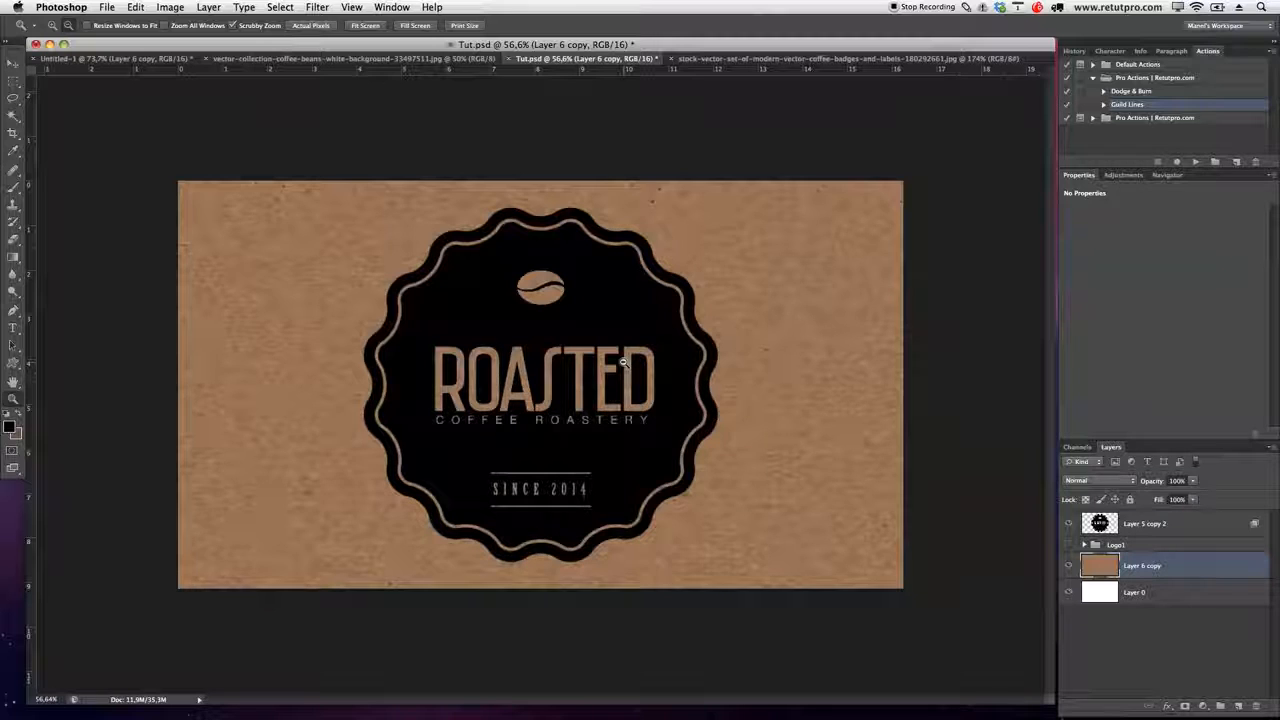
- Take the finished Tut.psd document out of the tabbed window and bring up the Untitled-1 document
{"action": "left_click", "coordinate": [626, 372]}
{"action": "left_click_drag", "start_coordinate": [558, 60], "coordinate": [150, 400]}
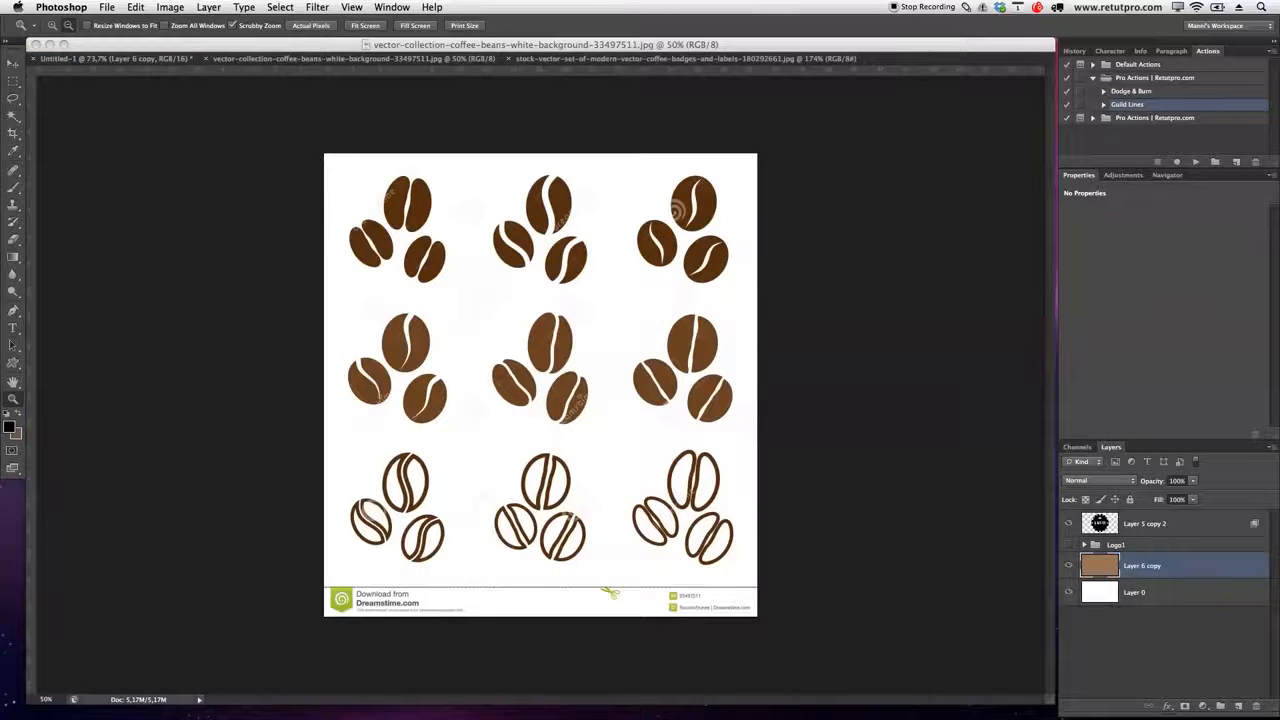
{"action": "left_click", "coordinate": [135, 60]}
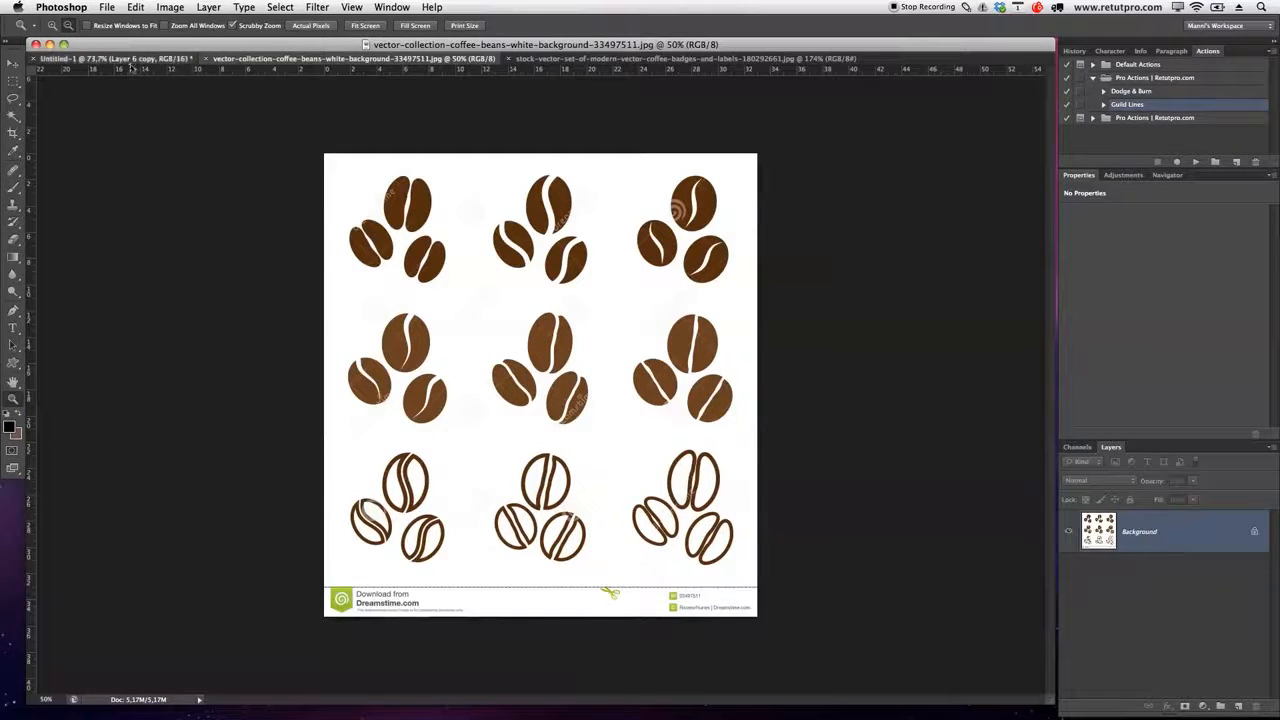
{"action": "left_click_drag", "start_coordinate": [515, 267], "coordinate": [494, 266]}
- Check the canvas width and height in pixels and leave the canvas size settings without applying changes
{"action": "left_click", "coordinate": [195, 7]}
{"action": "mouse_move", "coordinate": [170, 7]}
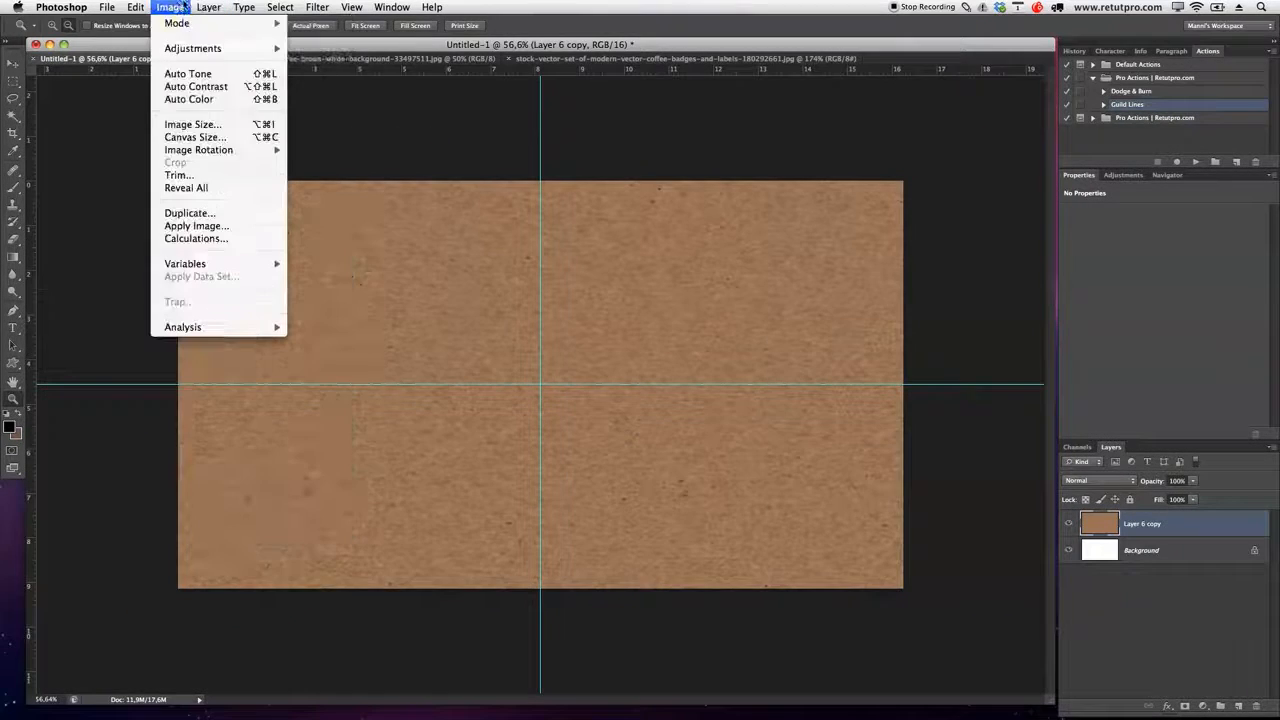
{"action": "left_click", "coordinate": [240, 135]}
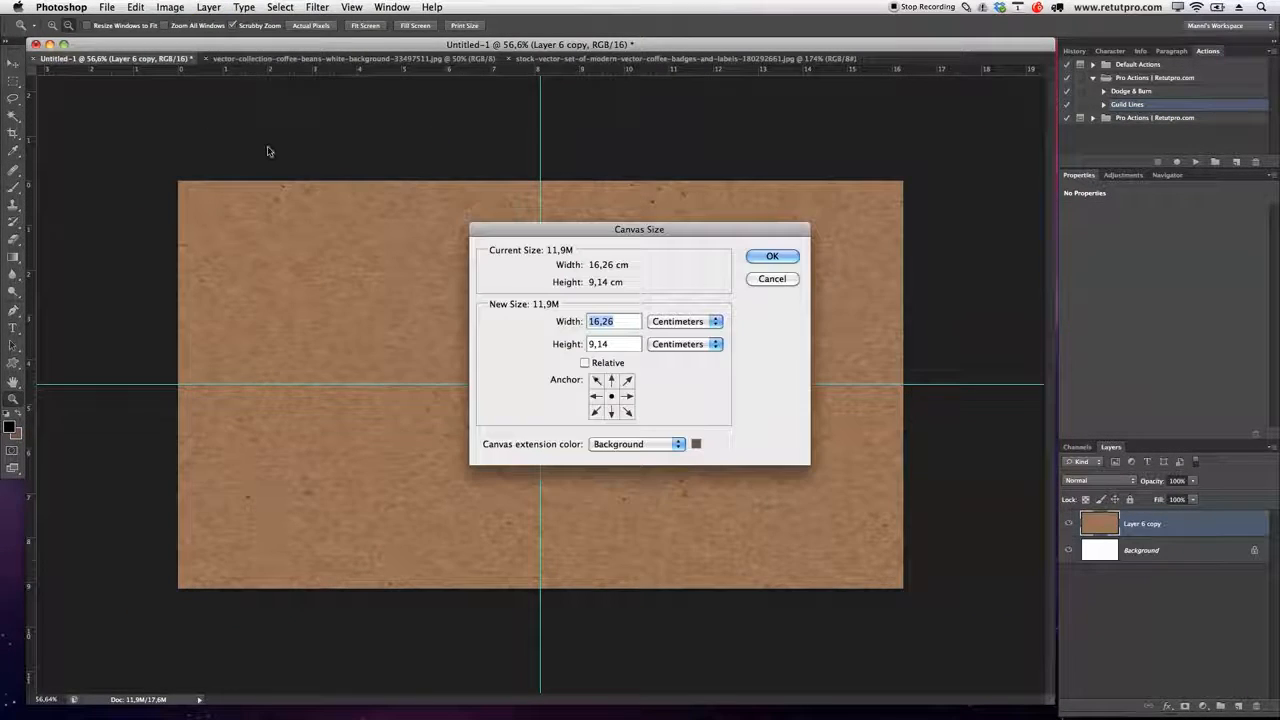
{"action": "left_click", "coordinate": [685, 321]}
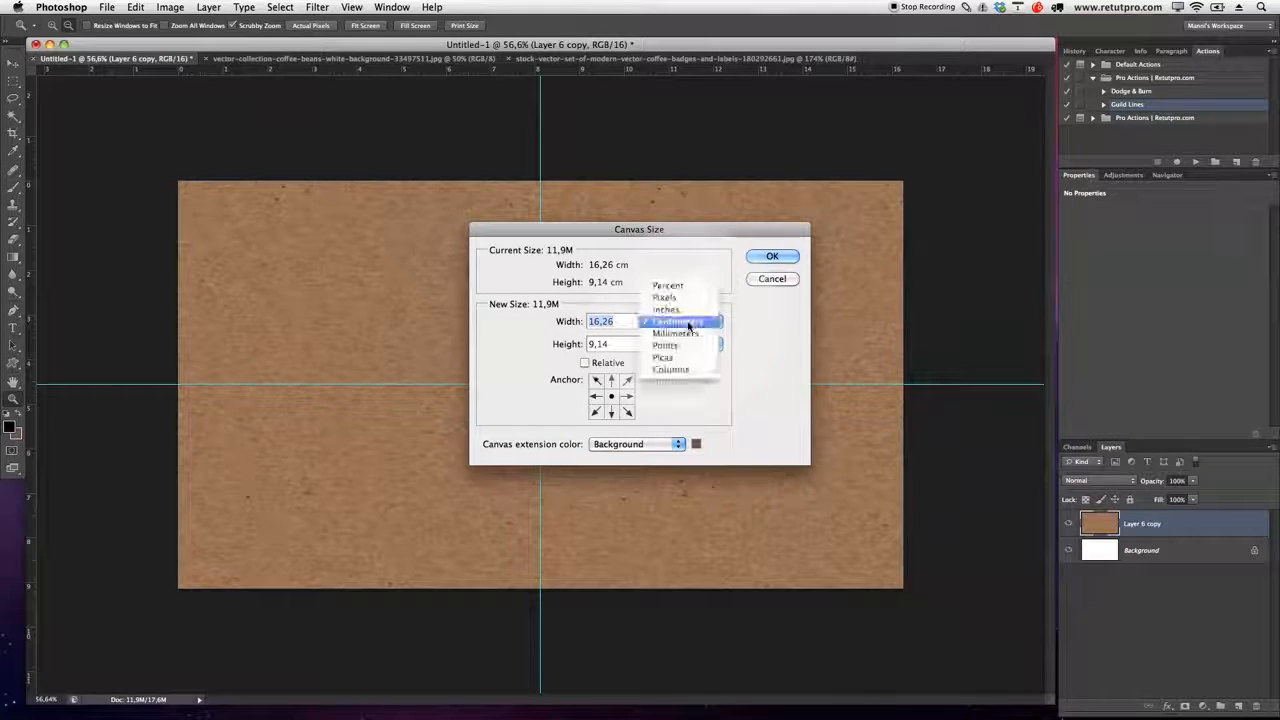
{"action": "left_click", "coordinate": [680, 300]}
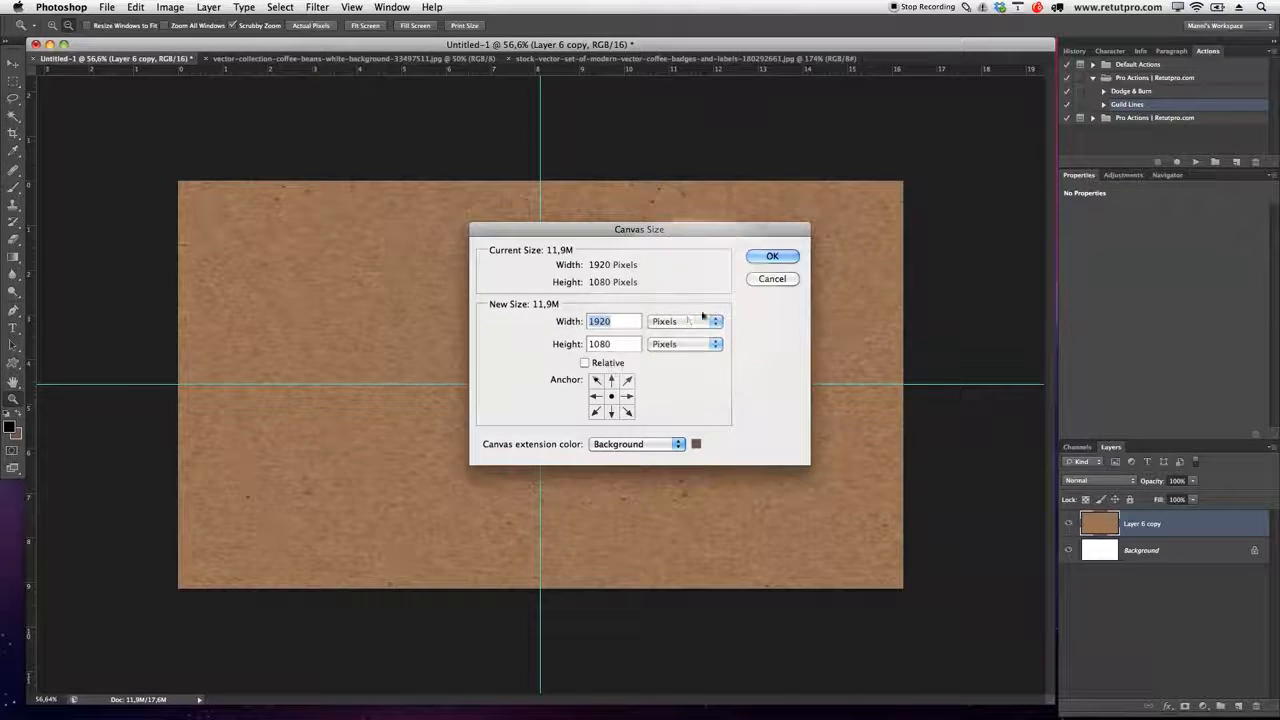
{"action": "left_click", "coordinate": [771, 279]}
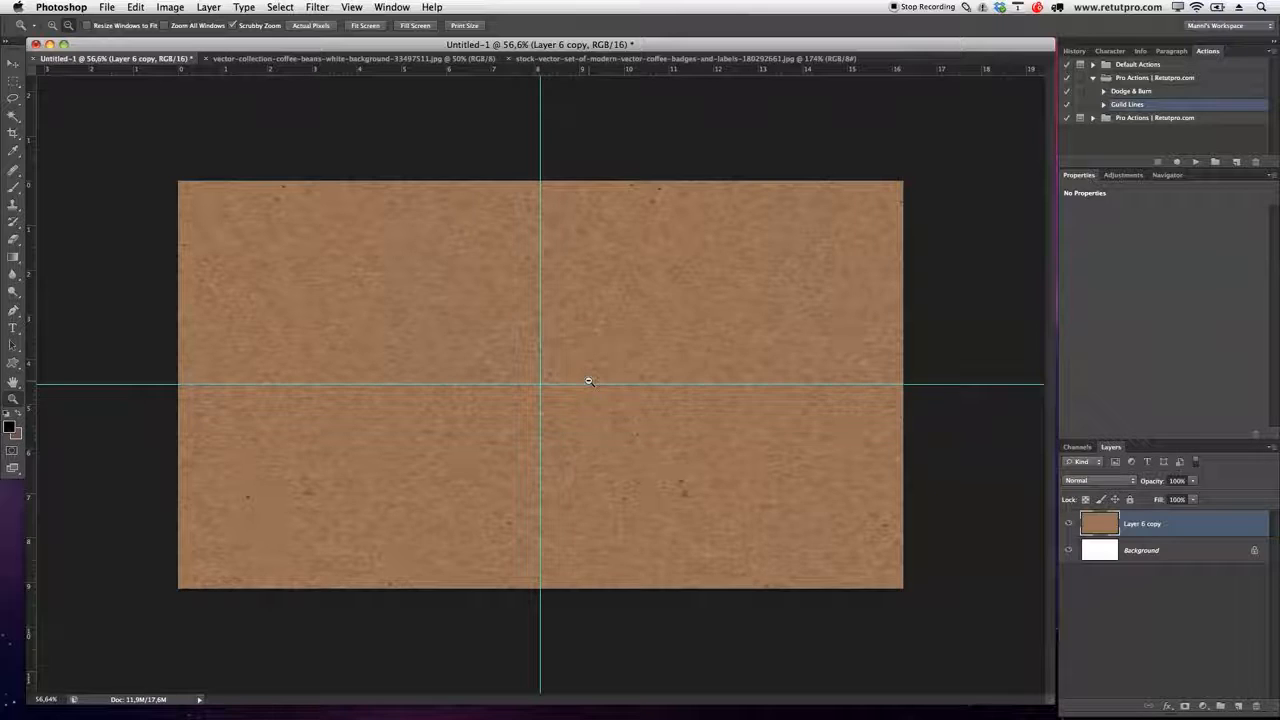
- View the coffee beans and coffee badges reference images and return to the Untitled-1 document
{"action": "left_click", "coordinate": [322, 59]}
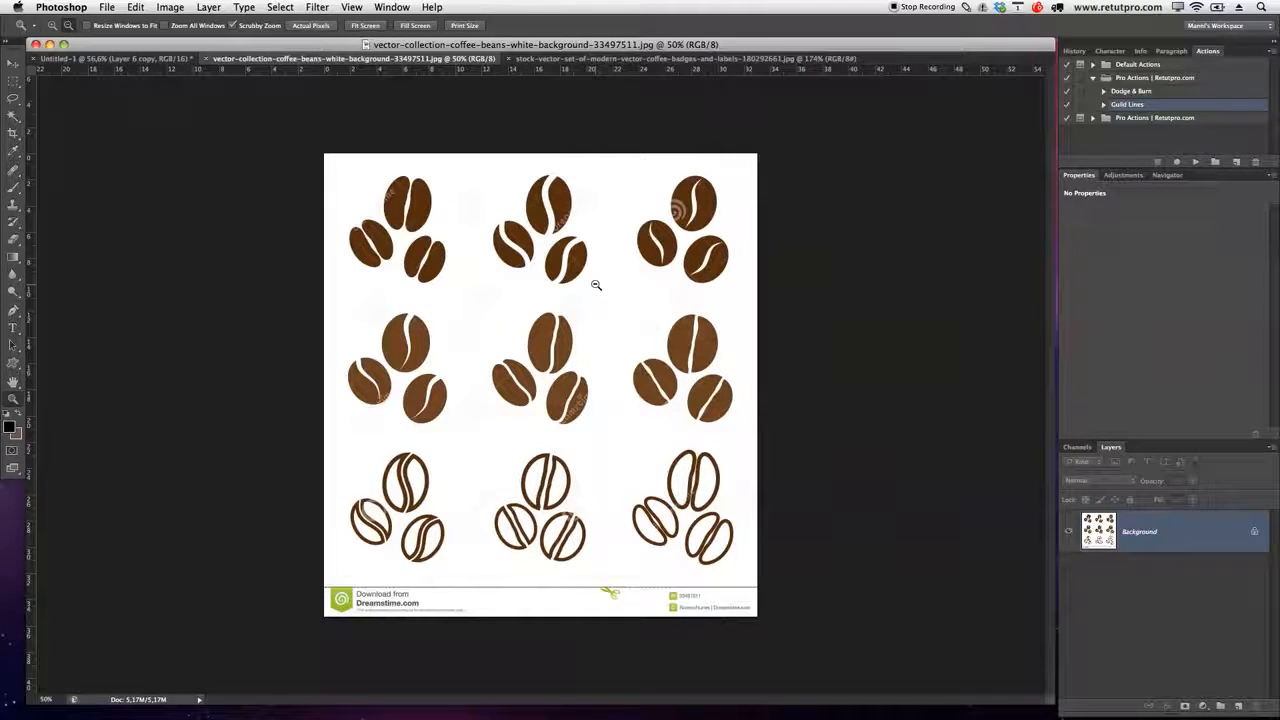
{"action": "left_click", "coordinate": [550, 59]}
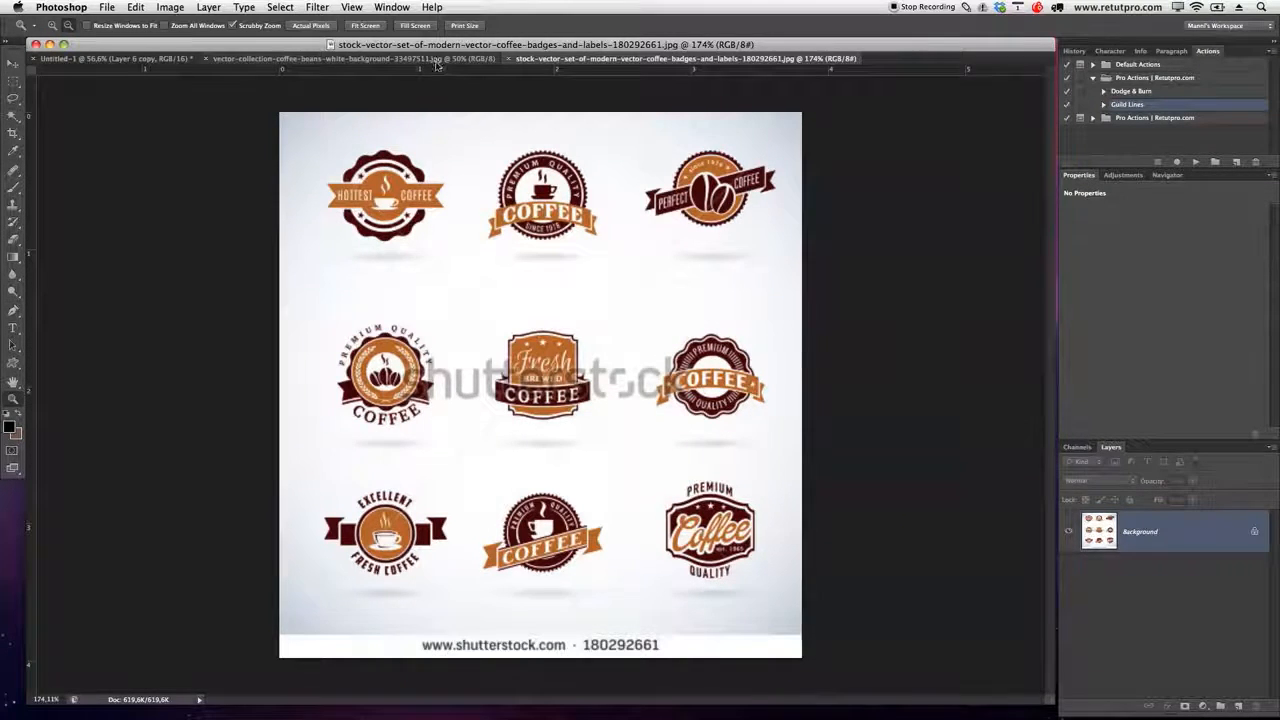
{"action": "key", "text": "ctrl+shift+Tab"}
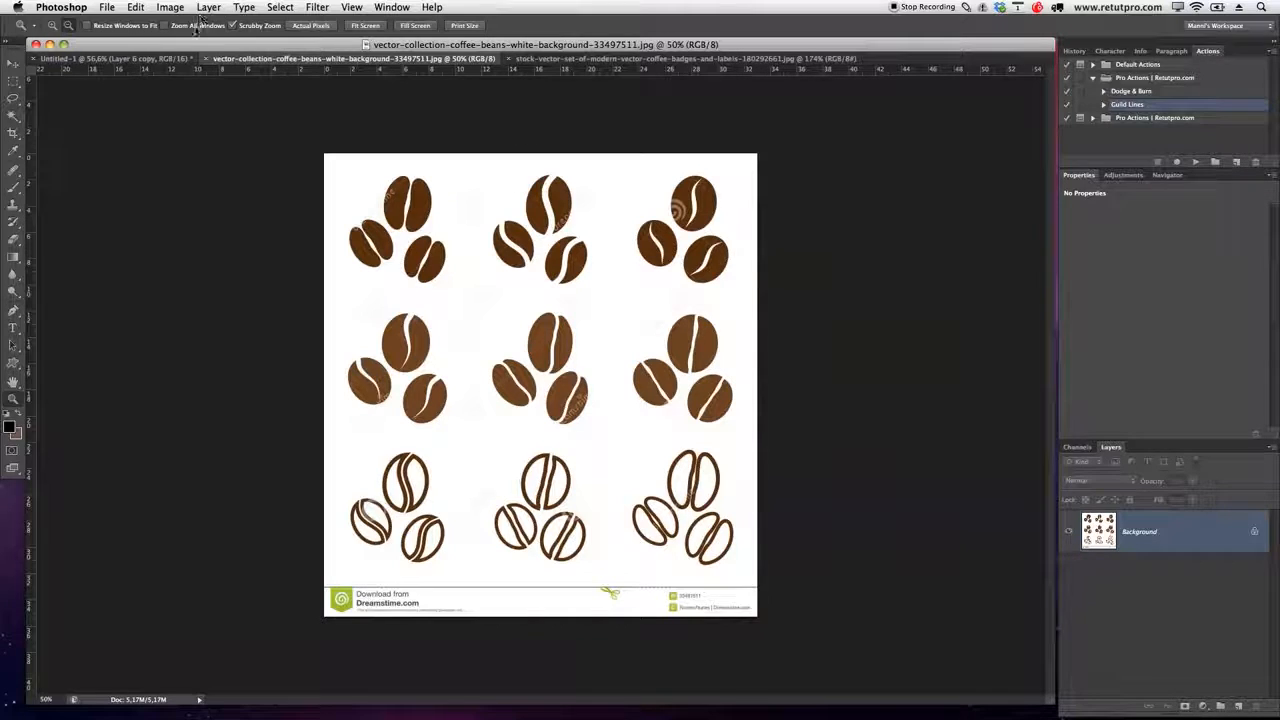
{"action": "left_click", "coordinate": [154, 60]}
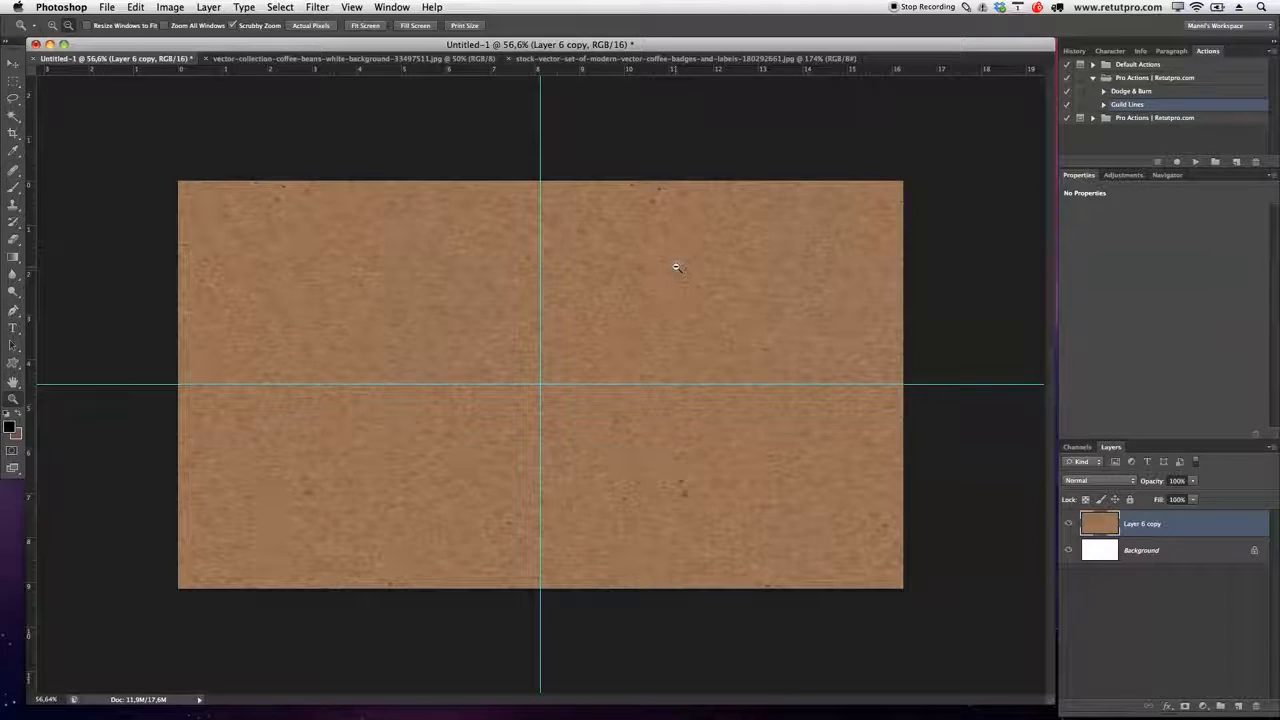
- Hide the cardboard texture layer to check the white background beneath and show it again
{"action": "mouse_move", "coordinate": [676, 267]}
{"action": "left_mouse_down"}
{"action": "mouse_move", "coordinate": [739, 319]}
{"action": "mouse_move", "coordinate": [443, 268]}
{"action": "mouse_move", "coordinate": [456, 223]}
{"action": "mouse_move", "coordinate": [483, 288]}
{"action": "mouse_move", "coordinate": [481, 325]}
{"action": "mouse_move", "coordinate": [430, 324]}
{"action": "mouse_move", "coordinate": [533, 408]}
{"action": "left_mouse_up"}
{"action": "left_click", "coordinate": [1068, 524]}
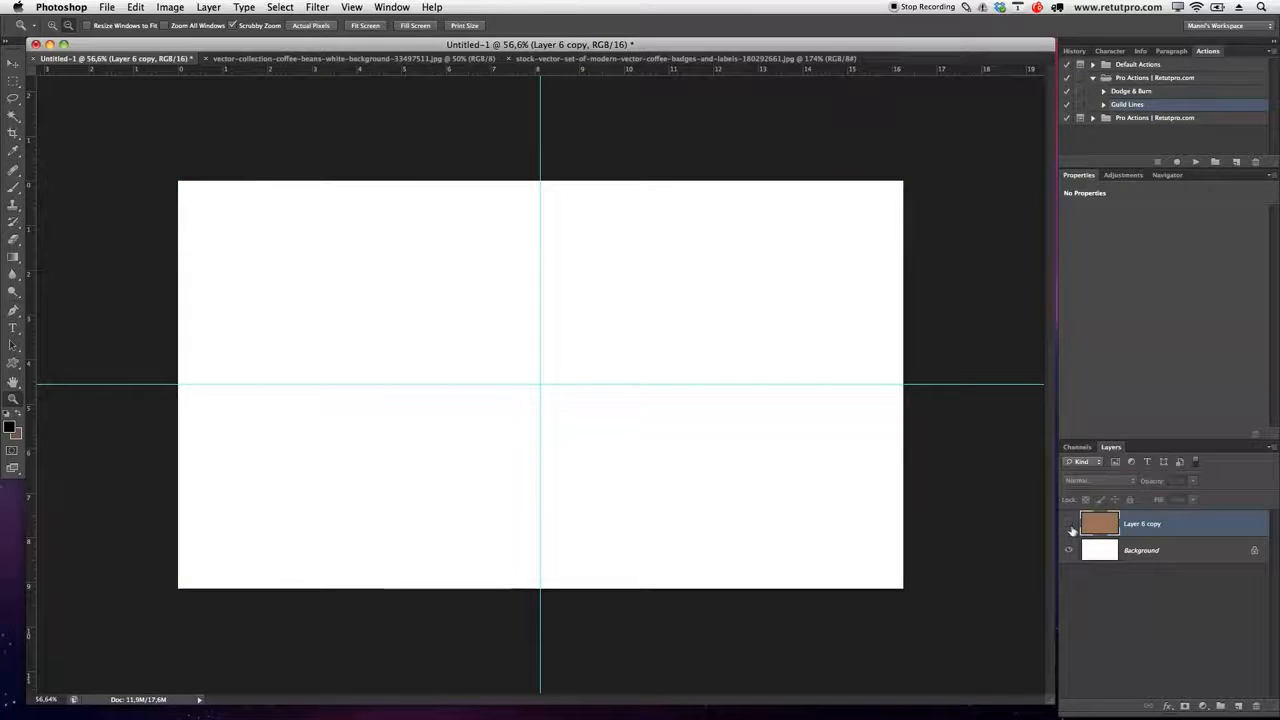
{"action": "left_click", "coordinate": [1068, 524]}
{"action": "left_click_drag", "start_coordinate": [684, 402], "coordinate": [688, 403]}
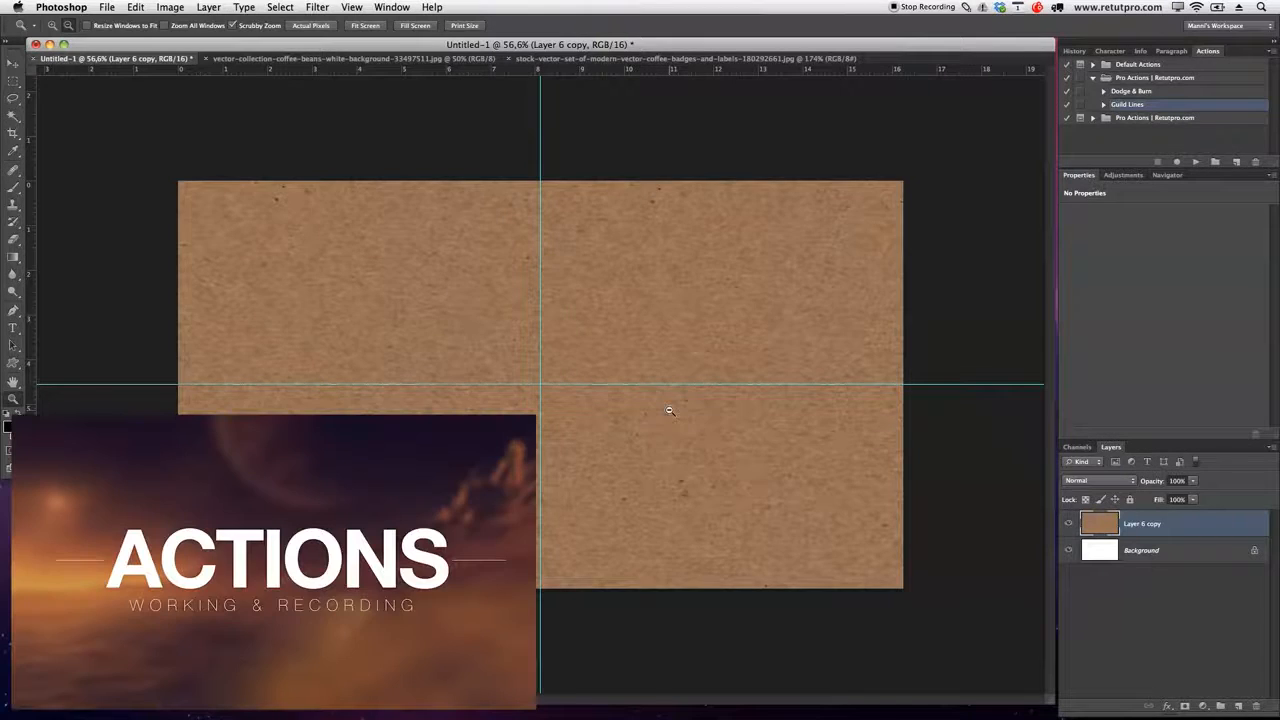
{"action": "left_click", "coordinate": [669, 410]}
- Copy the coffee badges stock image into the Untitled-1 document as a new layer and close the stock file
{"action": "left_click", "coordinate": [583, 59]}
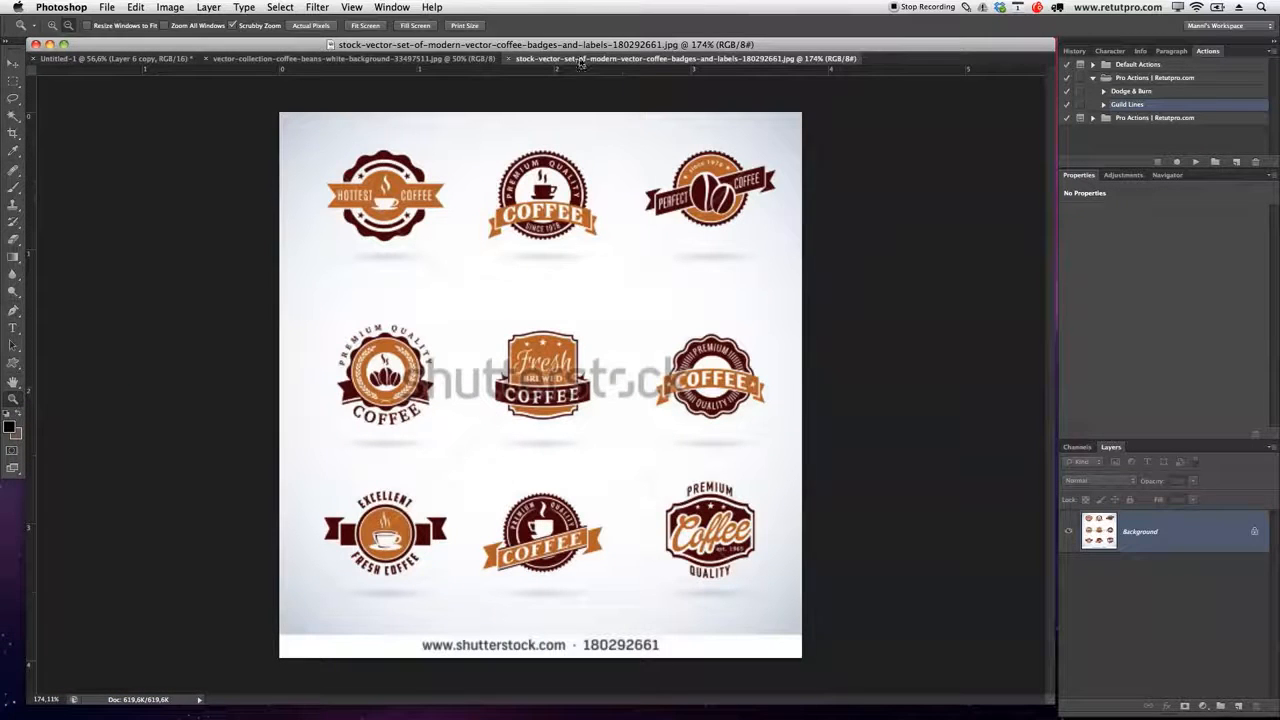
{"action": "left_click_drag", "start_coordinate": [668, 59], "coordinate": [805, 228]}
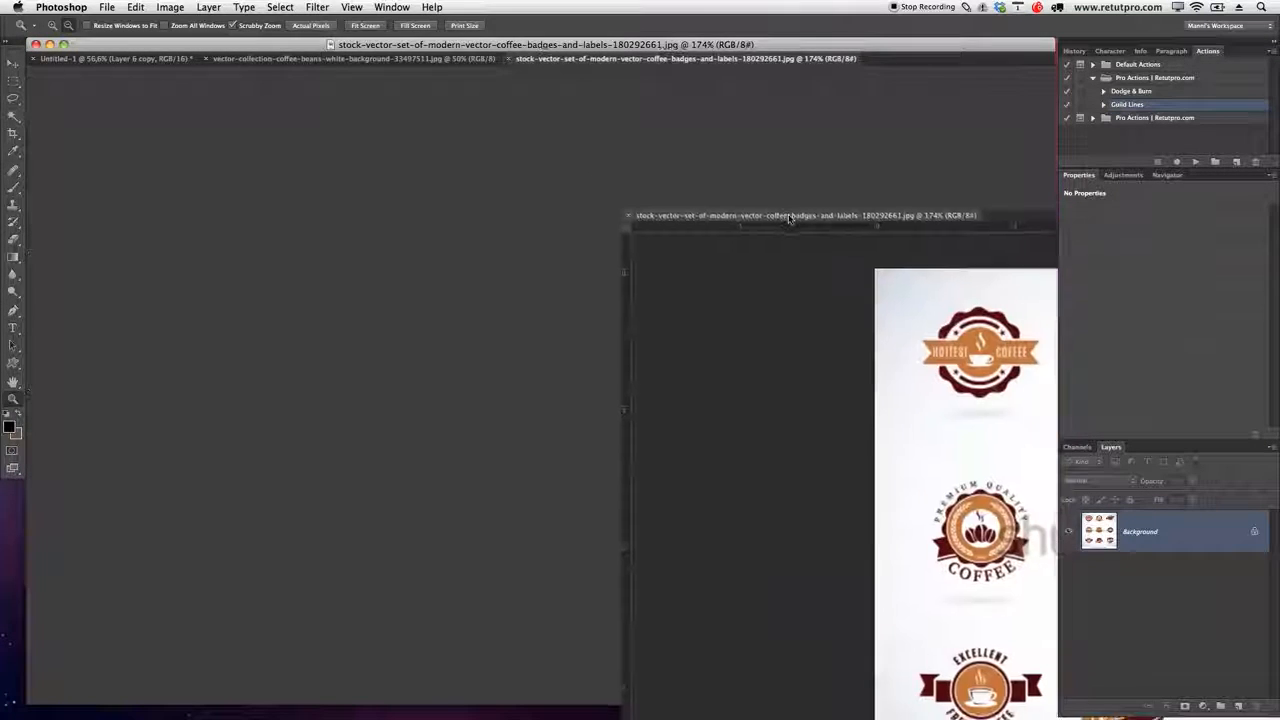
{"action": "left_click_drag", "start_coordinate": [1100, 532], "coordinate": [414, 348]}
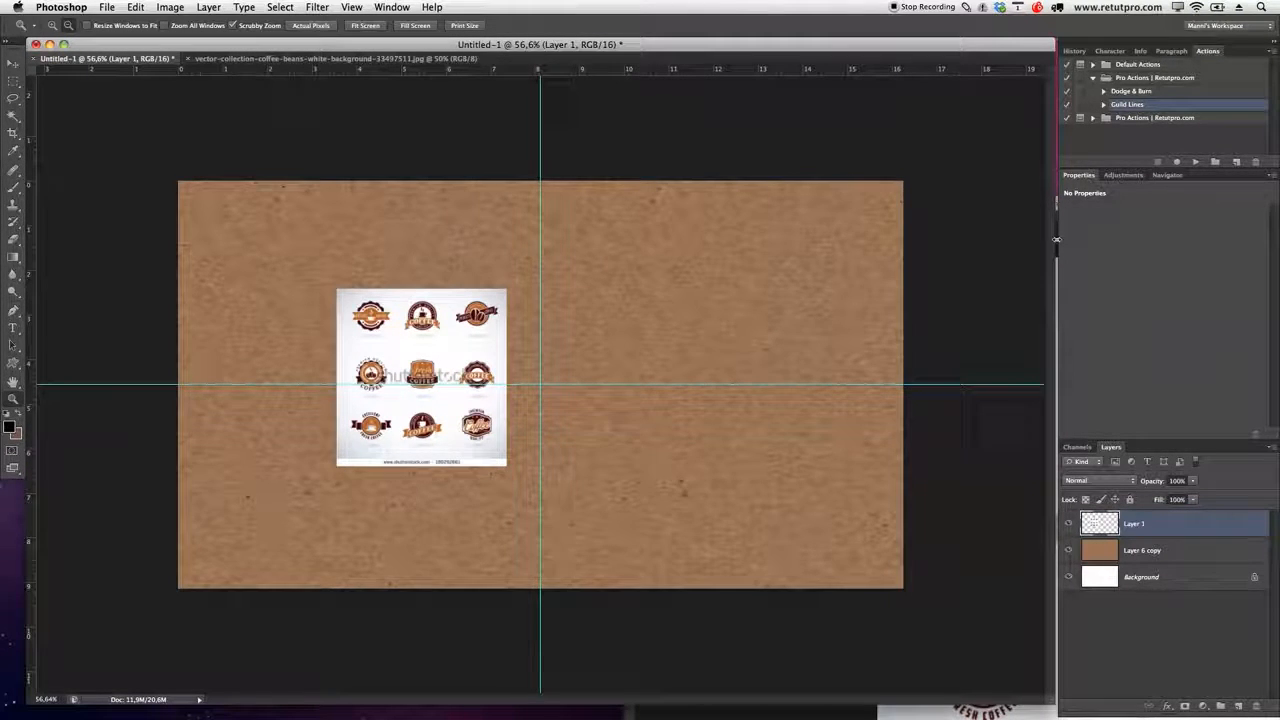
{"action": "left_click_drag", "start_coordinate": [1056, 241], "coordinate": [1066, 241]}
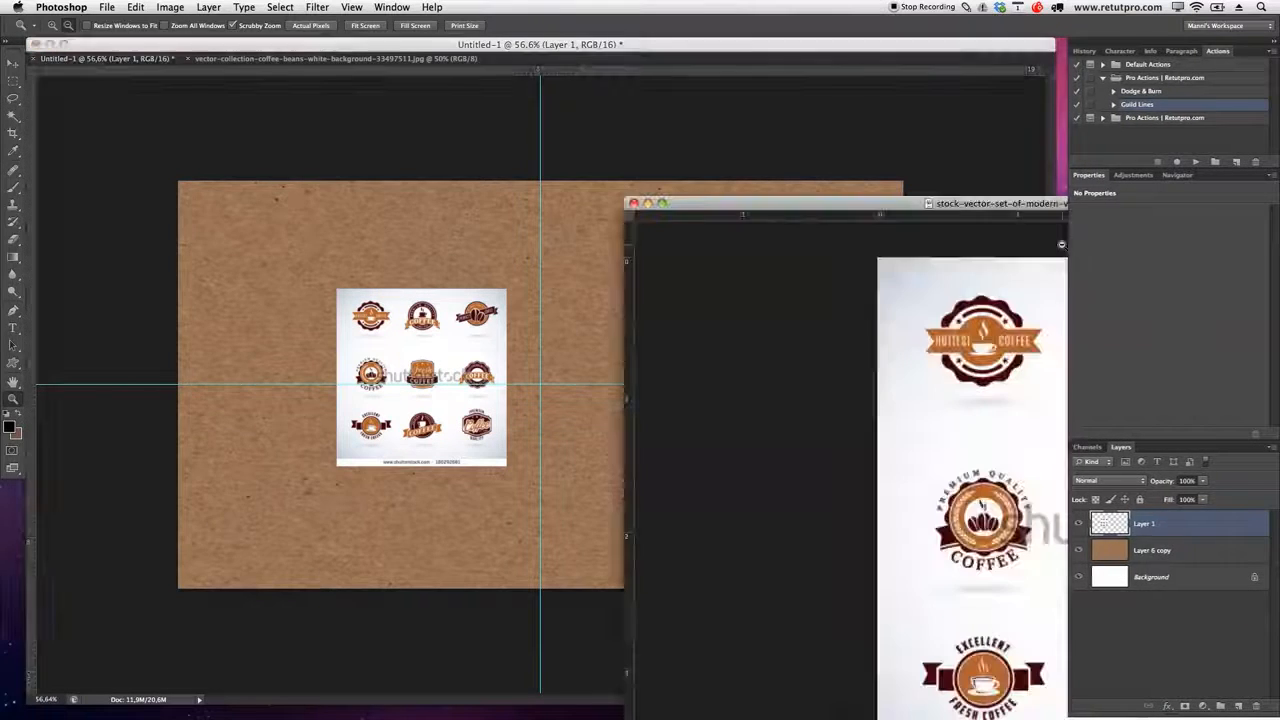
{"action": "left_click", "coordinate": [633, 203]}
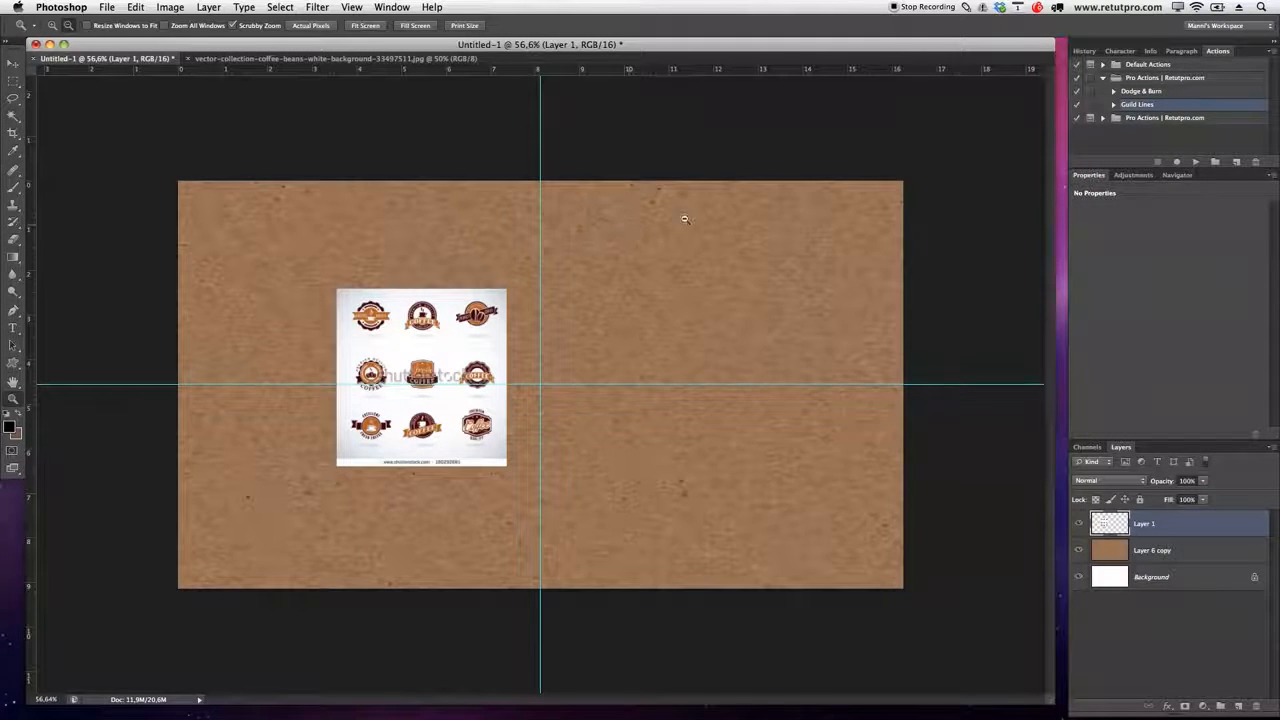
- Switch the document to full screen mode with the menu bar and rename the badges image layer as Badge
{"action": "key", "text": "f"}
{"action": "mouse_move", "coordinate": [774, 243]}
{"action": "left_mouse_down"}
{"action": "mouse_move", "coordinate": [720, 240]}
{"action": "mouse_move", "coordinate": [700, 143]}
{"action": "mouse_move", "coordinate": [586, 71]}
{"action": "mouse_move", "coordinate": [616, 96]}
{"action": "left_mouse_up"}
{"action": "left_click", "coordinate": [1142, 532]}
{"action": "double_click", "coordinate": [1144, 528]}
{"action": "type", "text": "Bl"}
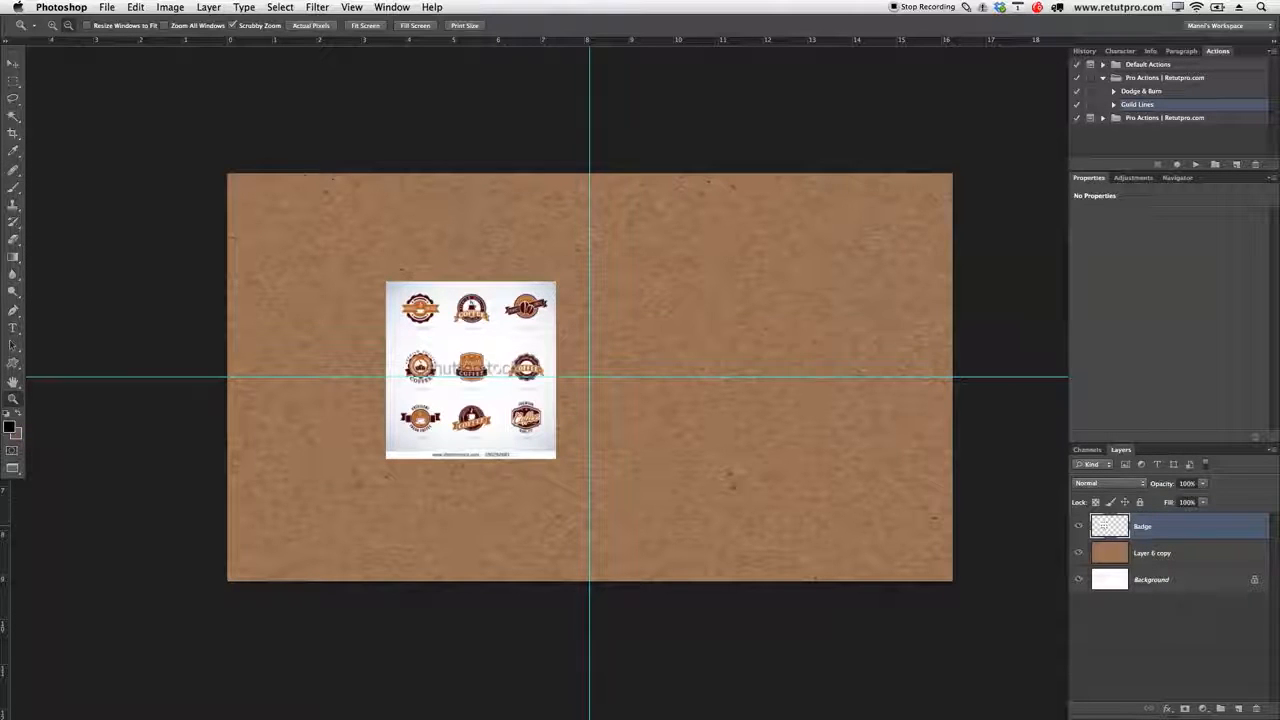
{"action": "type", "text": "dge"}
{"action": "left_click", "coordinate": [1163, 527]}
- Enlarge the Badge layer proportionally with Free Transform until it extends beyond the canvas and apply the transform
{"action": "key", "text": "super+t"}
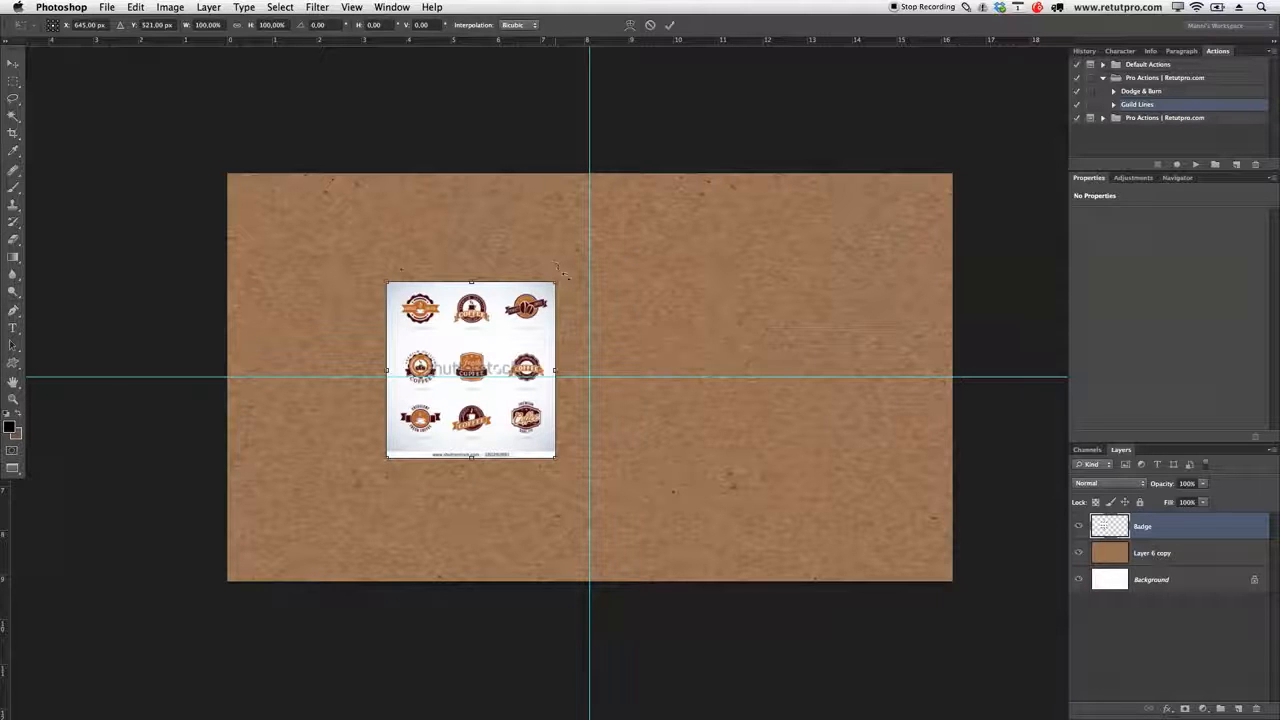
{"action": "left_click_drag", "start_coordinate": [553, 287], "coordinate": [820, 165]}
{"action": "scroll", "coordinate": [780, 314], "scroll_direction": "down", "scroll_amount": 5}
{"action": "scroll", "coordinate": [780, 314], "scroll_direction": "right", "scroll_amount": 1}
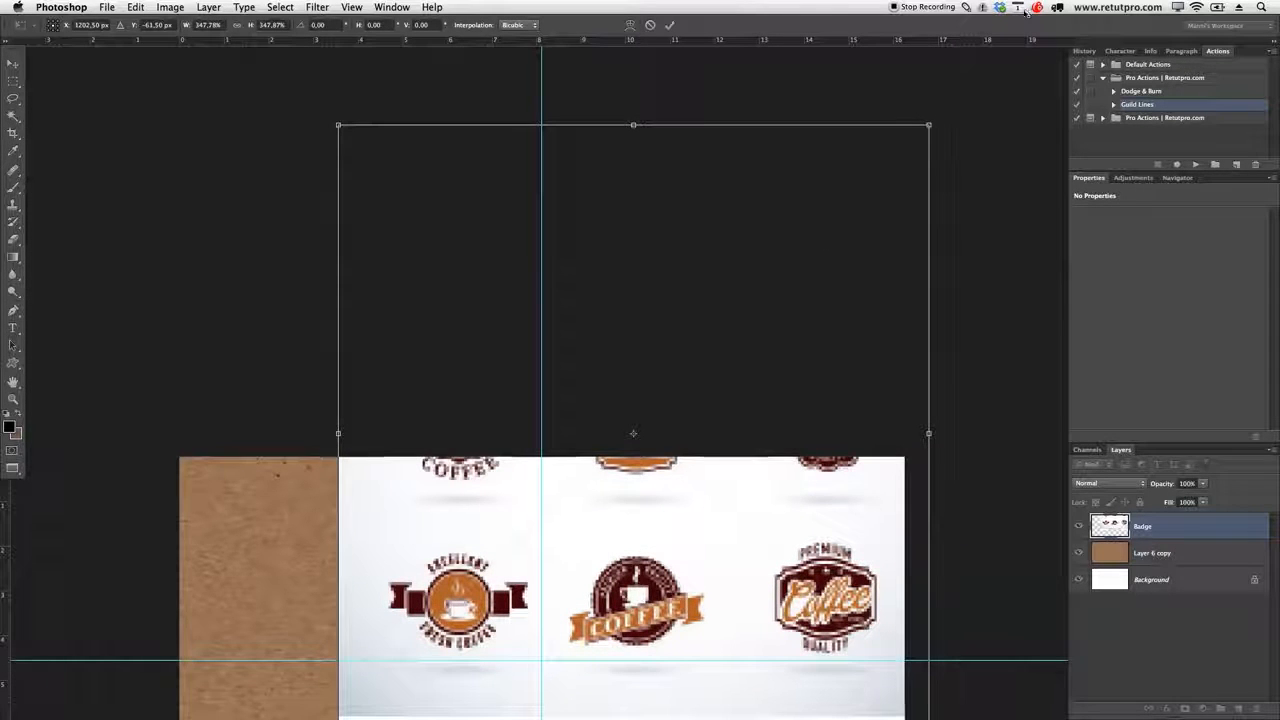
{"action": "left_click_drag", "start_coordinate": [720, 400], "coordinate": [720, 199]}
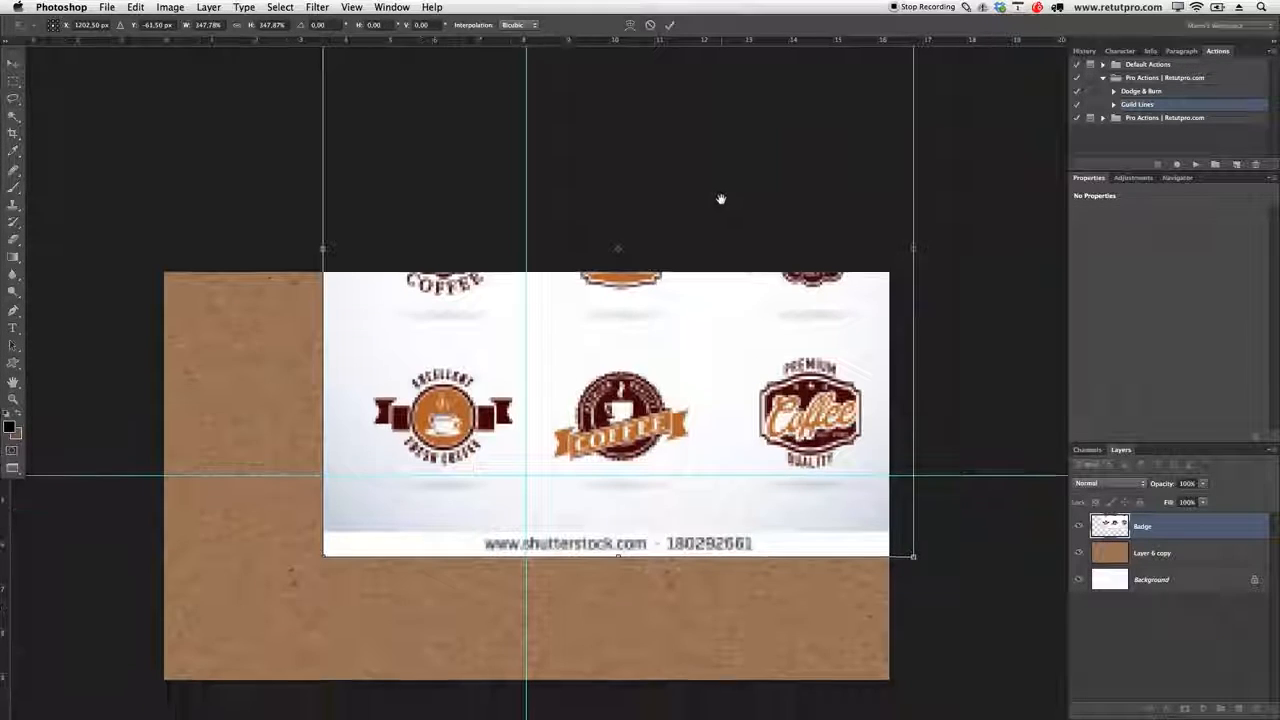
{"action": "left_click_drag", "start_coordinate": [706, 366], "coordinate": [520, 484]}
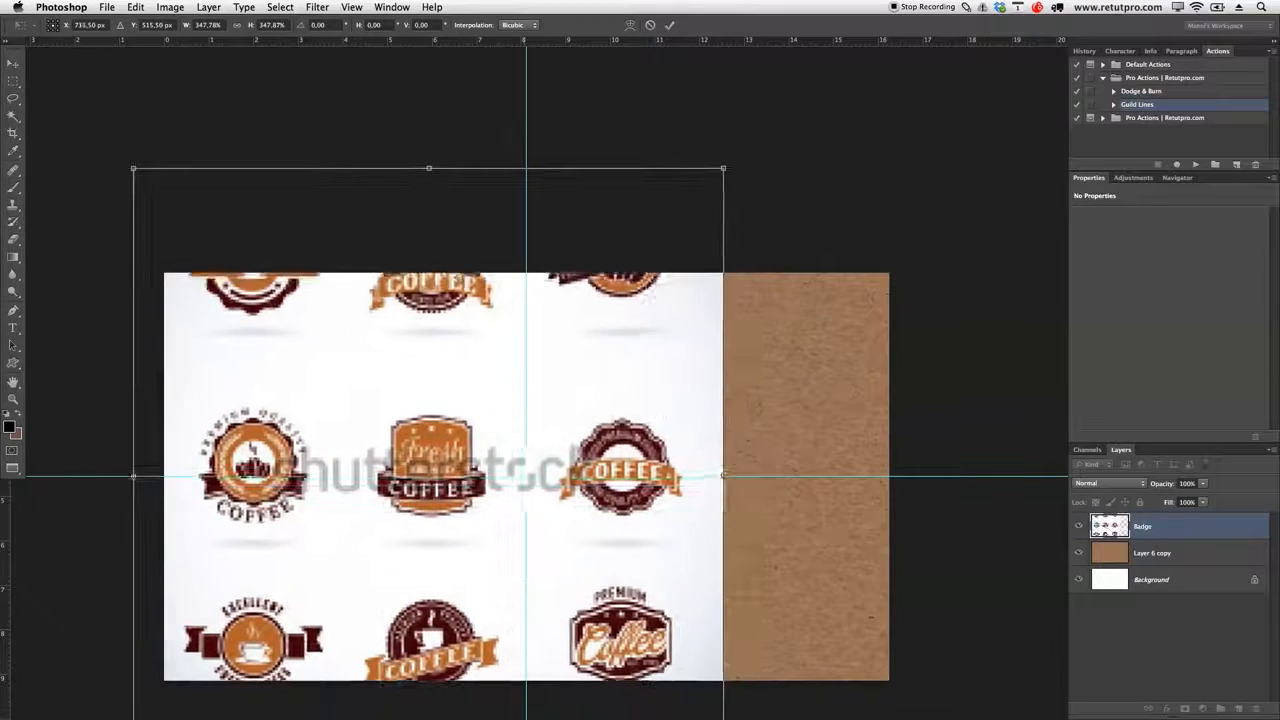
{"action": "left_click_drag", "start_coordinate": [663, 408], "coordinate": [583, 458]}
{"action": "left_click_drag", "start_coordinate": [648, 213], "coordinate": [673, 146]}
{"action": "key", "text": "Return"}
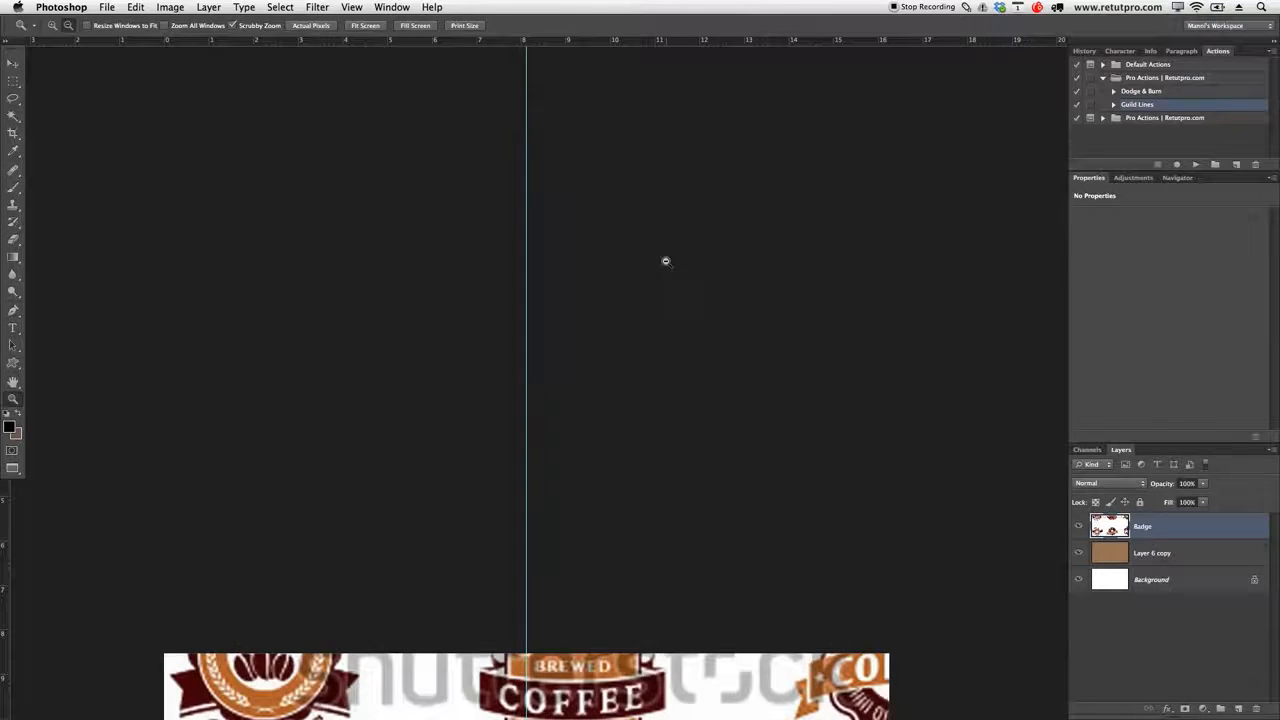
- Move the Badge layer so the round Premium Quality coffee badge lies near the crossing of the guides
{"action": "left_click_drag", "start_coordinate": [709, 323], "coordinate": [723, 189]}
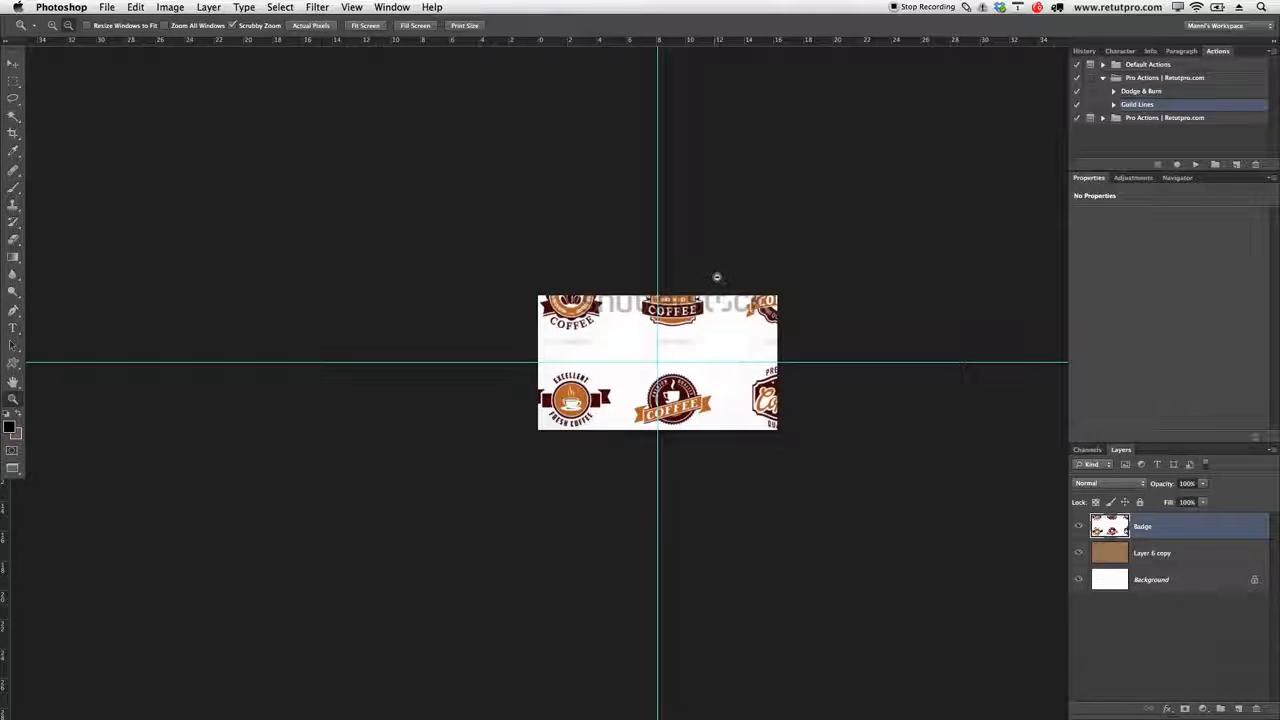
{"action": "left_click", "coordinate": [1177, 177]}
{"action": "left_click", "coordinate": [1089, 178]}
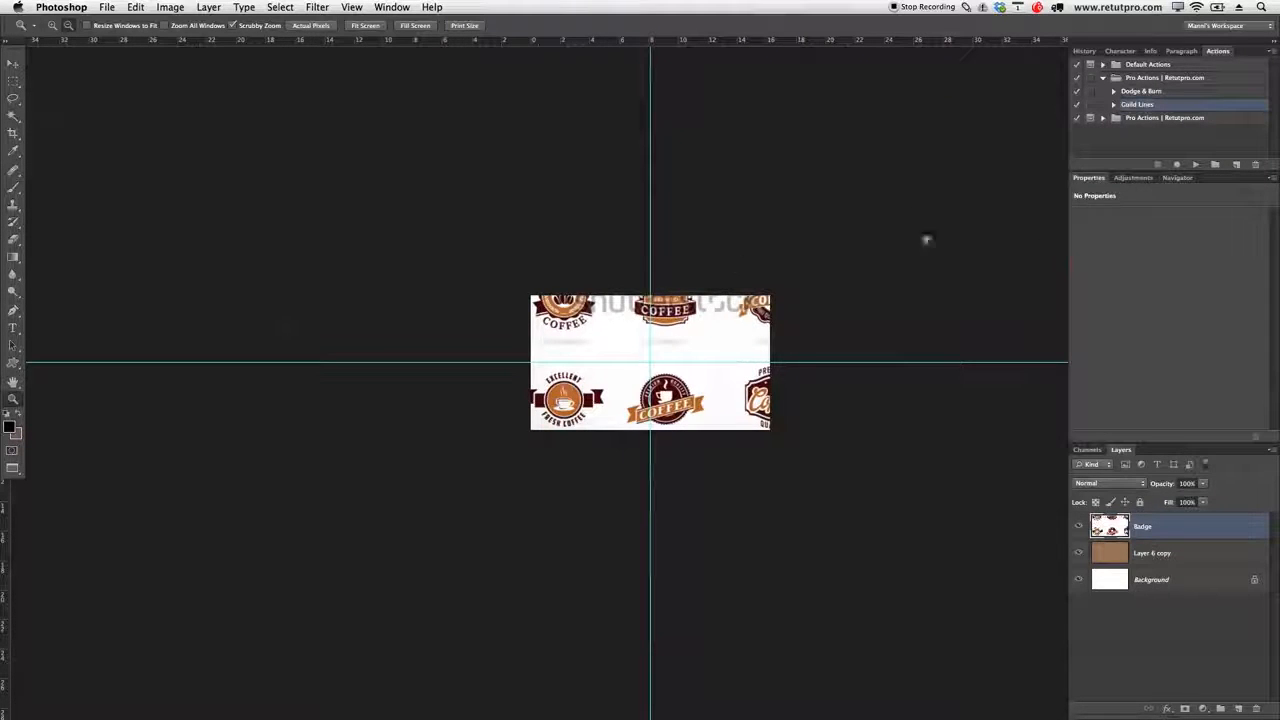
{"action": "key", "text": "v"}
{"action": "left_click_drag", "start_coordinate": [735, 330], "coordinate": [780, 422]}
{"action": "key", "text": "z"}
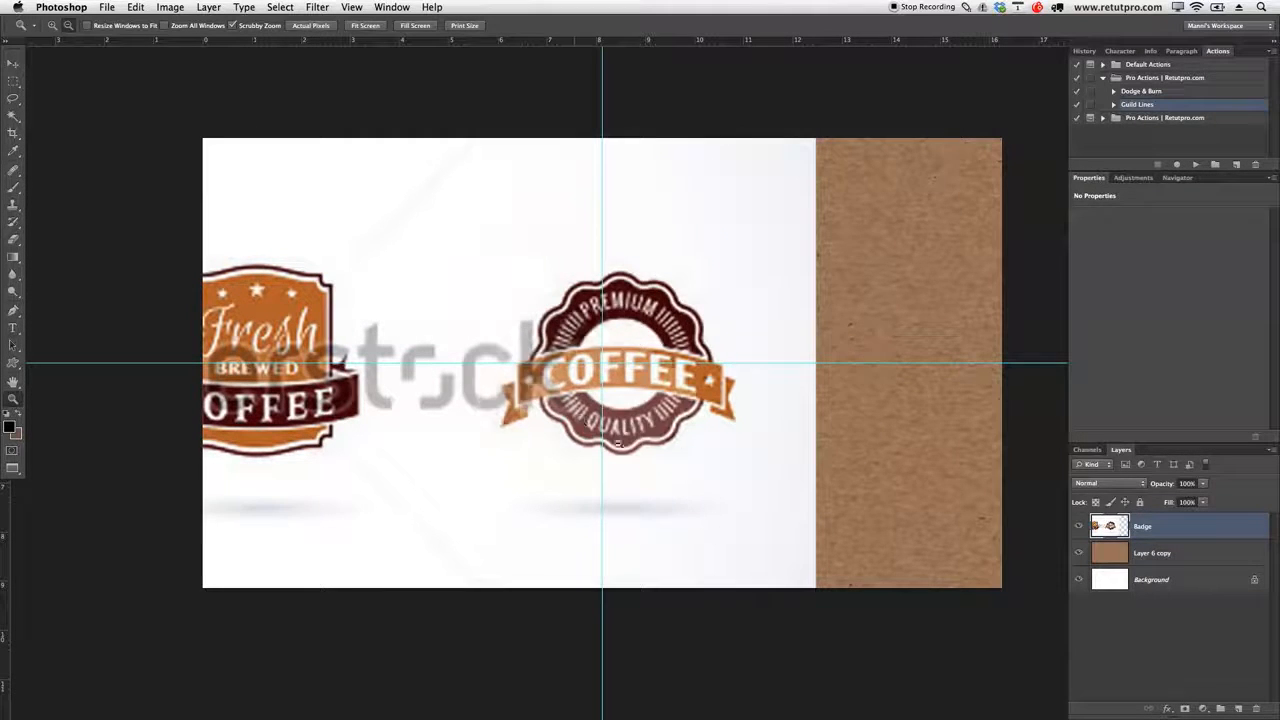
{"action": "left_click", "coordinate": [676, 247], "text": "alt"}
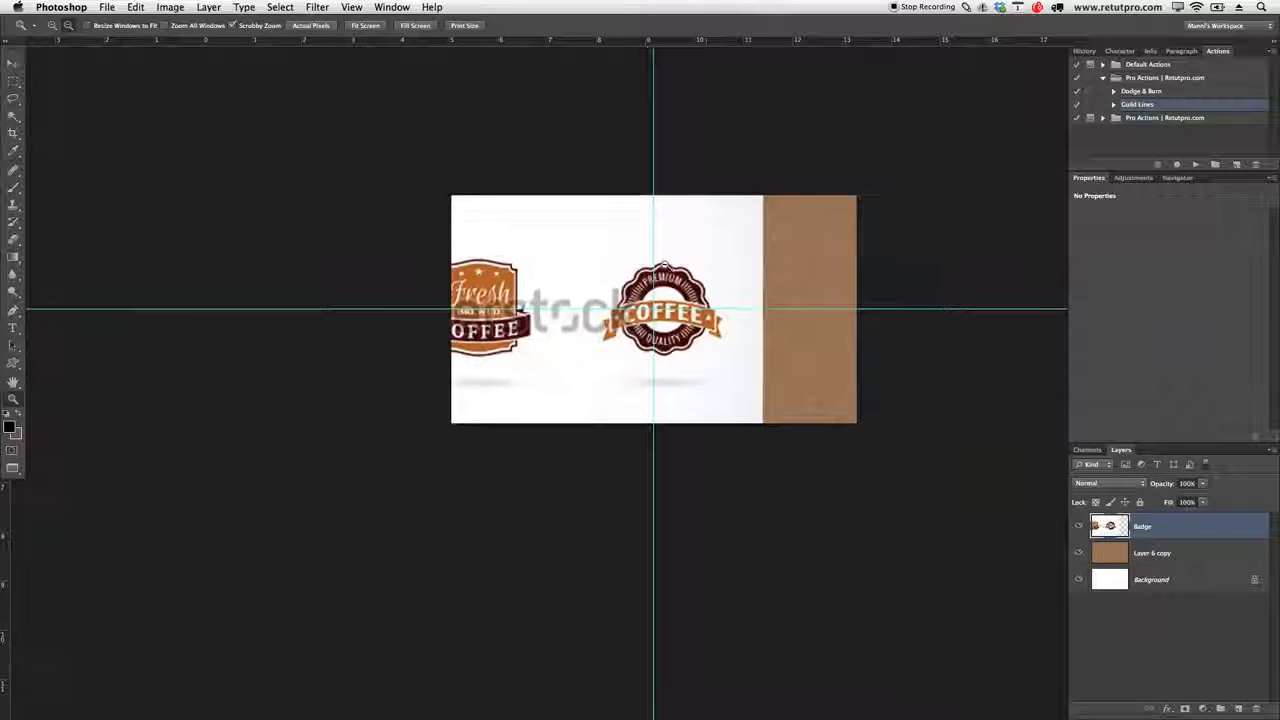
- Scale the Badge layer up proportionally to about 219% with Free Transform and apply it
{"action": "key", "text": "ctrl+t"}
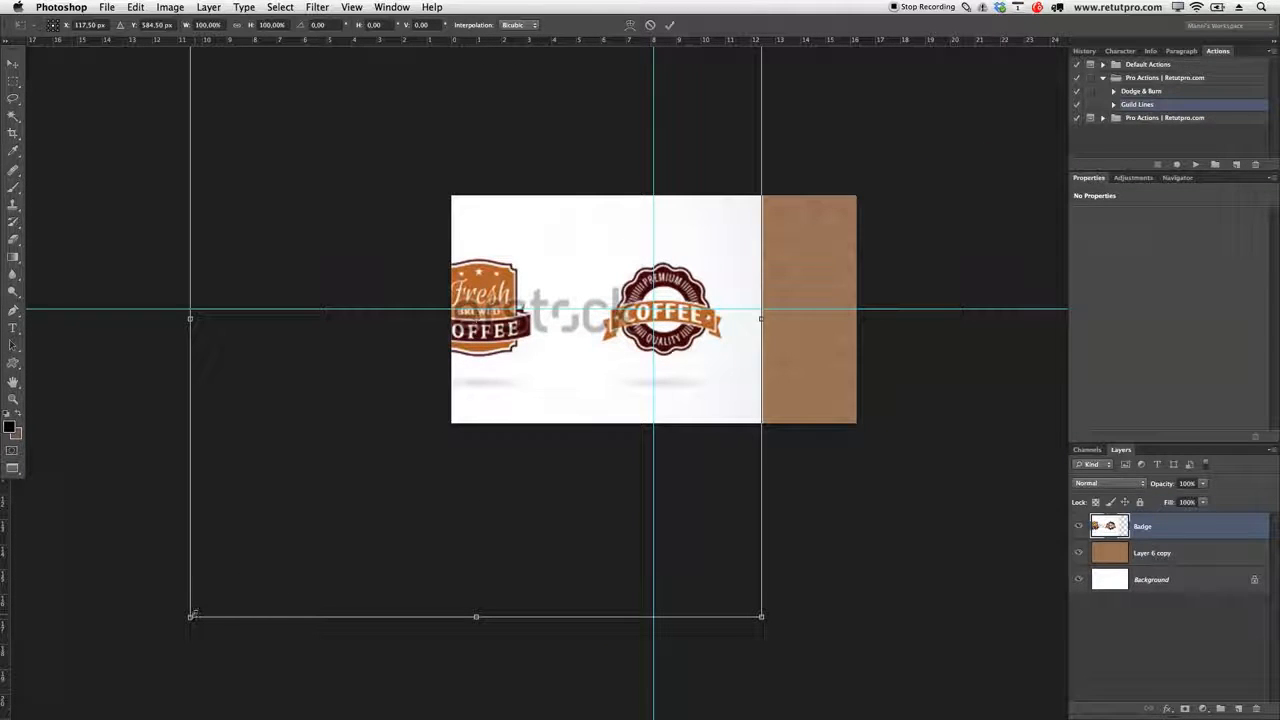
{"action": "left_click_drag", "start_coordinate": [190, 616], "coordinate": [10, 716]}
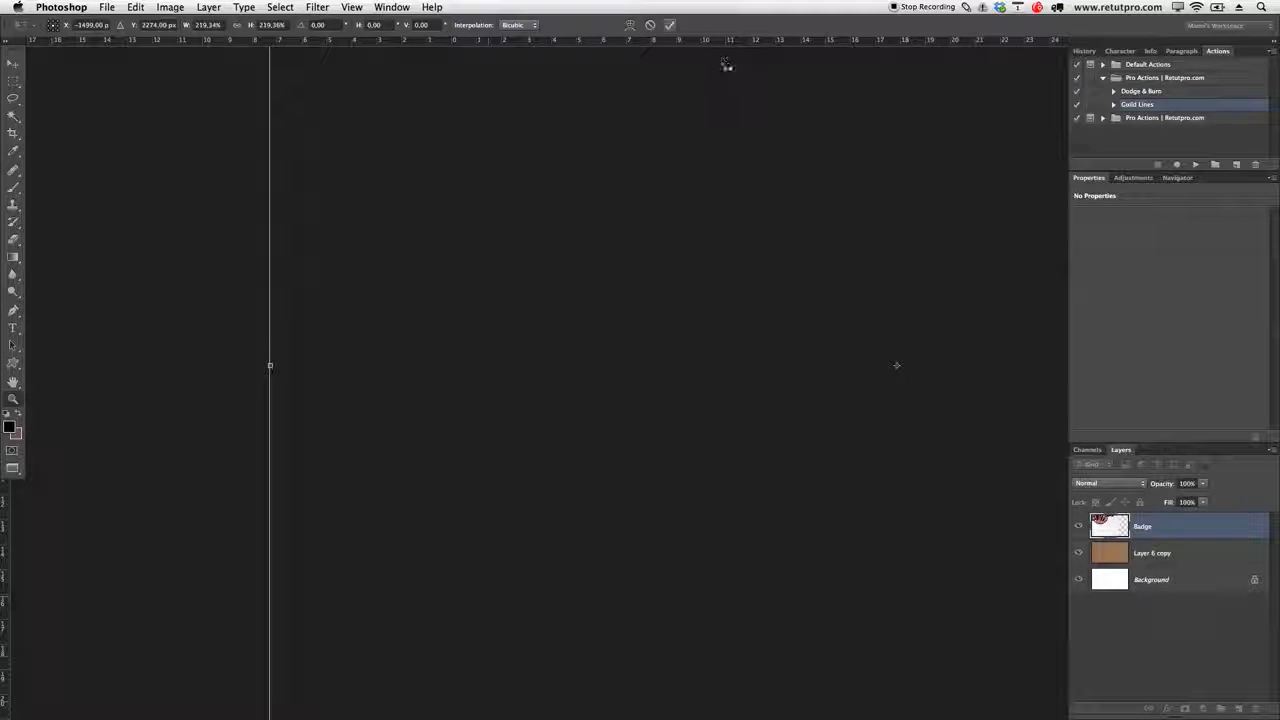
{"action": "left_click_drag", "start_coordinate": [807, 253], "coordinate": [725, 263]}
{"action": "left_click_drag", "start_coordinate": [915, 293], "coordinate": [773, 387]}
- Position the Badge layer so the enlarged Premium Quality coffee badge is centred on the guides
{"action": "key", "text": "v"}
{"action": "left_click_drag", "start_coordinate": [746, 344], "coordinate": [803, 182]}
{"action": "key", "text": "z"}
{"action": "left_click_drag", "start_coordinate": [797, 431], "coordinate": [749, 409]}
{"action": "key", "text": "v"}
{"action": "left_click_drag", "start_coordinate": [688, 334], "coordinate": [688, 344]}
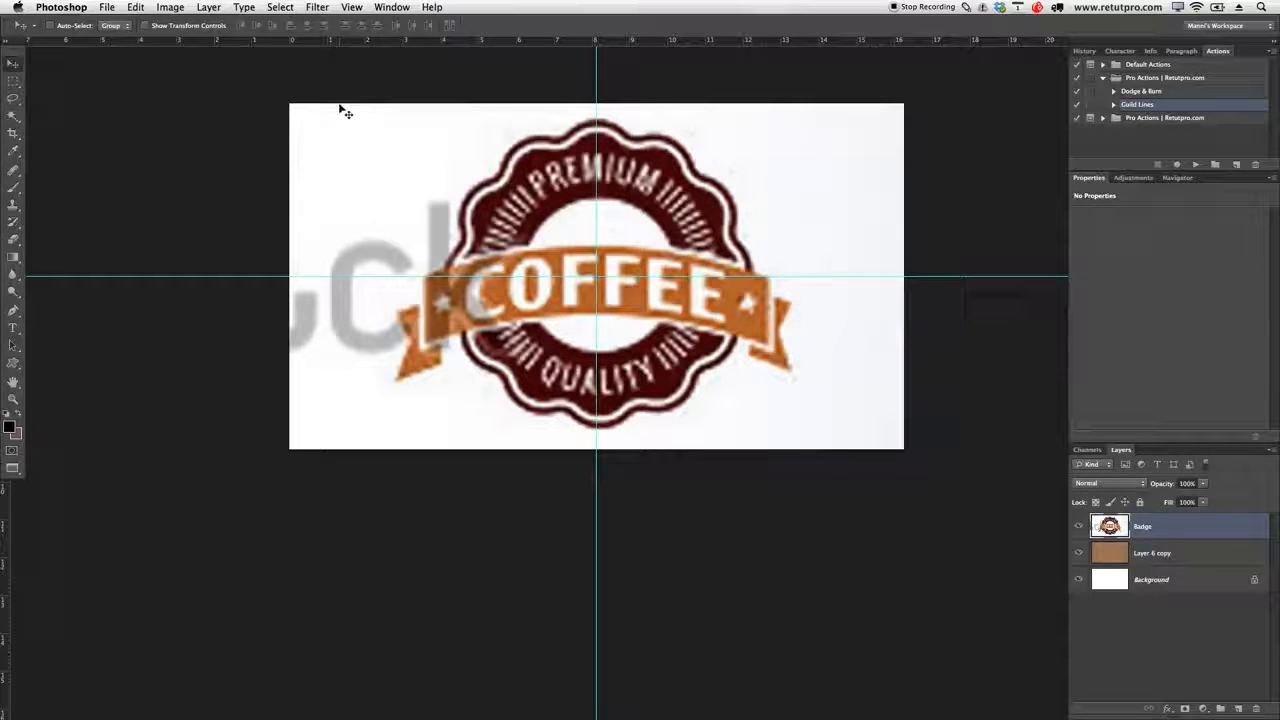
- Try tracing the badge's wavy outer edge with a rough Pen tool path to demonstrate the custom shape option
{"action": "key", "text": "p"}
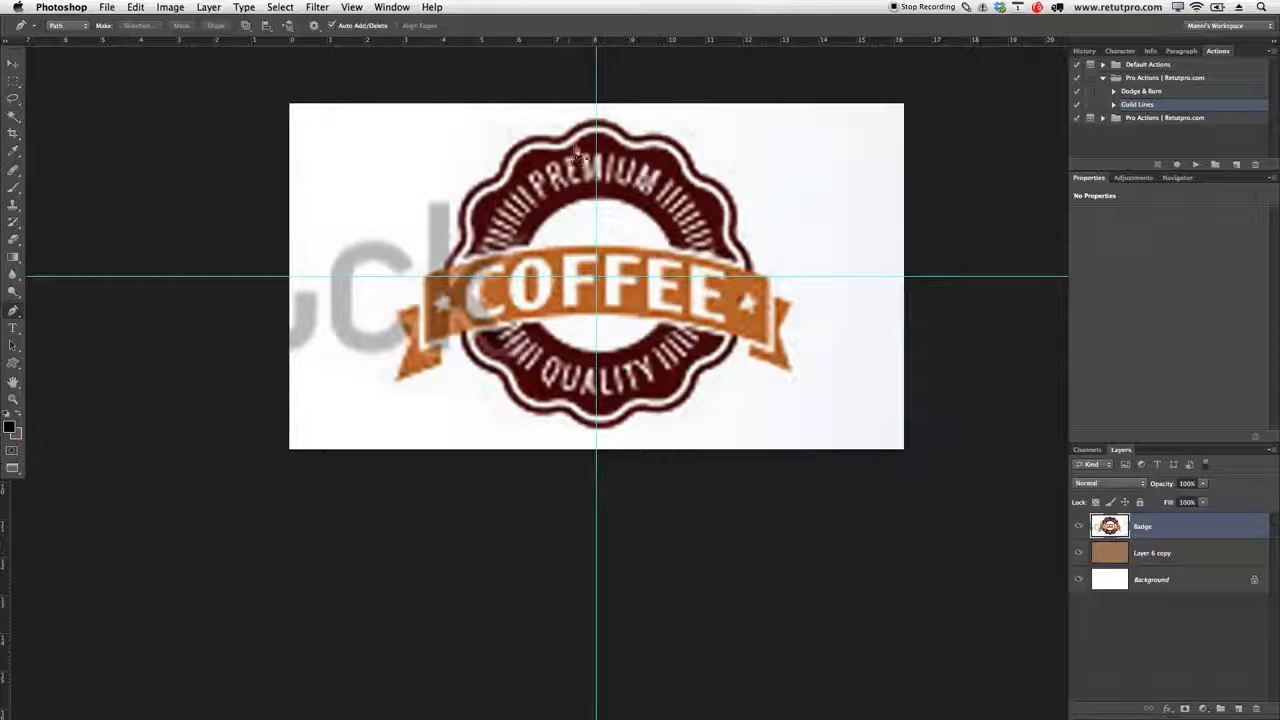
{"action": "left_click", "coordinate": [596, 122]}
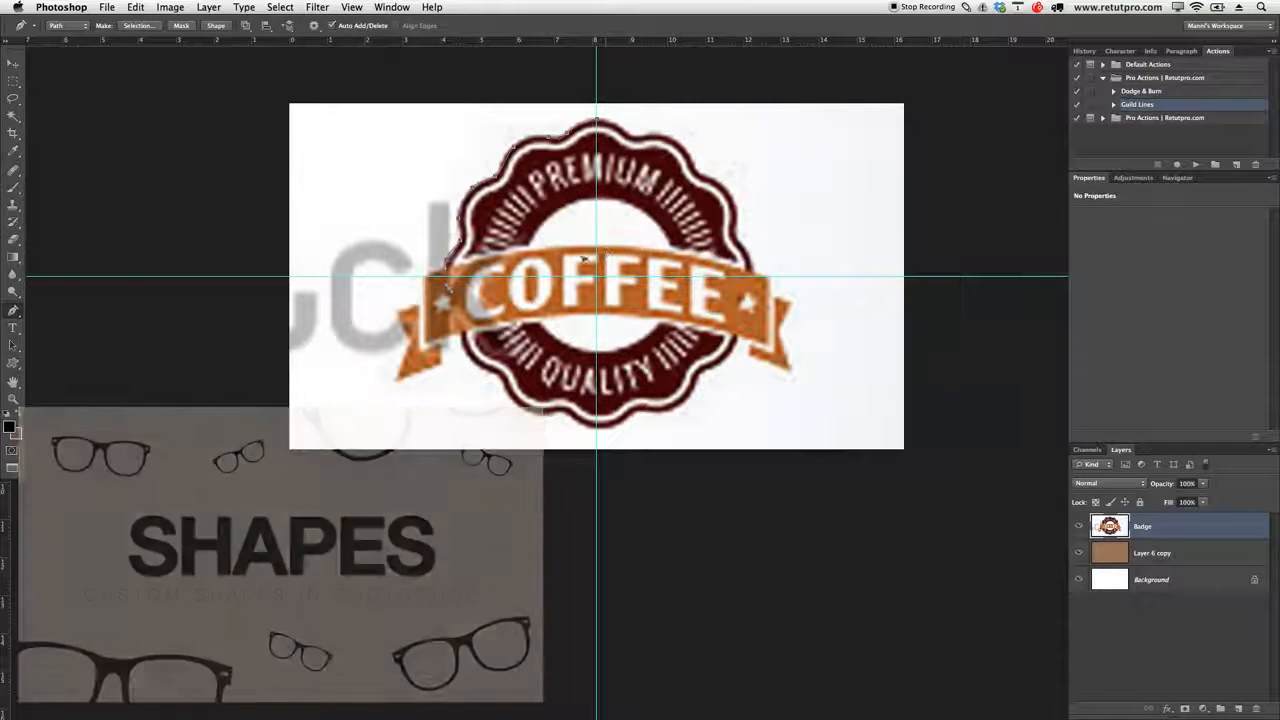
{"action": "left_click_drag", "start_coordinate": [590, 305], "coordinate": [663, 285]}
{"action": "left_click_drag", "start_coordinate": [680, 186], "coordinate": [708, 213]}
{"action": "mouse_move", "coordinate": [600, 122]}
{"action": "left_mouse_down"}
{"action": "mouse_move", "coordinate": [612, 140]}
{"action": "mouse_move", "coordinate": [603, 130]}
{"action": "left_mouse_up"}
{"action": "right_click", "coordinate": [566, 180]}
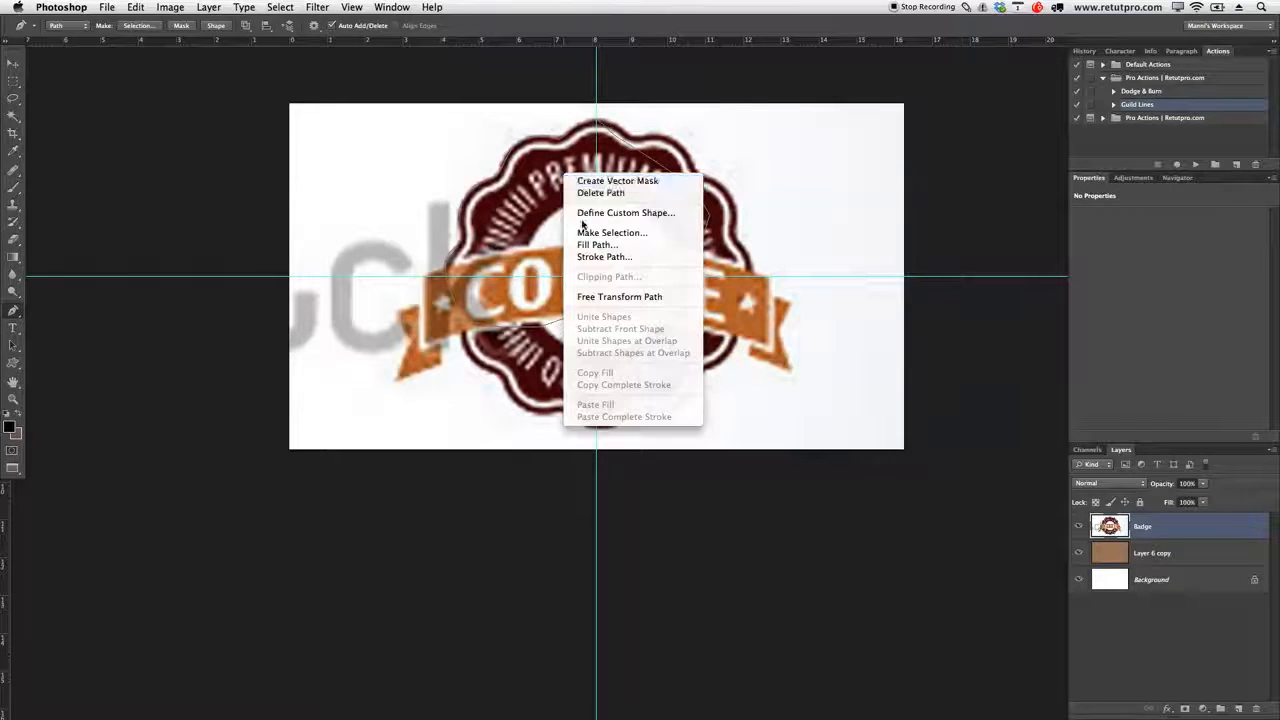
{"action": "left_click", "coordinate": [604, 216]}
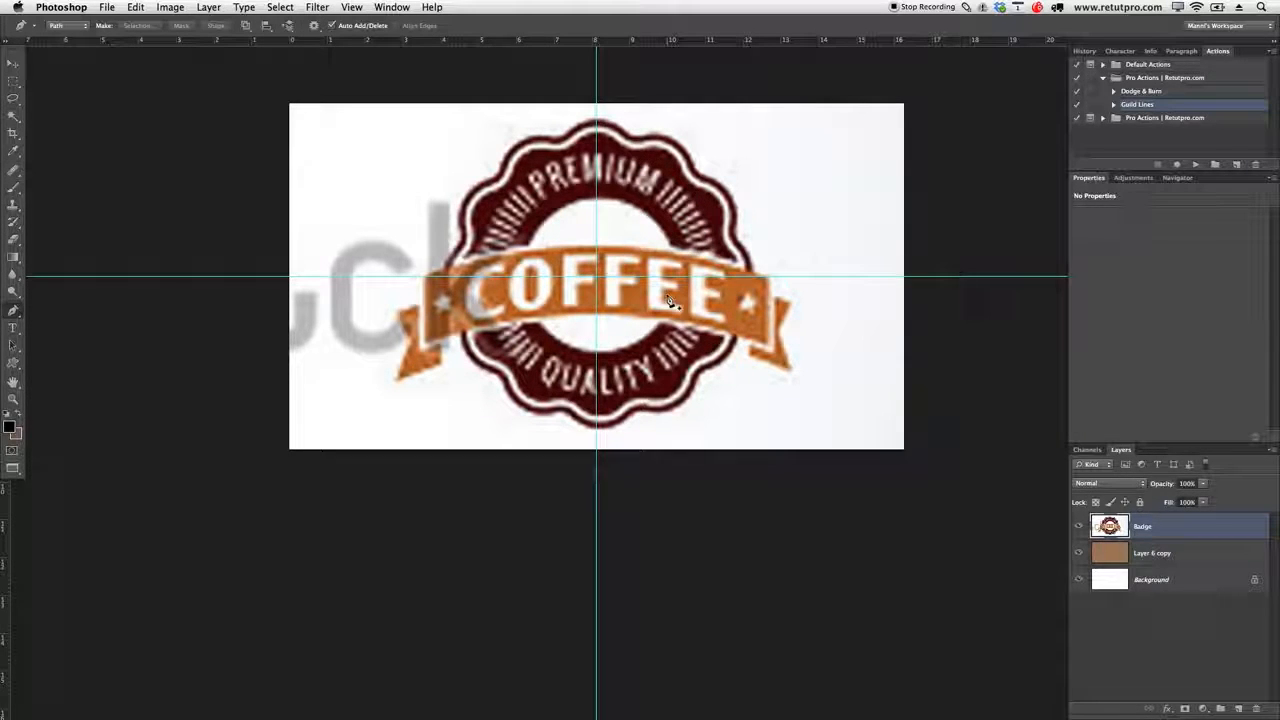
- Delete the Badge reference layer and choose the wavy-edged badge preset with an inner outline for the Custom Shape tool
{"action": "key", "text": "Delete"}
{"action": "scroll", "coordinate": [706, 343], "scroll_direction": "up", "scroll_amount": 3}
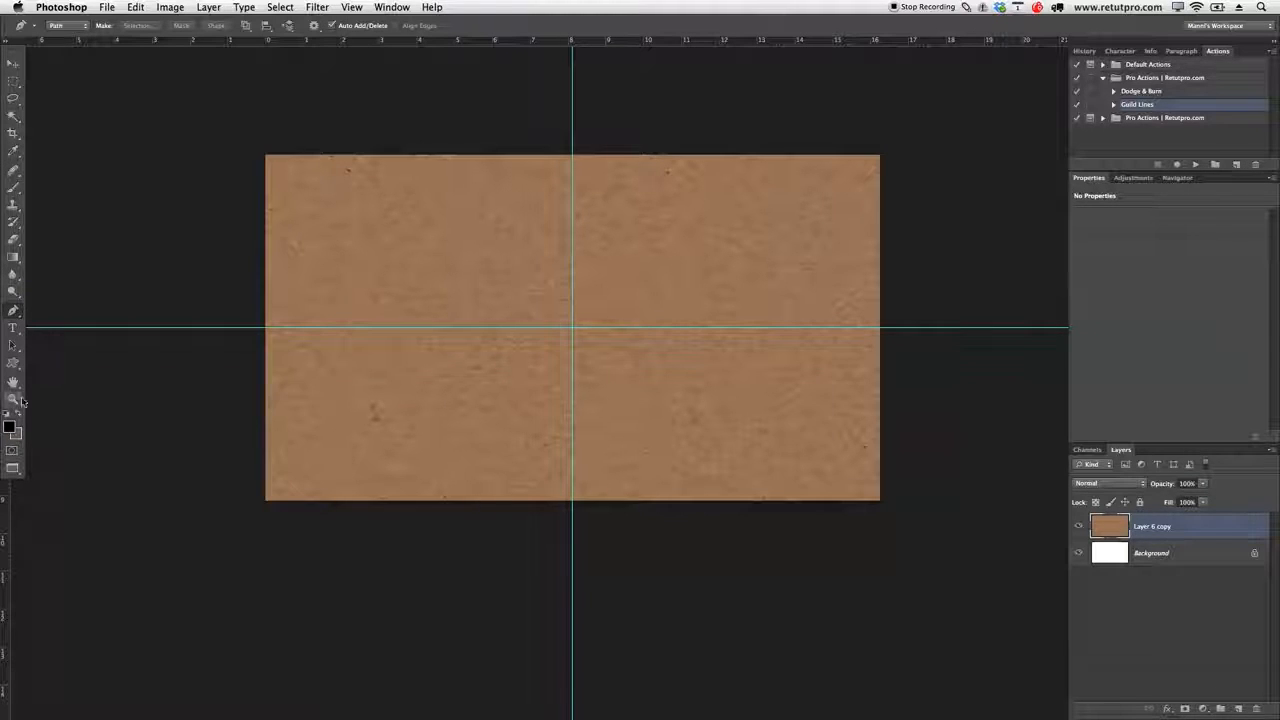
{"action": "left_click", "coordinate": [15, 365]}
{"action": "left_click_drag", "start_coordinate": [22, 364], "coordinate": [62, 422]}
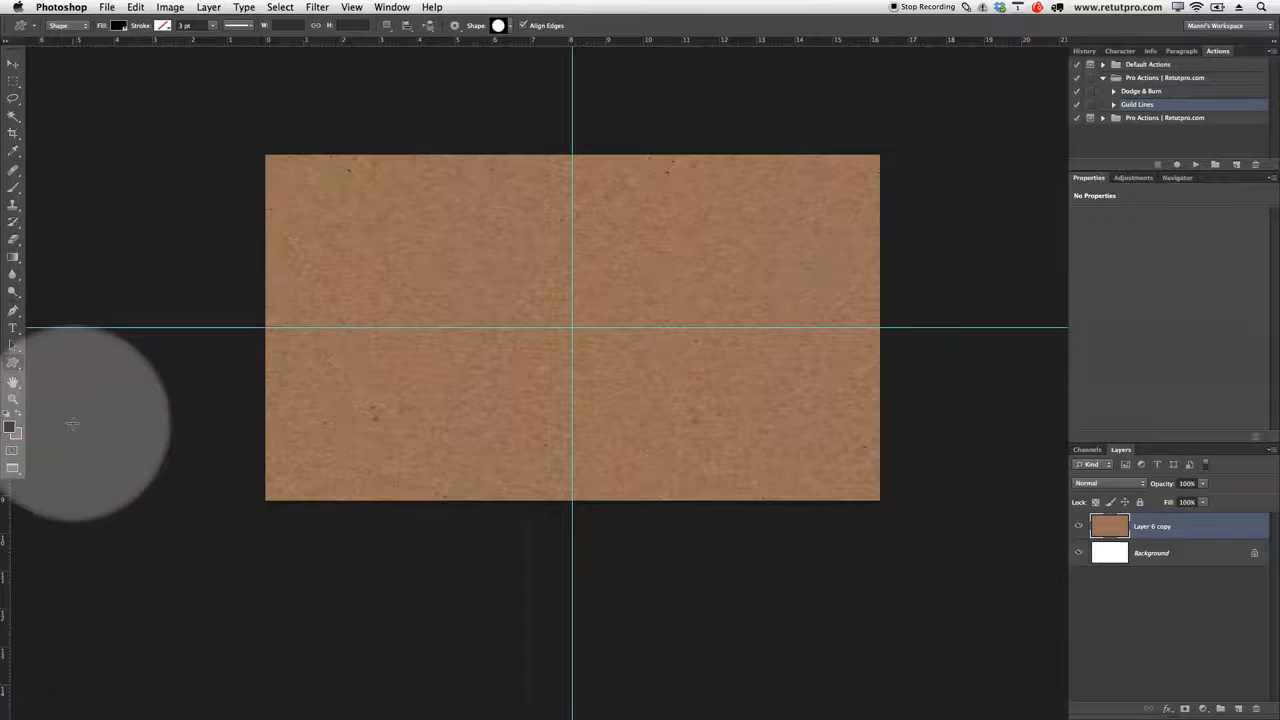
{"action": "left_click", "coordinate": [510, 25]}
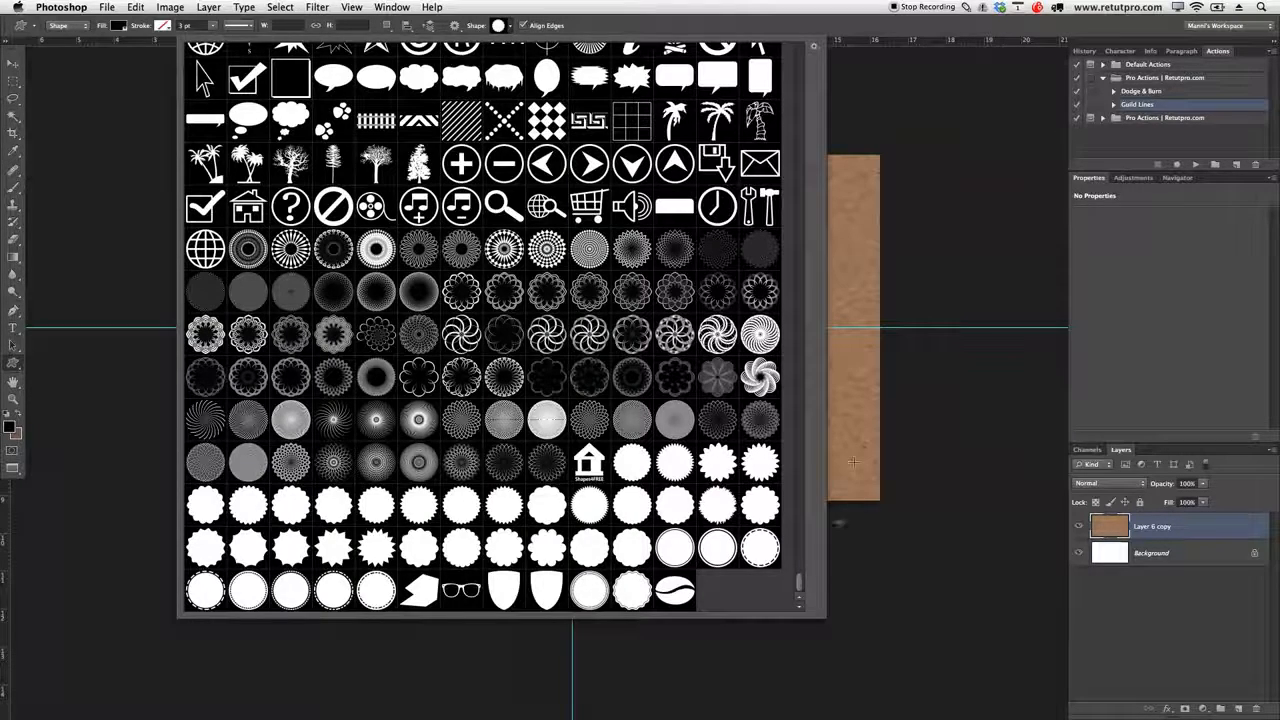
{"action": "scroll", "coordinate": [810, 584], "scroll_direction": "down", "scroll_amount": 2}
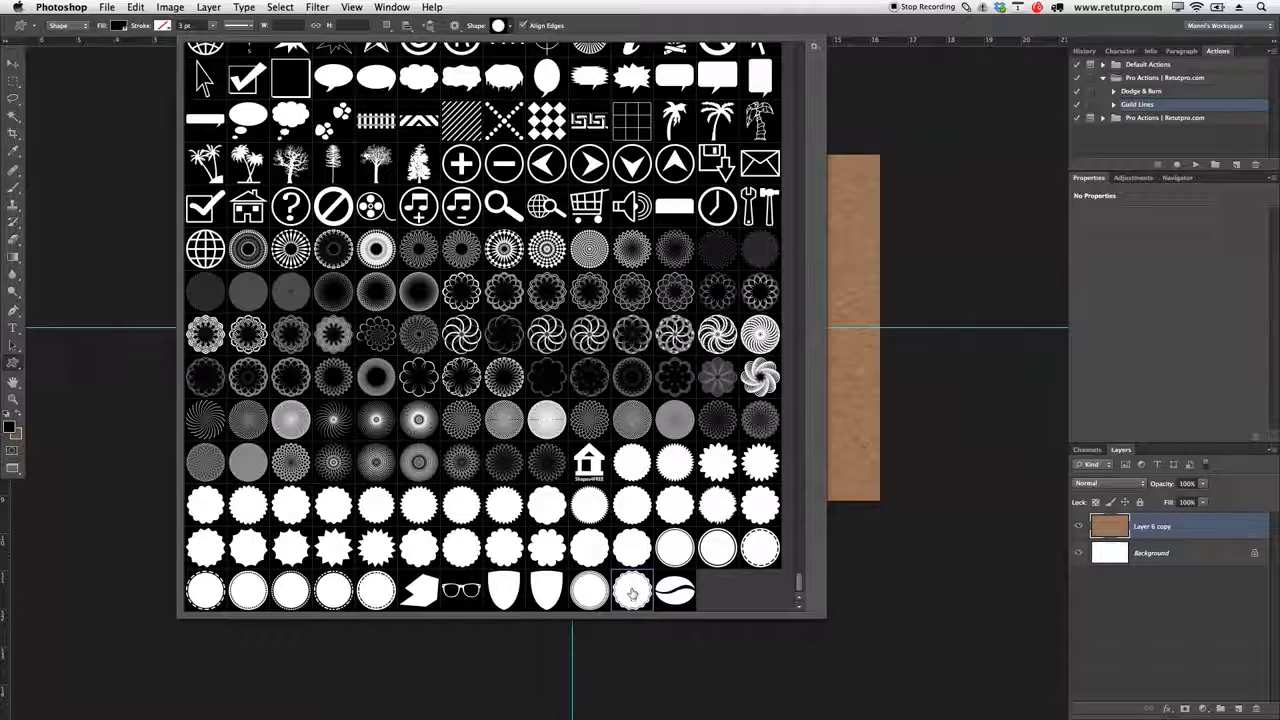
{"action": "double_click", "coordinate": [631, 594]}
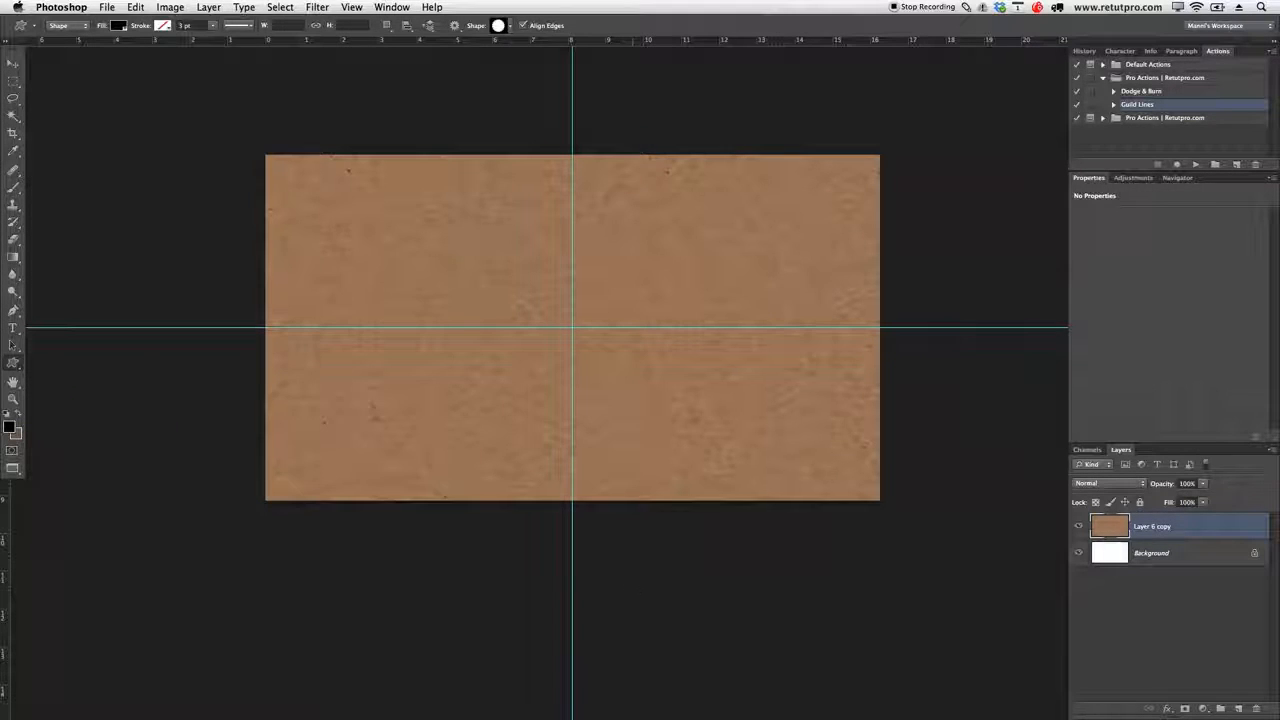
- Try drawing the wavy badge about 785 px wide on the cardboard, inspect its scalloped edge, and delete that shape
{"action": "left_click_drag", "start_coordinate": [516, 201], "coordinate": [778, 445]}
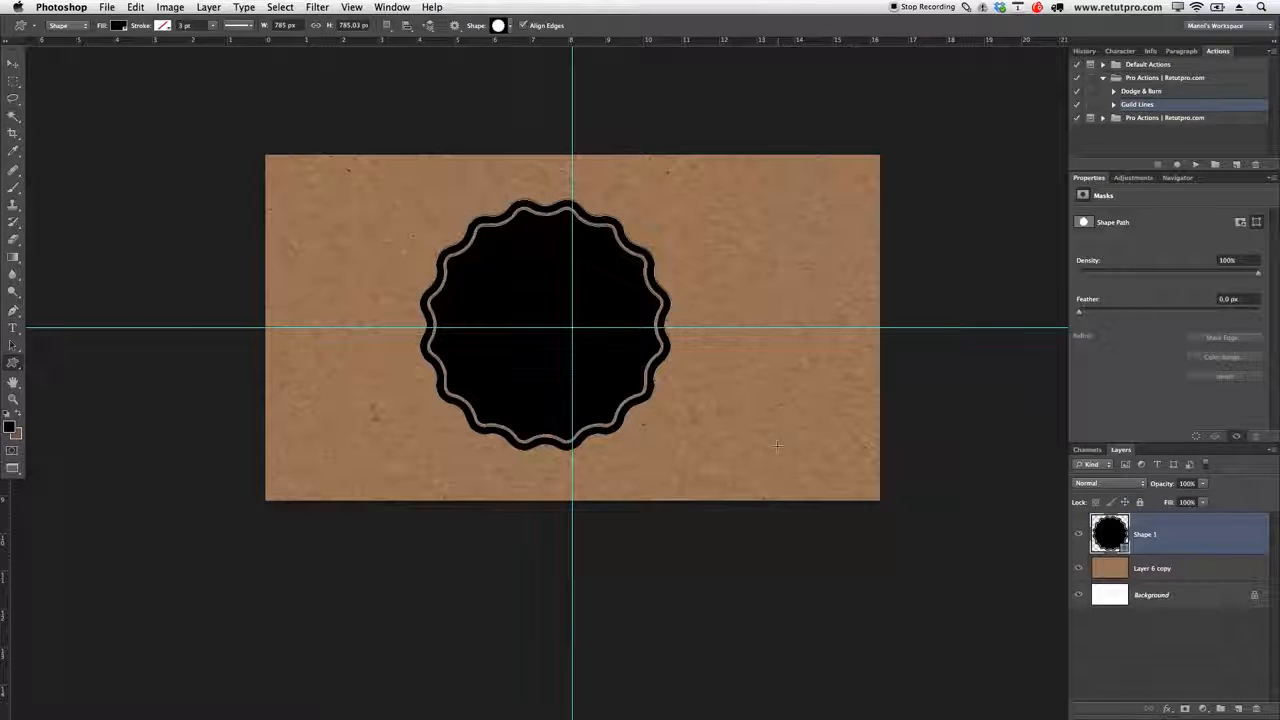
{"action": "key", "text": "z"}
{"action": "left_click_drag", "start_coordinate": [561, 205], "coordinate": [634, 183]}
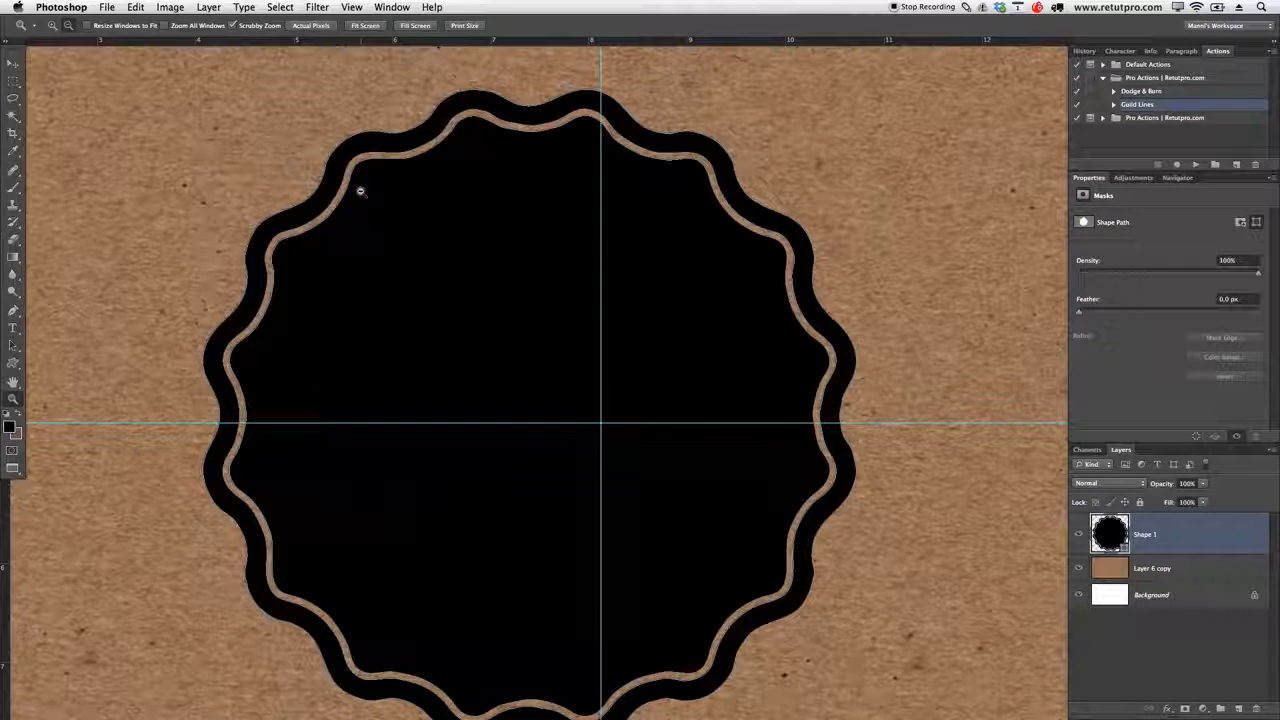
{"action": "left_click", "coordinate": [551, 240]}
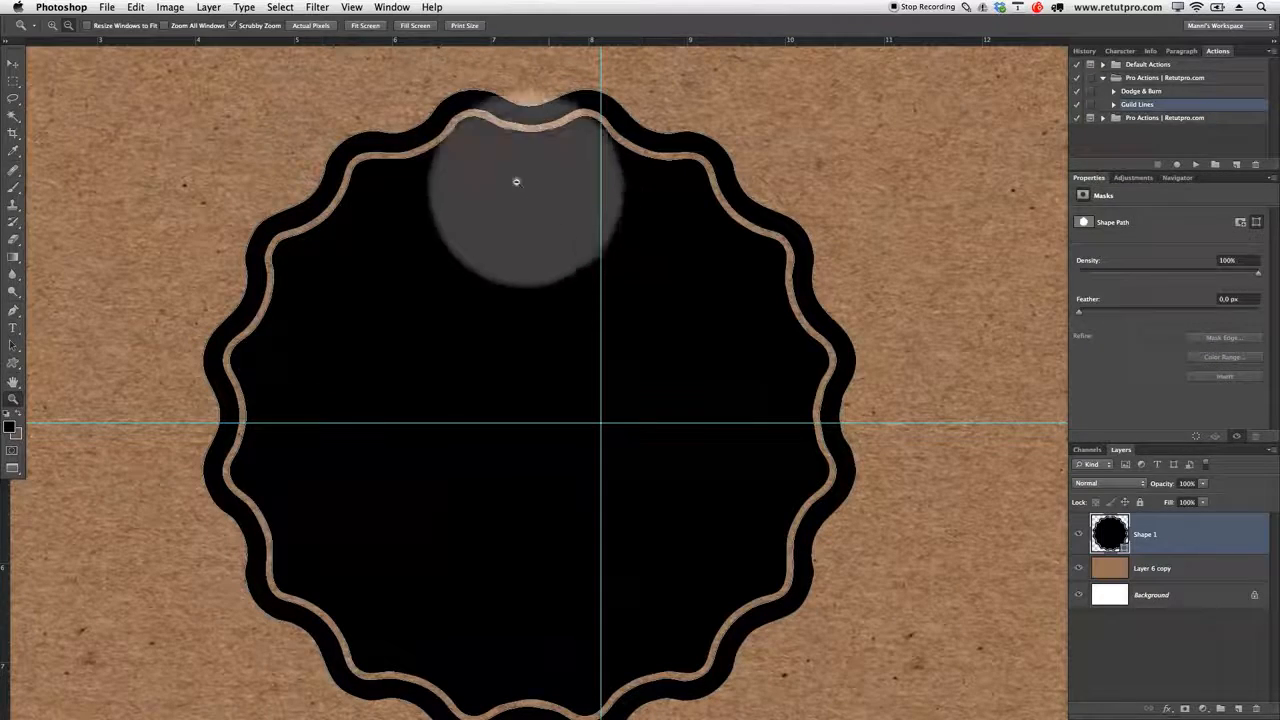
{"action": "left_click_drag", "start_coordinate": [457, 129], "coordinate": [452, 113]}
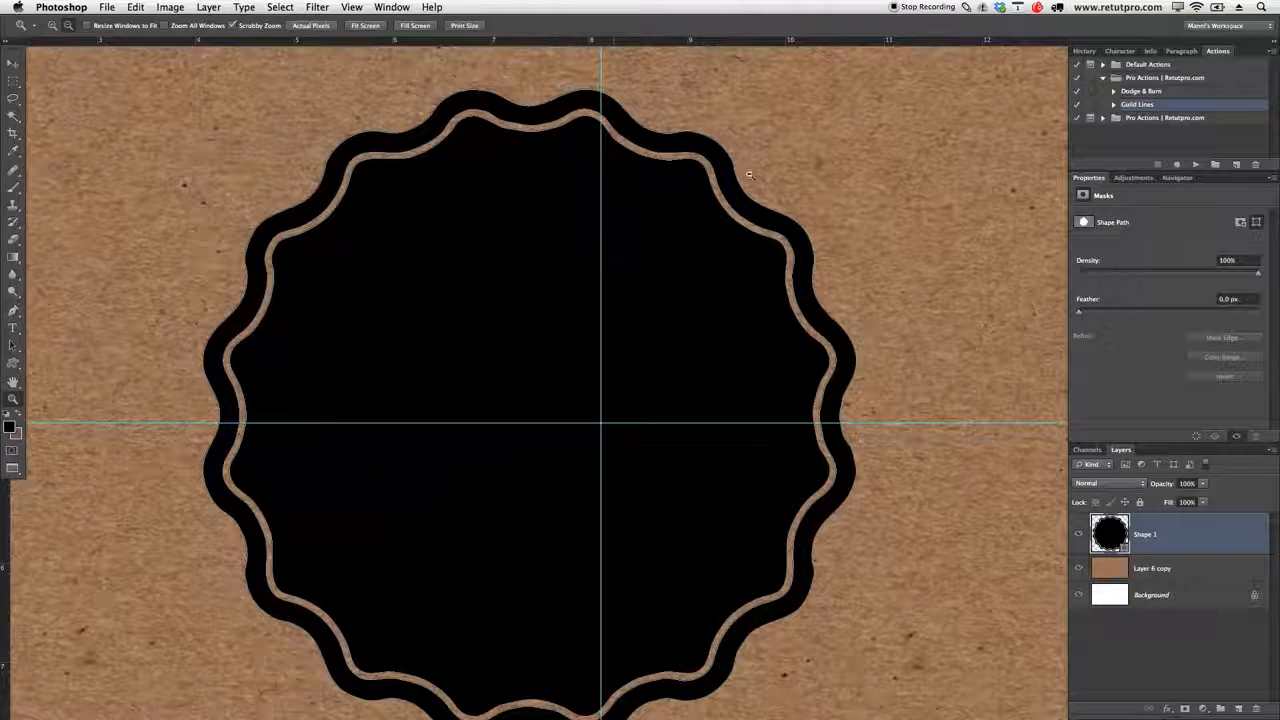
{"action": "left_click", "coordinate": [837, 269], "text": "alt"}
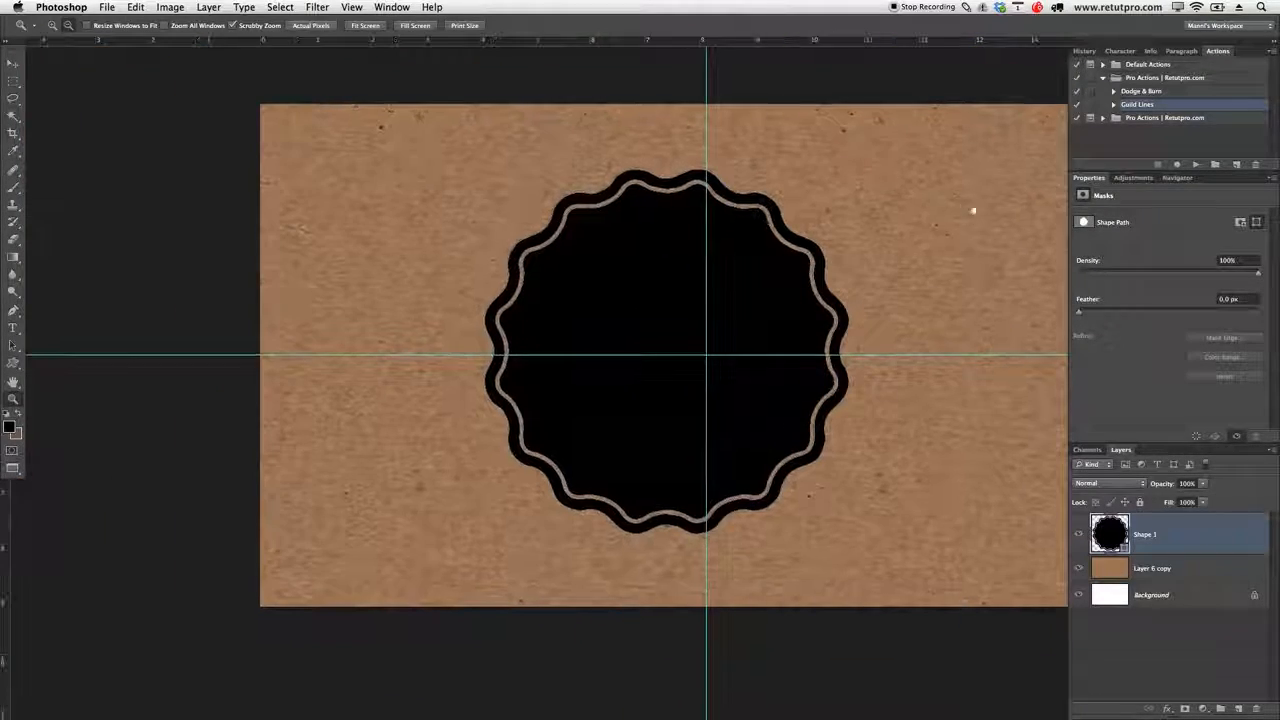
{"action": "left_click_drag", "start_coordinate": [971, 208], "coordinate": [871, 214]}
{"action": "key", "text": "BackSpace"}
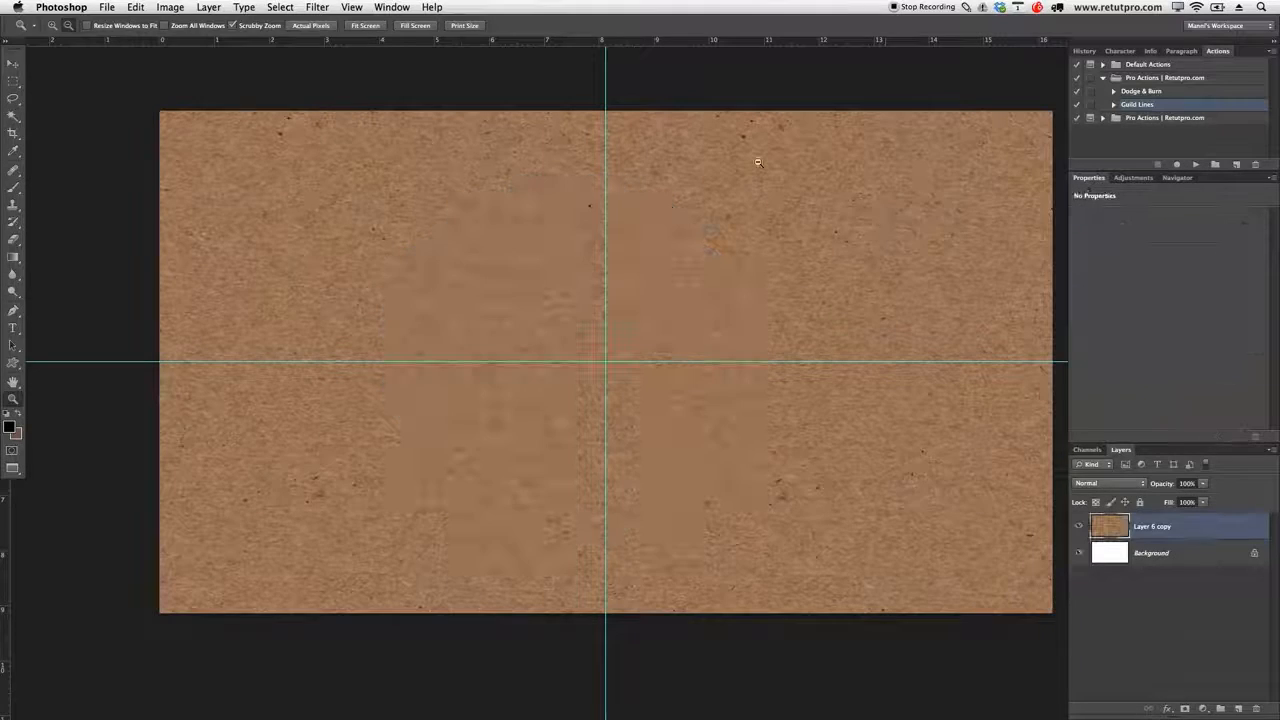
- Draw the wavy badge as a black custom shape about 798 px wide around the crossing of the guides
{"action": "key", "text": "u"}
{"action": "left_click", "coordinate": [453, 149]}
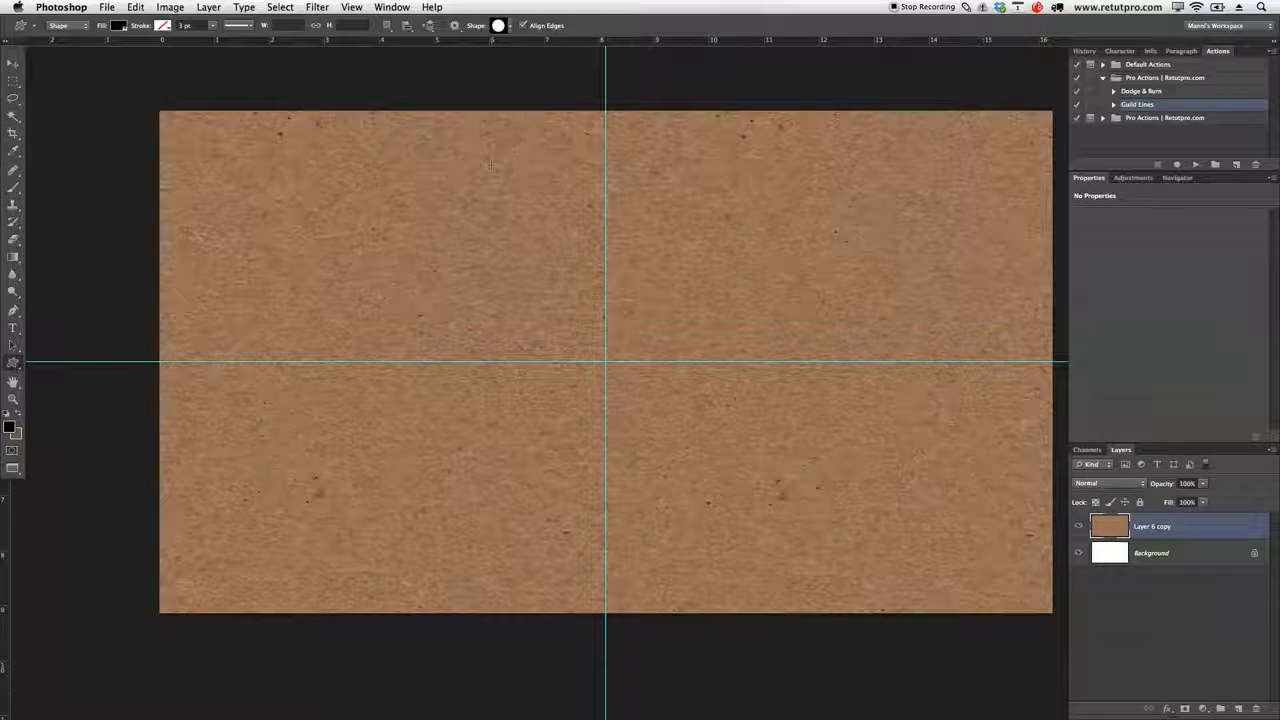
{"action": "left_click_drag", "start_coordinate": [425, 207], "coordinate": [898, 581]}
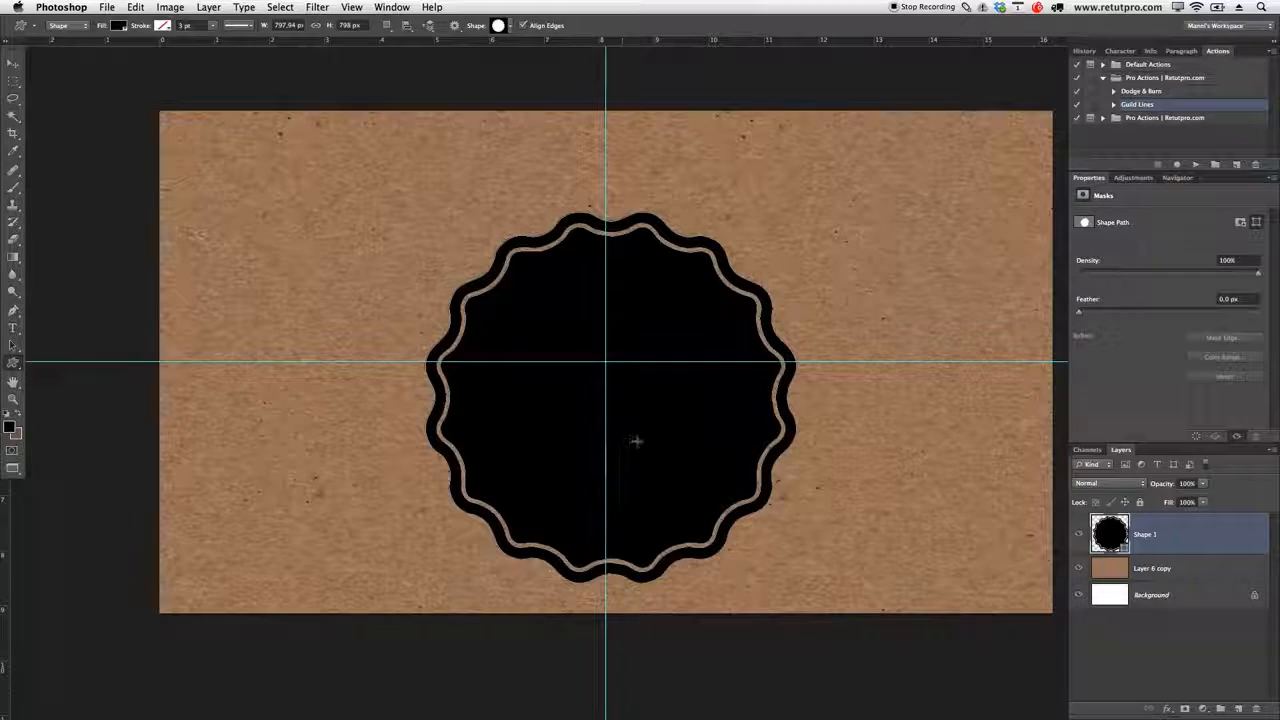
- Centre the black badge shape exactly on the guides at X 960 px, Y 540 px and apply the transform
{"action": "key", "text": "v"}
{"action": "left_click_drag", "start_coordinate": [629, 380], "coordinate": [617, 354]}
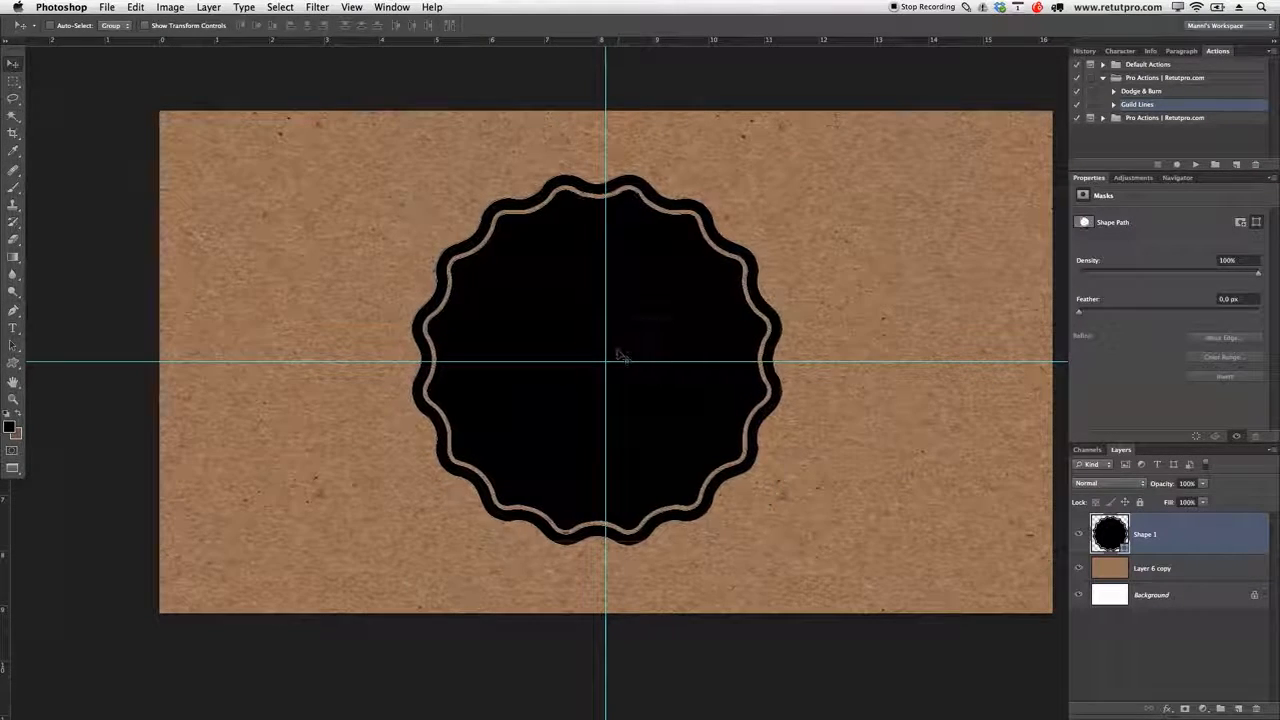
{"action": "key", "text": "ctrl+t"}
{"action": "mouse_move", "coordinate": [714, 409]}
{"action": "left_mouse_down"}
{"action": "mouse_move", "coordinate": [729, 414]}
{"action": "mouse_move", "coordinate": [706, 409]}
{"action": "left_mouse_up"}
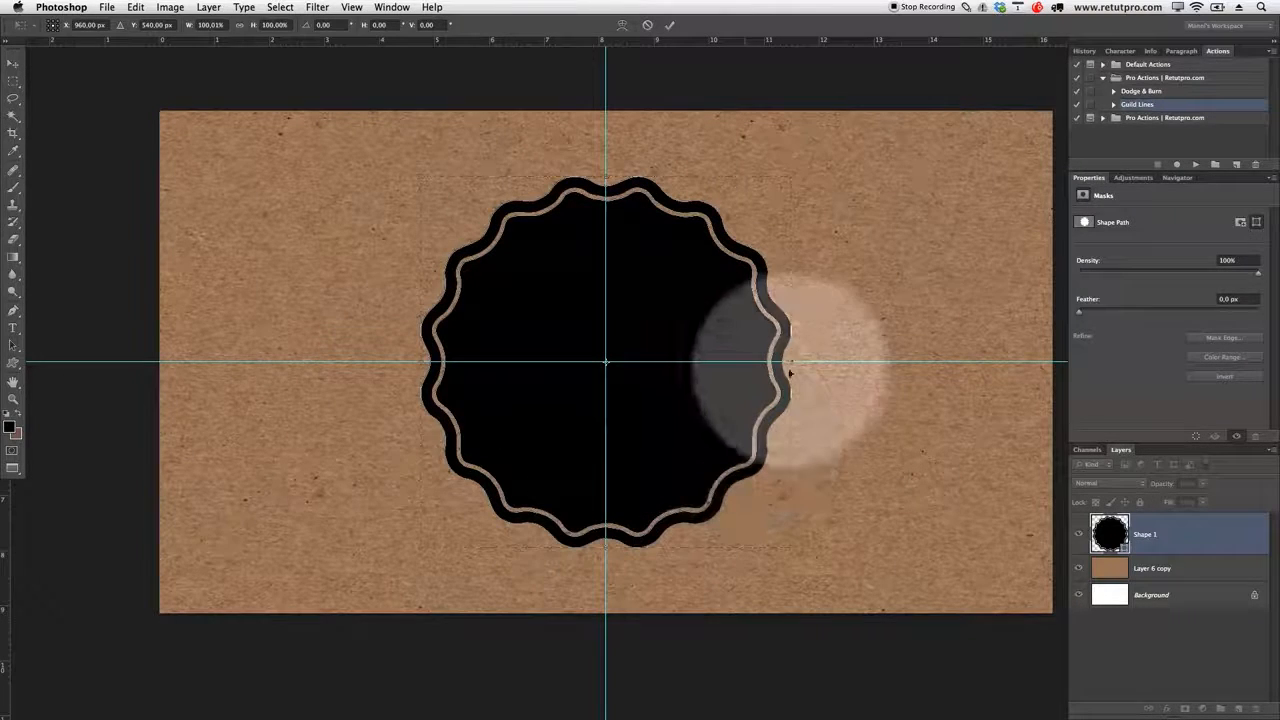
{"action": "left_click", "coordinate": [670, 26]}
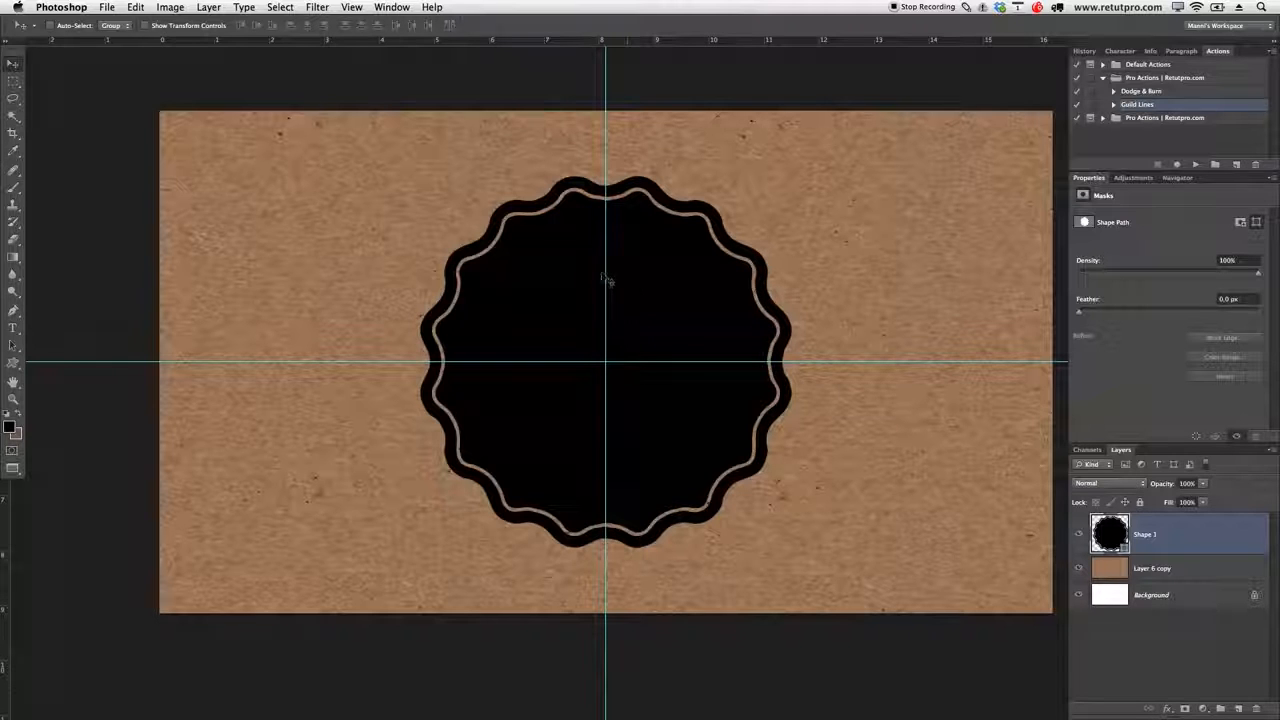
- Copy the coffee-bean collection image into the Untitled-1 document as a new layer covering the black badge
{"action": "key", "text": "f"}
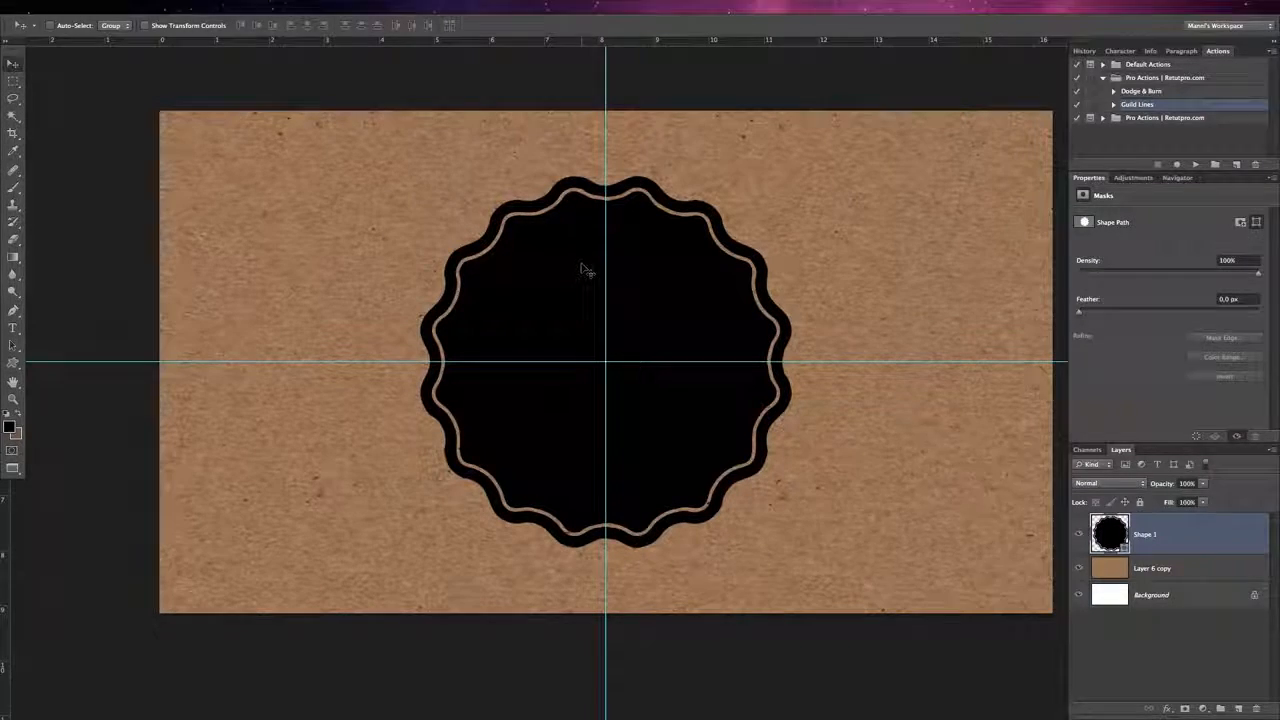
{"action": "key", "text": "f"}
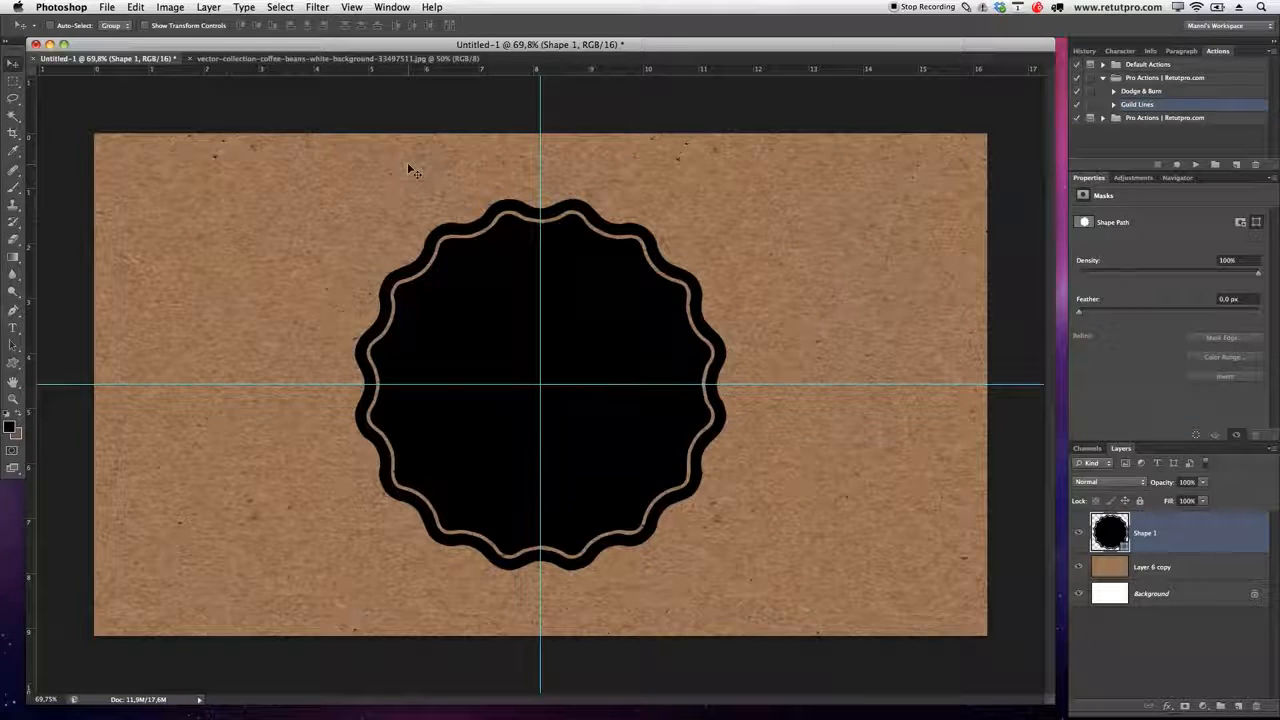
{"action": "left_click", "coordinate": [320, 59]}
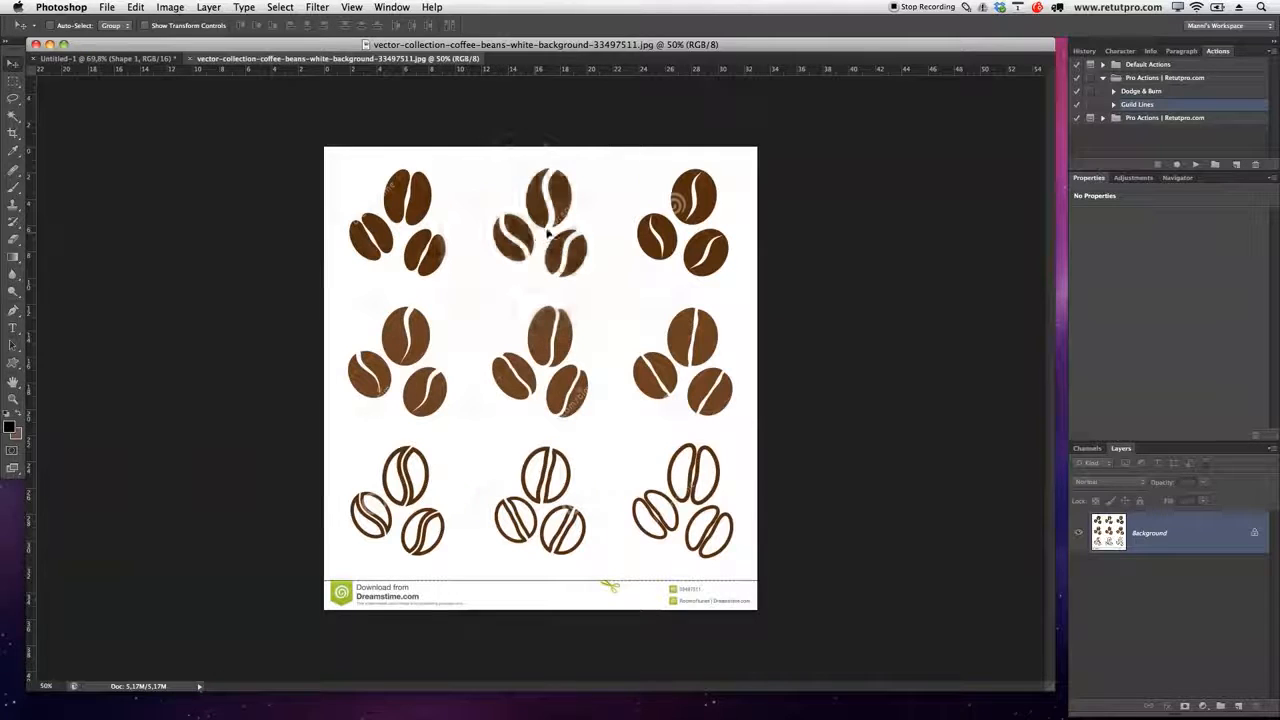
{"action": "left_click_drag", "start_coordinate": [386, 63], "coordinate": [457, 157]}
{"action": "left_click_drag", "start_coordinate": [650, 300], "coordinate": [170, 183]}
{"action": "left_click_drag", "start_coordinate": [346, 200], "coordinate": [490, 229]}
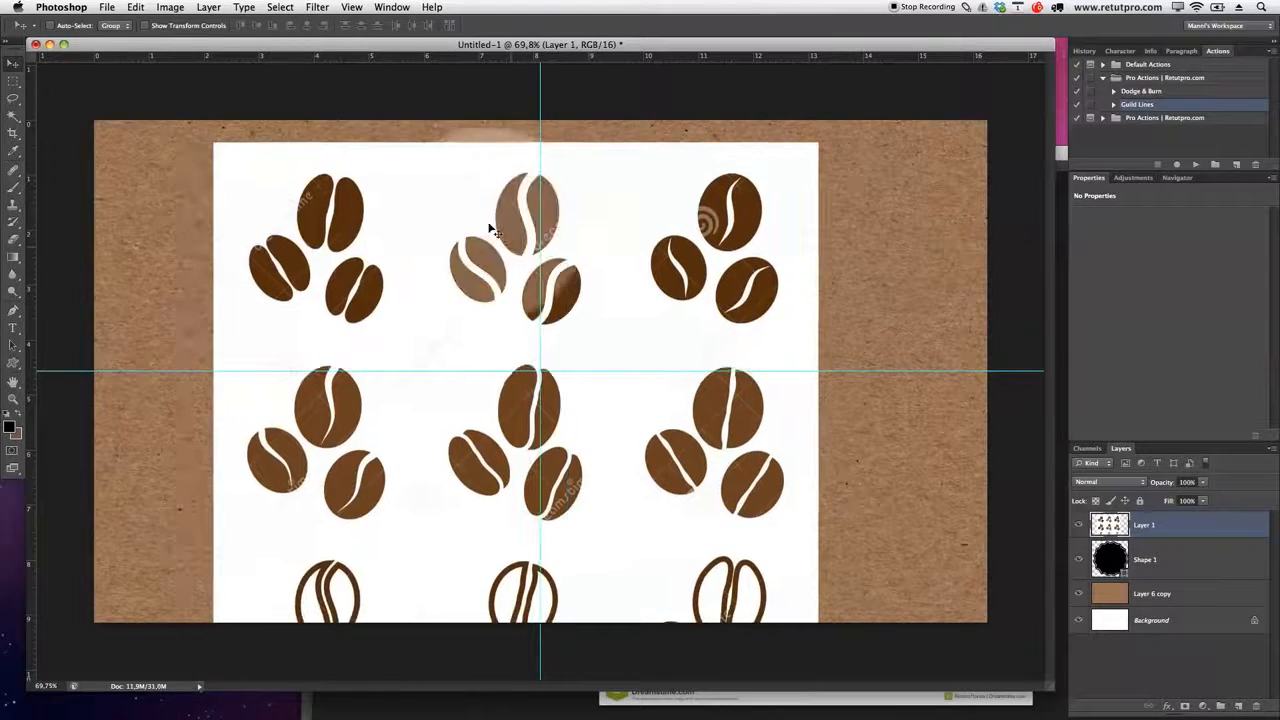
- Close the coffee-bean source document and return the badge document to full-screen mode
{"action": "left_click", "coordinate": [1060, 190]}
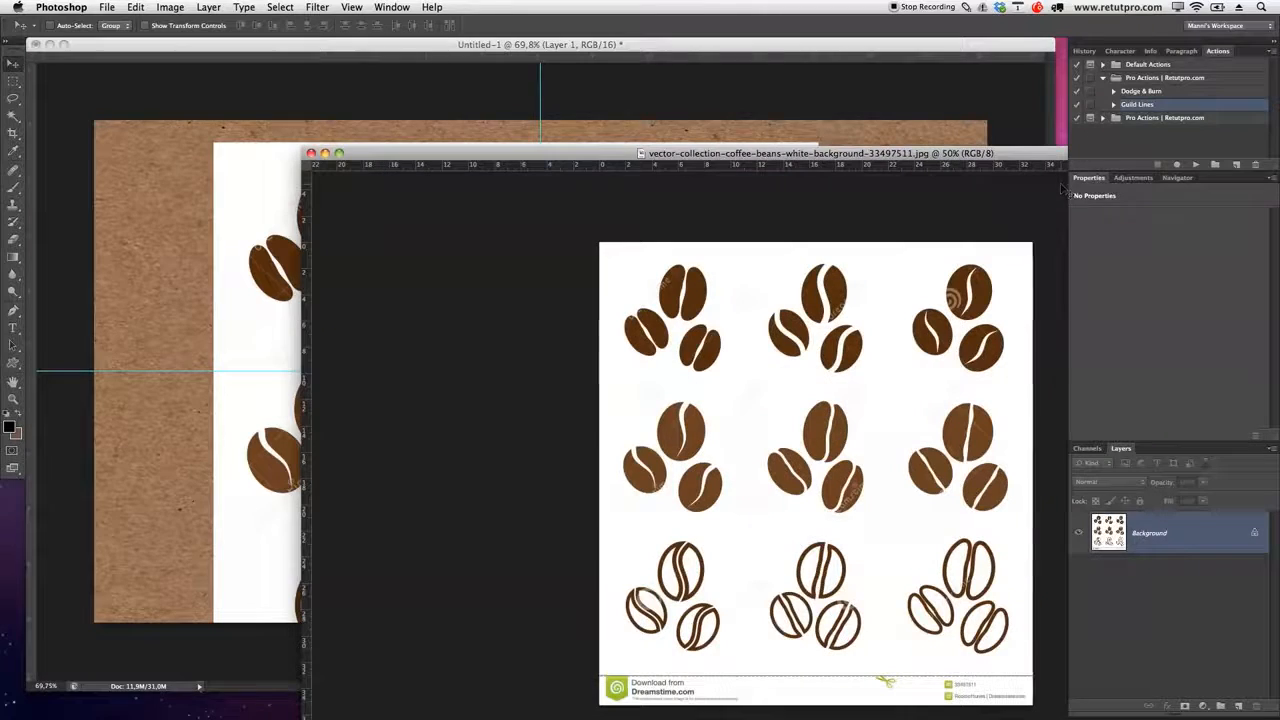
{"action": "left_click", "coordinate": [302, 152]}
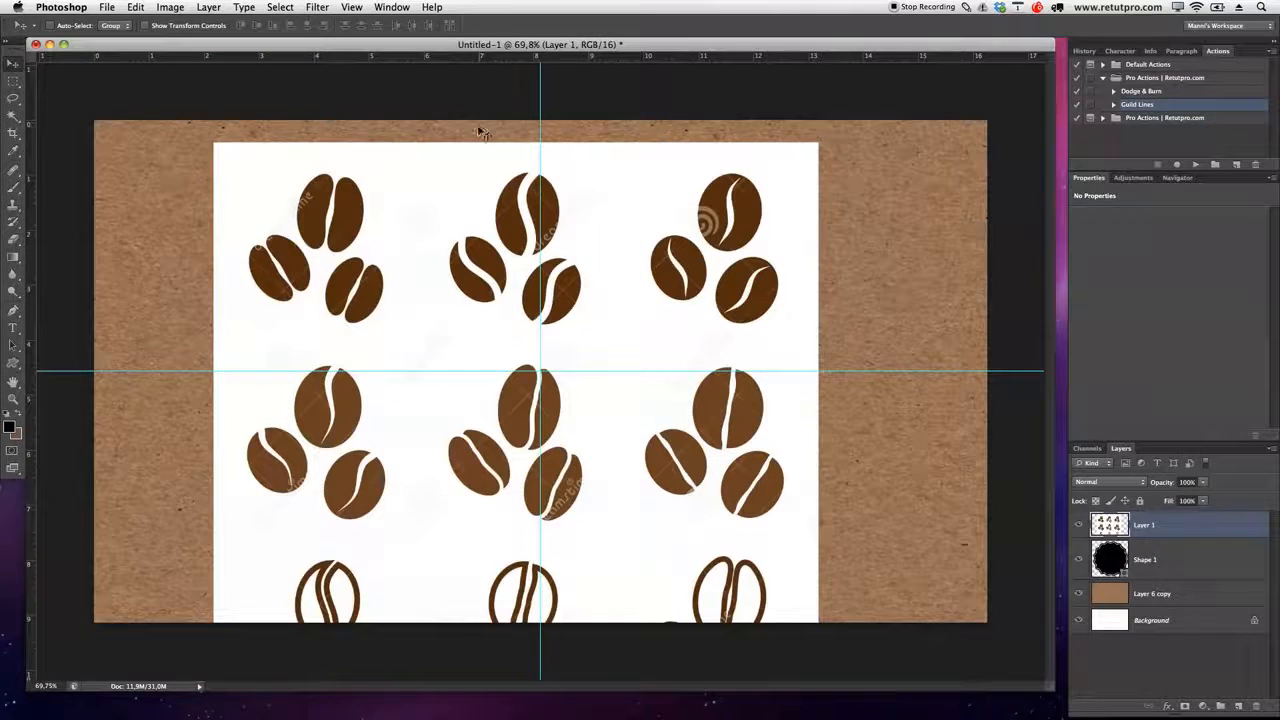
{"action": "key", "text": "f"}
{"action": "scroll", "coordinate": [737, 229], "scroll_direction": "right", "scroll_amount": 3}
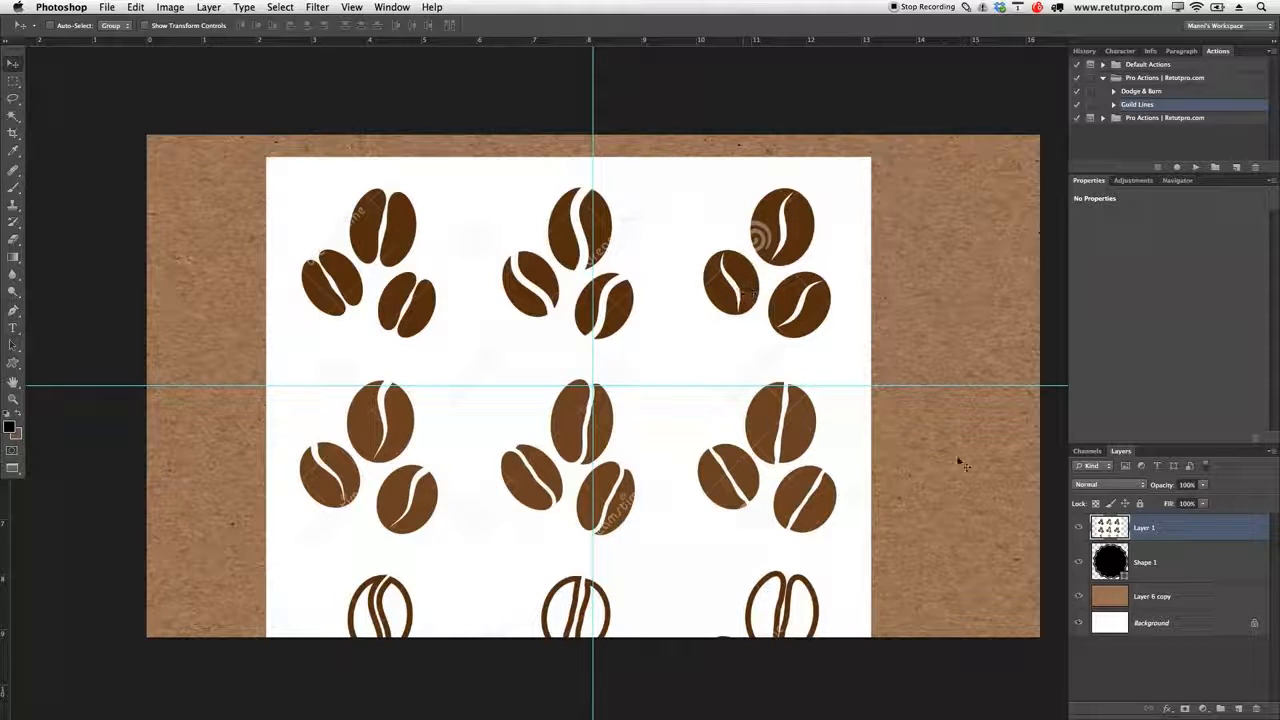
- Rotate the coffee-bean layer about 80.17° and scale it up proportionally to about 114.64%, applying the transform
{"action": "key", "text": "super+t"}
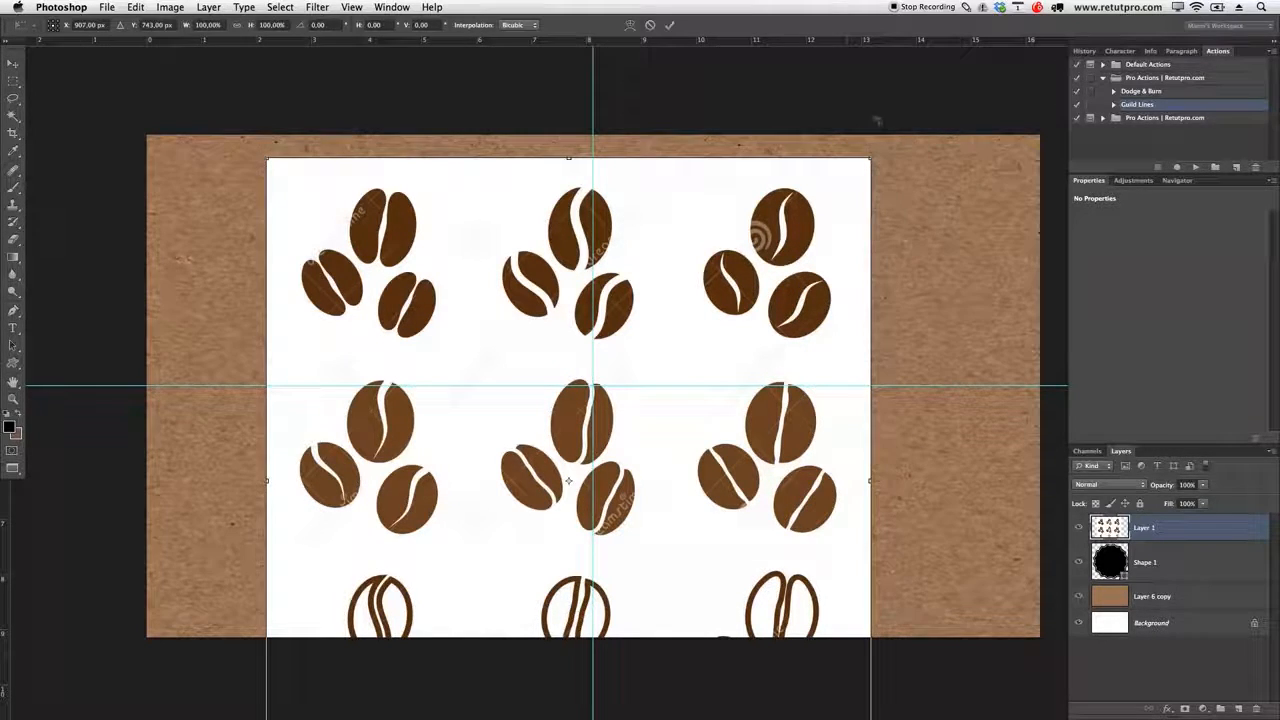
{"action": "left_click_drag", "start_coordinate": [874, 120], "coordinate": [941, 318]}
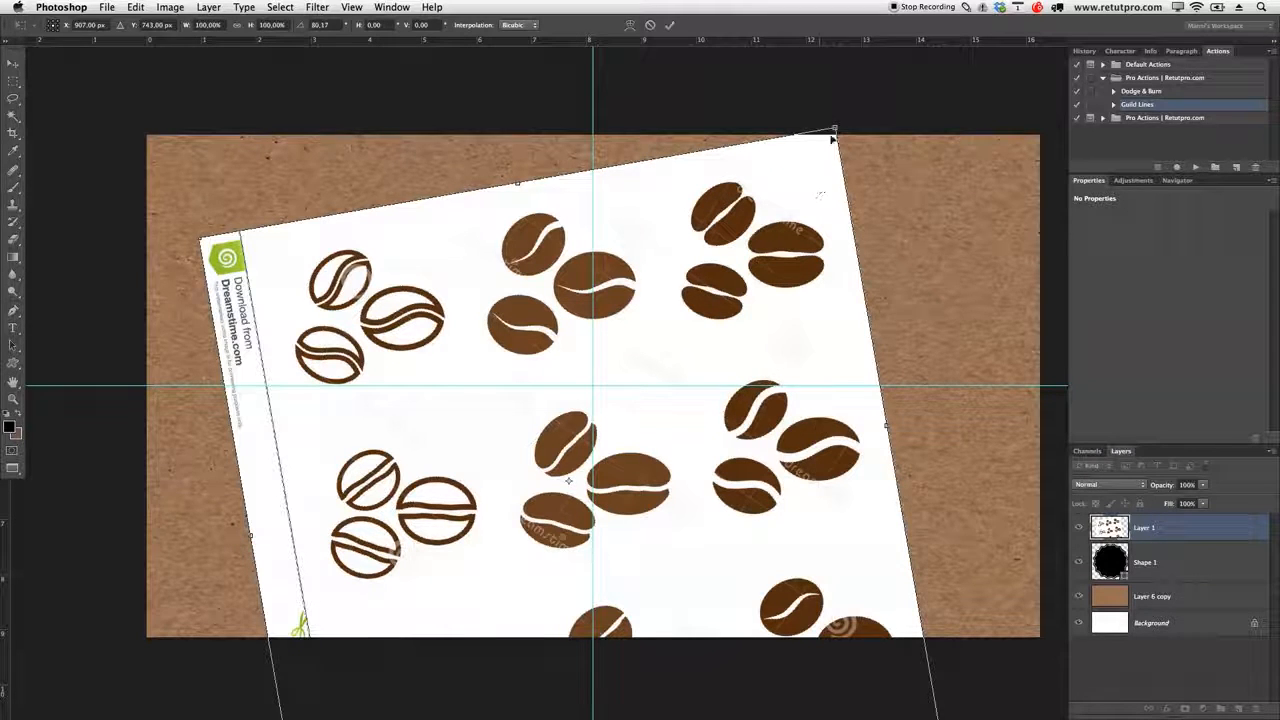
{"action": "left_click_drag", "start_coordinate": [838, 124], "coordinate": [1020, 115]}
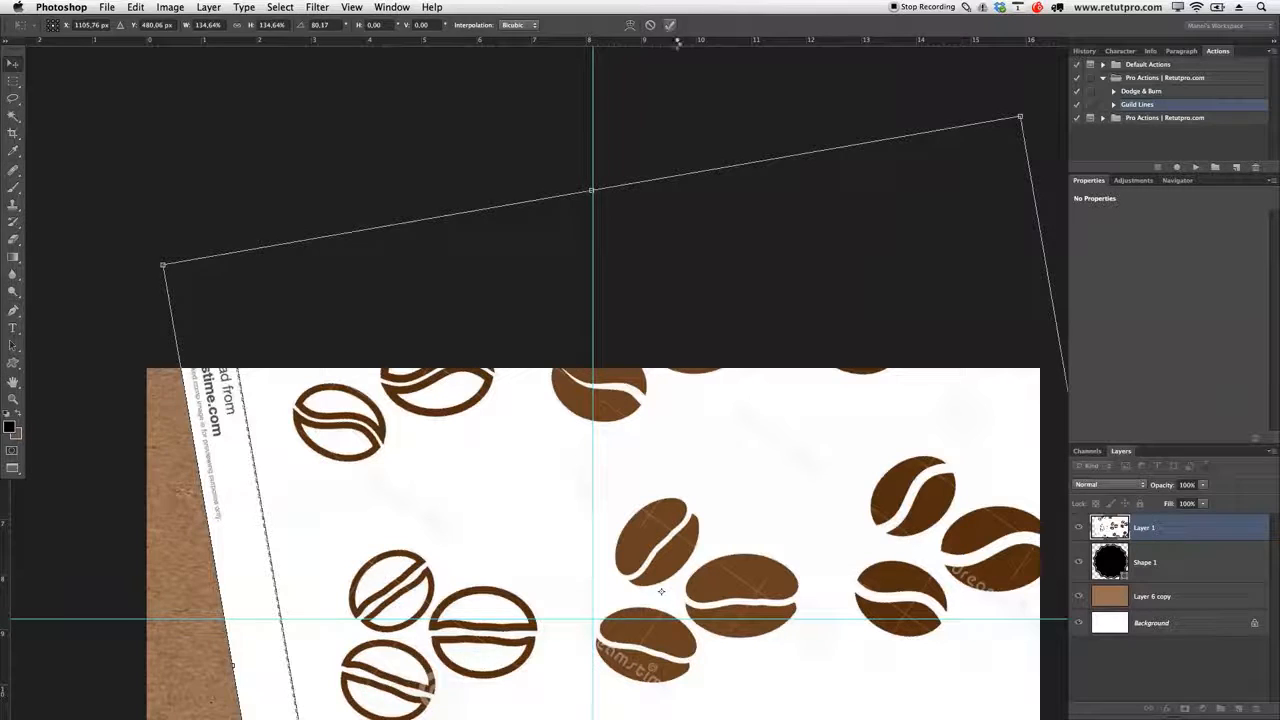
{"action": "left_click", "coordinate": [669, 25]}
- Move the coffee-bean layer so the dark brown bean clusters lie fully inside the canvas
{"action": "key", "text": "z"}
{"action": "scroll", "coordinate": [704, 305], "scroll_direction": "down", "scroll_amount": 4}
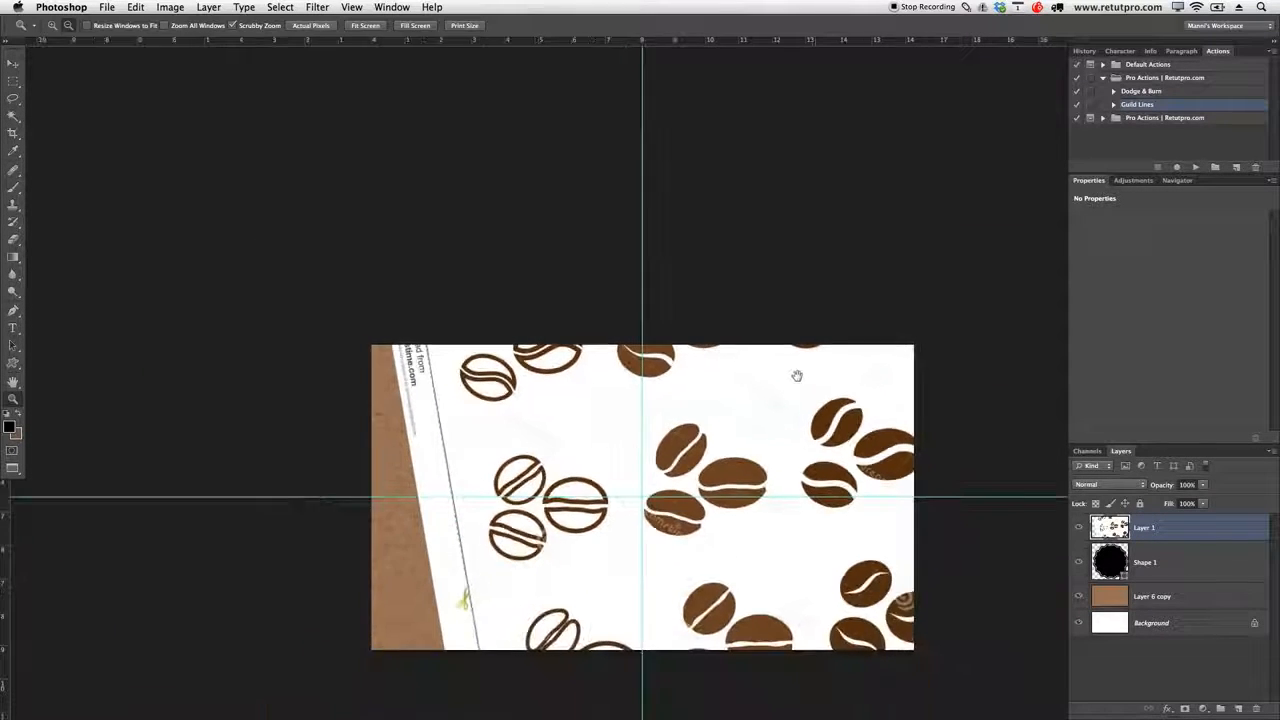
{"action": "left_click_drag", "start_coordinate": [794, 371], "coordinate": [740, 251]}
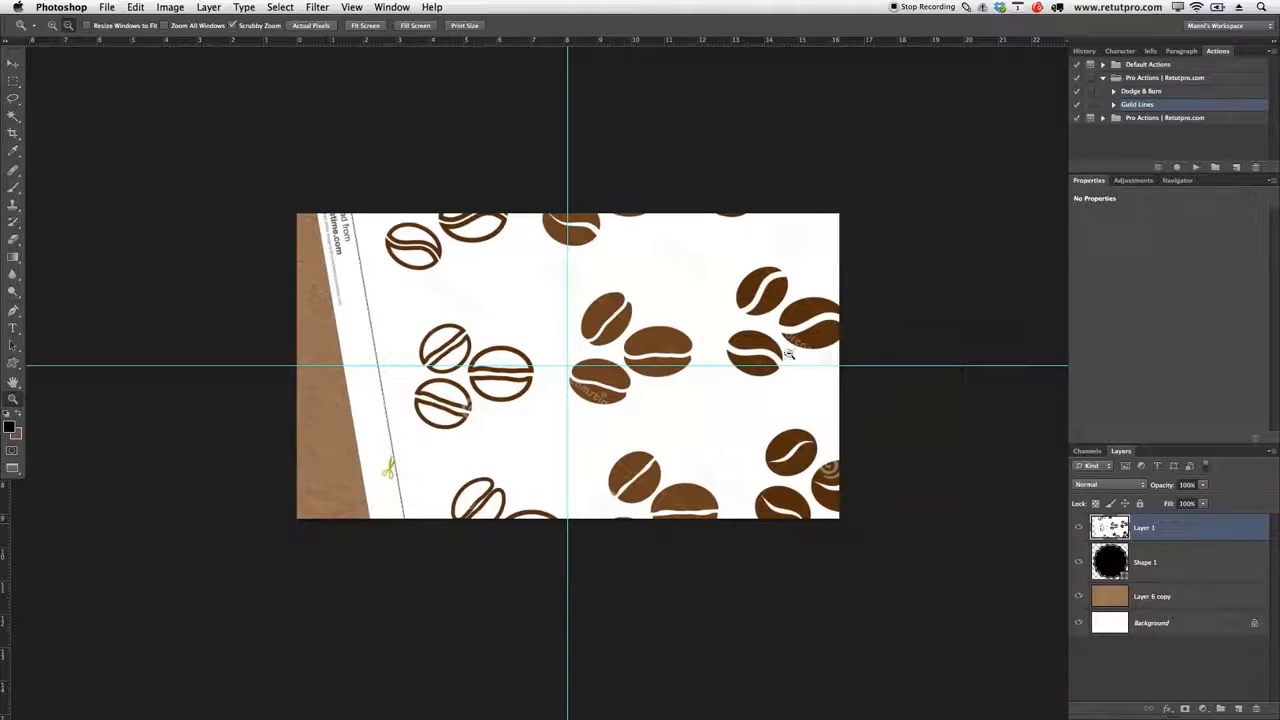
{"action": "key", "text": "v"}
{"action": "left_click_drag", "start_coordinate": [786, 315], "coordinate": [678, 286]}
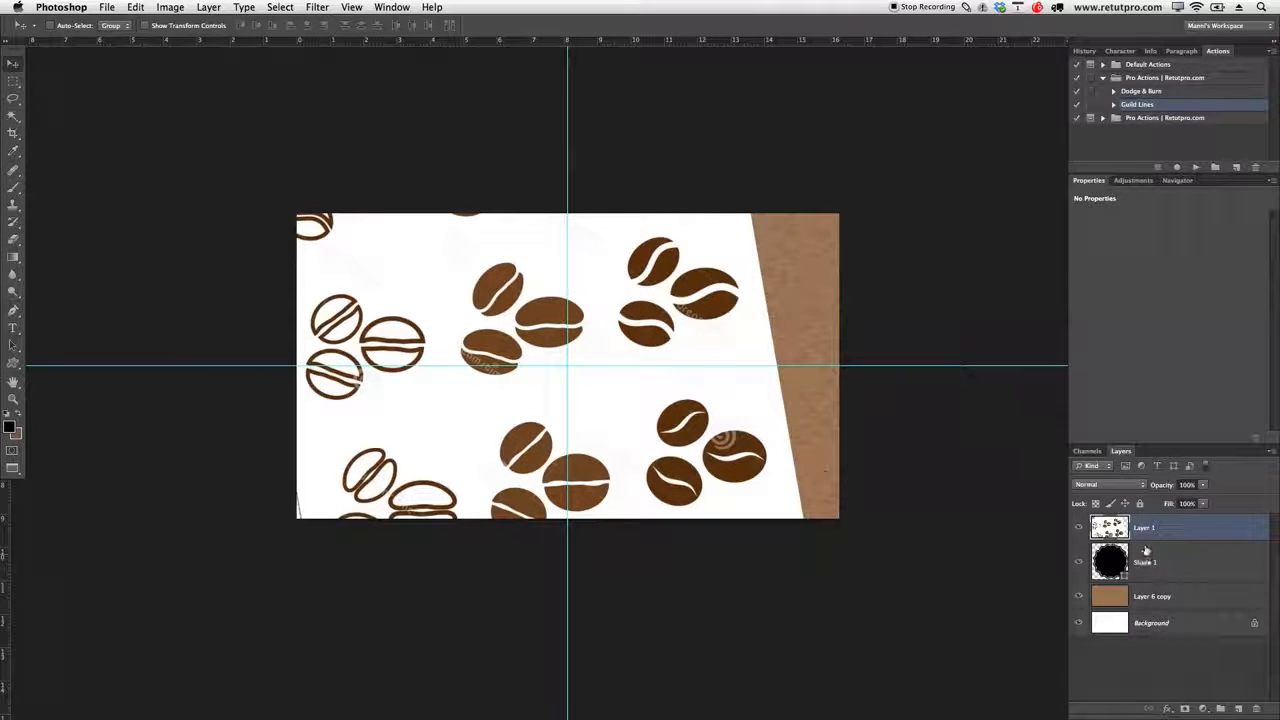
- Choose the coffee-bean preset for the Custom Shape tool
{"action": "key", "text": "z"}
{"action": "mouse_move", "coordinate": [700, 288]}
{"action": "left_mouse_down"}
{"action": "mouse_move", "coordinate": [800, 294]}
{"action": "mouse_move", "coordinate": [720, 289]}
{"action": "left_mouse_up"}
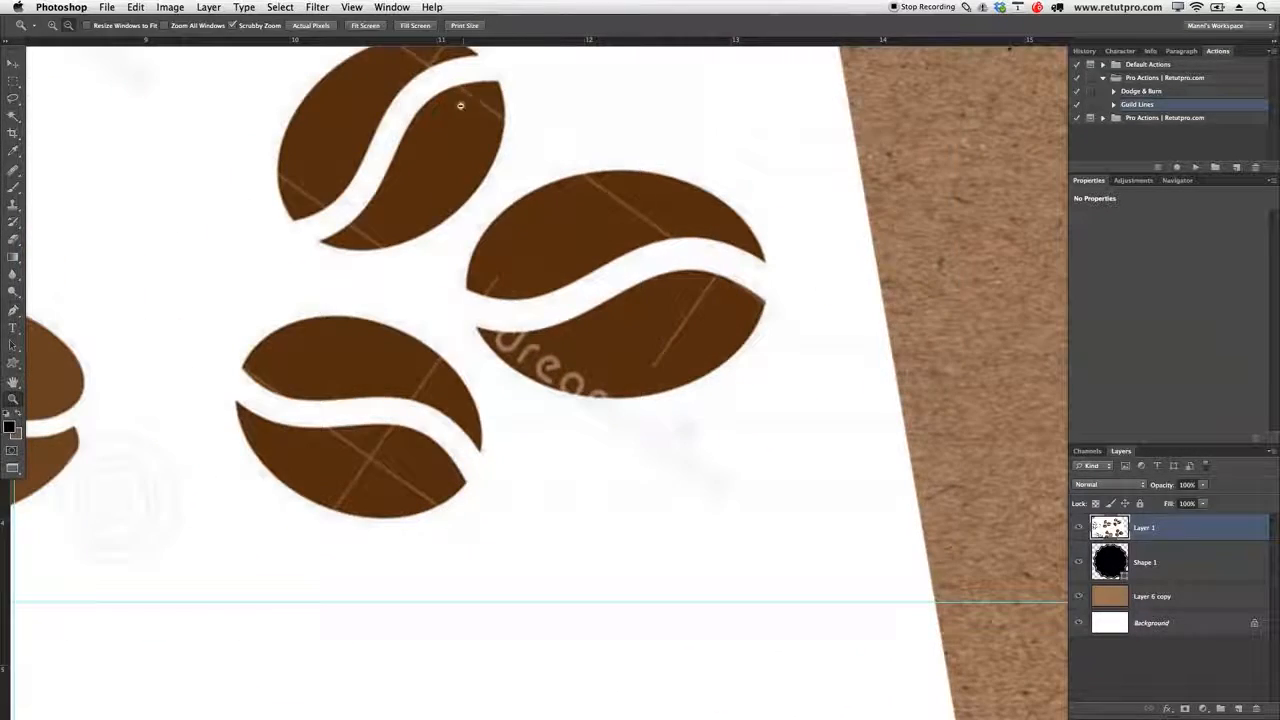
{"action": "key", "text": "u"}
{"action": "left_click", "coordinate": [511, 25]}
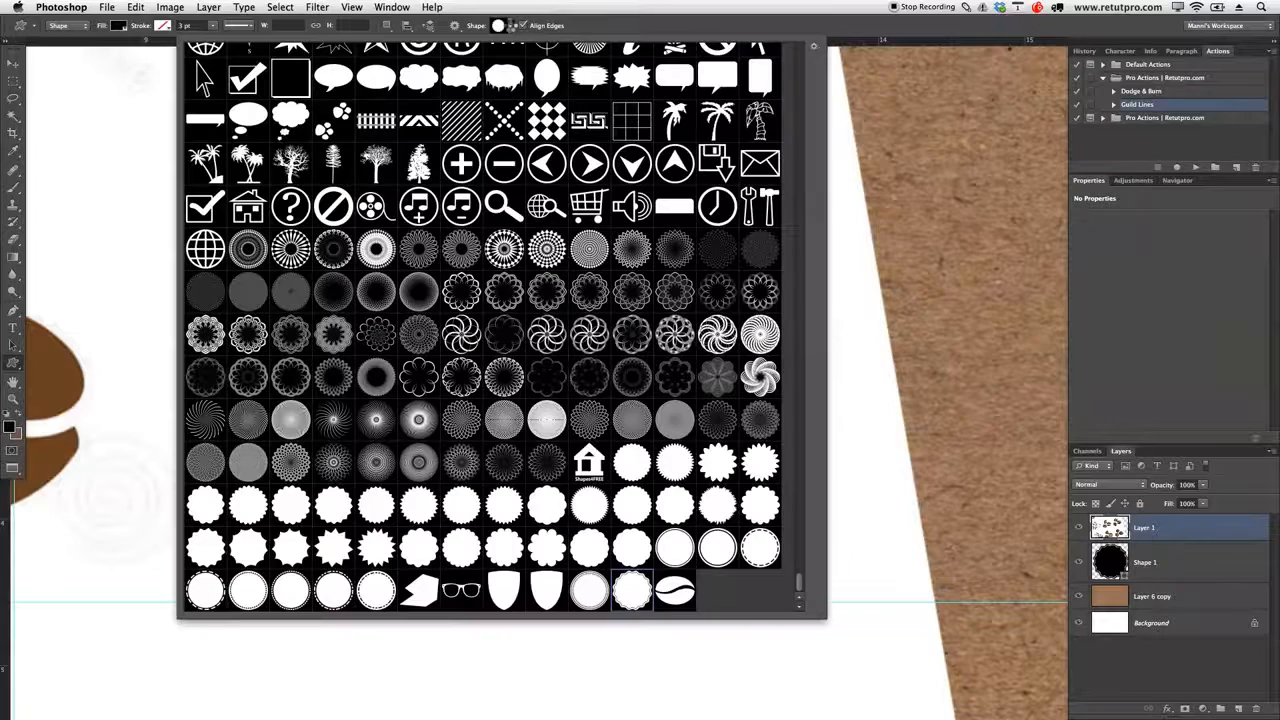
{"action": "double_click", "coordinate": [676, 594]}
- Trace the upper half of the large dark coffee bean with a closed Pen tool path, following its curved centre gap
{"action": "key", "text": "z"}
{"action": "left_click_drag", "start_coordinate": [664, 278], "coordinate": [723, 320]}
{"action": "key", "text": "p"}
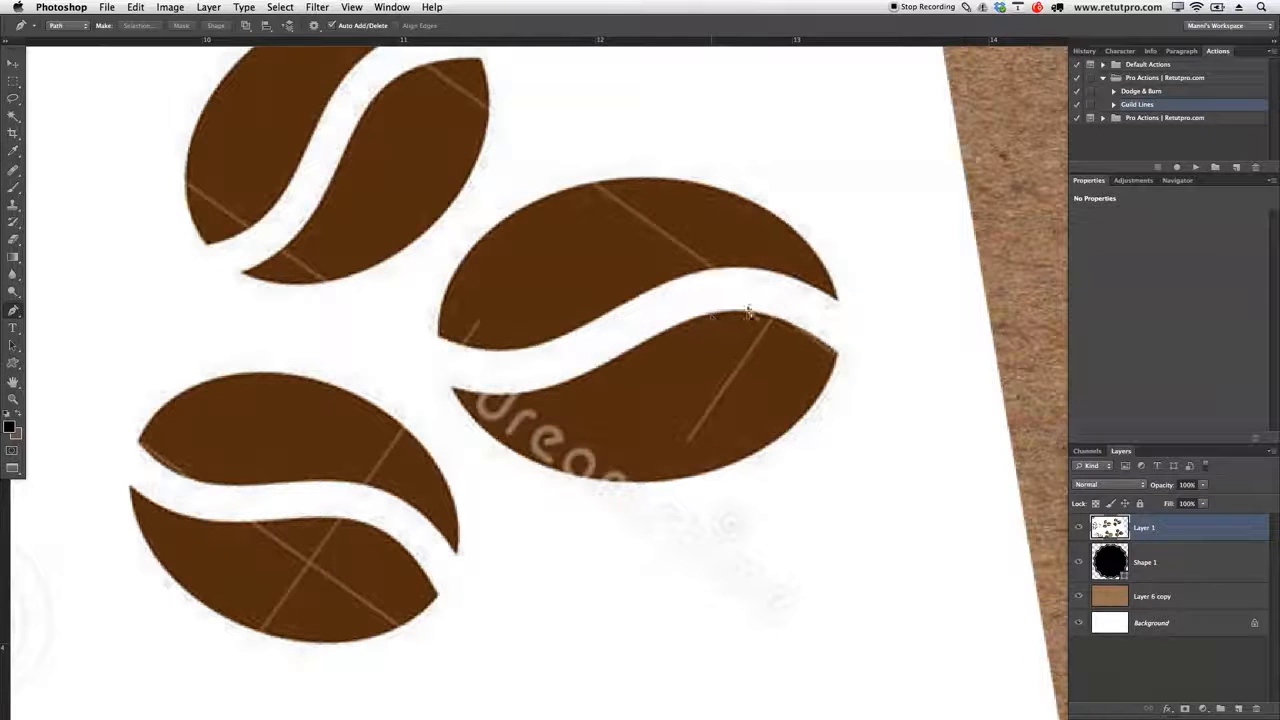
{"action": "left_click", "coordinate": [755, 305]}
{"action": "left_click", "coordinate": [839, 304]}
{"action": "mouse_move", "coordinate": [614, 180]}
{"action": "left_mouse_down"}
{"action": "mouse_move", "coordinate": [471, 178]}
{"action": "mouse_move", "coordinate": [434, 200]}
{"action": "mouse_move", "coordinate": [403, 189]}
{"action": "mouse_move", "coordinate": [543, 171]}
{"action": "mouse_move", "coordinate": [598, 182]}
{"action": "left_mouse_up"}
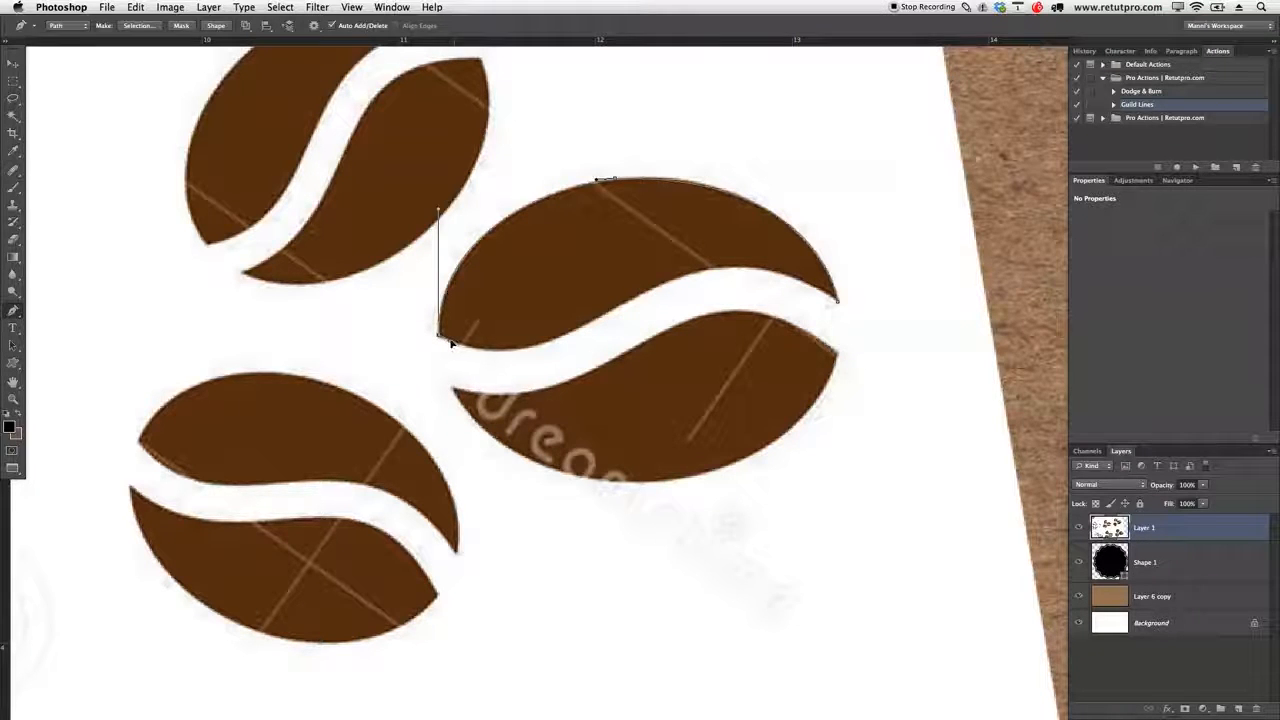
{"action": "left_click_drag", "start_coordinate": [628, 302], "coordinate": [740, 222]}
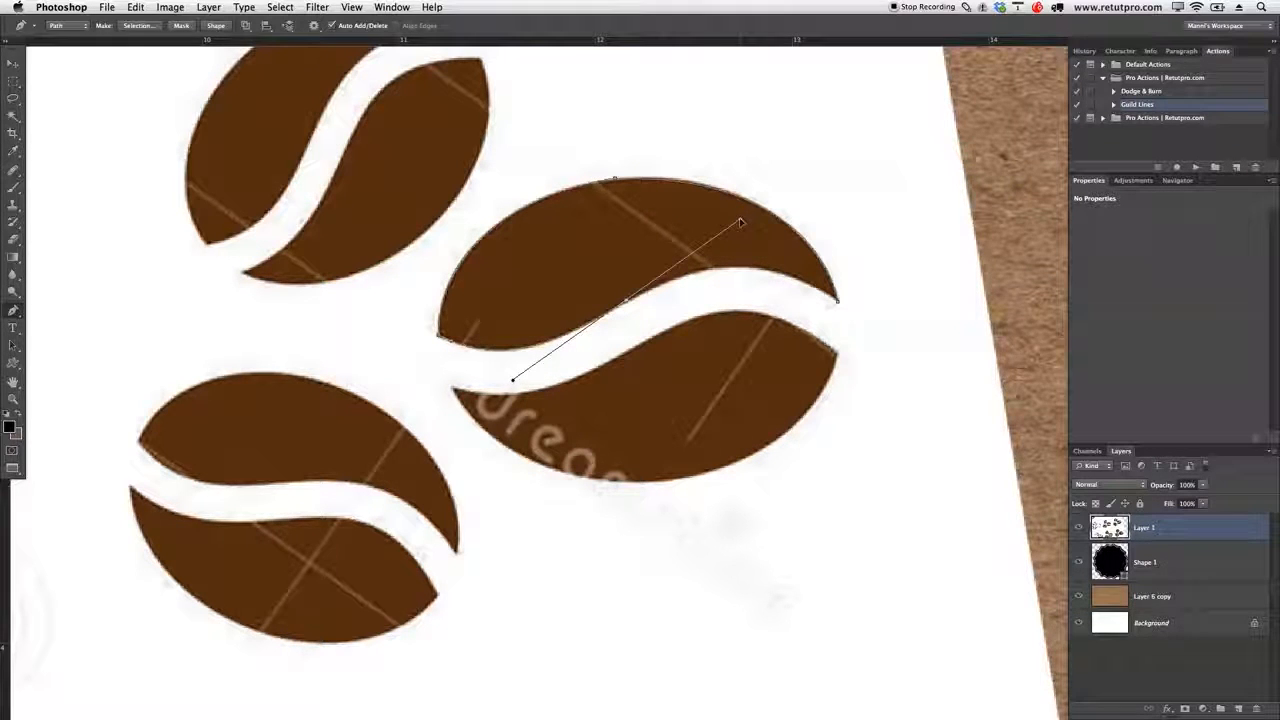
{"action": "left_click_drag", "start_coordinate": [740, 222], "coordinate": [647, 296]}
{"action": "left_click_drag", "start_coordinate": [842, 310], "coordinate": [941, 374]}
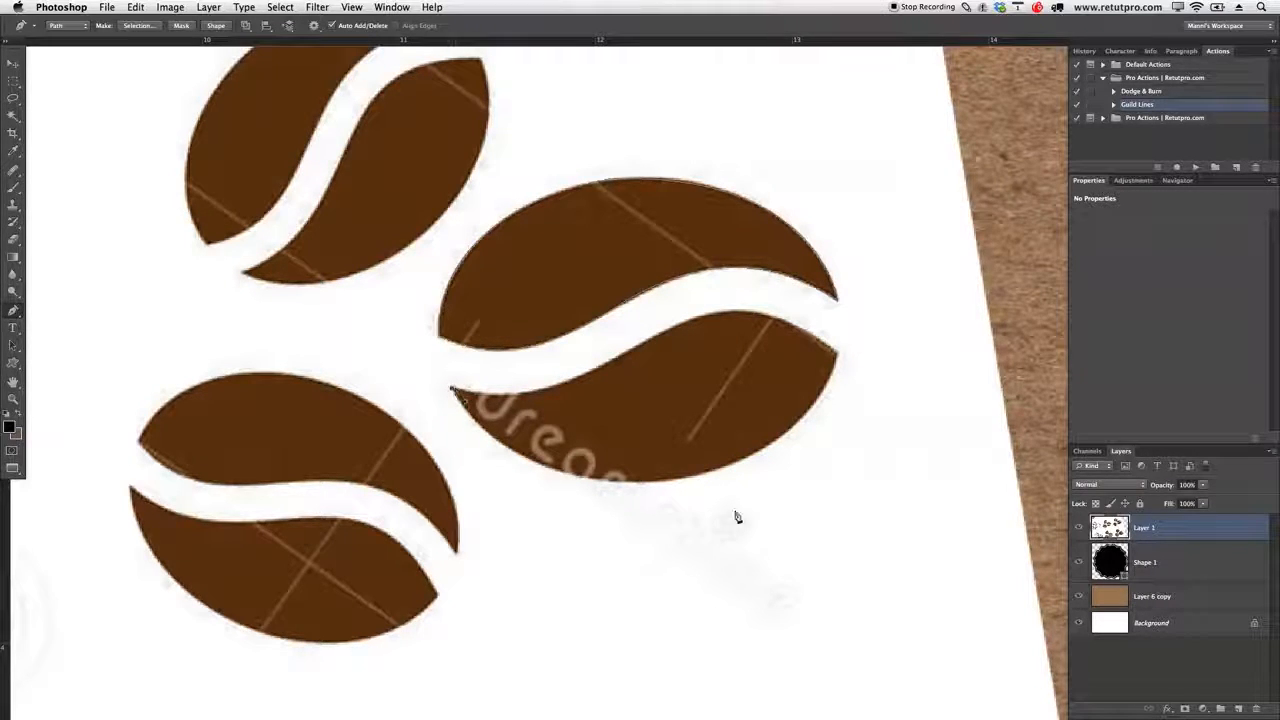
- Trace the lower half of the large dark coffee bean with a closed Pen tool path, following its outer edge and curved centre gap
{"action": "mouse_move", "coordinate": [659, 484]}
{"action": "left_mouse_down"}
{"action": "mouse_move", "coordinate": [797, 460]}
{"action": "mouse_move", "coordinate": [816, 476]}
{"action": "mouse_move", "coordinate": [678, 483]}
{"action": "left_mouse_up"}
{"action": "left_click_drag", "start_coordinate": [838, 354], "coordinate": [877, 247]}
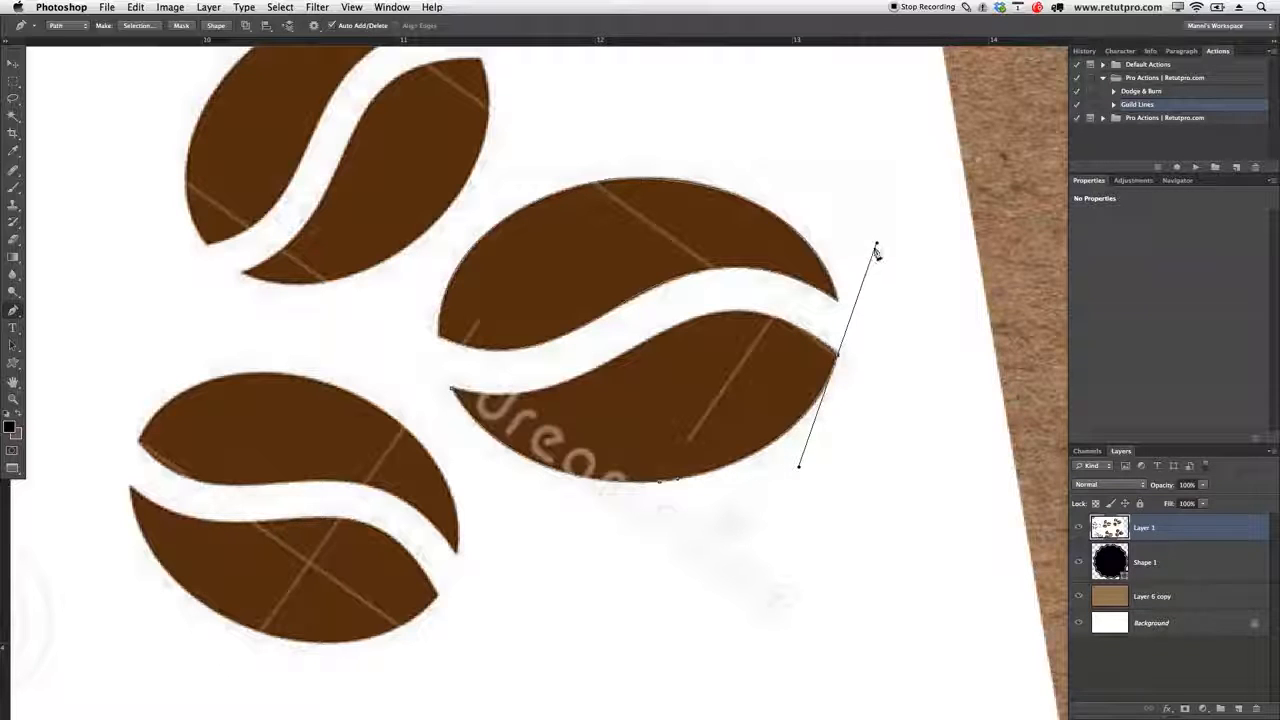
{"action": "left_click_drag", "start_coordinate": [877, 245], "coordinate": [834, 349]}
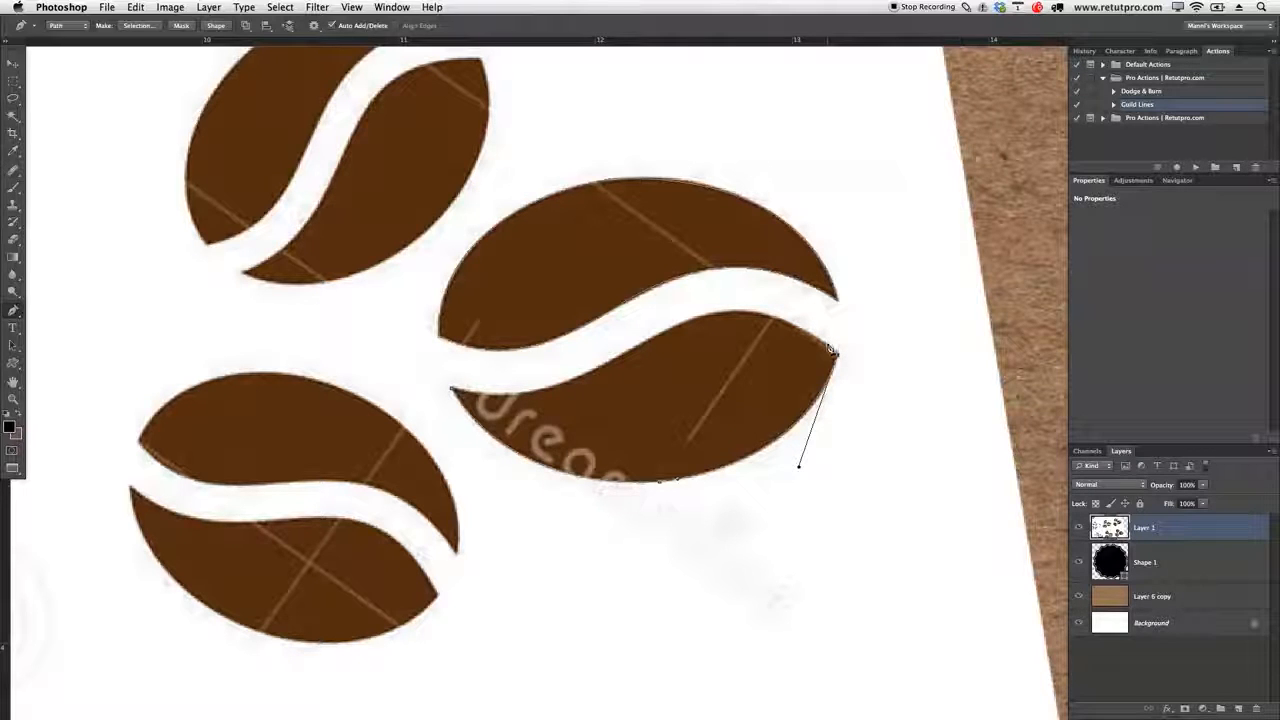
{"action": "left_click_drag", "start_coordinate": [644, 345], "coordinate": [613, 368]}
{"action": "left_click_drag", "start_coordinate": [452, 392], "coordinate": [360, 369]}
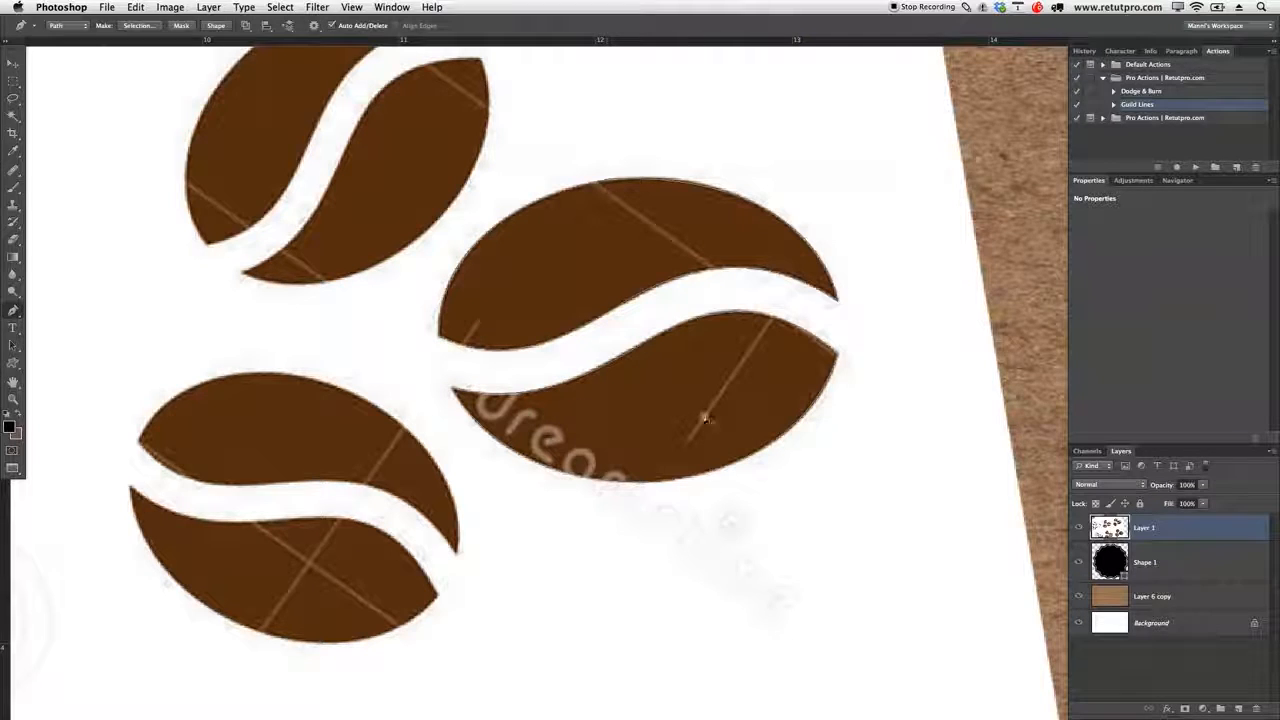
- Hide Layer 1 and the cardboard Layer 6 copy, and define the traced bean path as a custom shape named "Bean II"
{"action": "left_click", "coordinate": [1079, 528]}
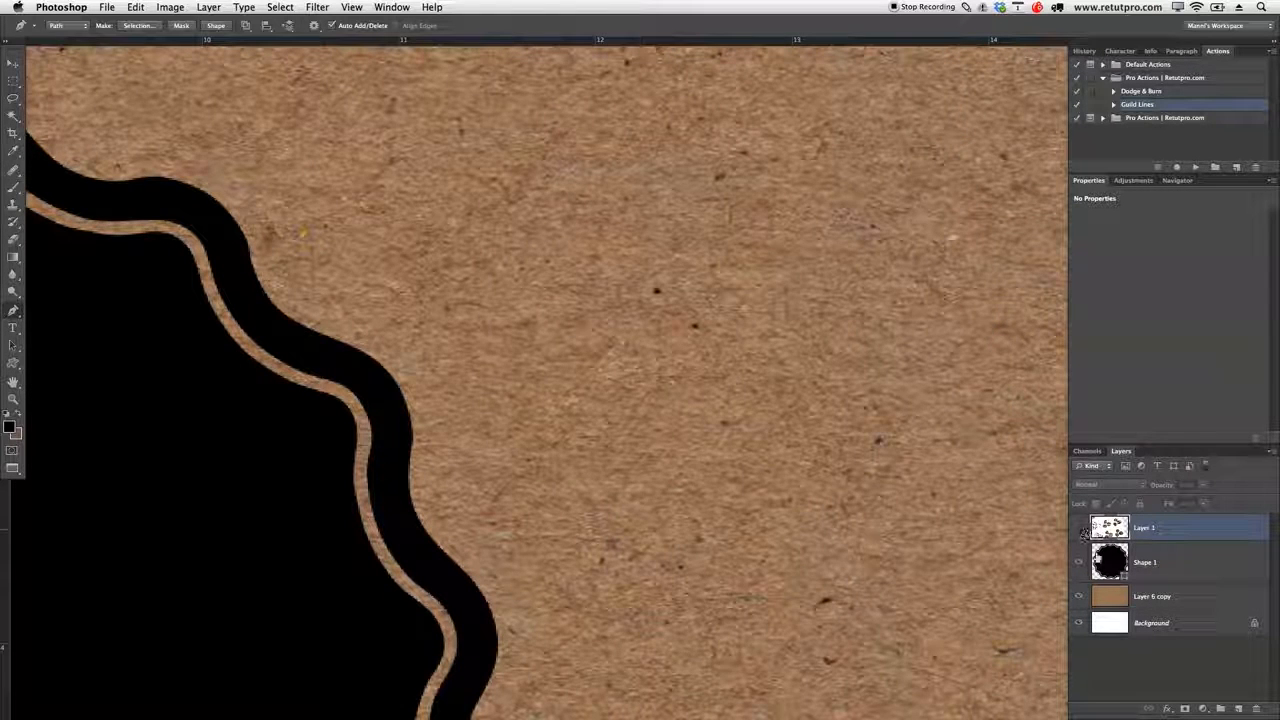
{"action": "left_click", "coordinate": [1079, 596]}
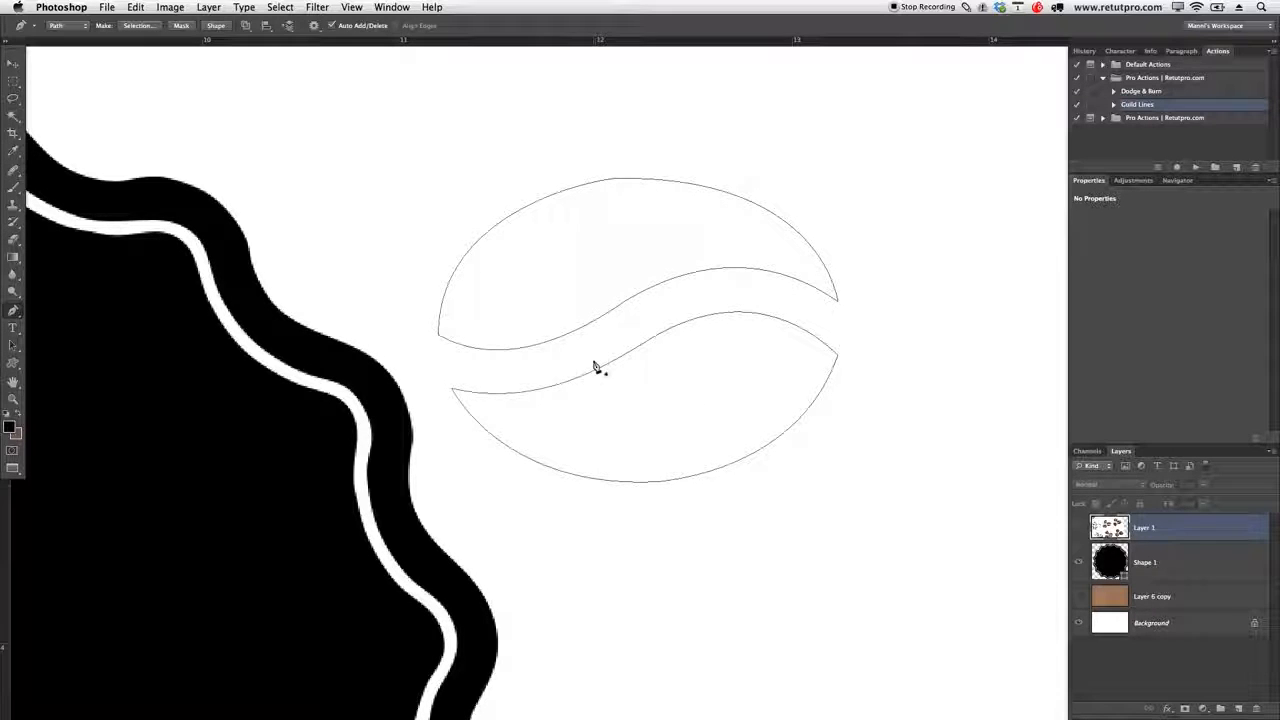
{"action": "right_click", "coordinate": [599, 257]}
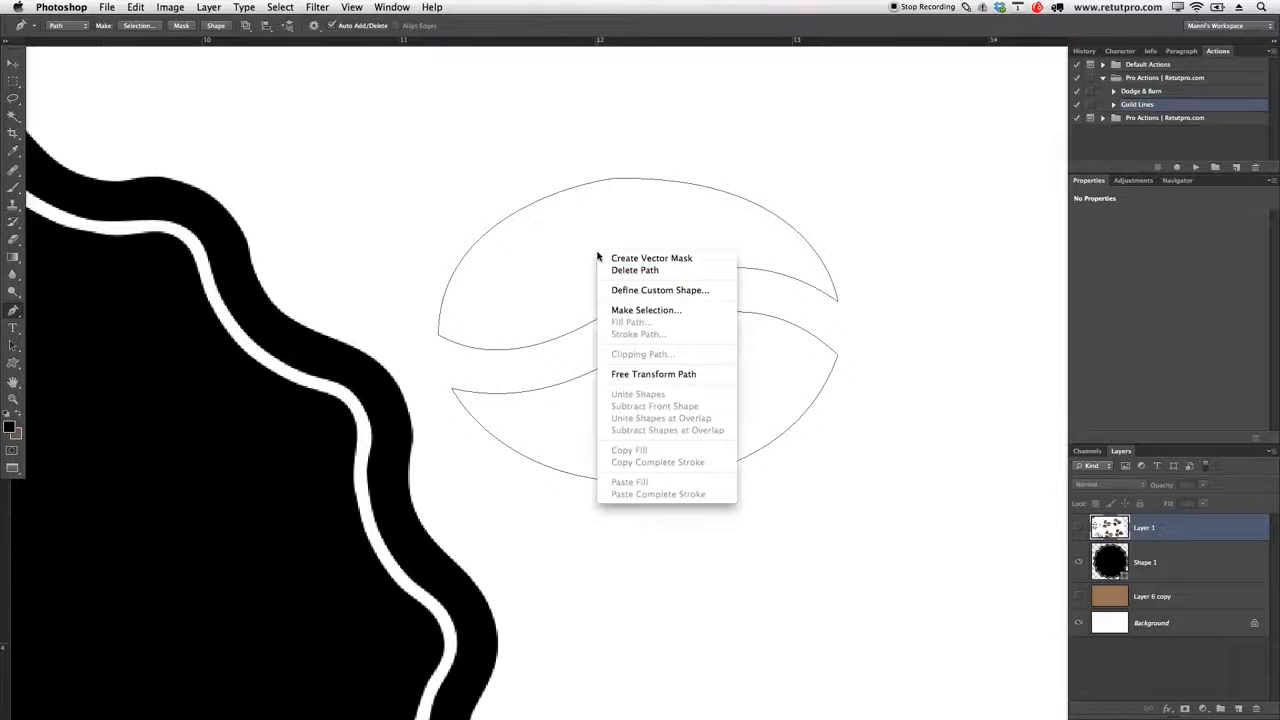
{"action": "left_click", "coordinate": [642, 291]}
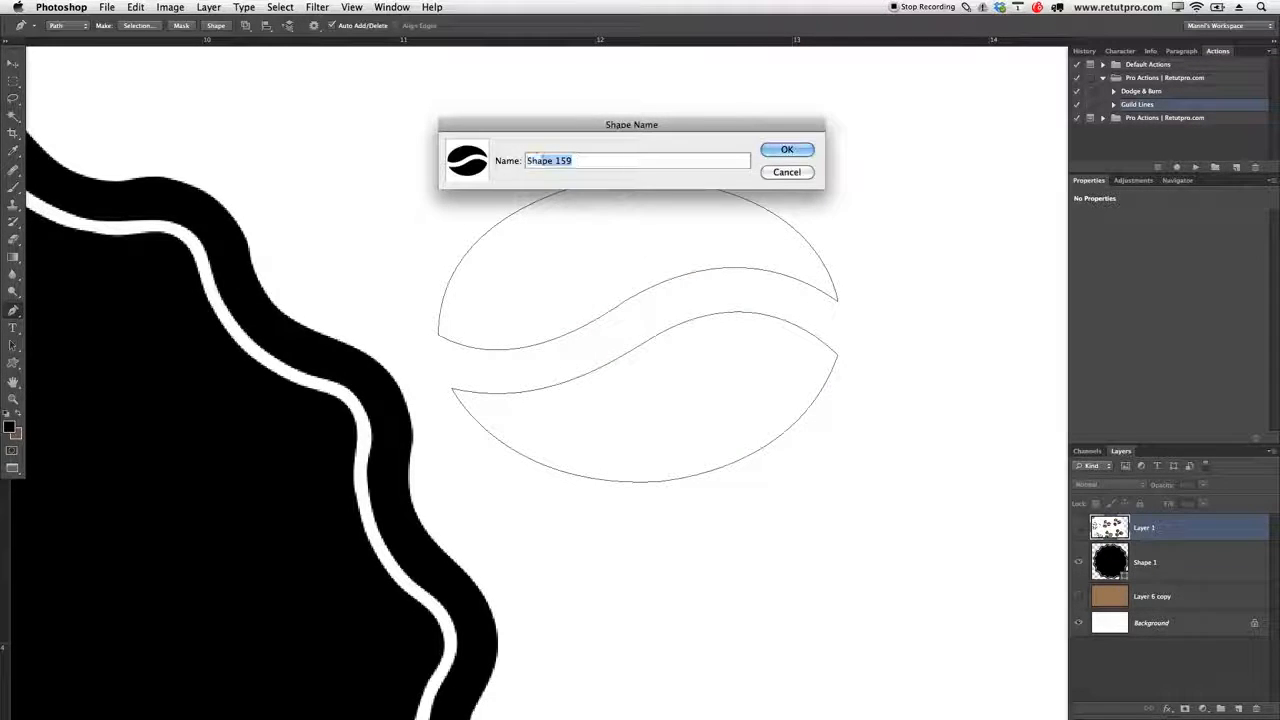
{"action": "key", "text": "BackSpace"}
{"action": "type", "text": "Bean"}
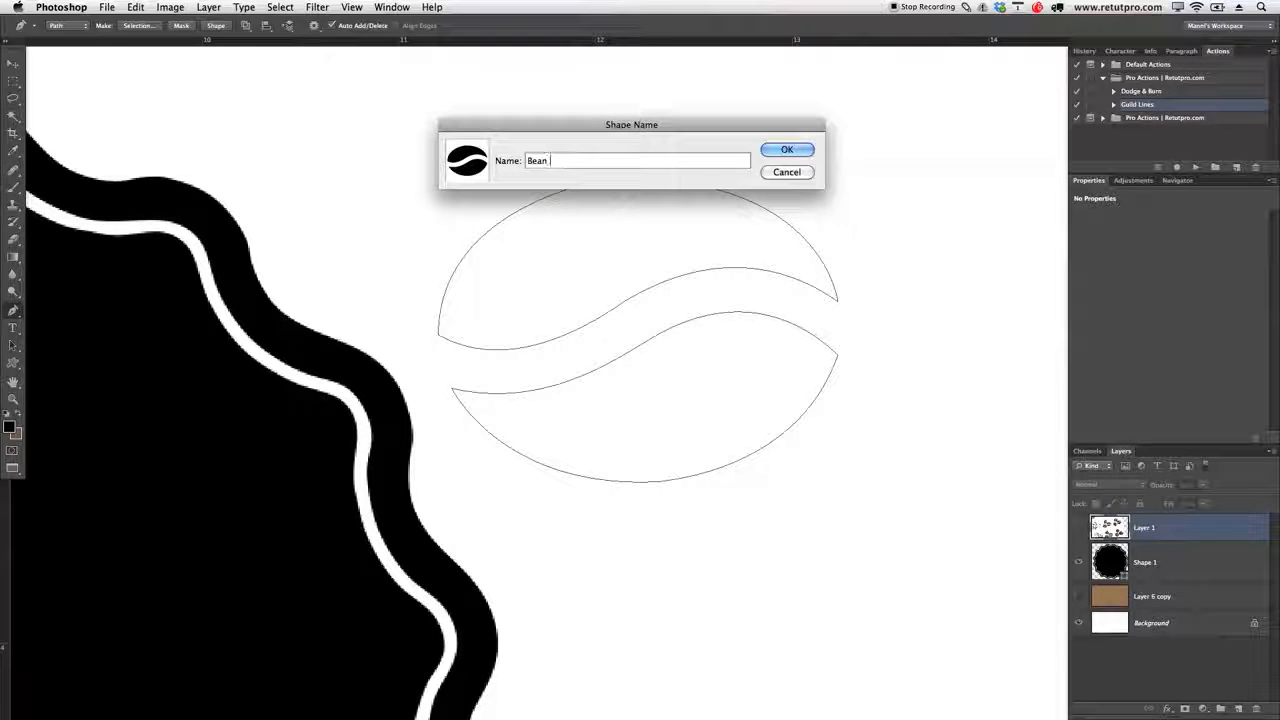
{"action": "type", "text": " I"}
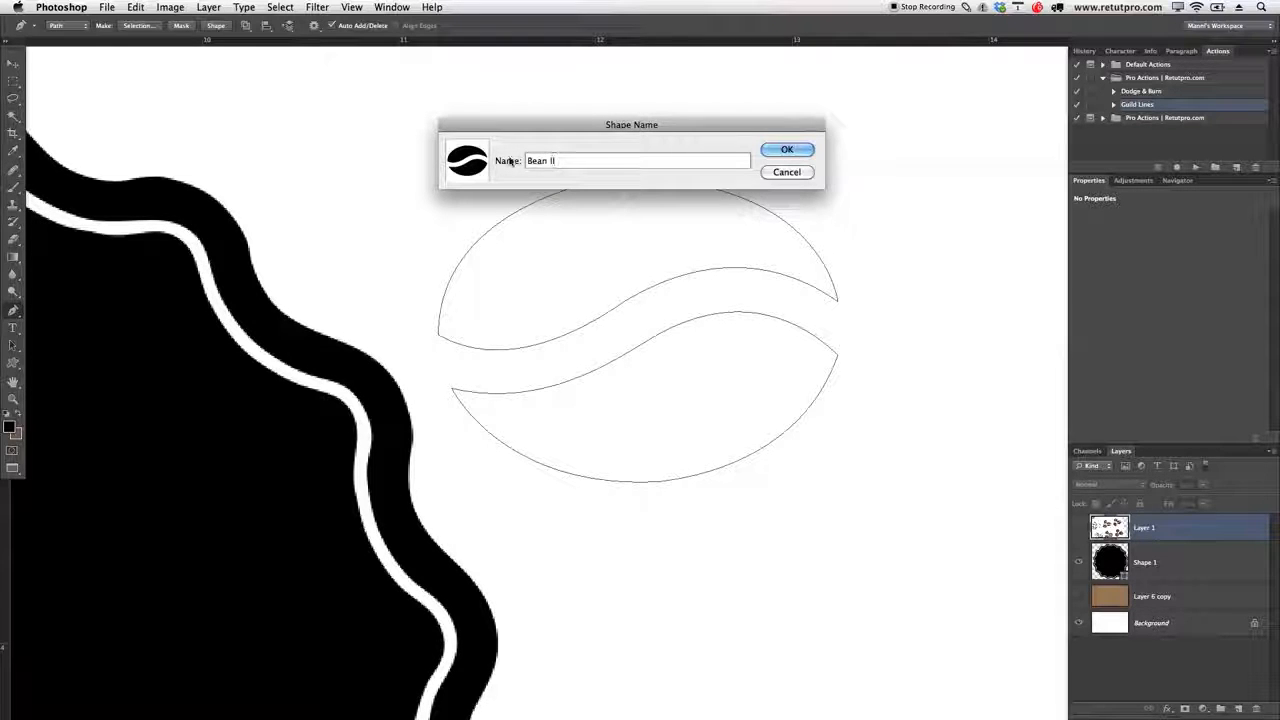
{"action": "left_click", "coordinate": [786, 150]}
{"action": "key", "text": "Escape"}
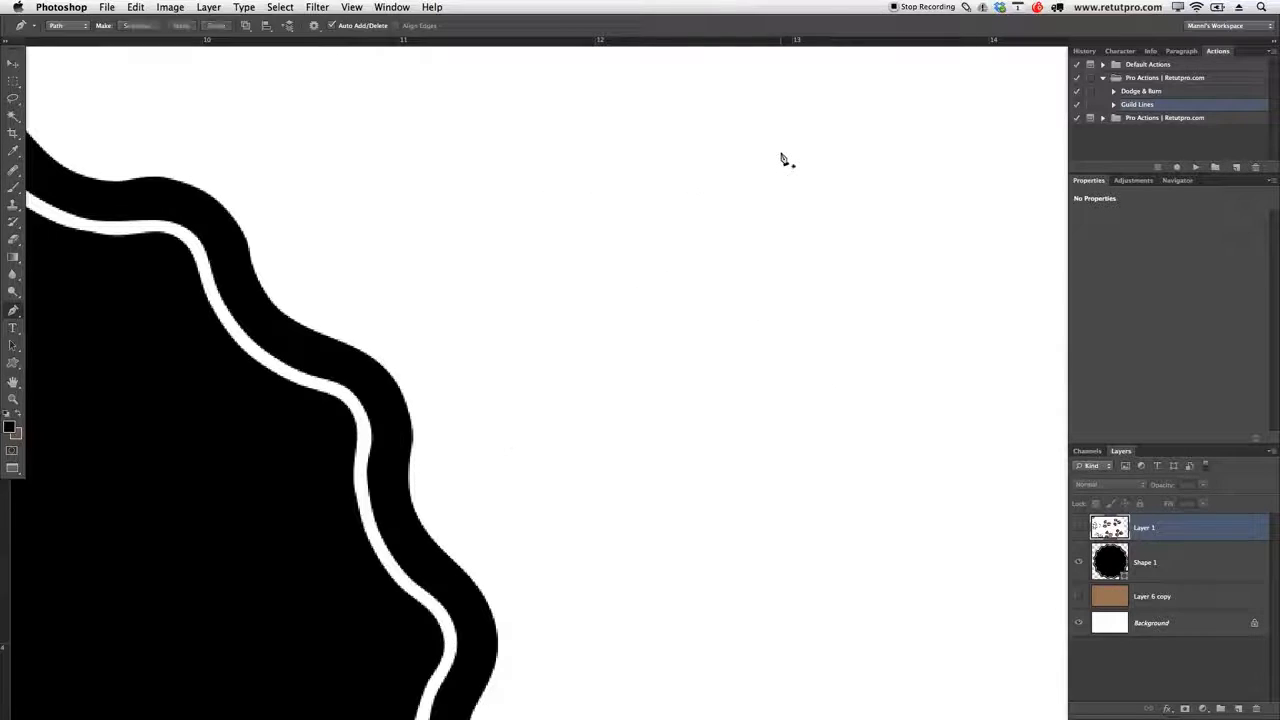
- Show the whole canvas and rename the cardboard layer, Layer 6 copy, as "Background"
{"action": "key", "text": "z"}
{"action": "left_click_drag", "start_coordinate": [744, 199], "coordinate": [750, 232]}
{"action": "left_click_drag", "start_coordinate": [682, 398], "coordinate": [663, 417]}
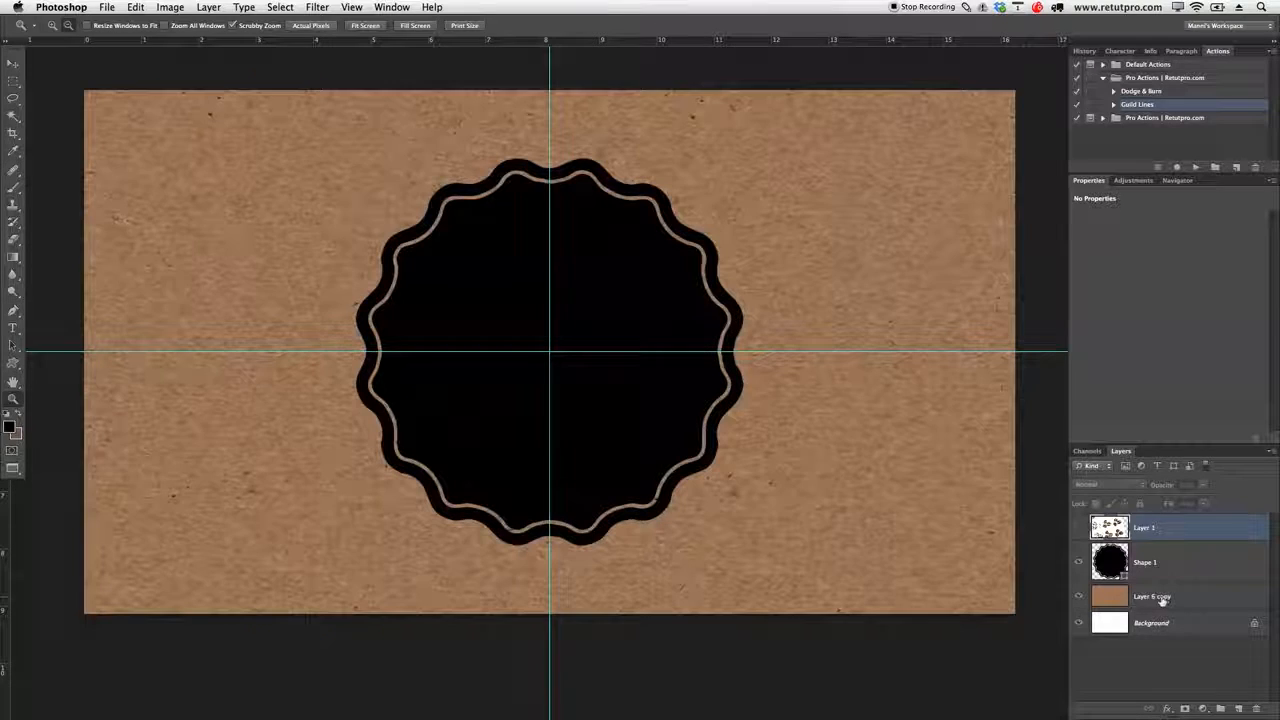
{"action": "double_click", "coordinate": [1152, 597]}
{"action": "type", "text": "k"}
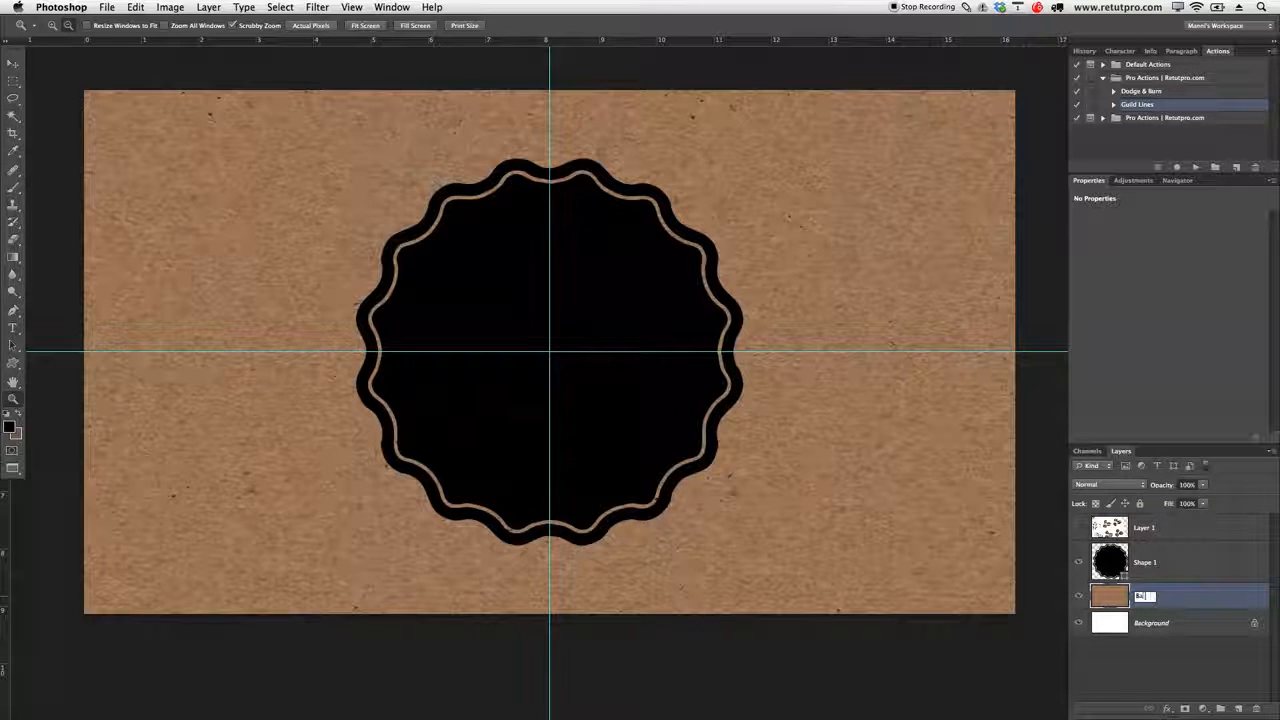
{"action": "type", "text": "ground"}
{"action": "key", "text": "Return"}
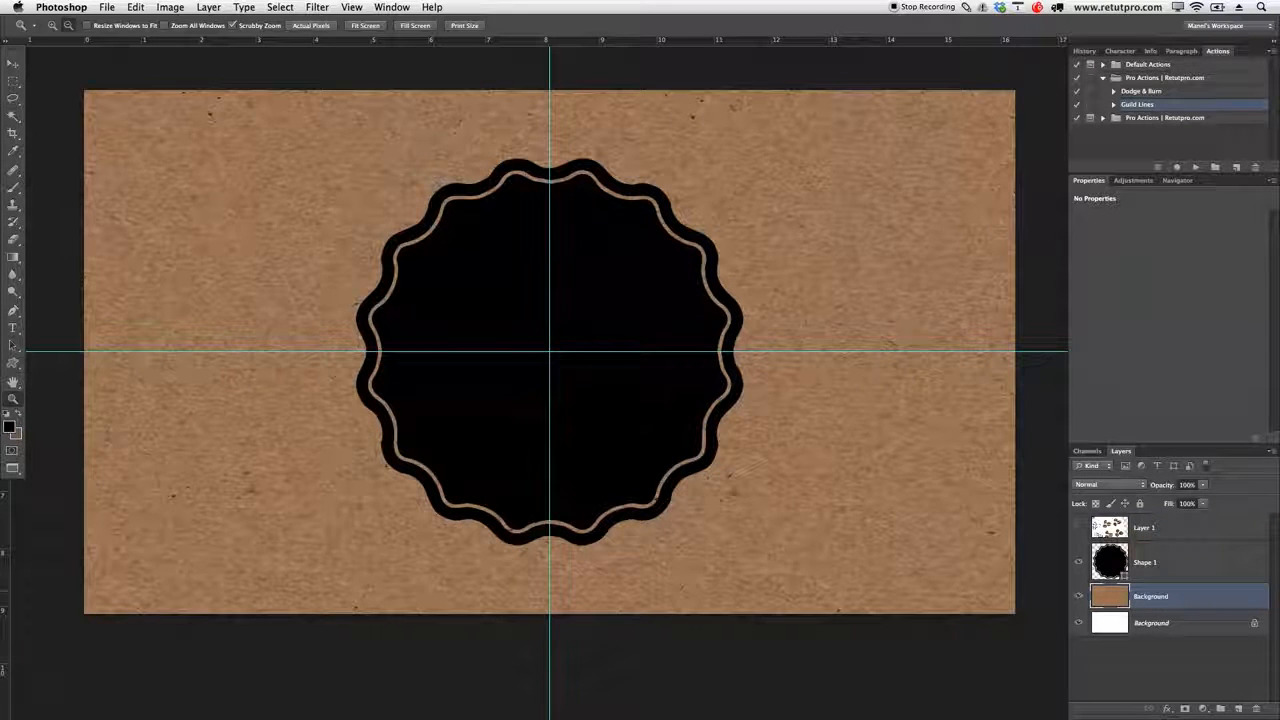
- Add an empty layer named "Bean" above Shape 1, and rename Shape 1 as "Badge"
{"action": "left_click", "coordinate": [1192, 572]}
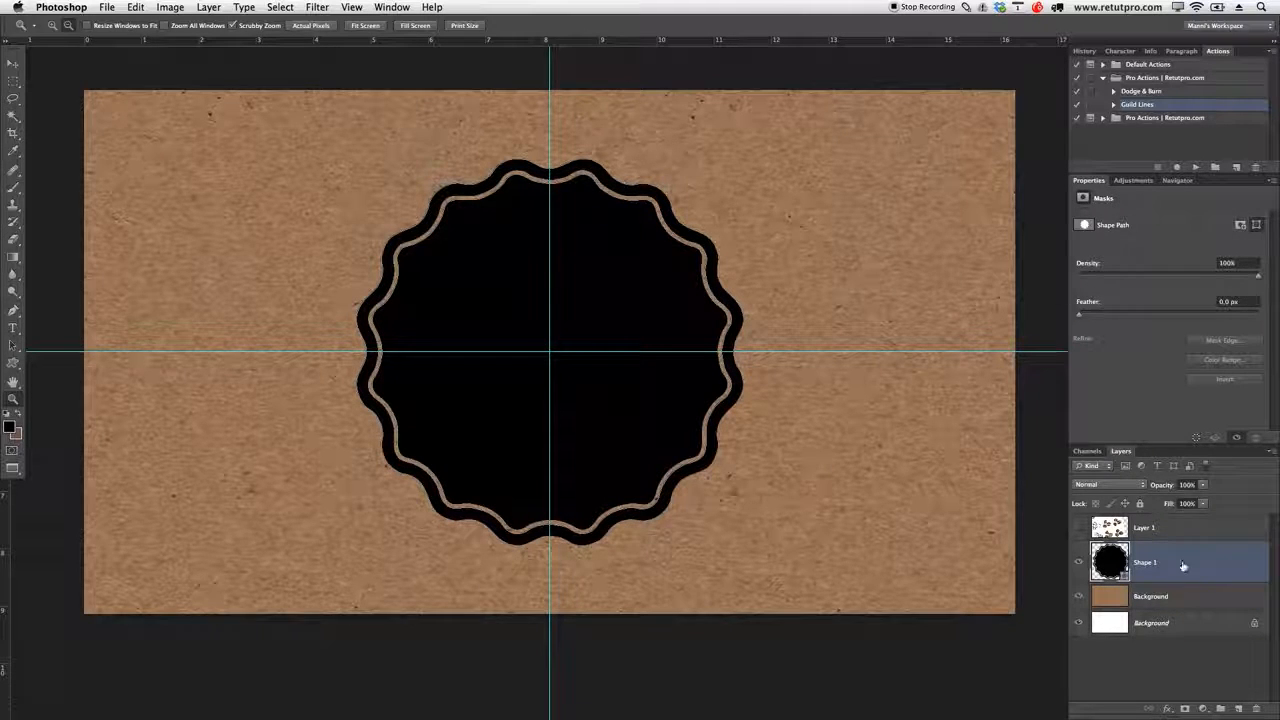
{"action": "left_click", "coordinate": [1236, 709]}
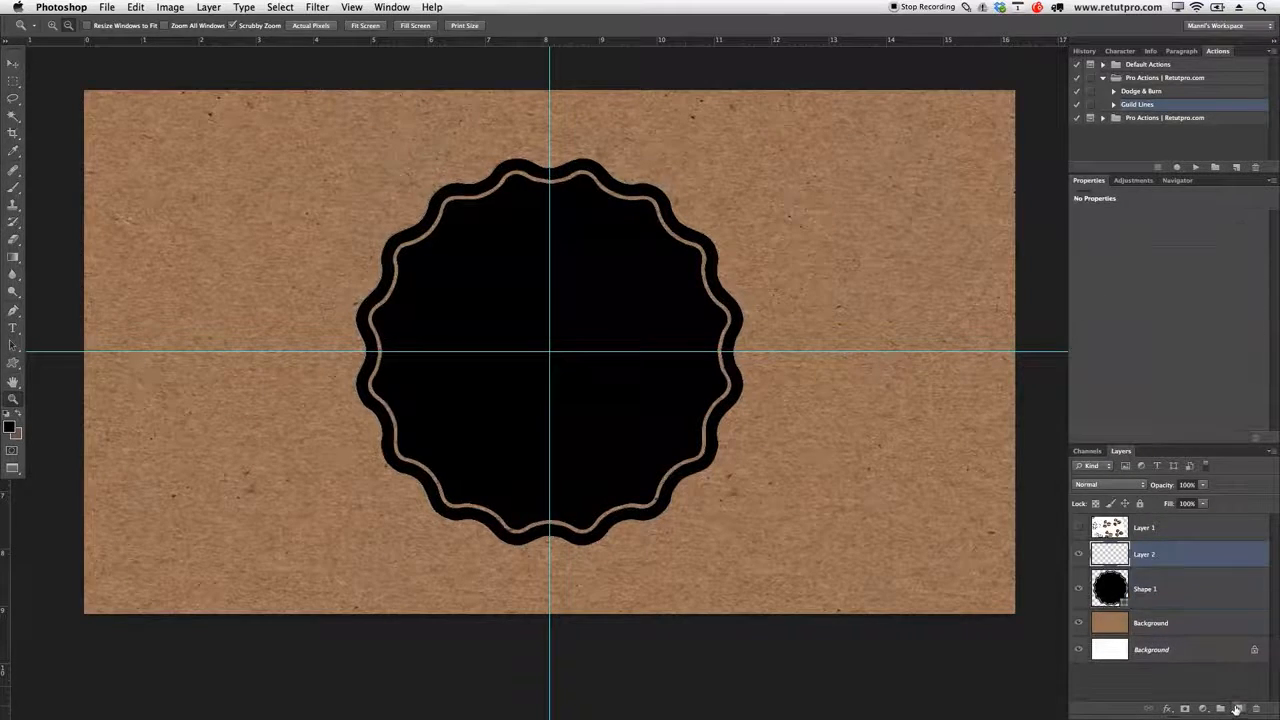
{"action": "double_click", "coordinate": [1142, 556]}
{"action": "double_click", "coordinate": [1146, 589]}
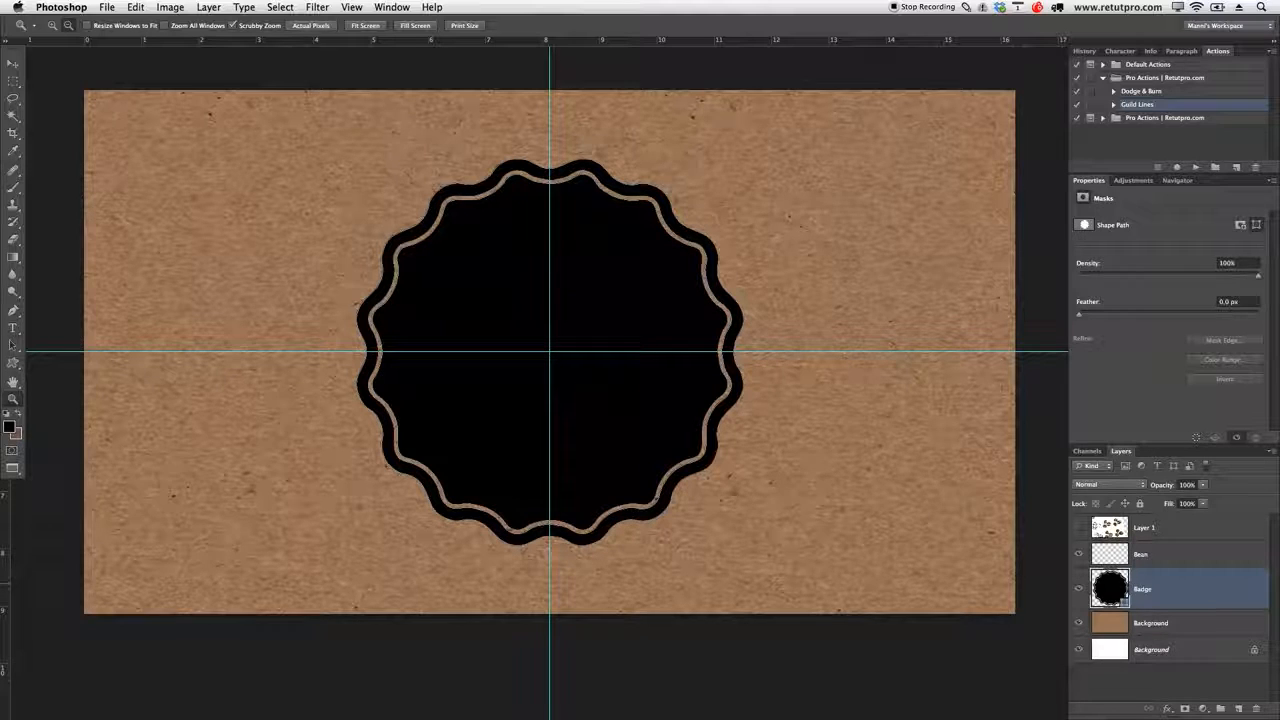
- Make the Bean layer active and choose the newly defined bean preset for the Custom Shape tool
{"action": "left_click", "coordinate": [1171, 552]}
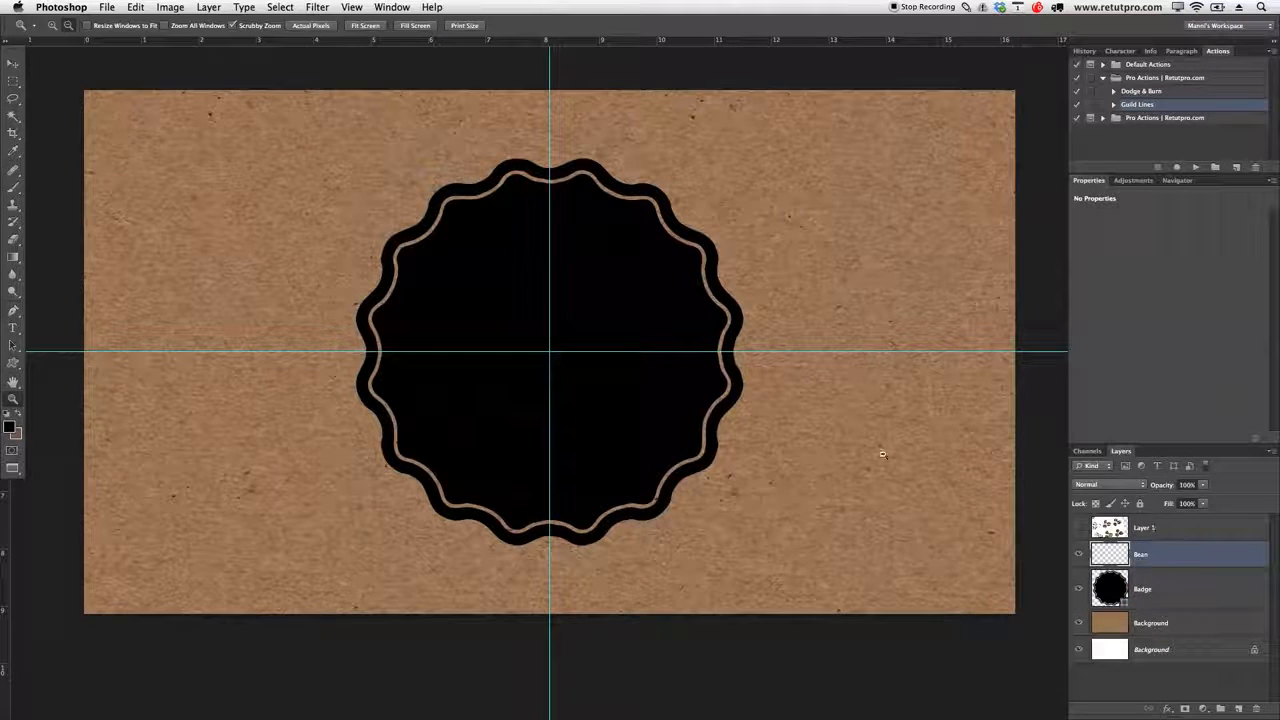
{"action": "key", "text": "u"}
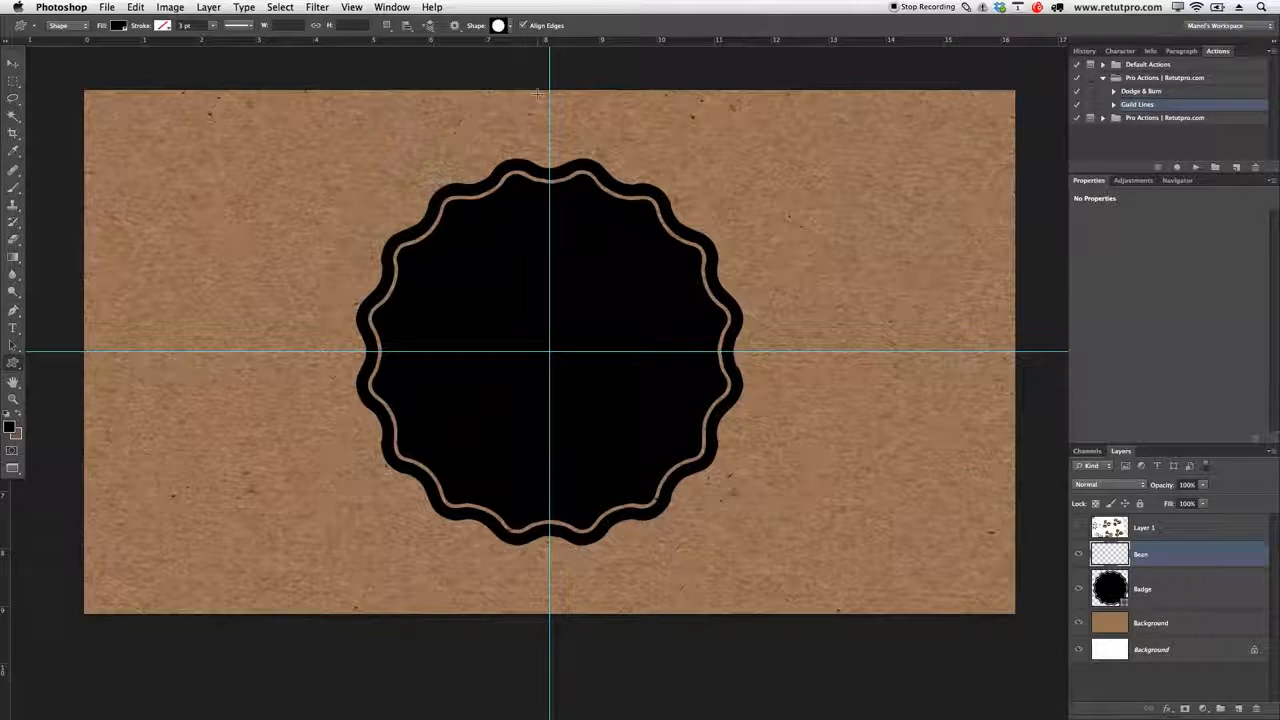
{"action": "left_click", "coordinate": [502, 25]}
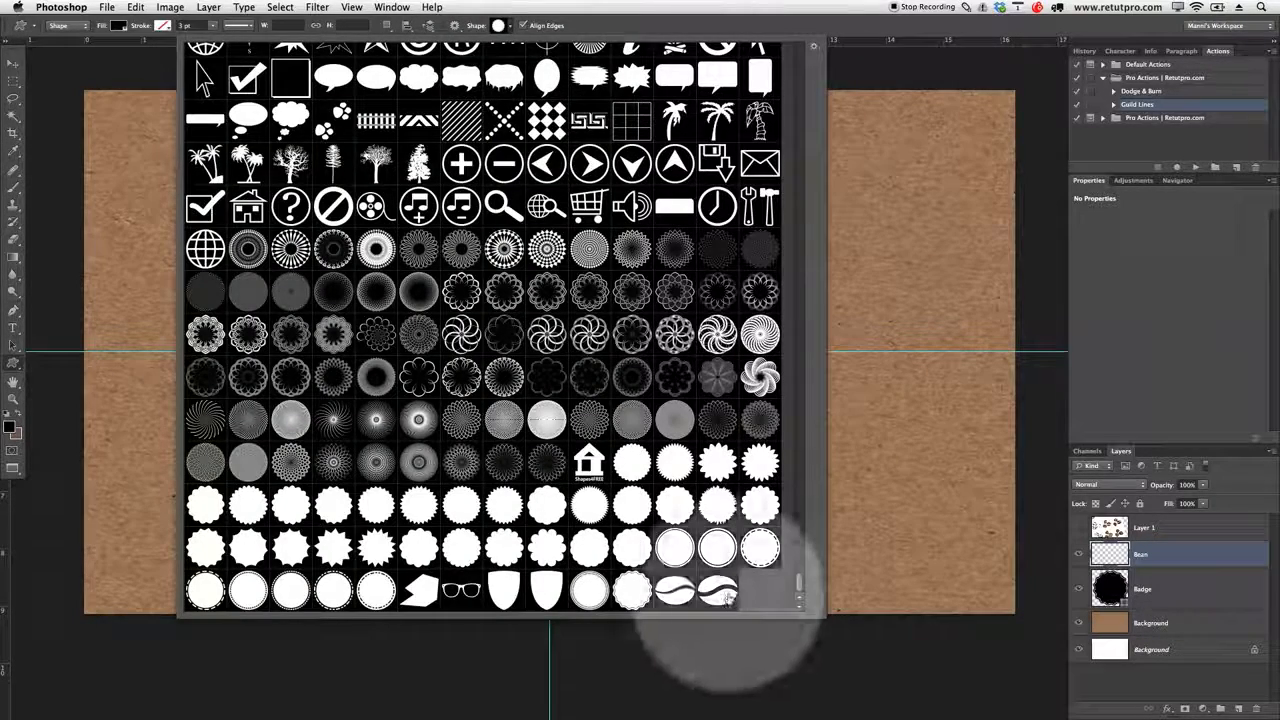
{"action": "left_click", "coordinate": [713, 597]}
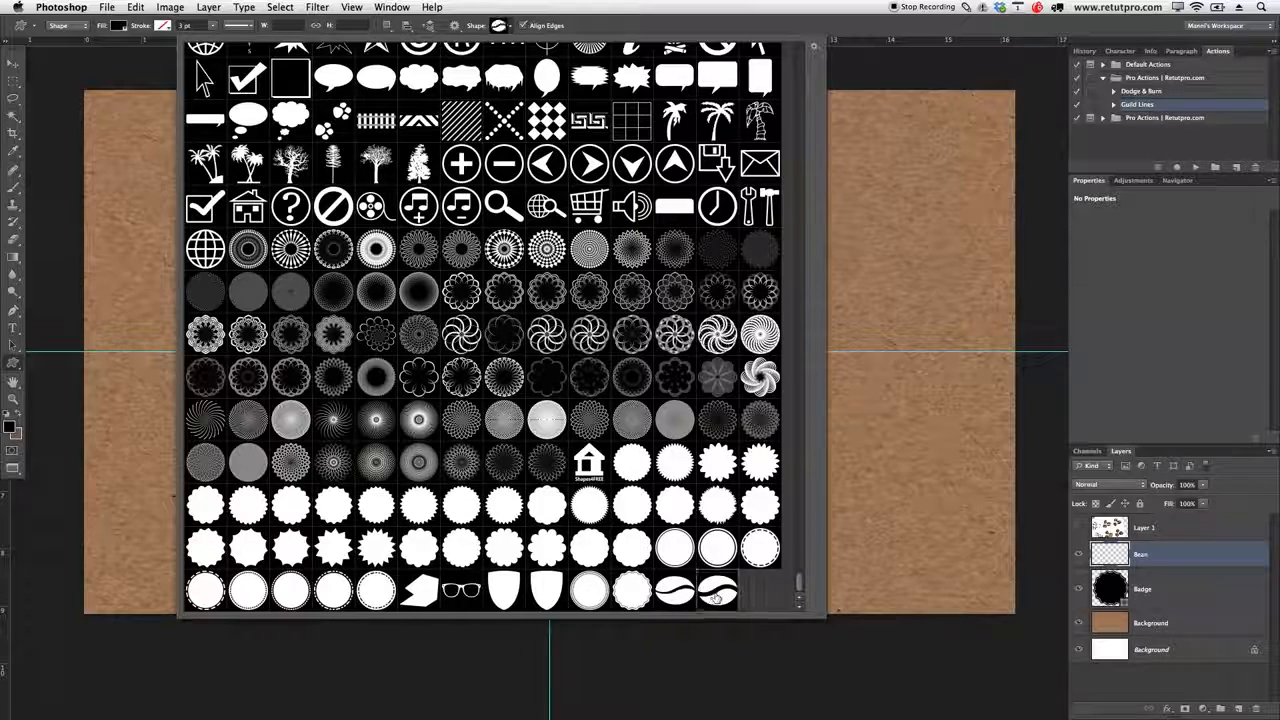
{"action": "left_click", "coordinate": [820, 90]}
{"action": "key", "text": "Escape"}
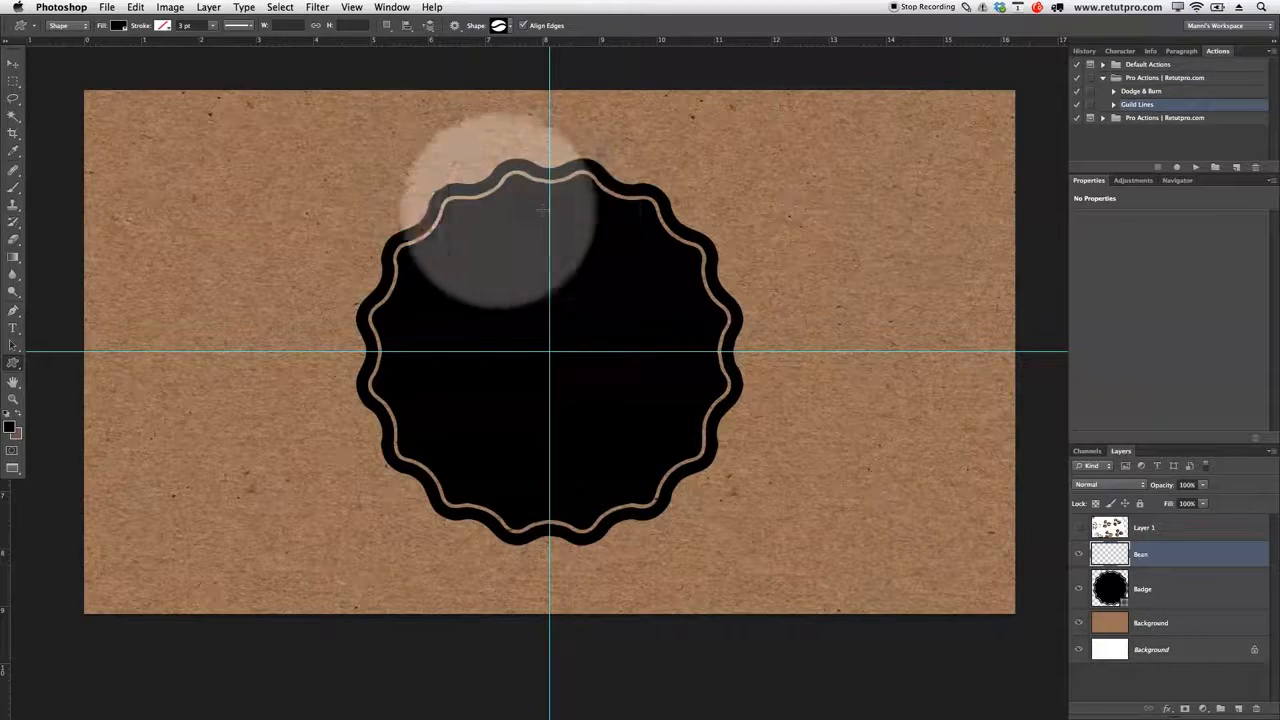
- Set the Custom Shape tool's fill to solid white
{"action": "left_click", "coordinate": [119, 26]}
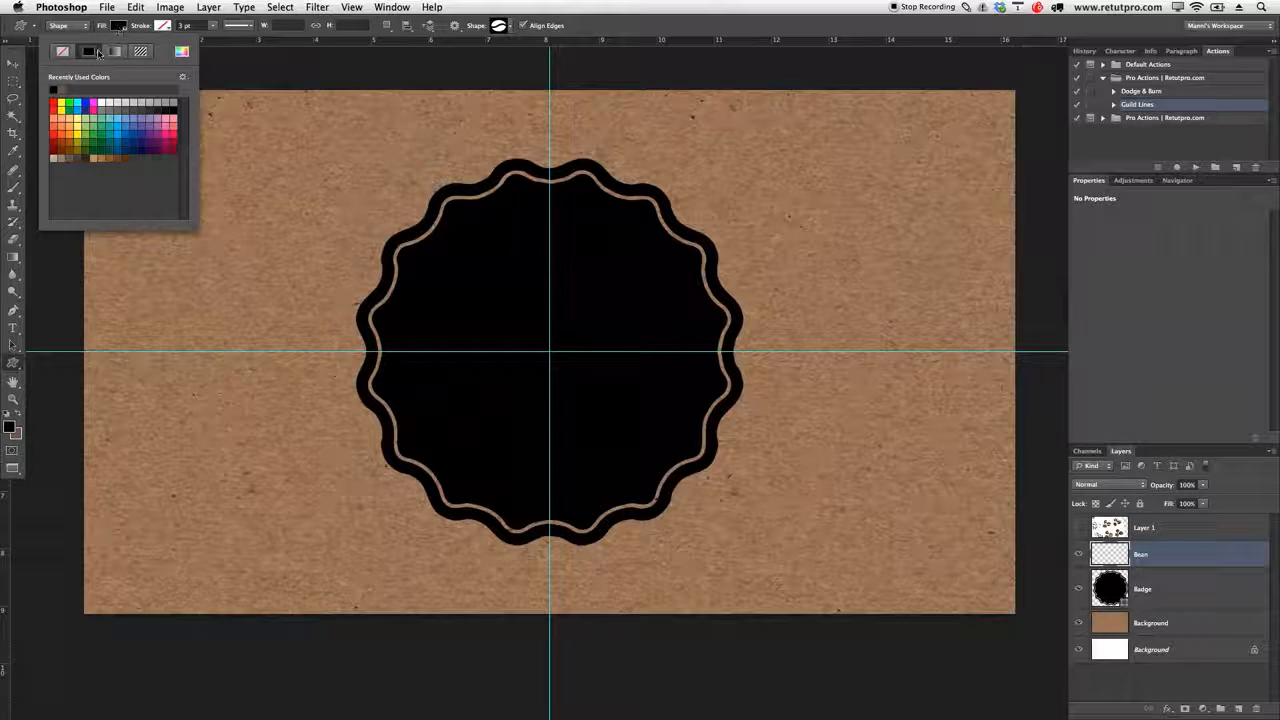
{"action": "left_click", "coordinate": [63, 52]}
{"action": "left_click", "coordinate": [87, 53]}
{"action": "left_click", "coordinate": [102, 102]}
{"action": "left_click", "coordinate": [179, 55]}
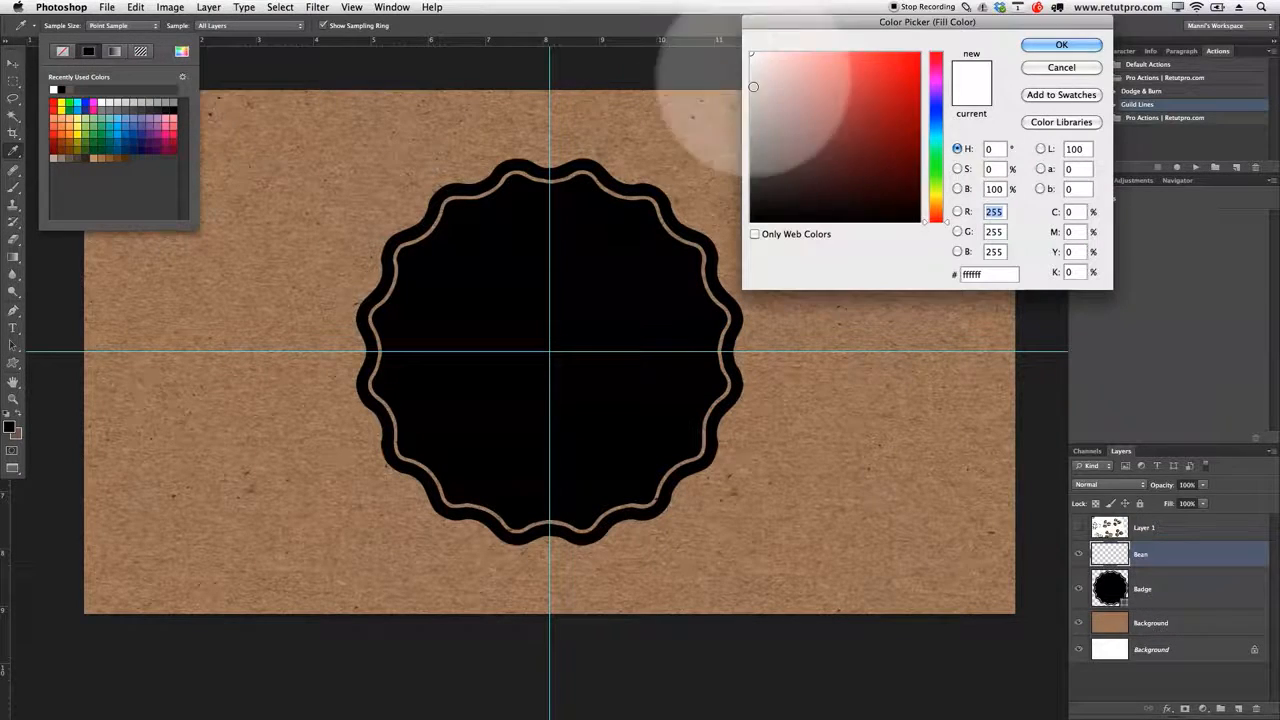
{"action": "left_click", "coordinate": [1061, 68]}
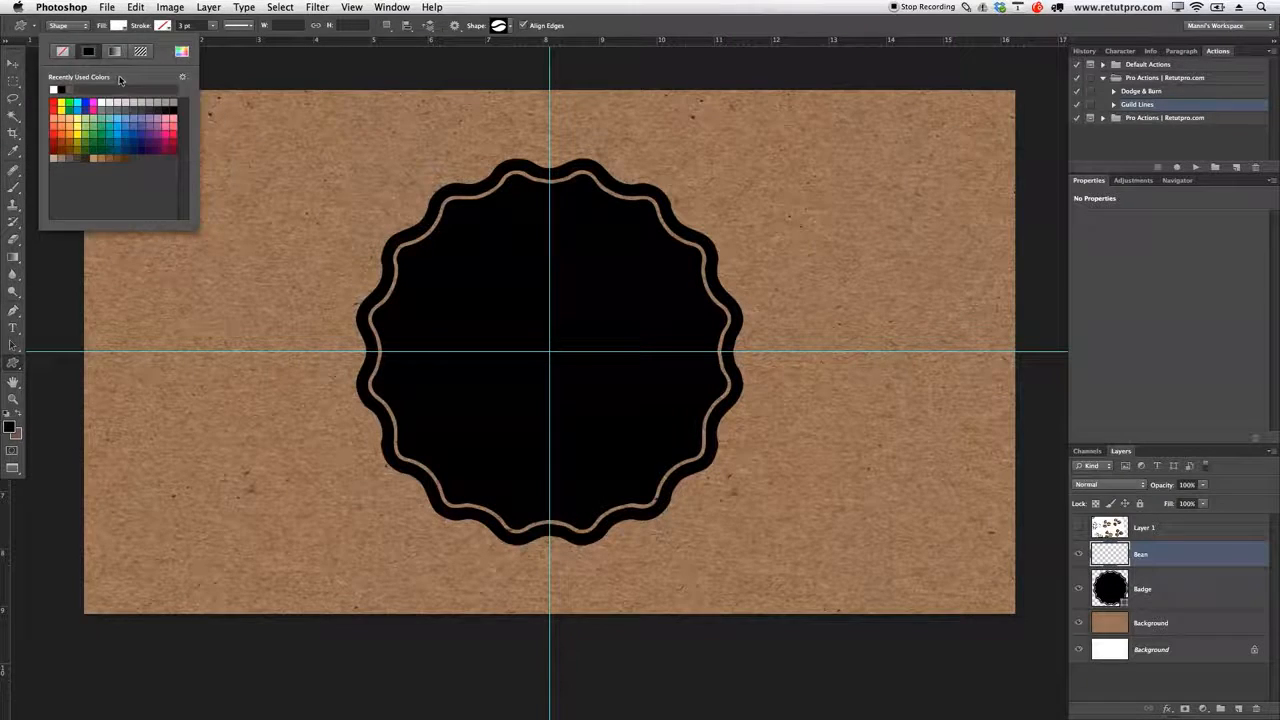
{"action": "double_click", "coordinate": [61, 90]}
{"action": "left_click", "coordinate": [117, 25]}
{"action": "left_click", "coordinate": [104, 102]}
{"action": "left_click", "coordinate": [117, 26]}
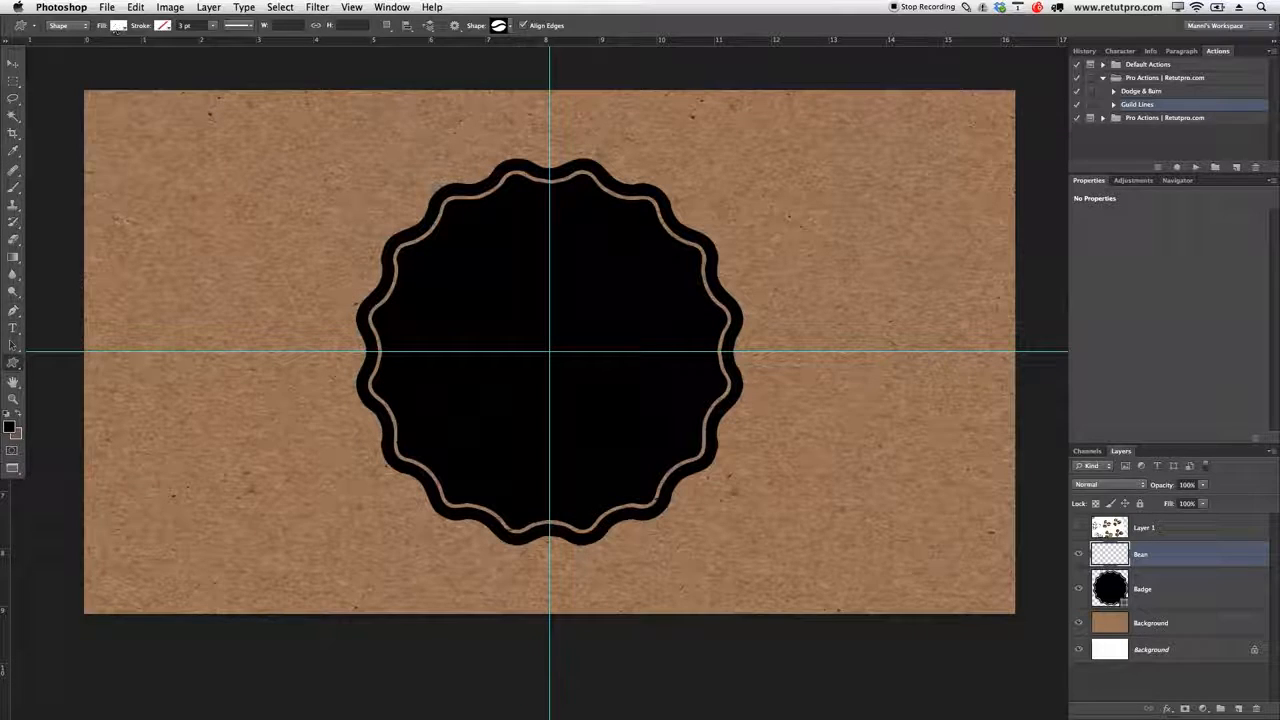
- Draw a white bean about 108 px wide and 60 px high in the badge's upper part and centre it on the vertical guide
{"action": "left_click_drag", "start_coordinate": [520, 213], "coordinate": [572, 233]}
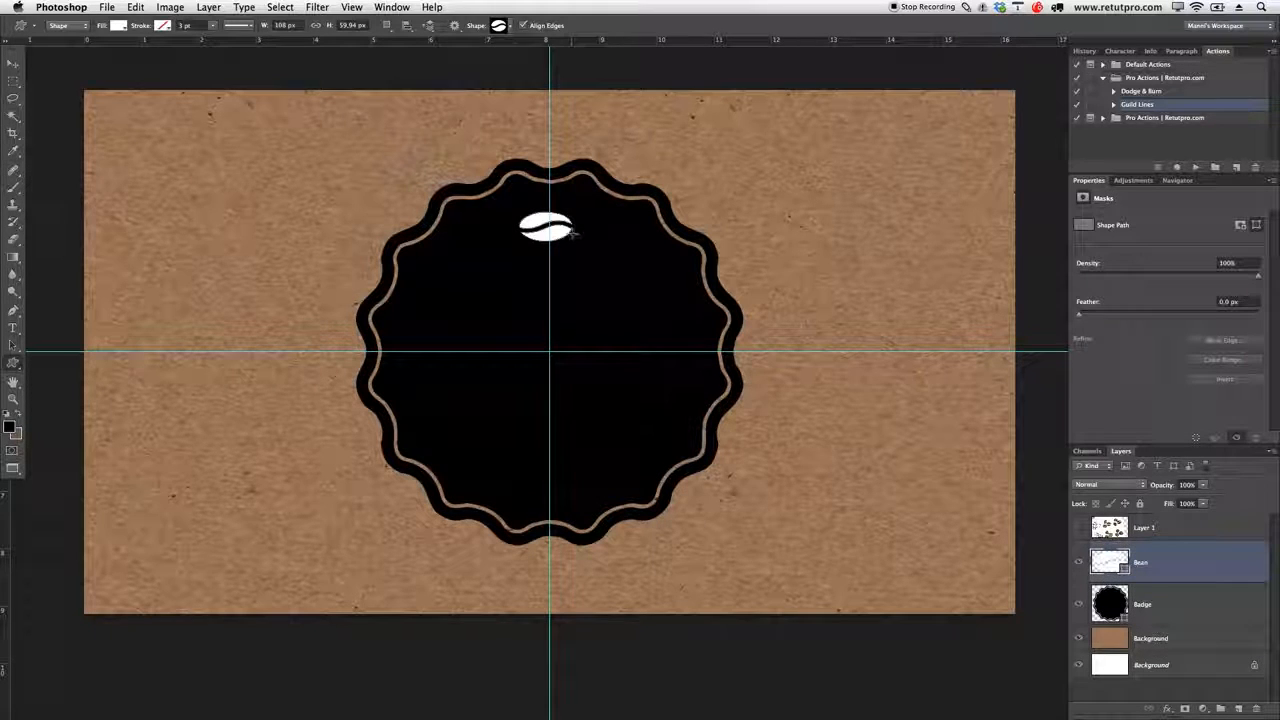
{"action": "key", "text": "v"}
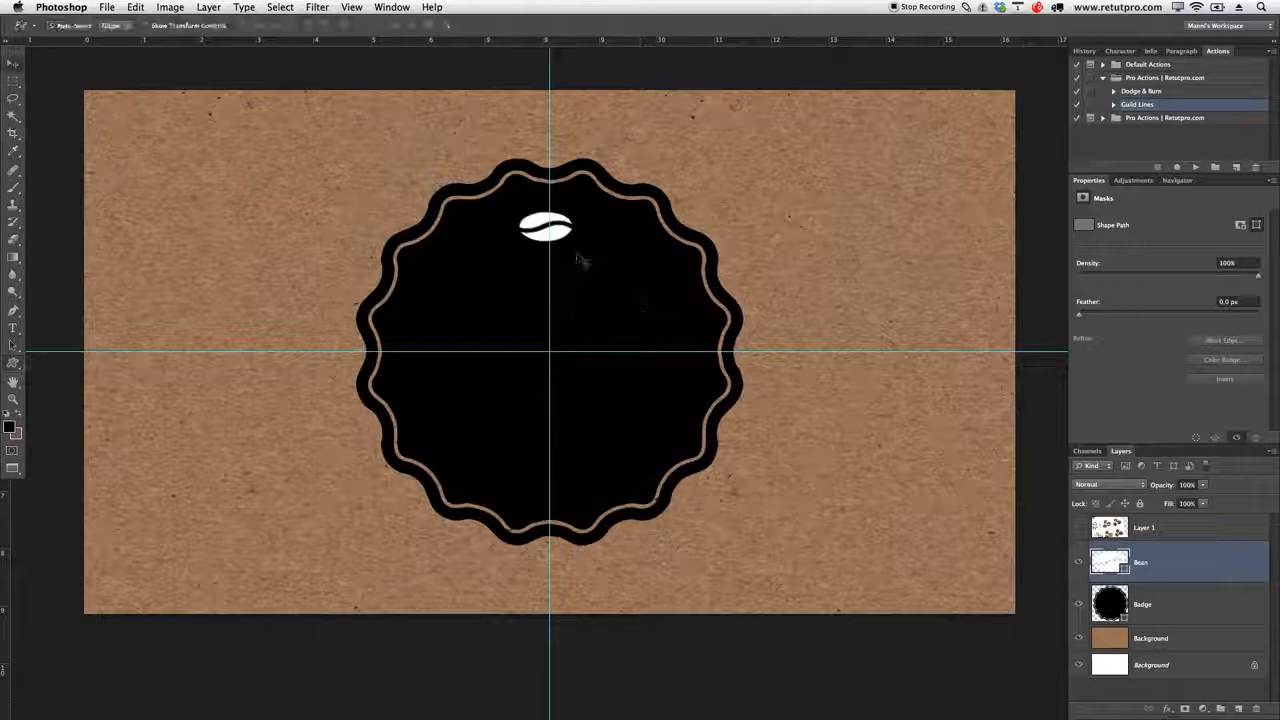
{"action": "left_click_drag", "start_coordinate": [559, 229], "coordinate": [563, 236]}
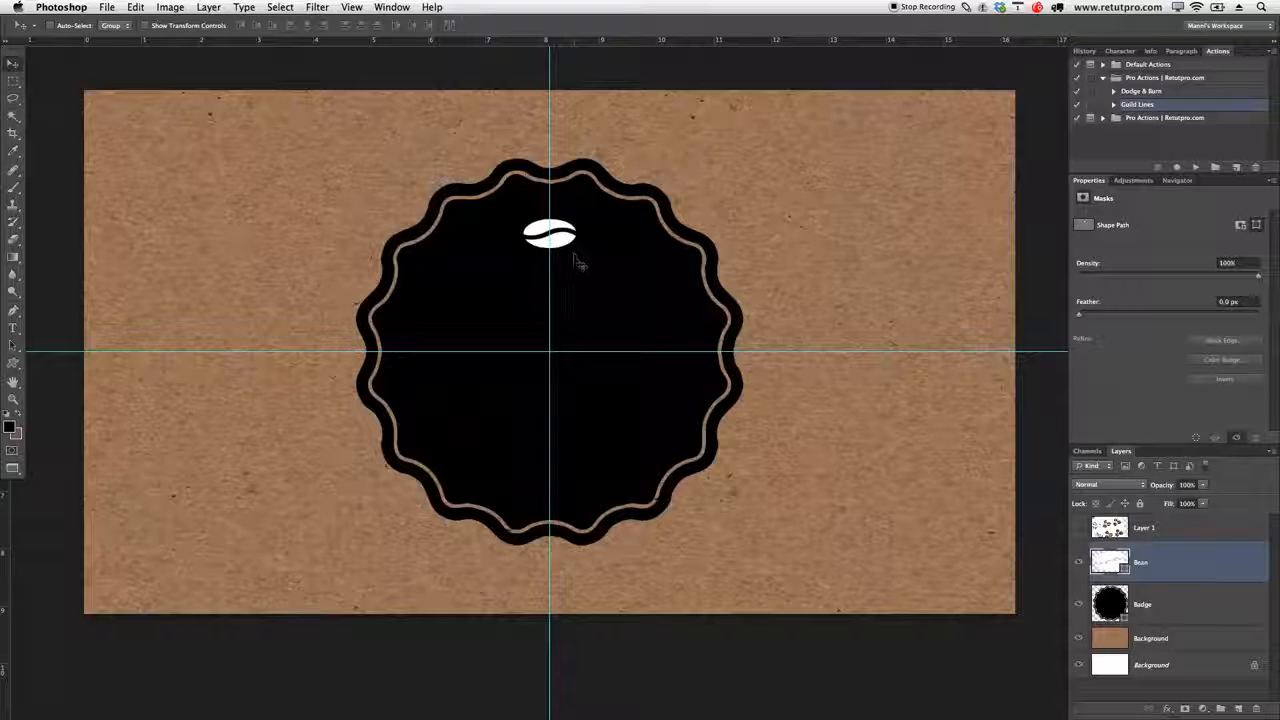
- Delete the stock coffee-bean image, Layer 1, and enlarge the area showing the layer list
{"action": "left_click", "coordinate": [1148, 530]}
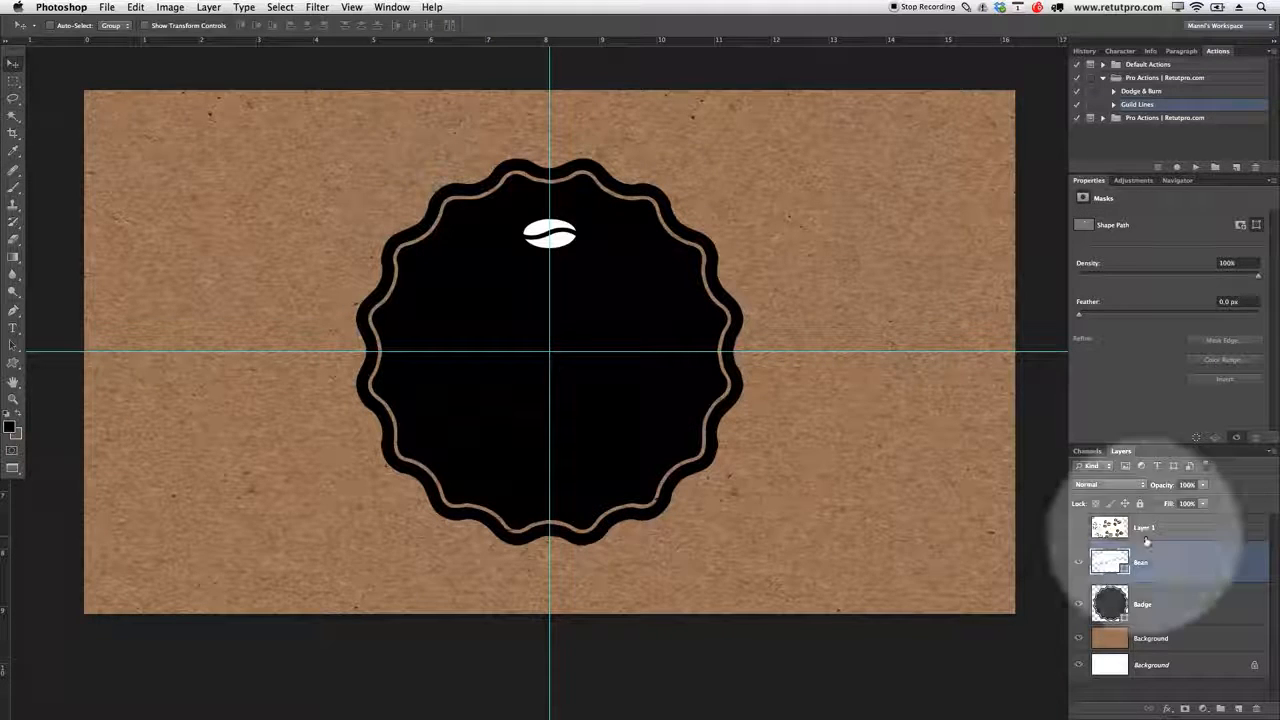
{"action": "key", "text": "Delete"}
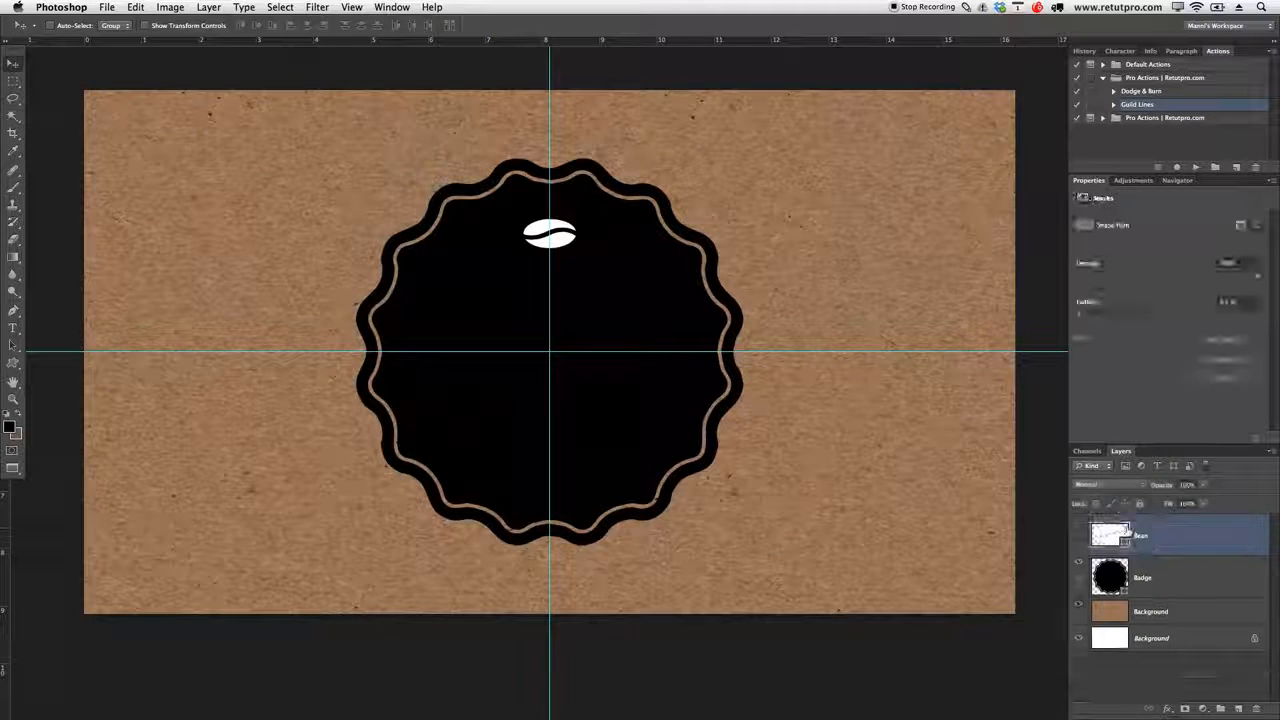
{"action": "left_click_drag", "start_coordinate": [1158, 446], "coordinate": [1160, 269]}
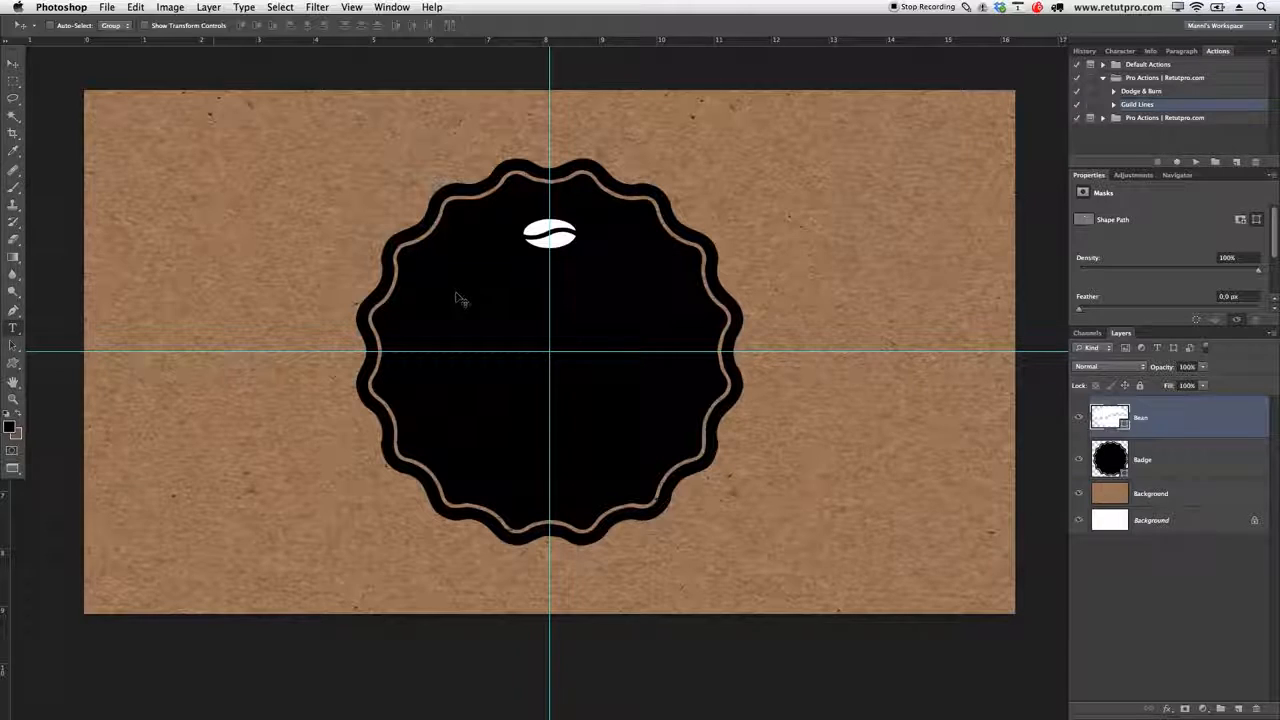
- Create a paragraph text box across the middle of the badge and enter "ROASTED" in it
{"action": "key", "text": "t"}
{"action": "left_click", "coordinate": [438, 290]}
{"action": "key", "text": "Escape"}
{"action": "left_click_drag", "start_coordinate": [422, 294], "coordinate": [691, 390]}
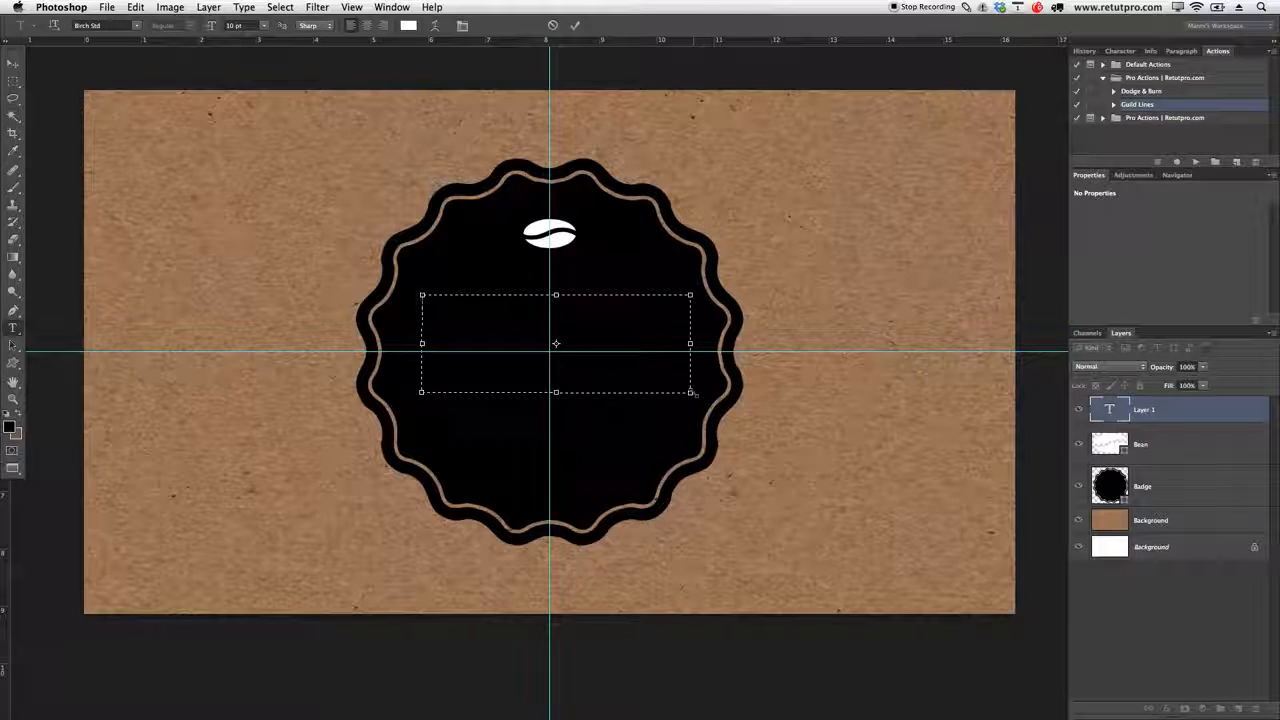
{"action": "type", "text": "ROASTED"}
- Set the font of the whole "ROASTED" text to Saniretro
{"action": "key", "text": "super+a"}
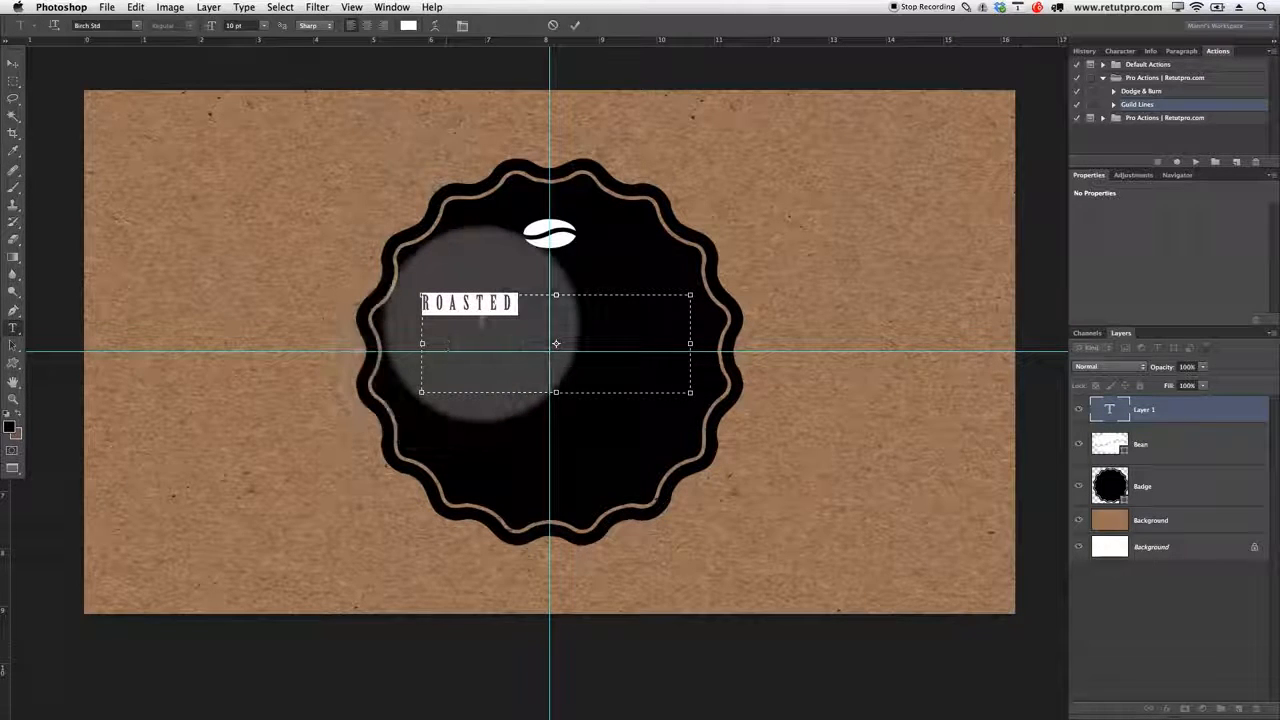
{"action": "left_click", "coordinate": [136, 25]}
{"action": "scroll", "coordinate": [150, 250], "scroll_direction": "down", "scroll_amount": 20}
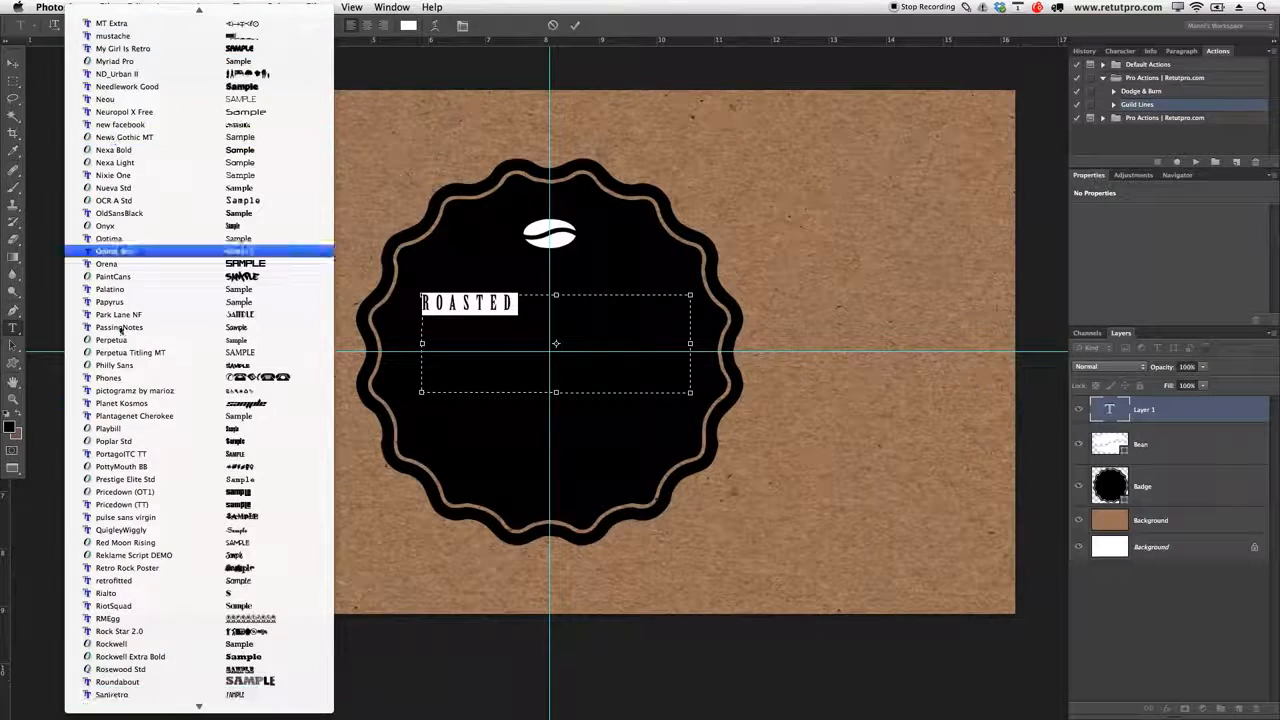
{"action": "scroll", "coordinate": [150, 655], "scroll_direction": "down", "scroll_amount": 10}
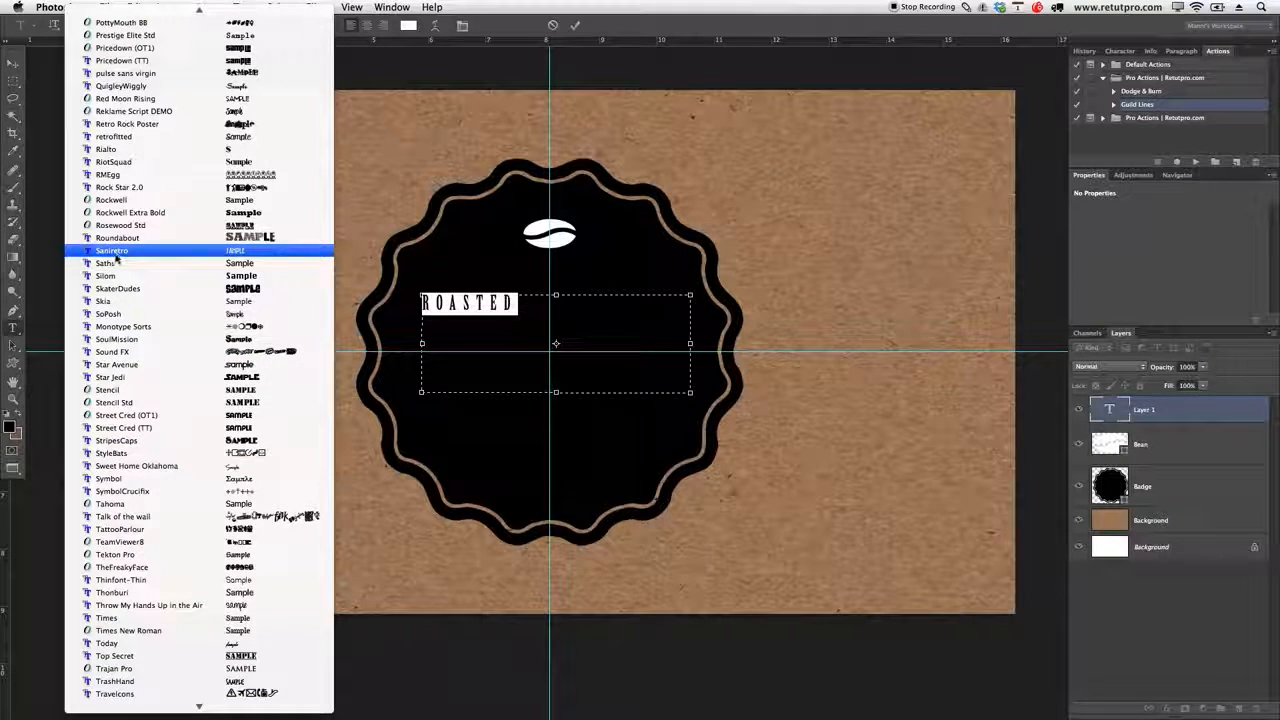
{"action": "left_click", "coordinate": [115, 252]}
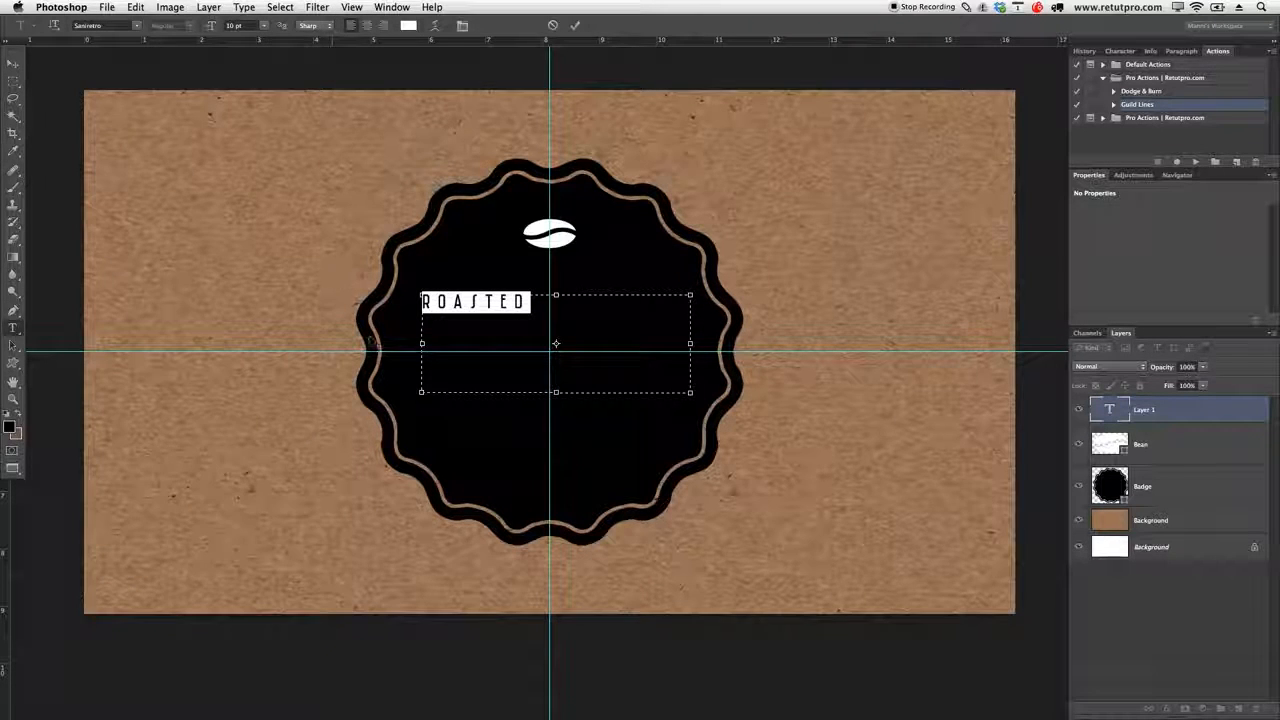
- Reselect the "ROASTED" text and enlarge it to 23 pt
{"action": "left_click", "coordinate": [475, 352]}
{"action": "left_click", "coordinate": [486, 321]}
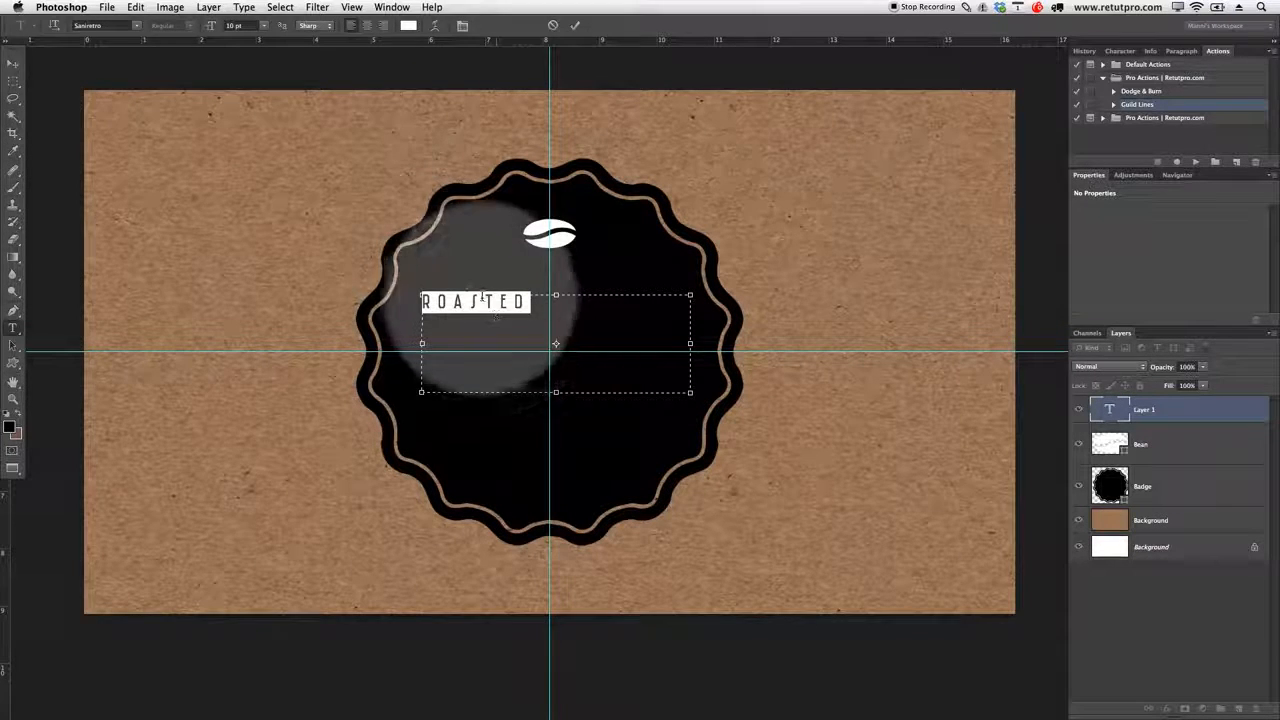
{"action": "left_click_drag", "start_coordinate": [538, 304], "coordinate": [410, 310]}
{"action": "left_click_drag", "start_coordinate": [210, 30], "coordinate": [228, 28]}
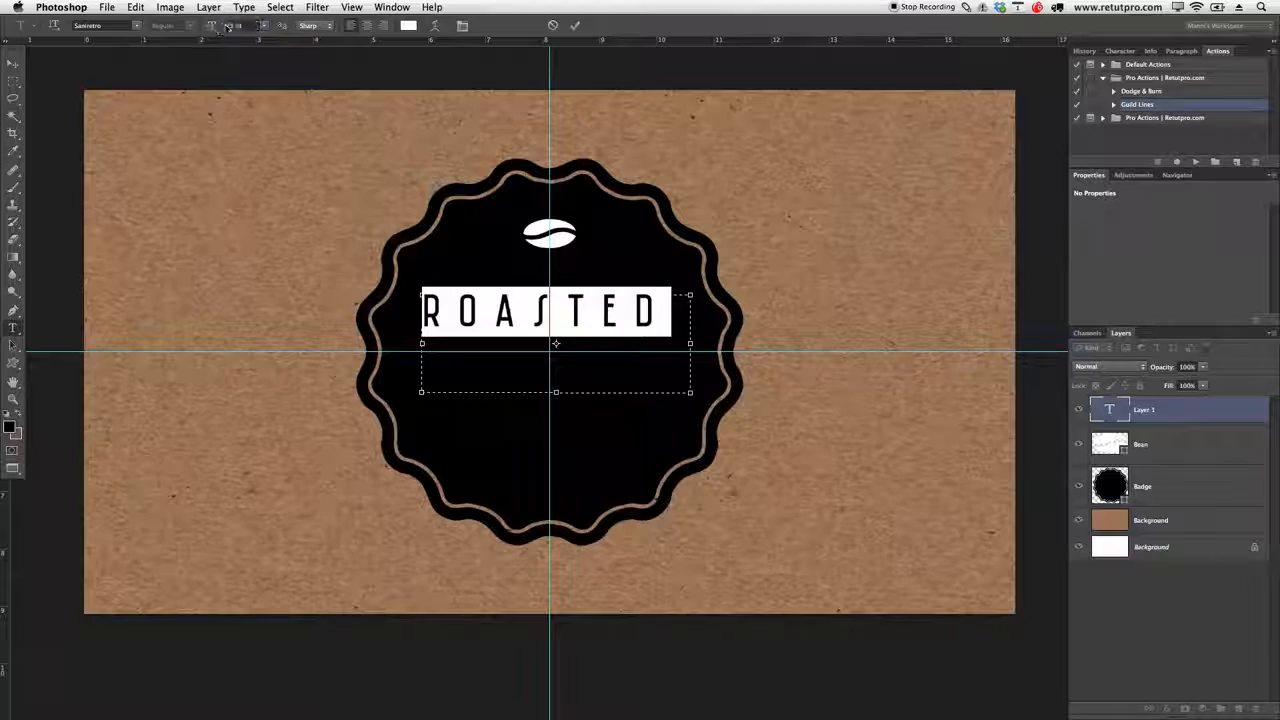
{"action": "left_click", "coordinate": [555, 405]}
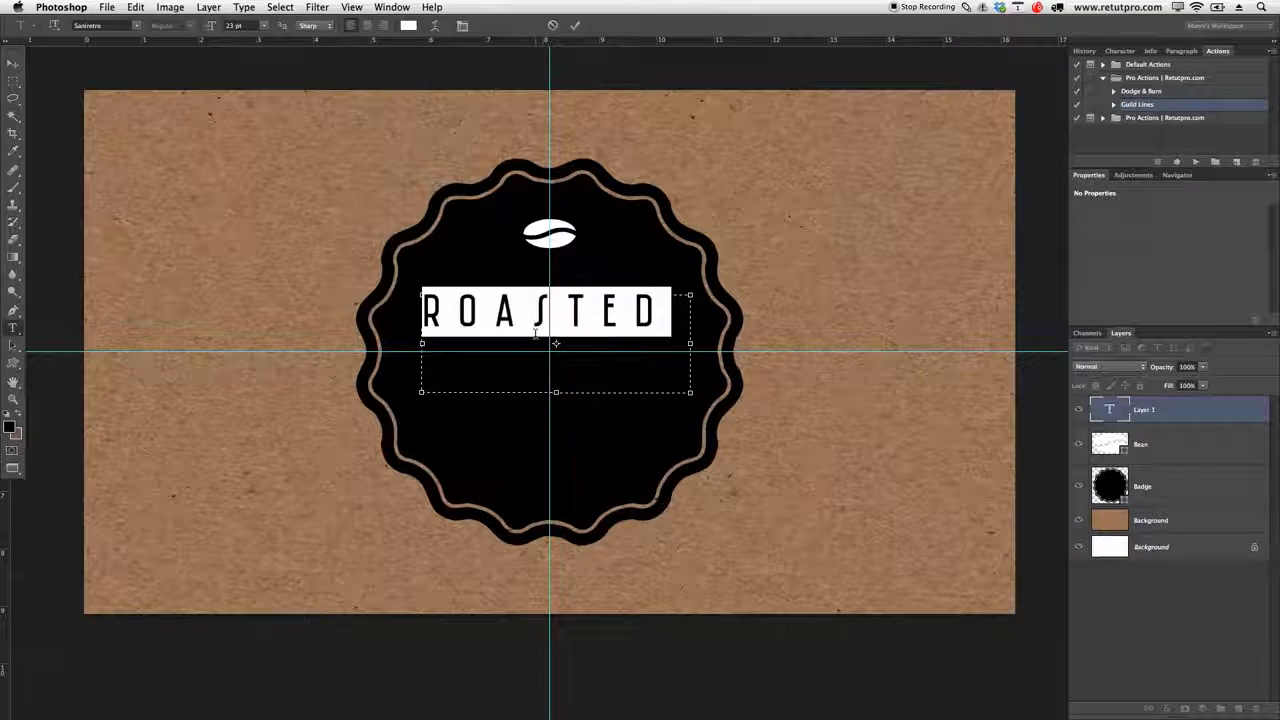
- Show the character settings and reduce the tracking of "ROASTED" to 0, then to -100
{"action": "left_click", "coordinate": [1122, 51]}
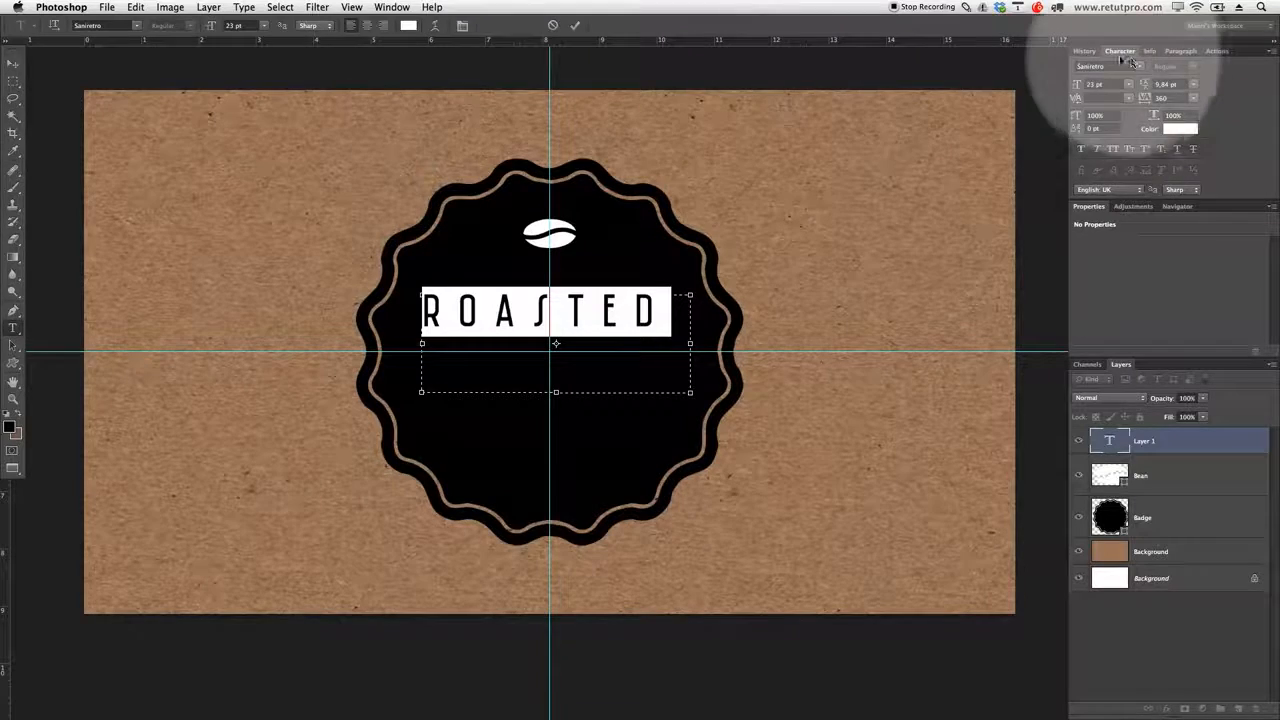
{"action": "left_click", "coordinate": [392, 7]}
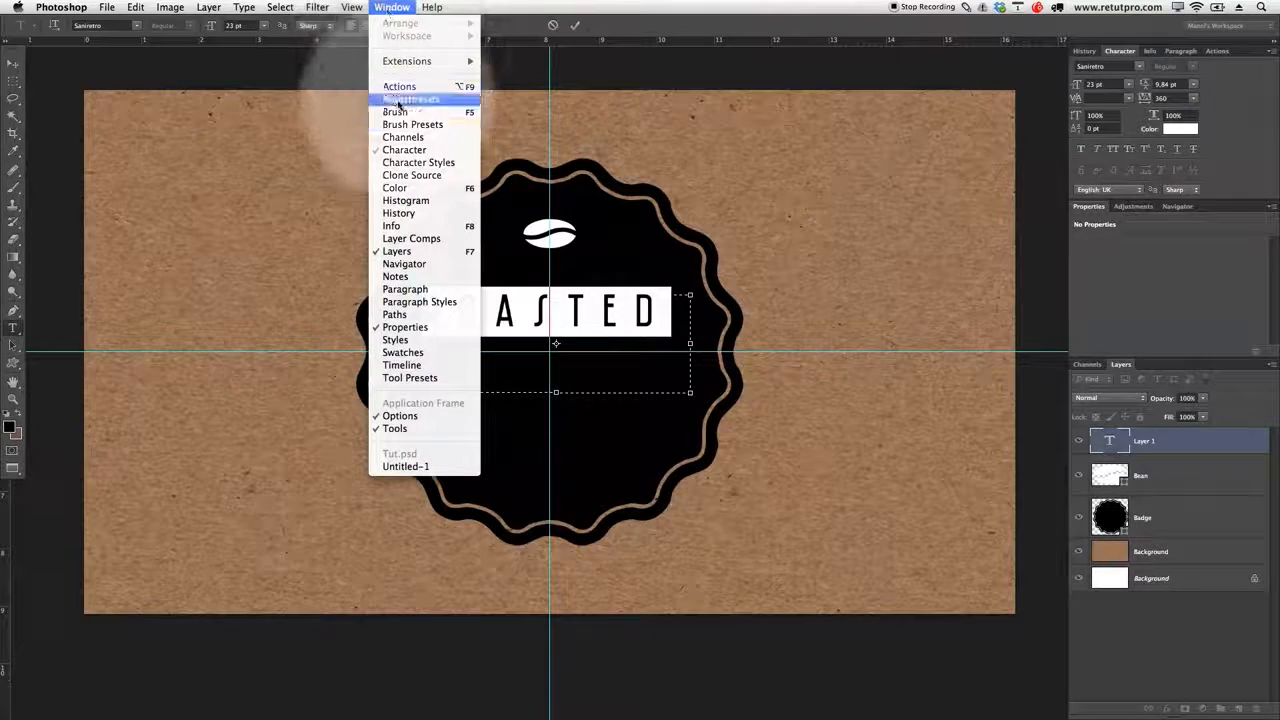
{"action": "left_click", "coordinate": [1168, 106]}
{"action": "left_click_drag", "start_coordinate": [1150, 100], "coordinate": [1135, 106]}
{"action": "type", "text": "0"}
{"action": "key", "text": "Return"}
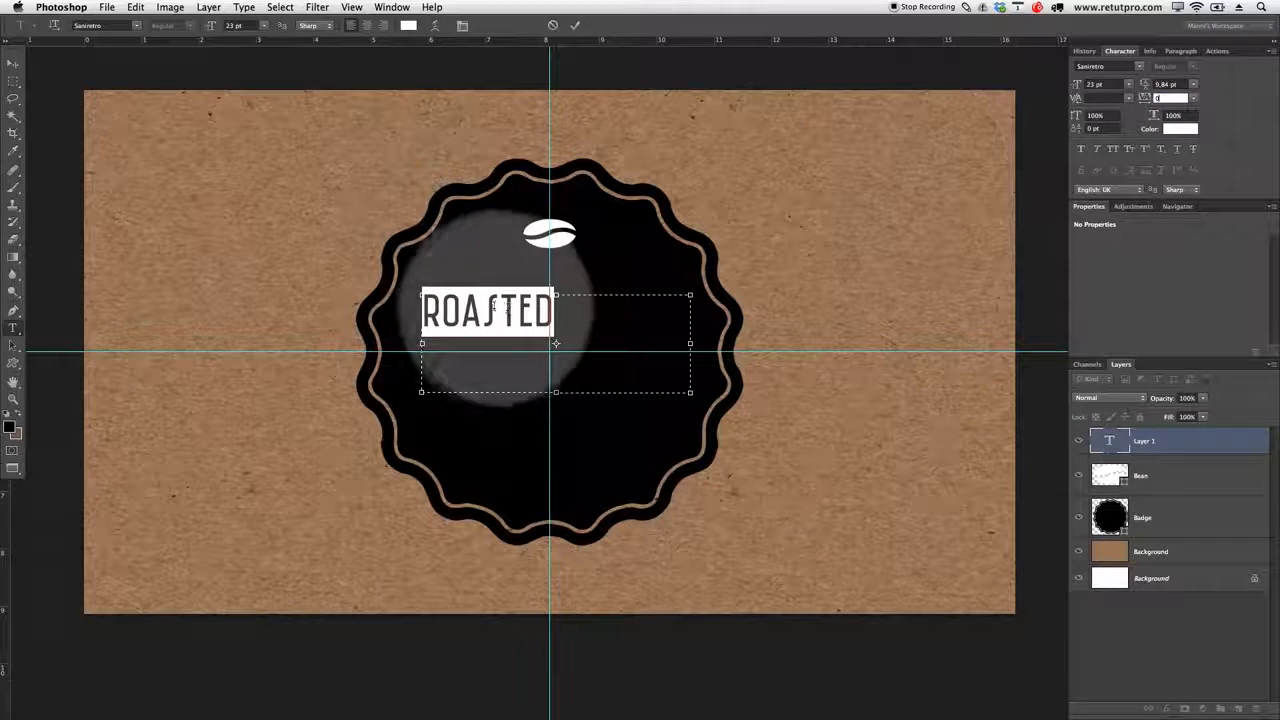
{"action": "left_click_drag", "start_coordinate": [1143, 100], "coordinate": [1138, 100]}
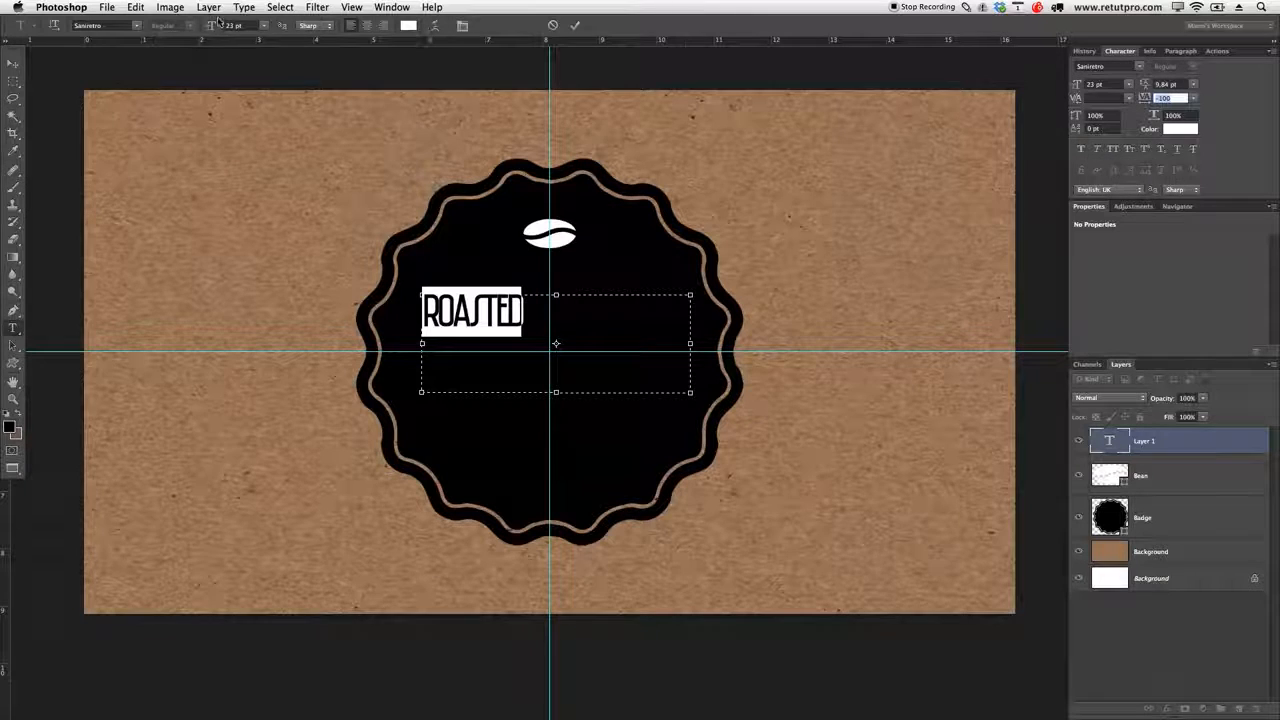
- Enlarge the "ROASTED" text to 56 pt and set its tracking to -90
{"action": "left_click_drag", "start_coordinate": [212, 26], "coordinate": [237, 26]}
{"action": "left_click", "coordinate": [517, 395]}
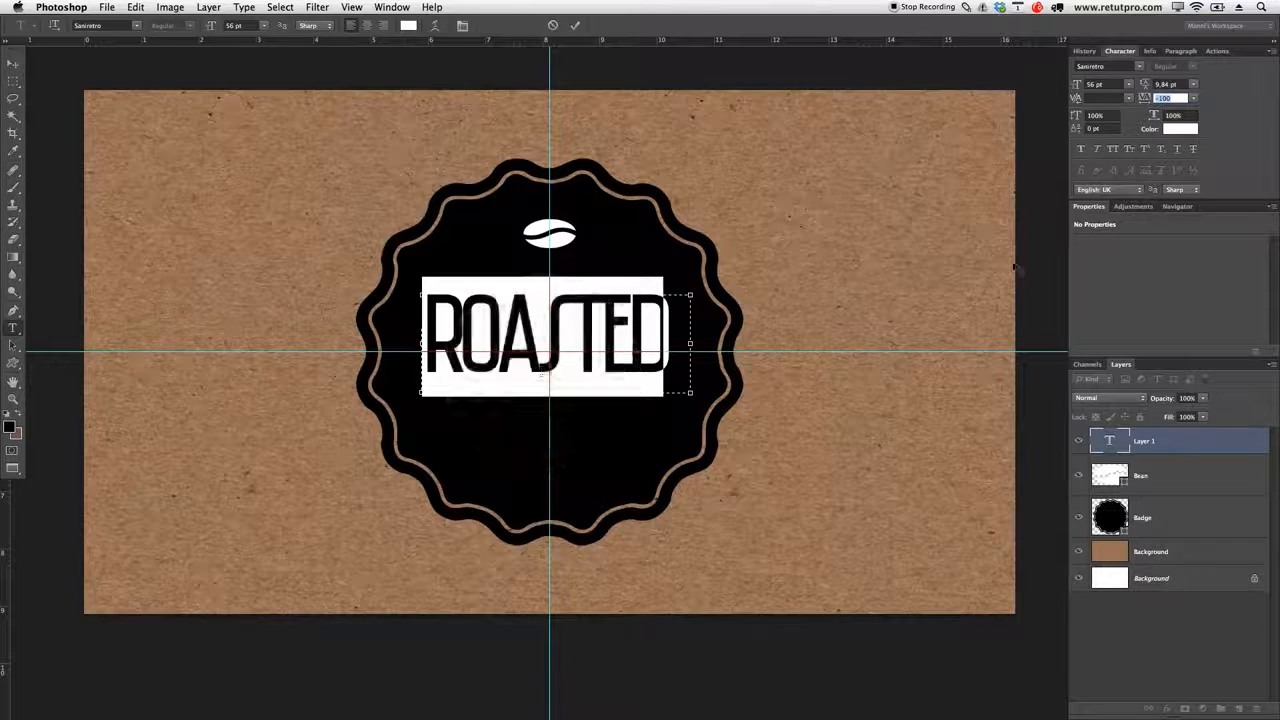
{"action": "left_click_drag", "start_coordinate": [1144, 98], "coordinate": [1146, 99]}
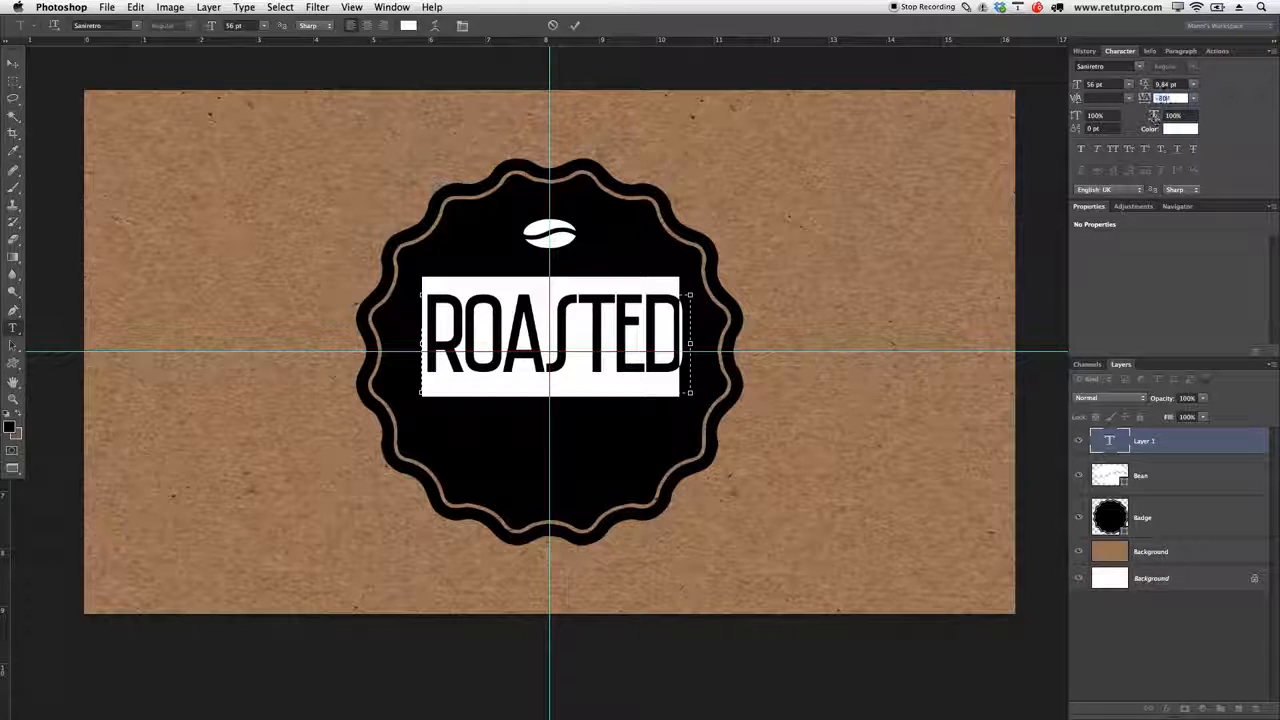
{"action": "type", "text": "-90"}
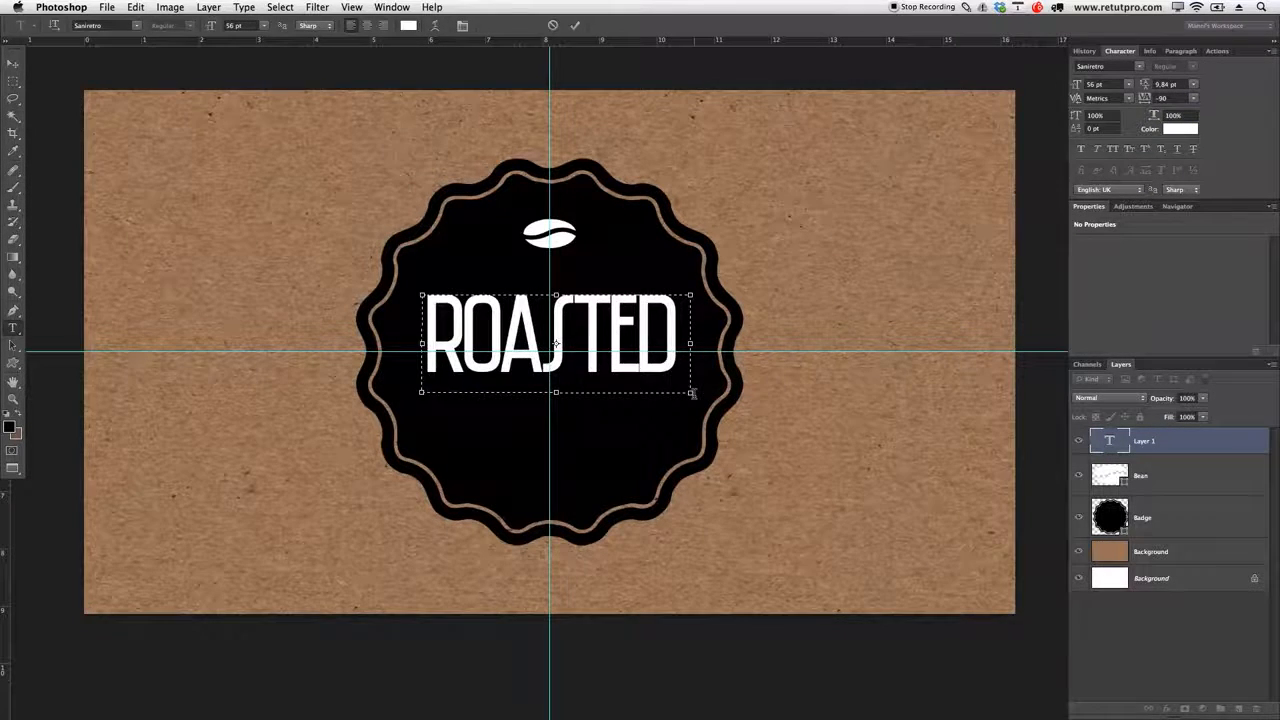
- Widen the "ROASTED" text box to the badge's right edge, set the text size to 58 pt and commit the text
{"action": "left_click_drag", "start_coordinate": [697, 401], "coordinate": [740, 405]}
{"action": "left_click_drag", "start_coordinate": [210, 30], "coordinate": [213, 29]}
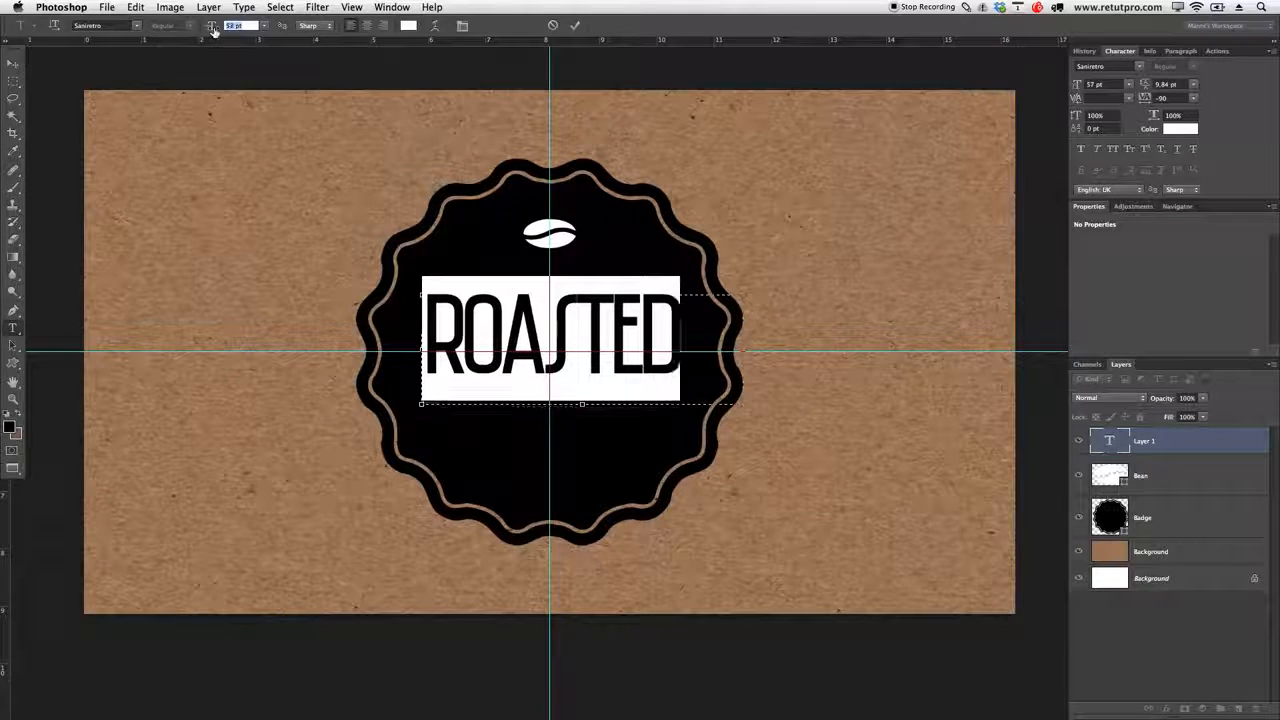
{"action": "left_click", "coordinate": [577, 25]}
- Move "ROASTED" slightly down so it straddles the horizontal guide, sitting mostly above it
{"action": "key", "text": "v"}
{"action": "left_click_drag", "start_coordinate": [605, 327], "coordinate": [607, 337]}
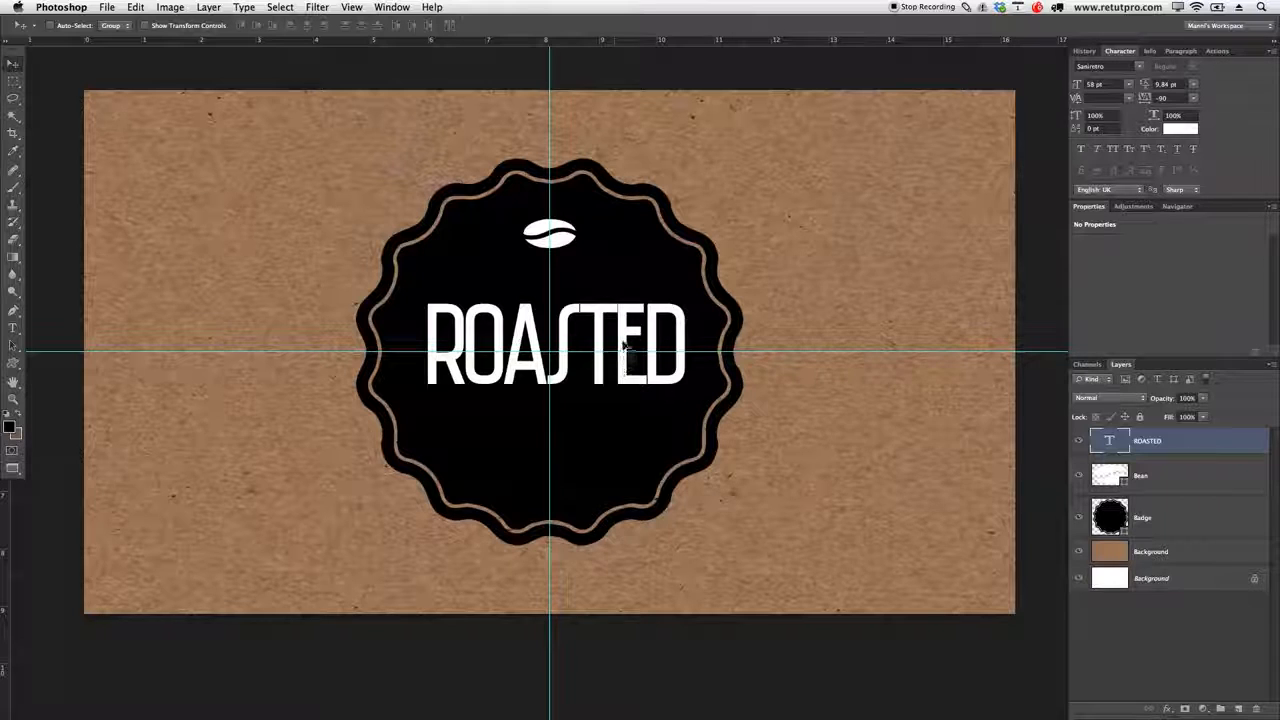
{"action": "key", "text": "shift+Up"}
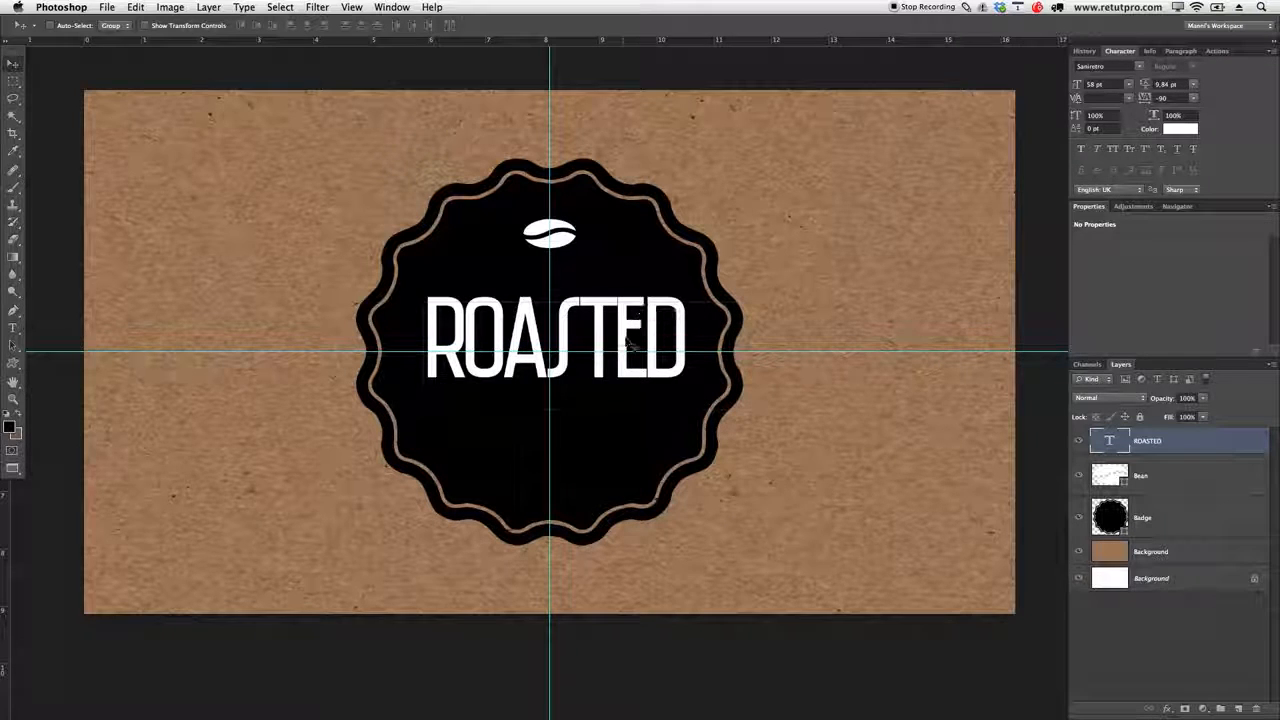
- Create a paragraph text box just below "ROASTED" and enter "COFFEE ROASTERY" at 17 pt
{"action": "key", "text": "t"}
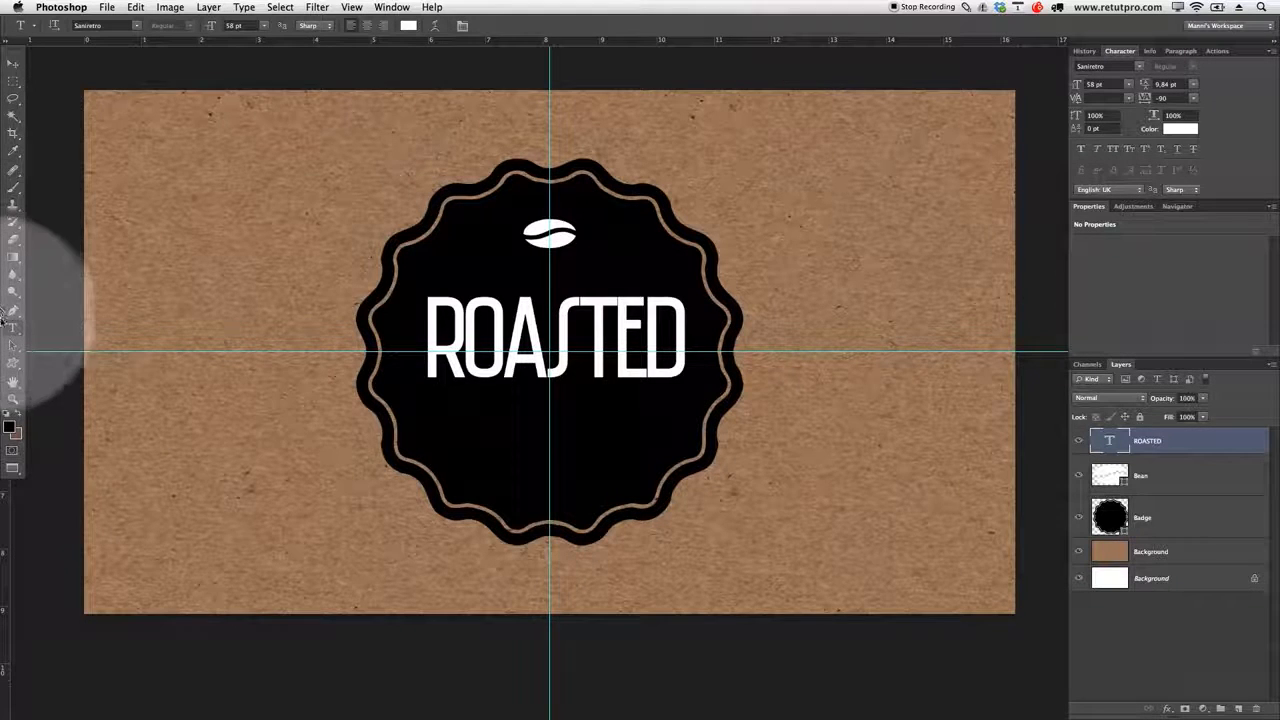
{"action": "left_click_drag", "start_coordinate": [410, 396], "coordinate": [680, 438]}
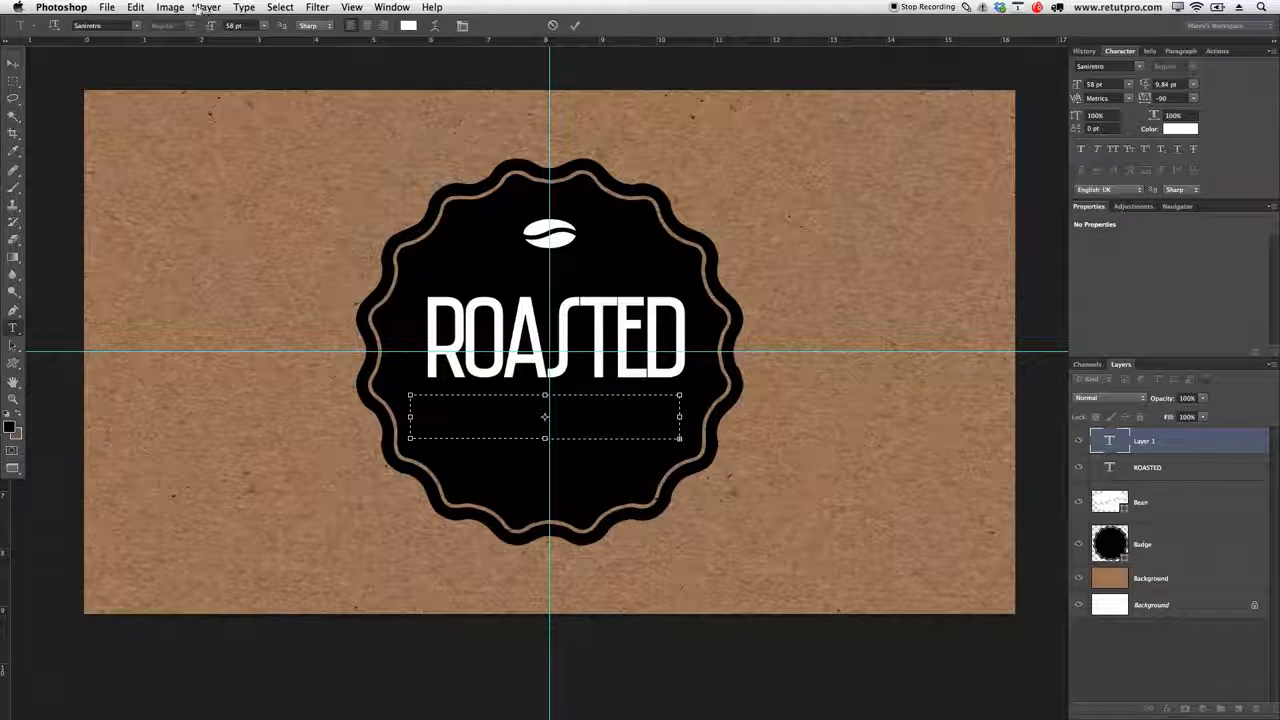
{"action": "left_click_drag", "start_coordinate": [212, 29], "coordinate": [191, 38]}
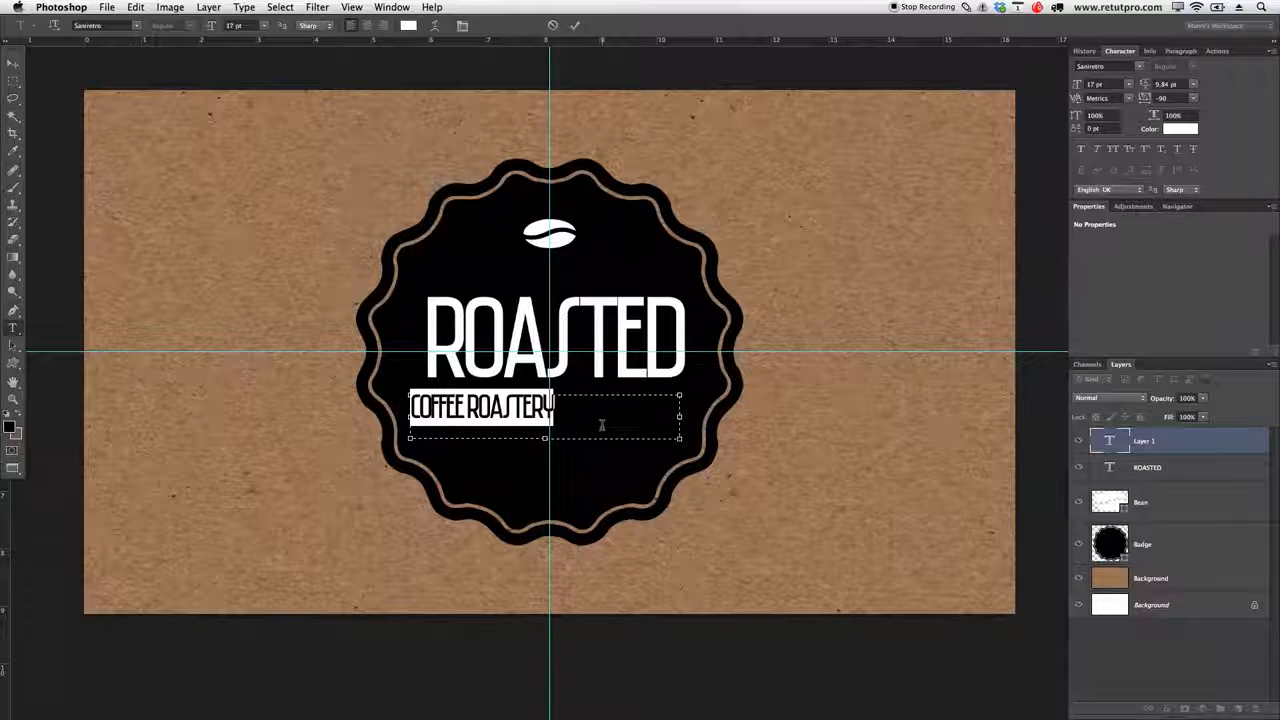
- Set the "COFFEE ROASTERY" text to Helvetica Neue Light at 13 pt
{"action": "left_click", "coordinate": [138, 26]}
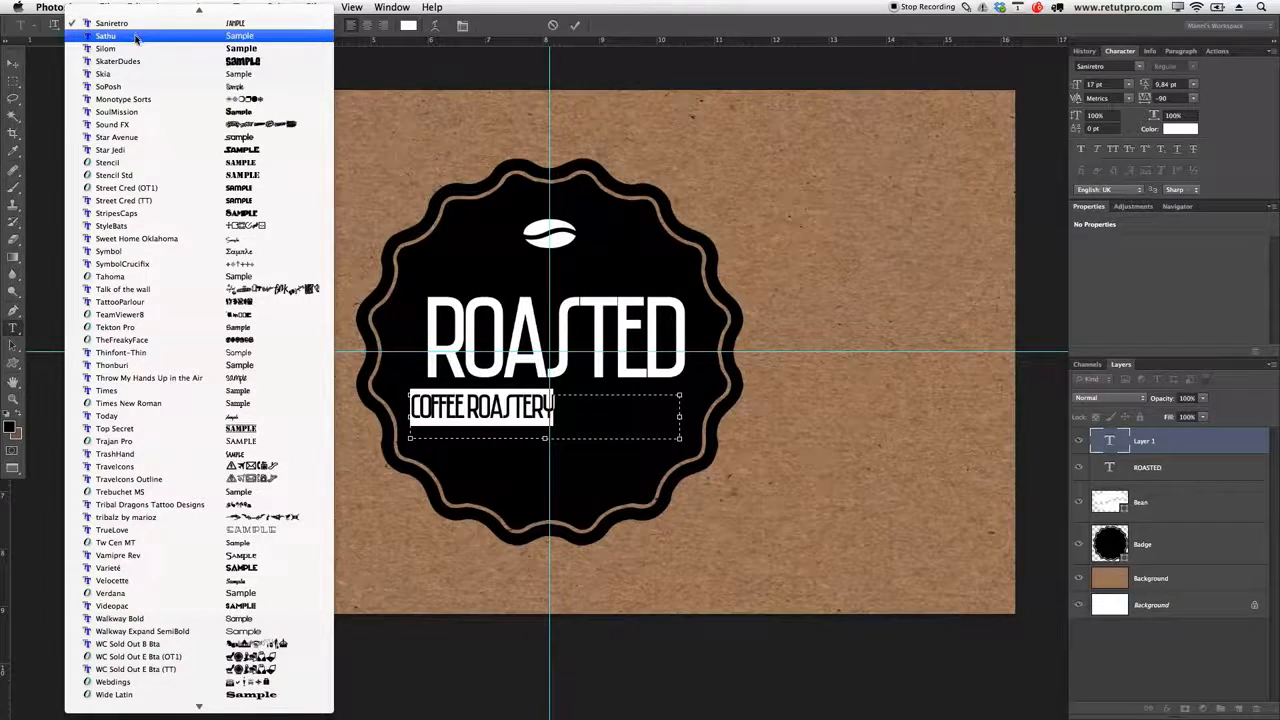
{"action": "scroll", "coordinate": [134, 38], "scroll_direction": "up", "scroll_amount": 10}
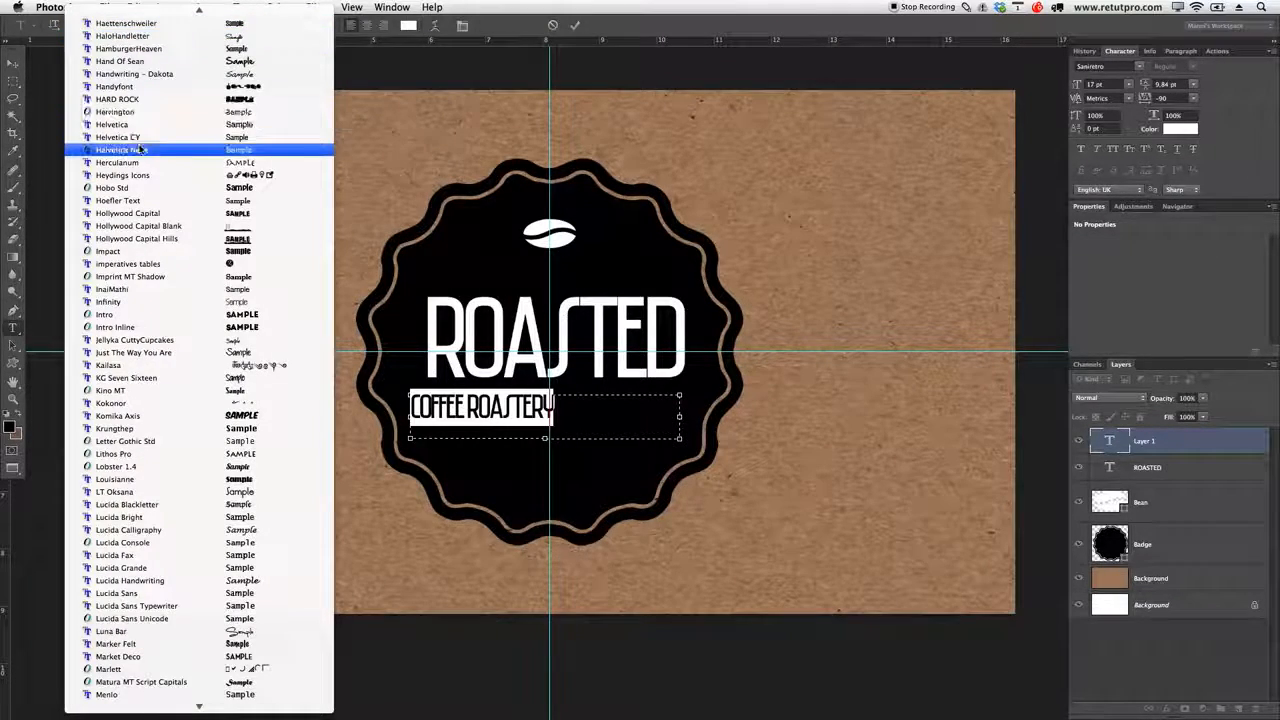
{"action": "left_click", "coordinate": [171, 151]}
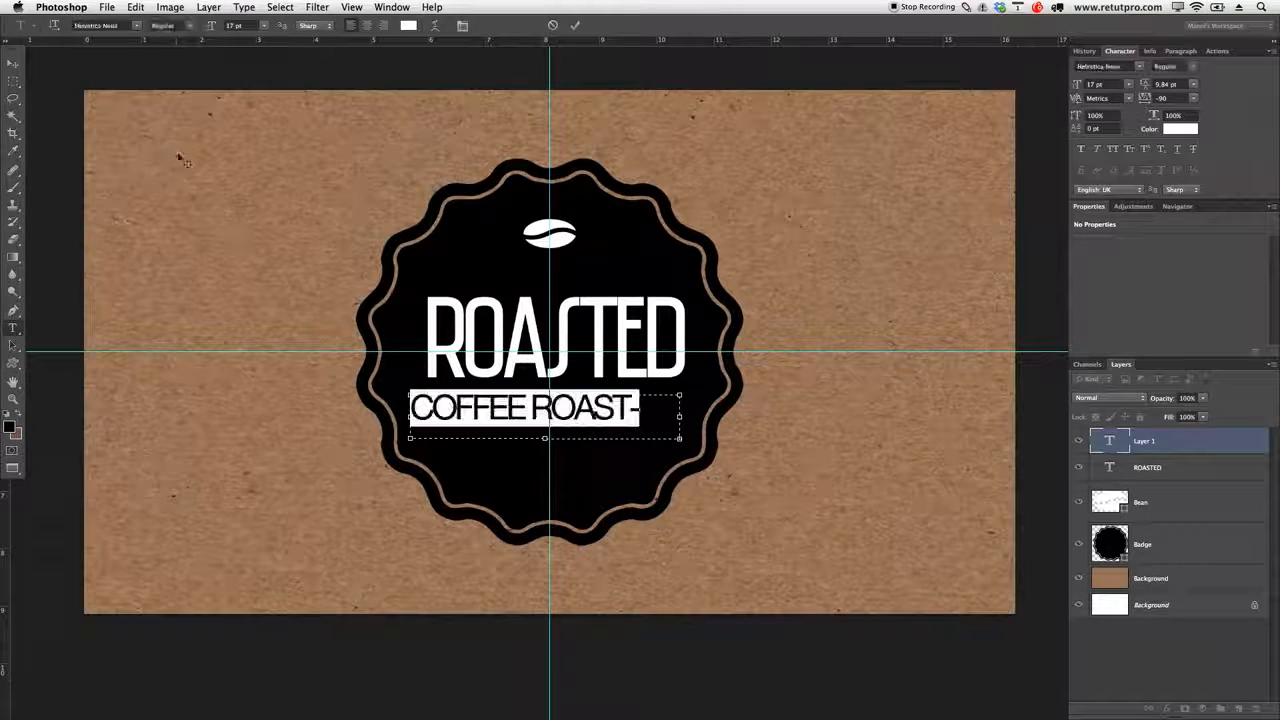
{"action": "left_click_drag", "start_coordinate": [208, 25], "coordinate": [207, 28]}
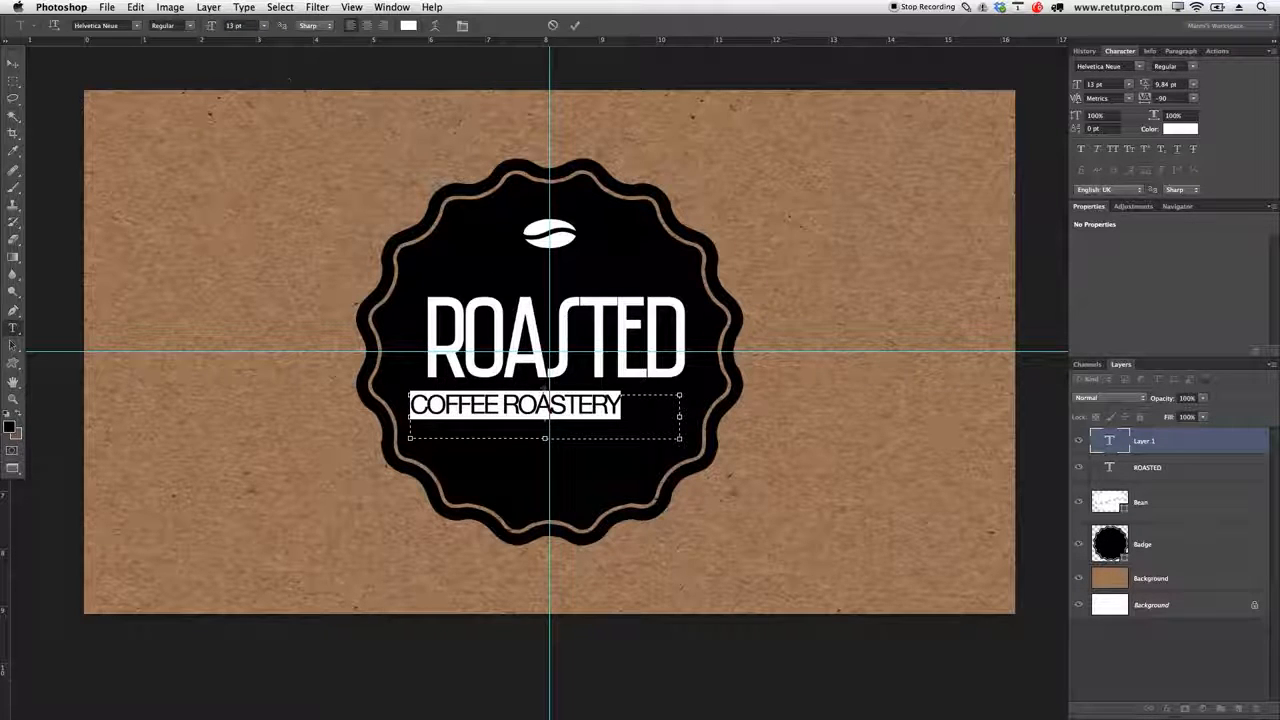
{"action": "left_click", "coordinate": [194, 25]}
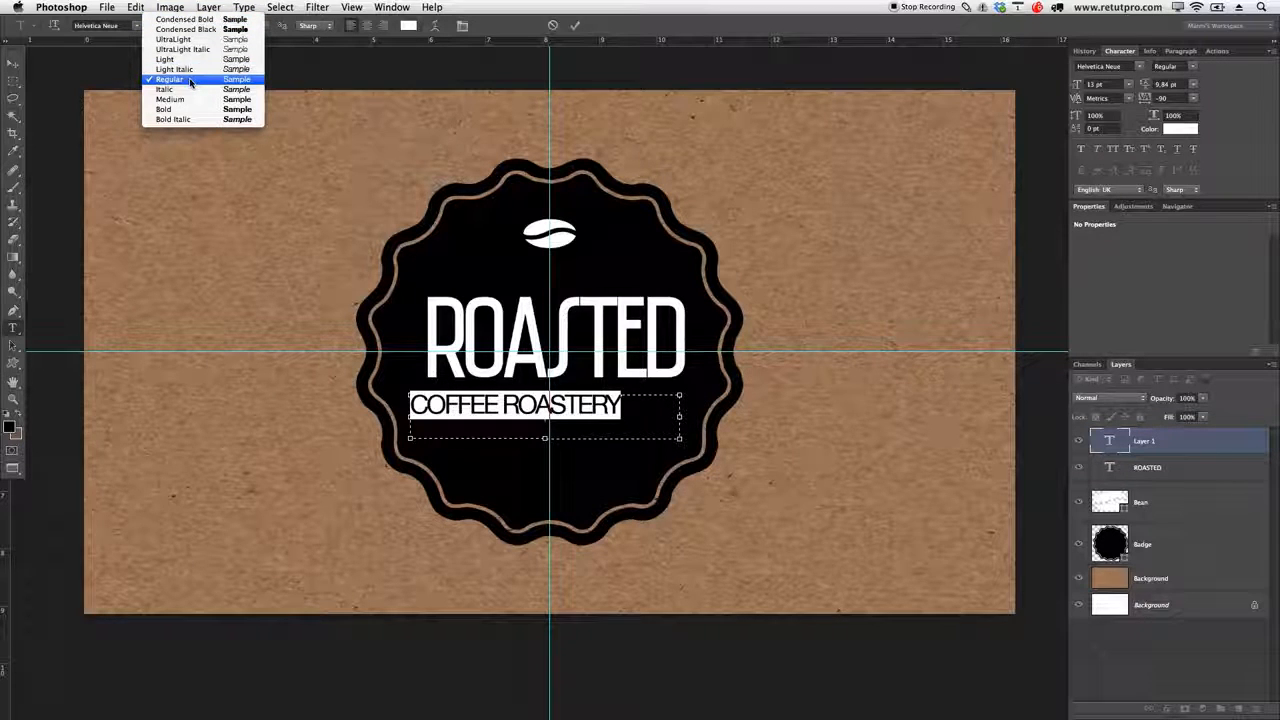
{"action": "left_click", "coordinate": [185, 60]}
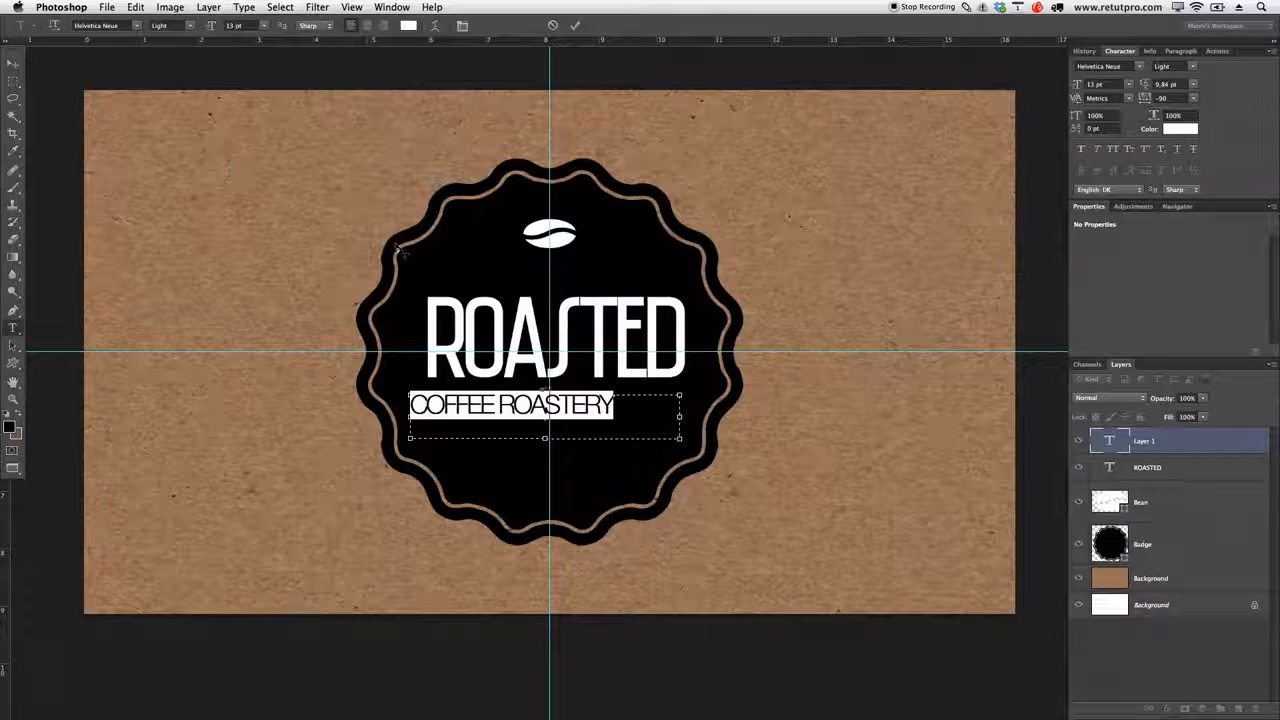
- Select all of the "COFFEE ROASTERY" text and reduce its size to 9 pt
{"action": "left_click", "coordinate": [550, 405]}
{"action": "left_click", "coordinate": [492, 405]}
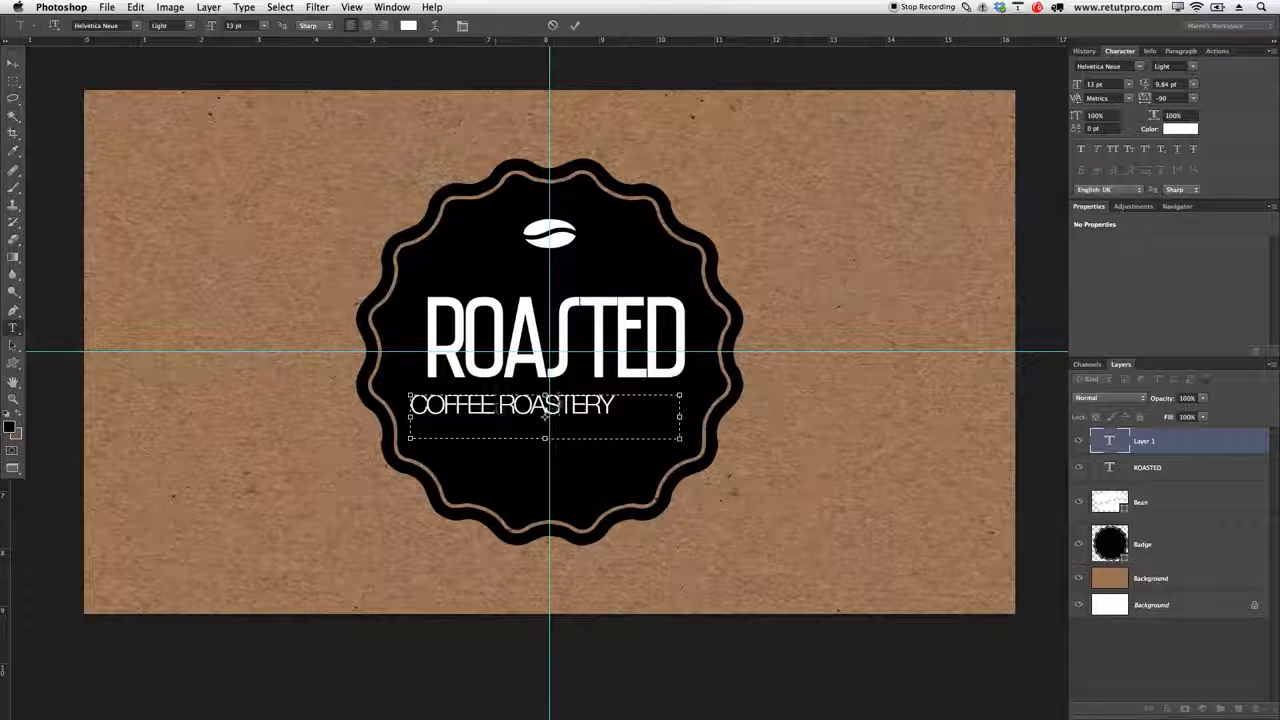
{"action": "left_click_drag", "start_coordinate": [632, 418], "coordinate": [358, 431]}
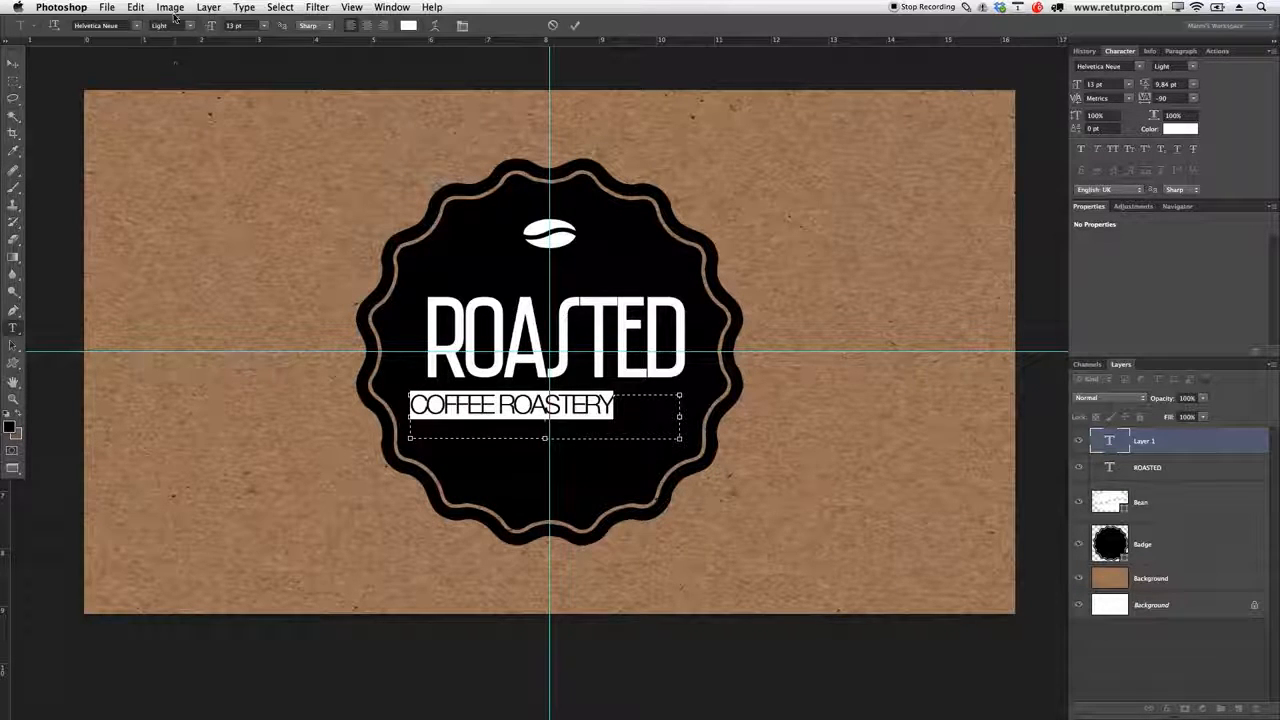
{"action": "left_click_drag", "start_coordinate": [212, 30], "coordinate": [209, 31]}
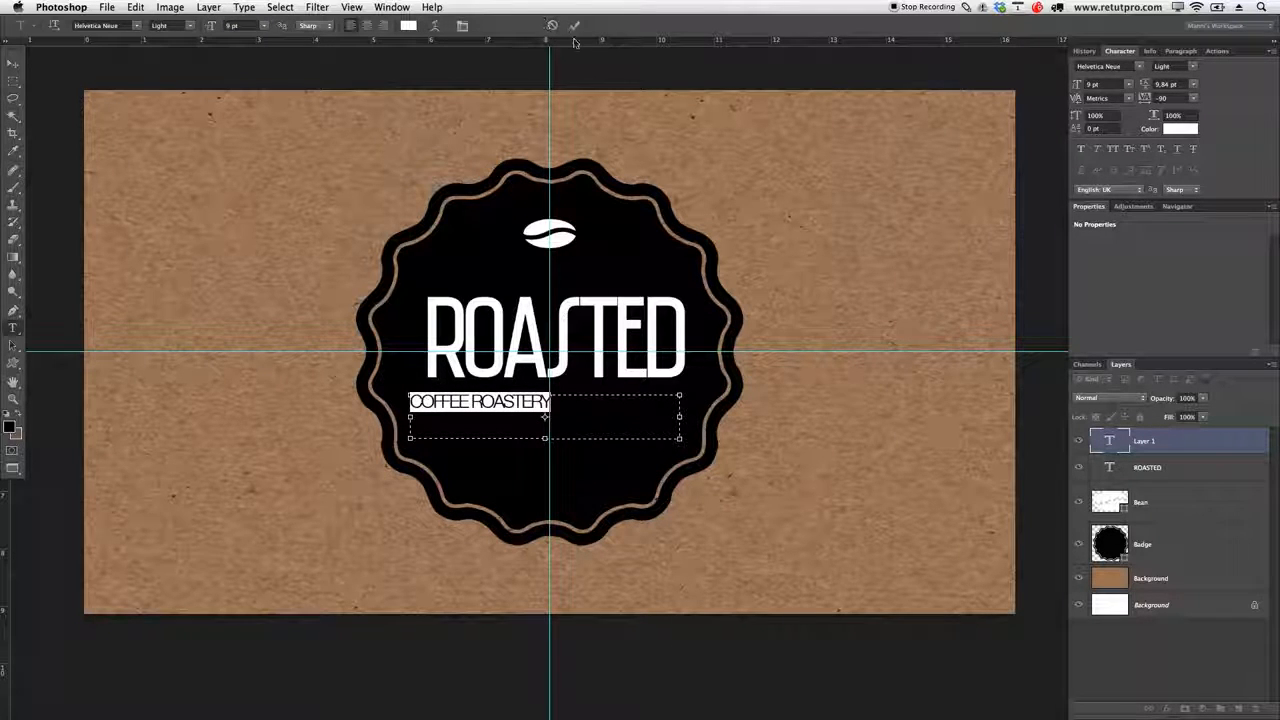
- Narrow the "COFFEE ROASTERY" text box to about 4.5 cm and move it so its left edge lines up with "ROASTED"
{"action": "left_click_drag", "start_coordinate": [681, 440], "coordinate": [668, 439]}
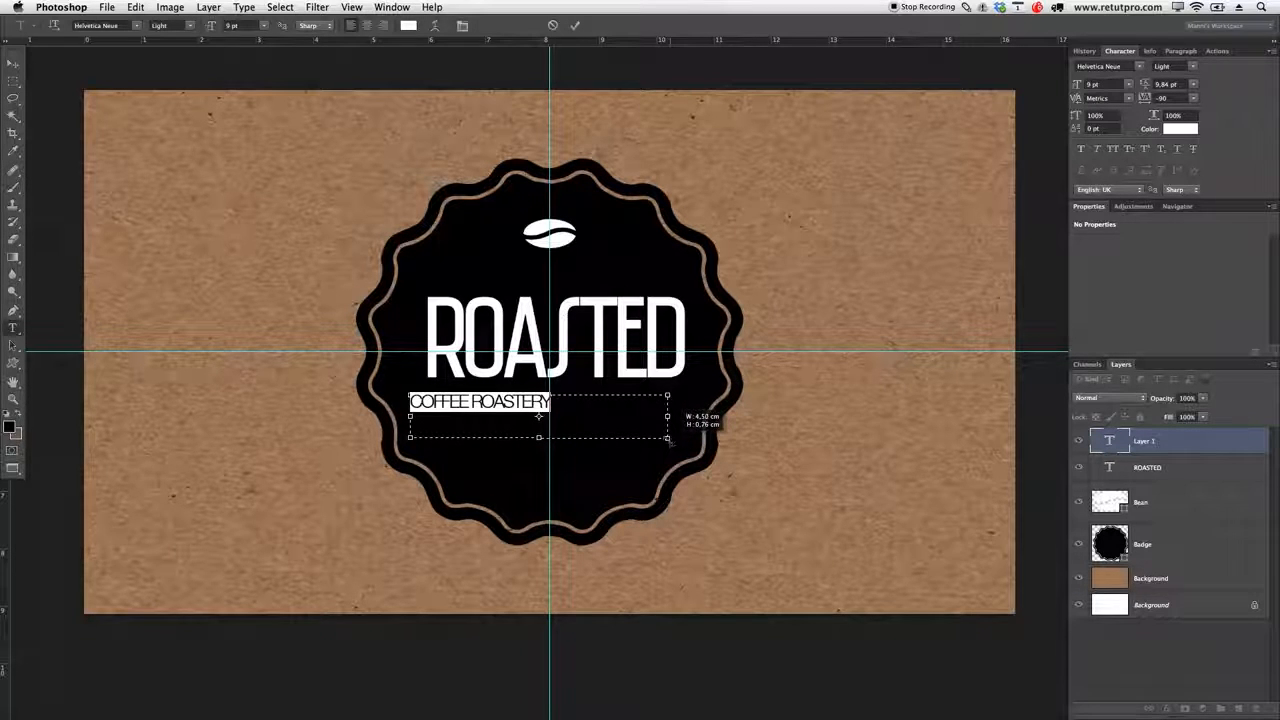
{"action": "left_click", "coordinate": [13, 63]}
{"action": "left_click_drag", "start_coordinate": [455, 397], "coordinate": [481, 399]}
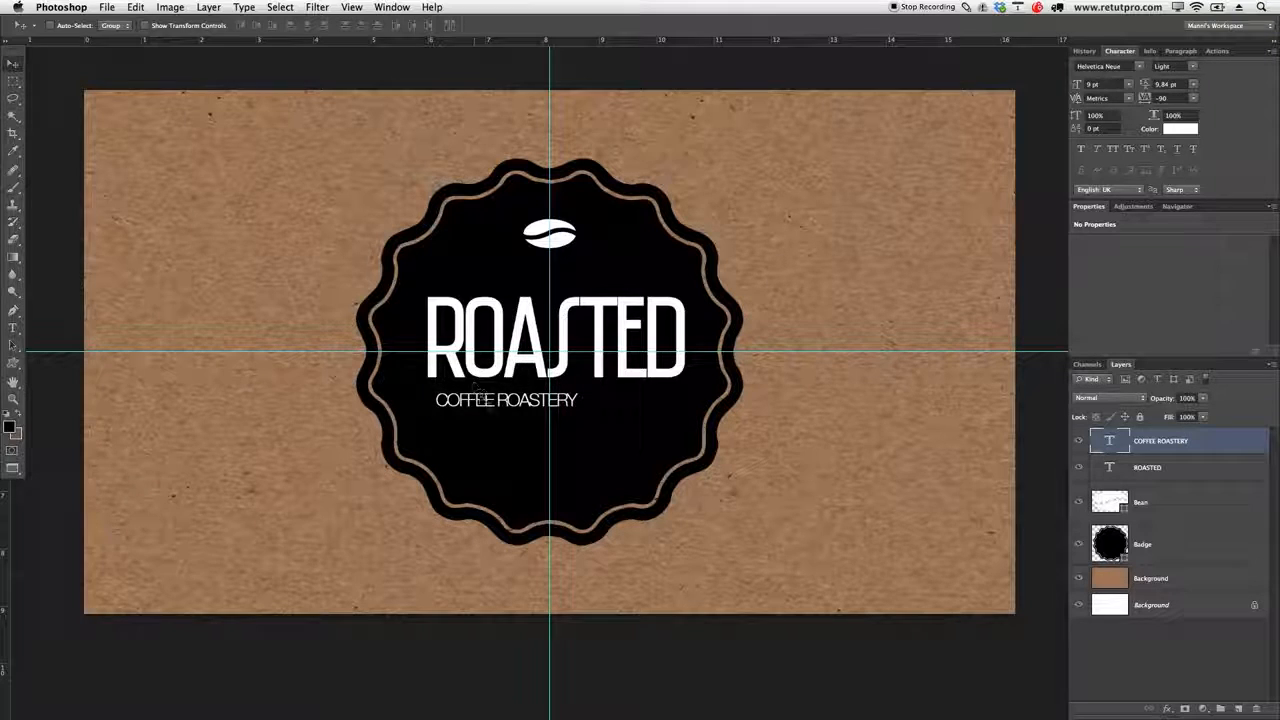
{"action": "key", "text": "t"}
{"action": "left_click", "coordinate": [481, 397]}
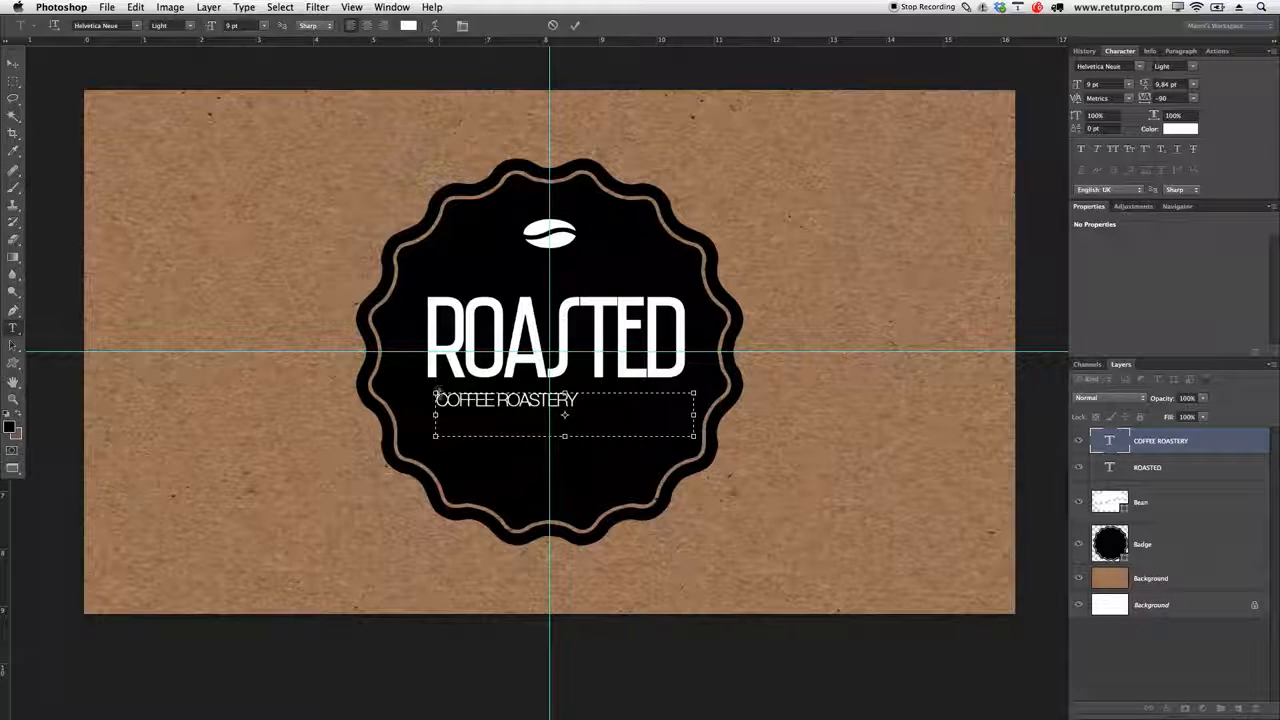
{"action": "key", "text": "super+Return"}
{"action": "left_click_drag", "start_coordinate": [549, 421], "coordinate": [543, 421]}
- Fit the "COFFEE ROASTERY" text box to the width of "ROASTED" and set the text's tracking to 330
{"action": "key", "text": "t"}
{"action": "left_click", "coordinate": [430, 399]}
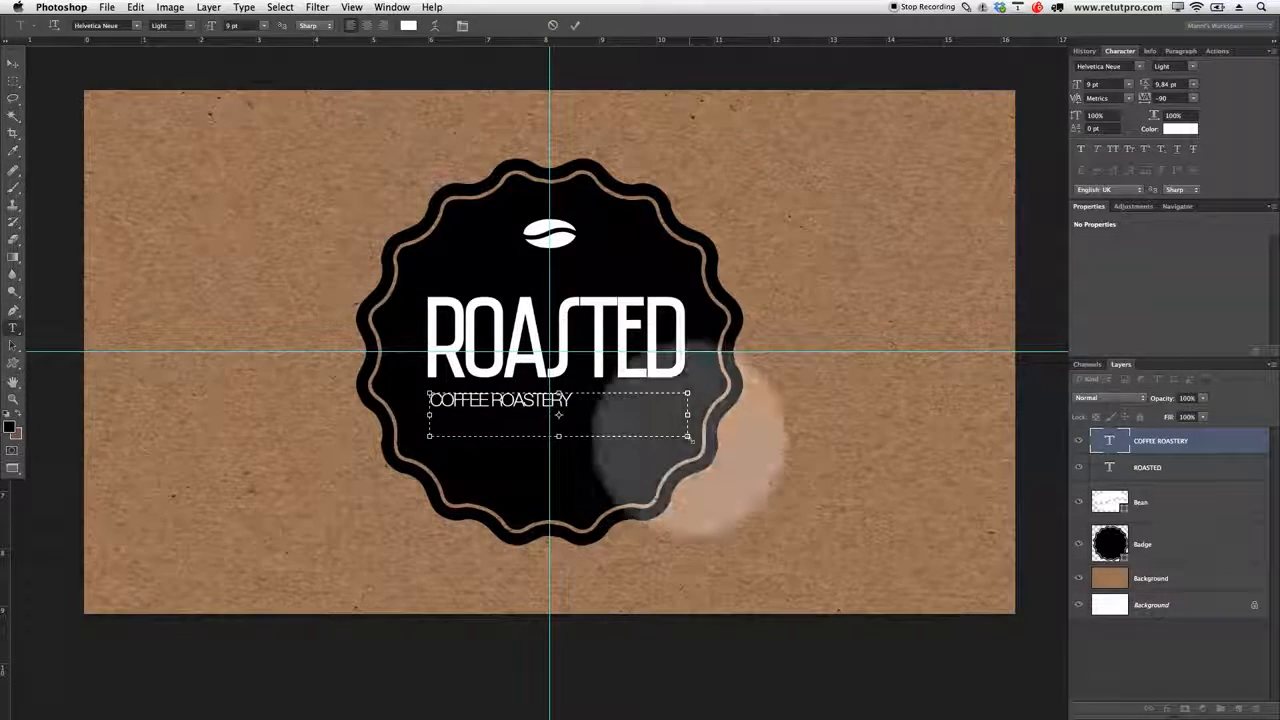
{"action": "left_click_drag", "start_coordinate": [687, 436], "coordinate": [685, 436]}
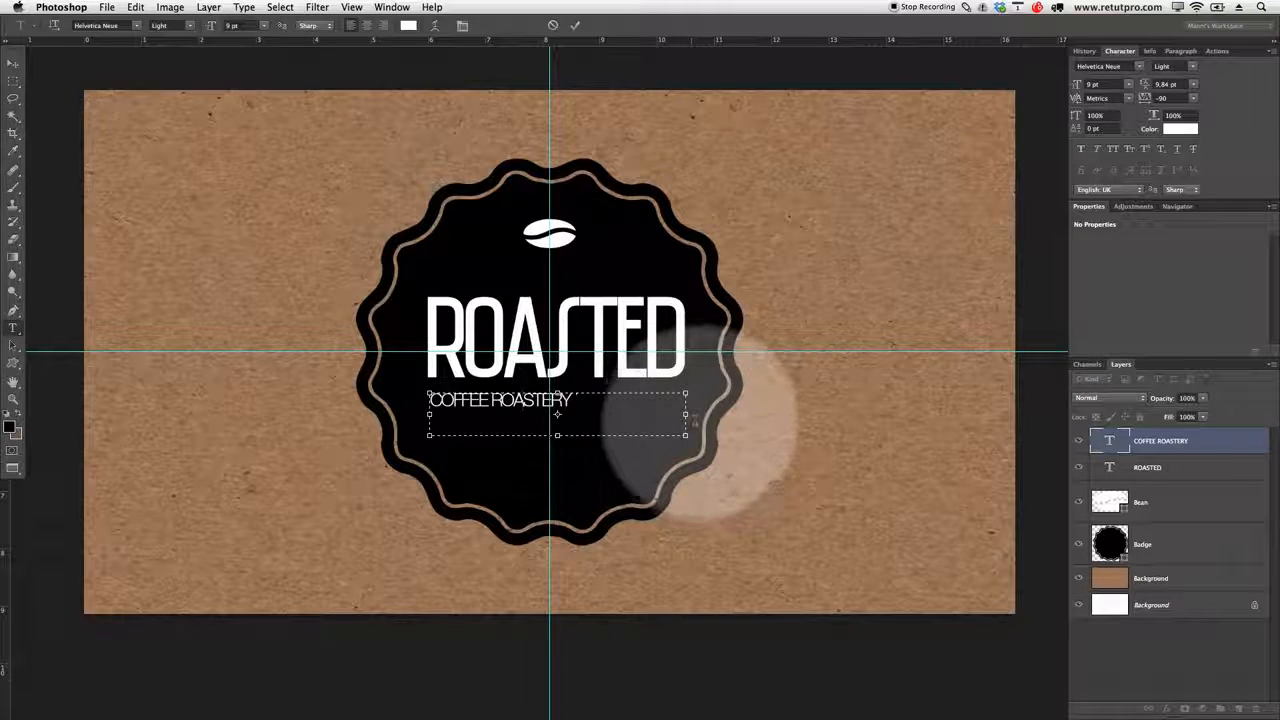
{"action": "left_click_drag", "start_coordinate": [572, 401], "coordinate": [428, 400]}
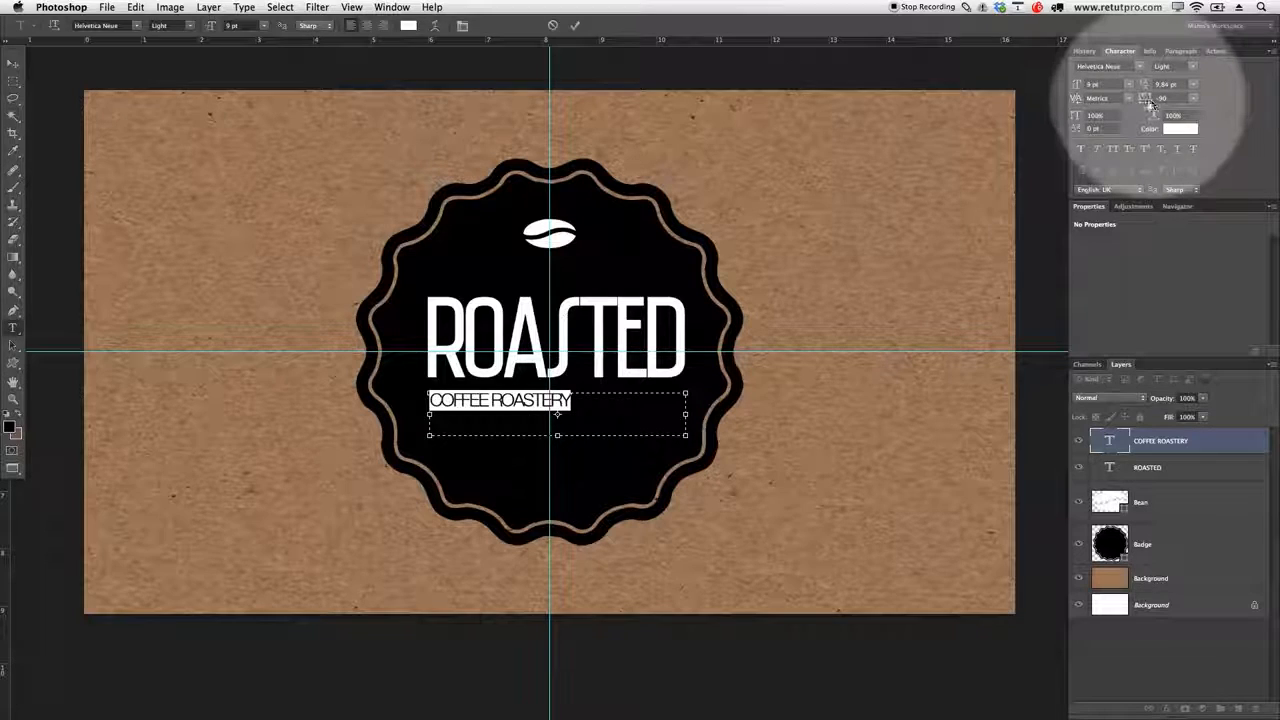
{"action": "left_click_drag", "start_coordinate": [1147, 101], "coordinate": [1163, 100]}
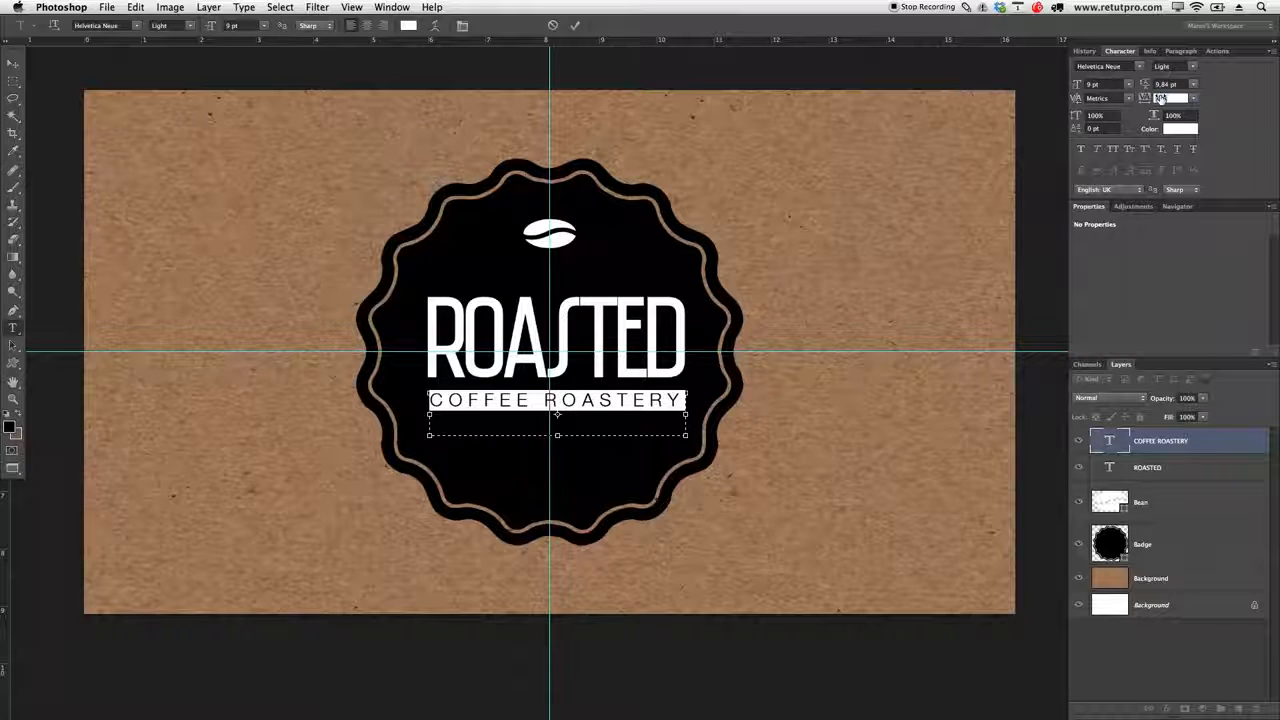
{"action": "key", "text": "Tab"}
{"action": "left_click", "coordinate": [575, 25]}
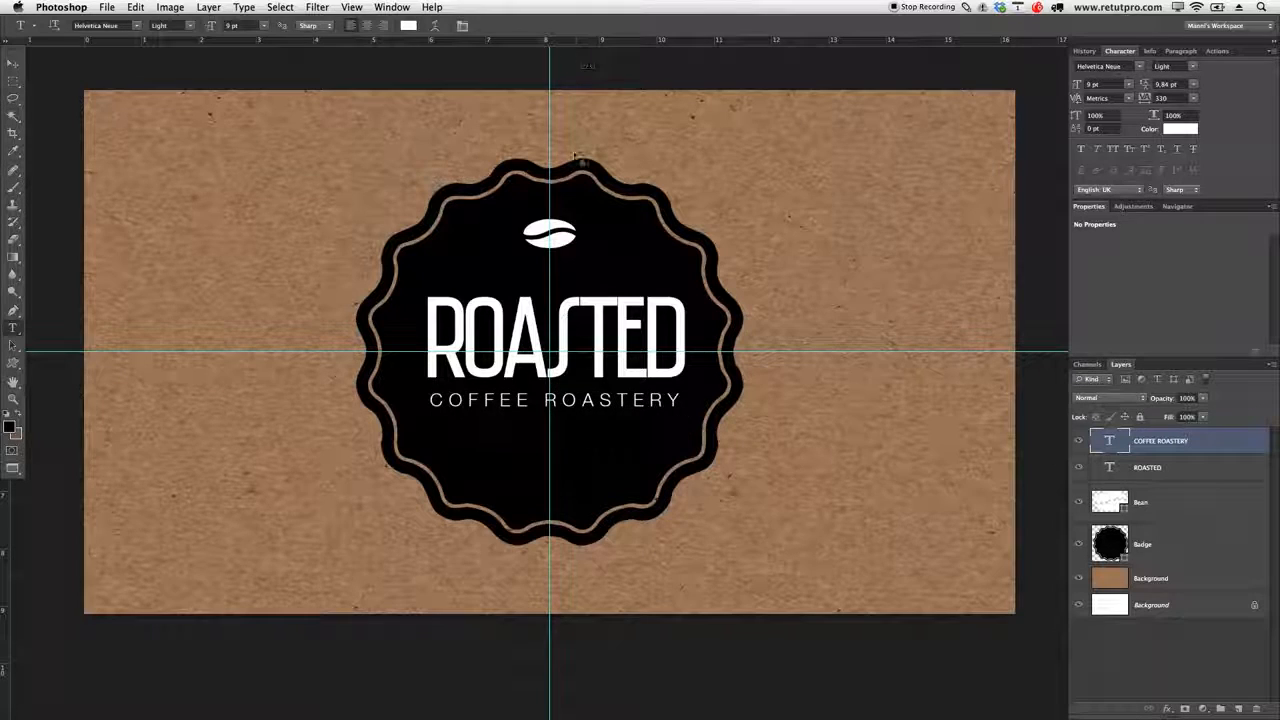
- Nudge "COFFEE ROASTERY" up close beneath "ROASTED" and slightly left to line it up with the word above
{"action": "key", "text": "v"}
{"action": "key", "text": "Up"}
{"action": "key", "text": "Up"}
{"action": "key", "text": "Up"}
{"action": "key", "text": "Up"}
{"action": "key", "text": "Up"}
{"action": "key", "text": "Up"}
{"action": "key", "text": "Up"}
{"action": "key", "text": "Up"}
{"action": "key", "text": "Up"}
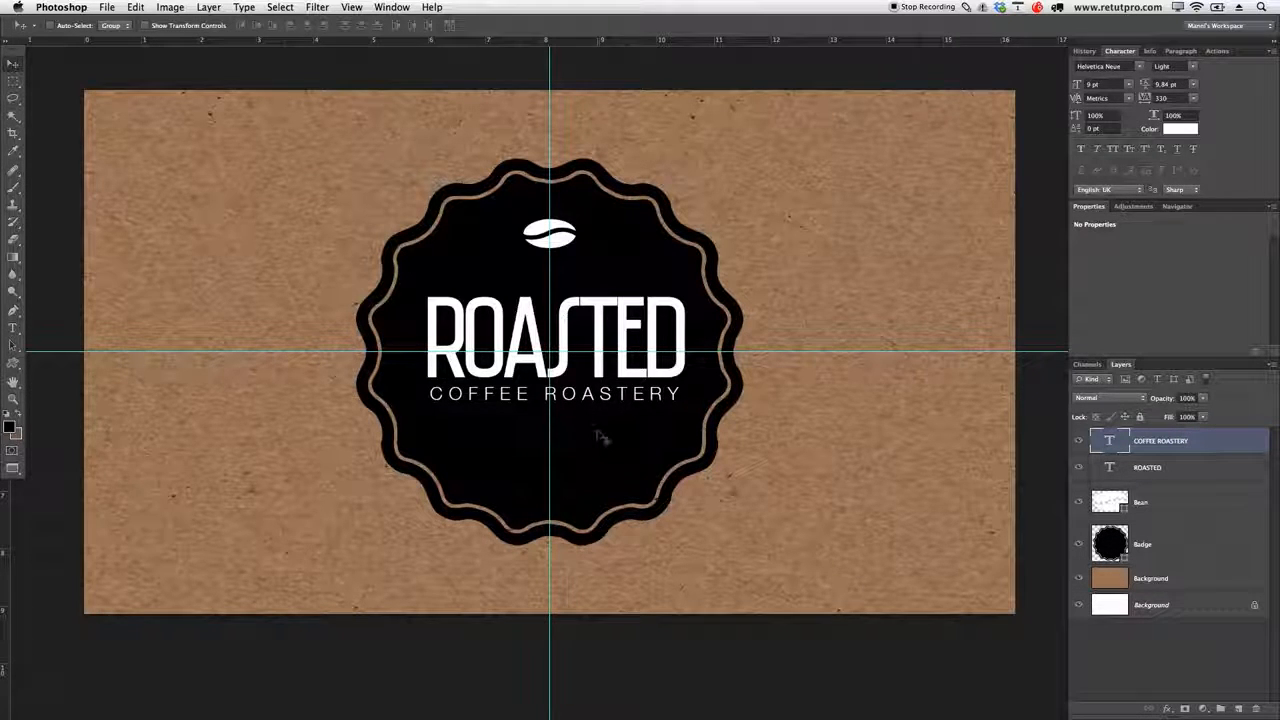
{"action": "key", "text": "Left"}
{"action": "key", "text": "Left"}
{"action": "key", "text": "Left"}
{"action": "key", "text": "Left"}
{"action": "key", "text": "Left"}
{"action": "key", "text": "Left"}
{"action": "key", "text": "Left"}
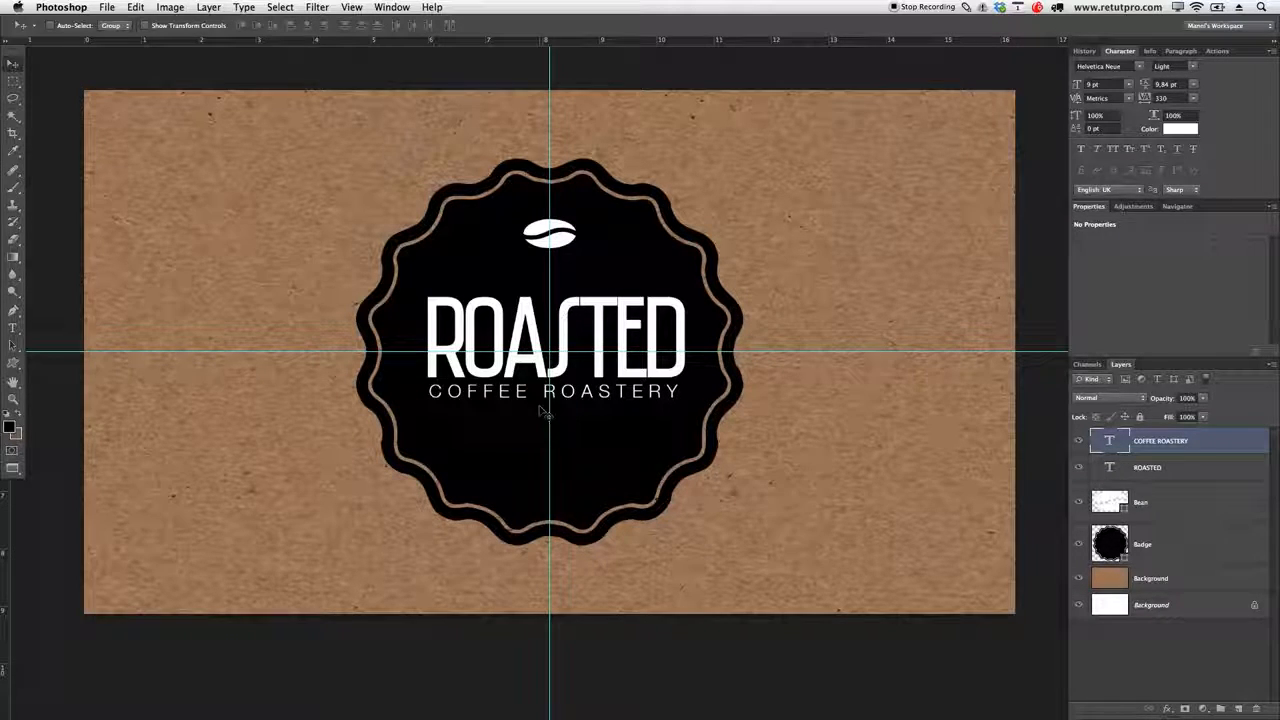
- Create a paragraph text box about 2.4 cm wide in the lower part of the badge and enter "SINCE 2014"
{"action": "key", "text": "t"}
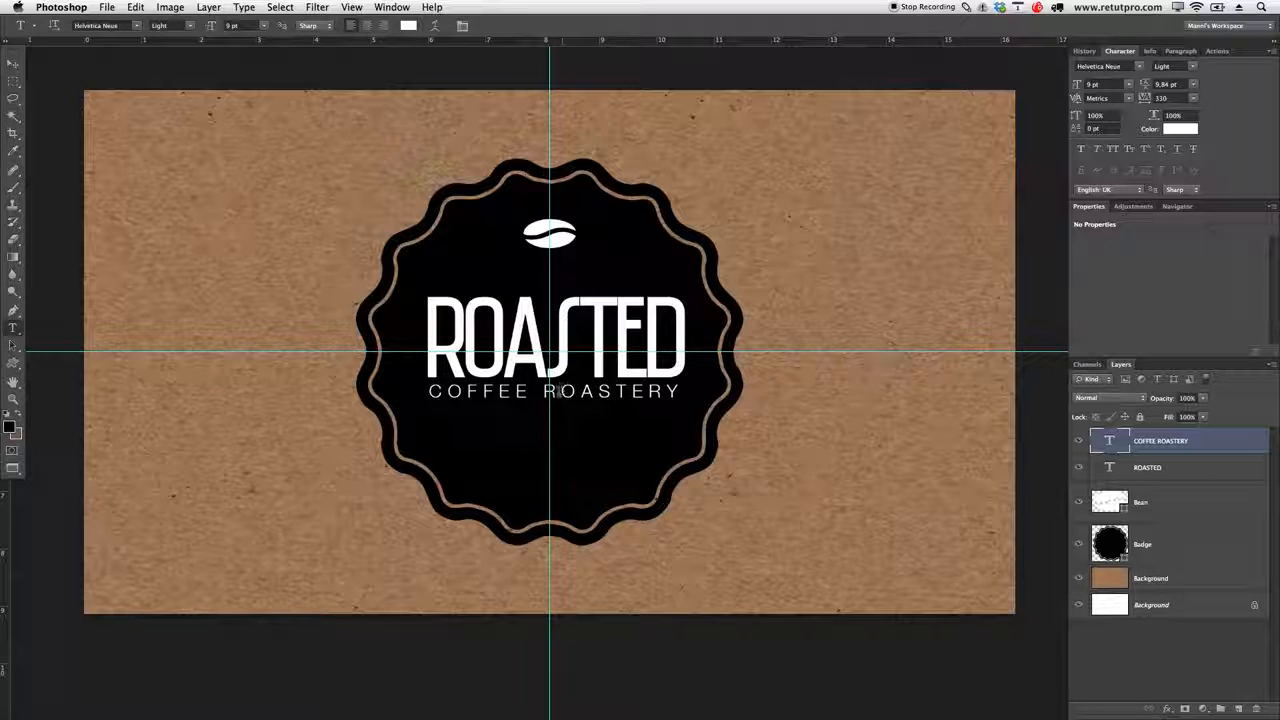
{"action": "left_click_drag", "start_coordinate": [491, 452], "coordinate": [631, 494]}
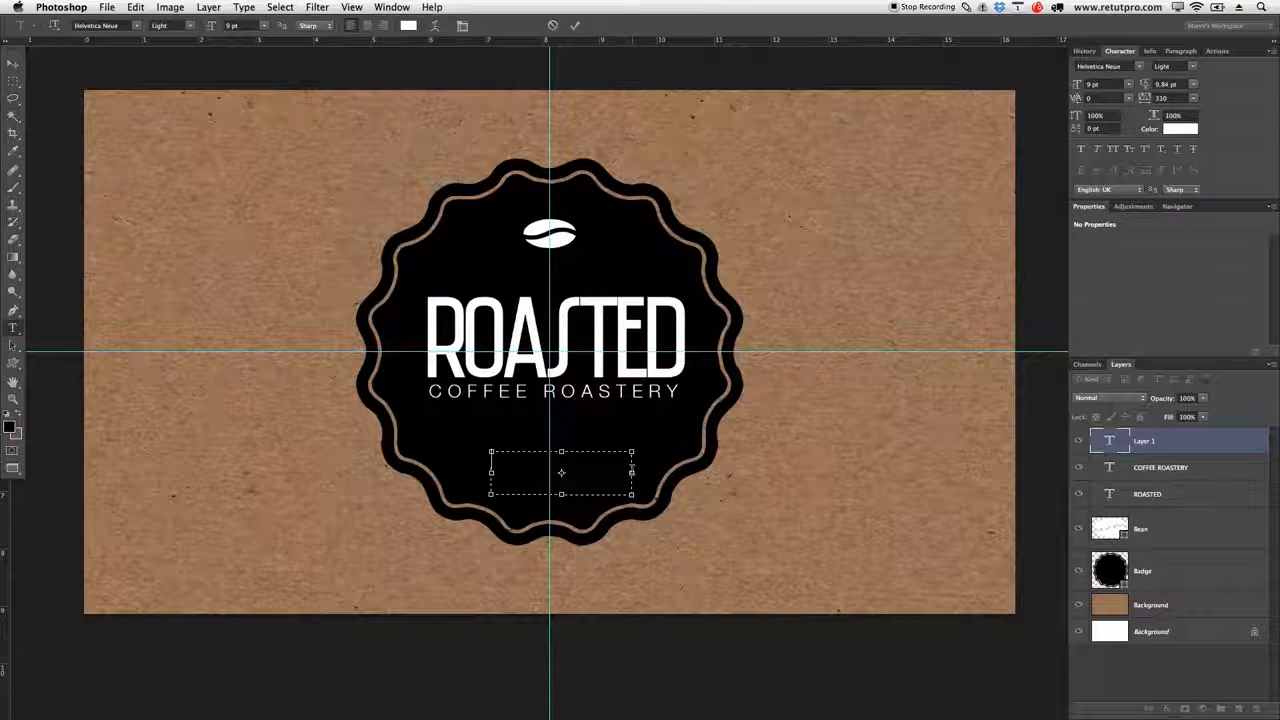
{"action": "type", "text": "SINCE"}
{"action": "key", "text": "Return"}
{"action": "type", "text": "2014"}
- Change the font of all the "SINCE 2014" text to Birch Std
{"action": "key", "text": "super+a"}
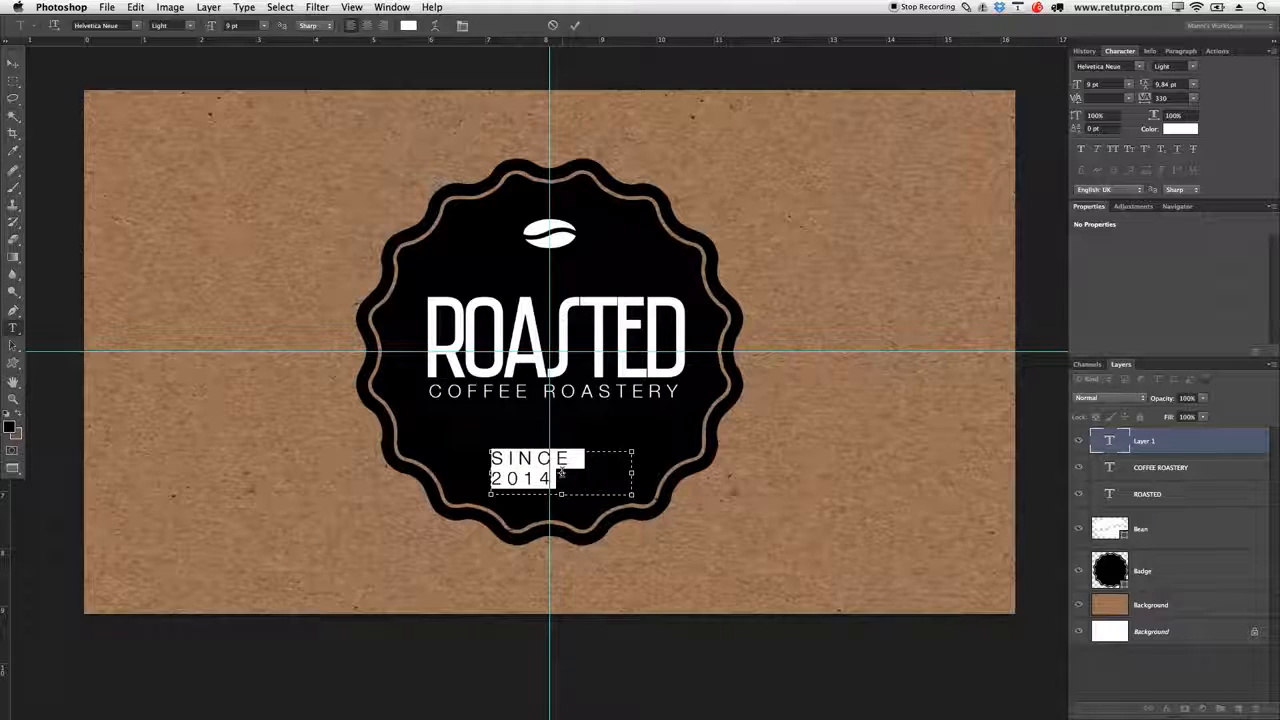
{"action": "left_click", "coordinate": [139, 26]}
{"action": "scroll", "coordinate": [136, 36], "scroll_direction": "up", "scroll_amount": 10}
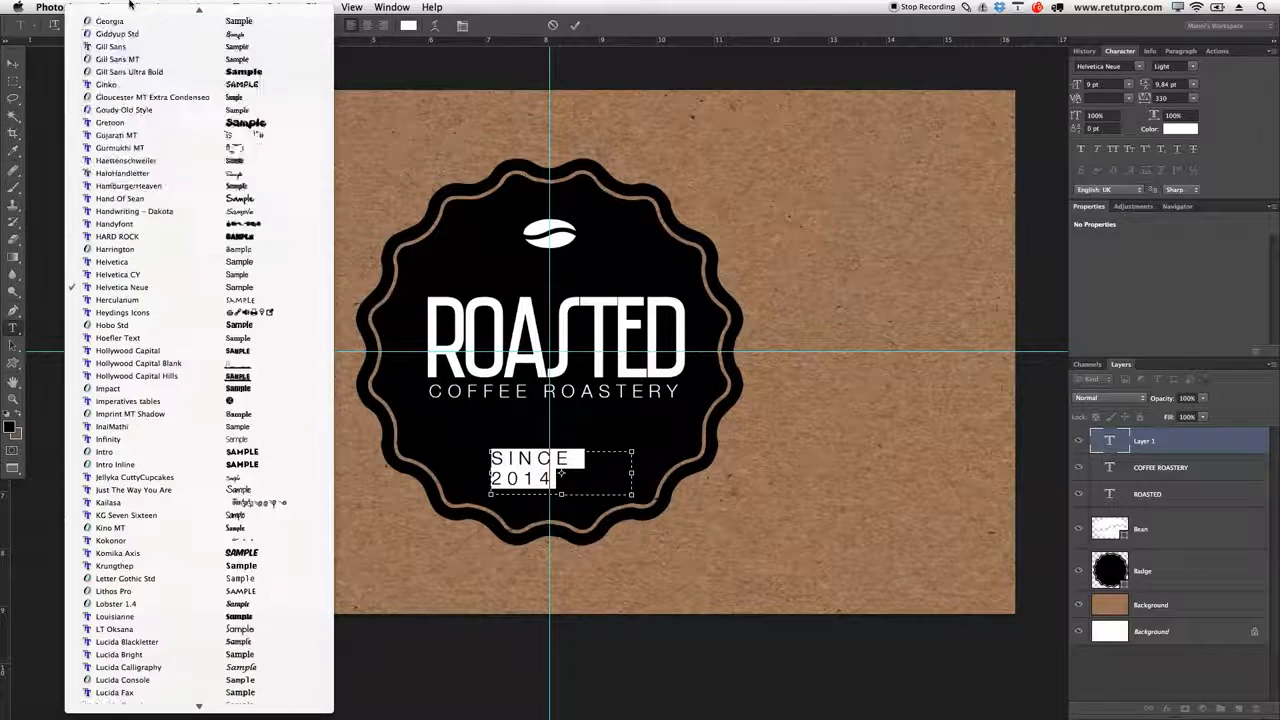
{"action": "scroll", "coordinate": [133, 10], "scroll_direction": "up", "scroll_amount": 2}
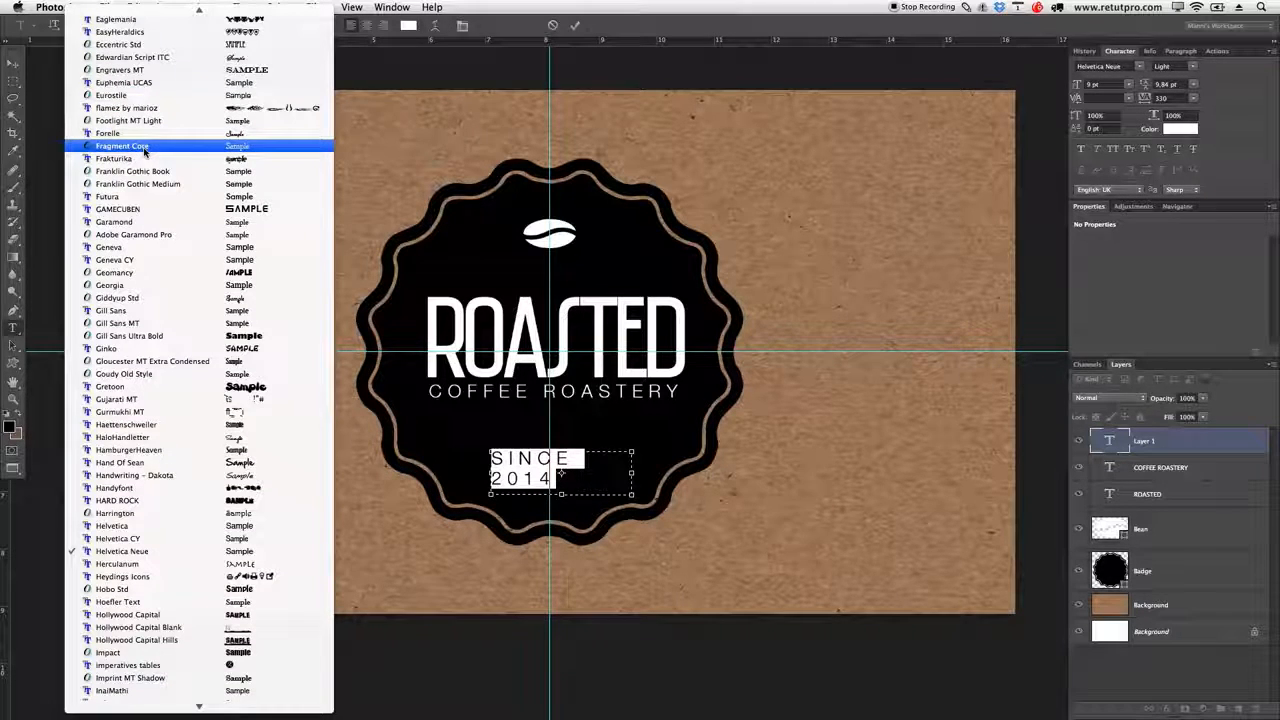
{"action": "scroll", "coordinate": [144, 151], "scroll_direction": "up", "scroll_amount": 20}
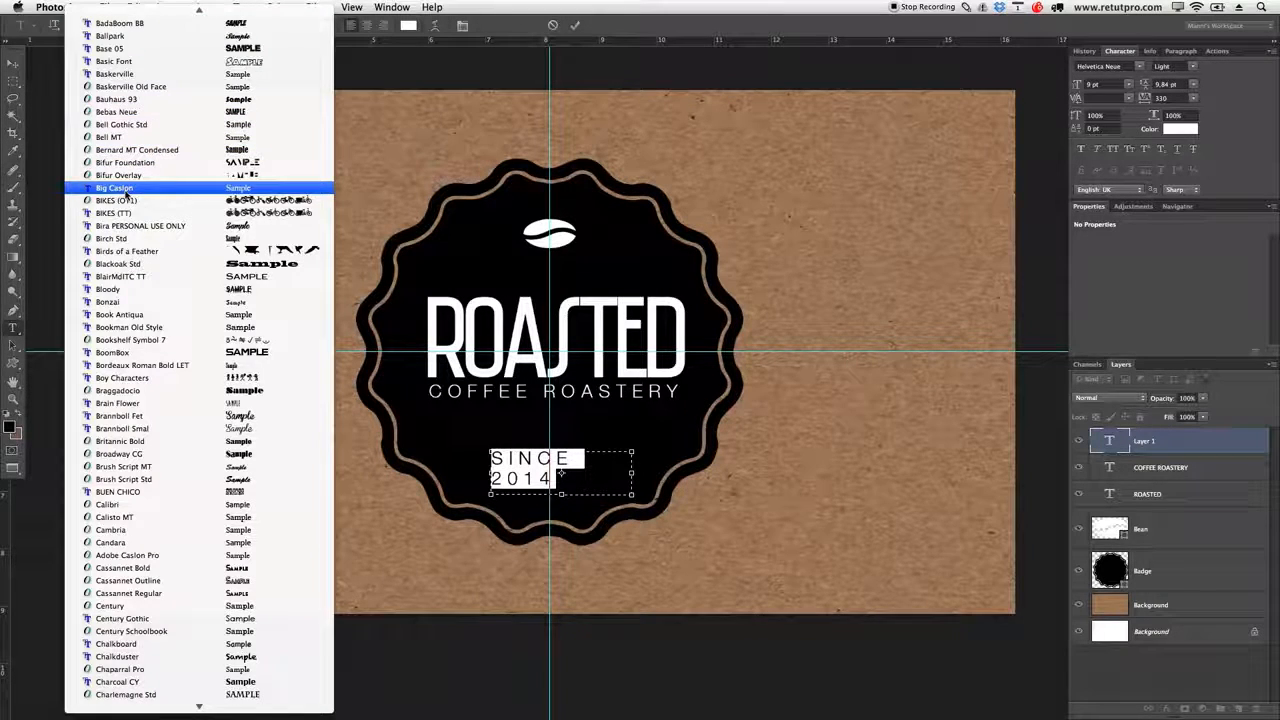
{"action": "left_click", "coordinate": [115, 238]}
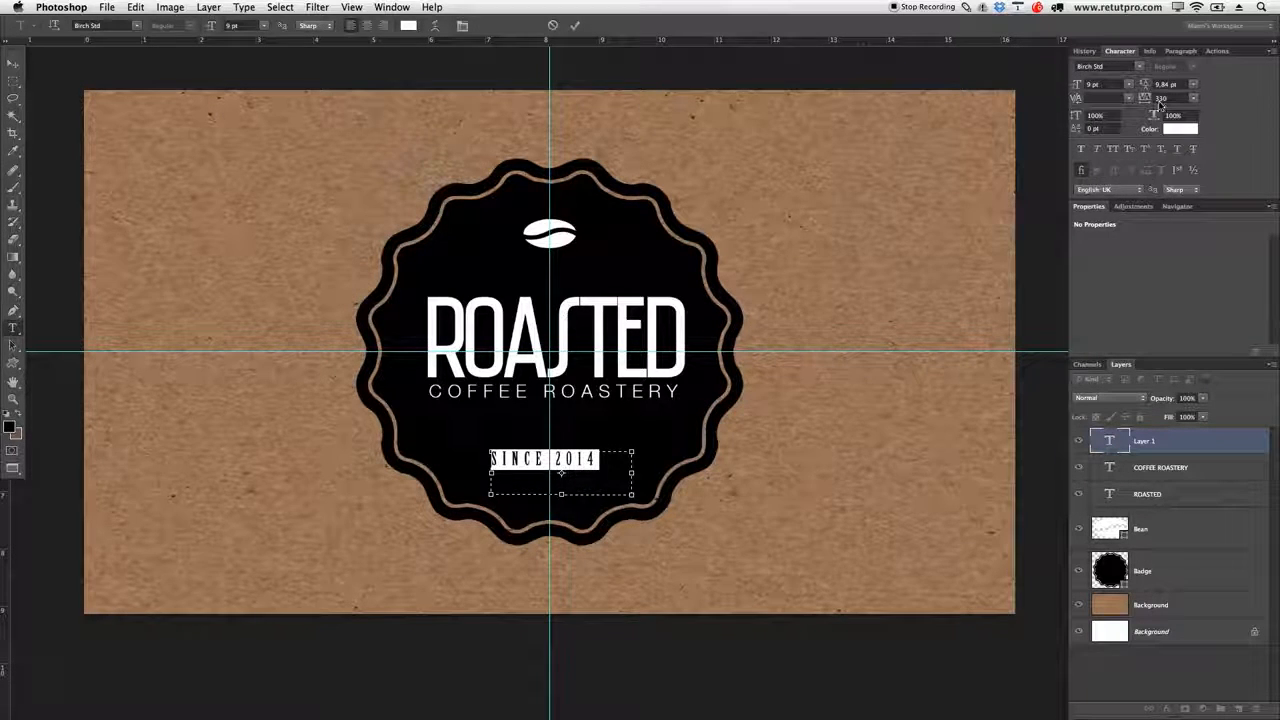
- Reduce the tracking of "SINCE 2014" to 230 and commit the text
{"action": "left_click_drag", "start_coordinate": [1147, 102], "coordinate": [1144, 102]}
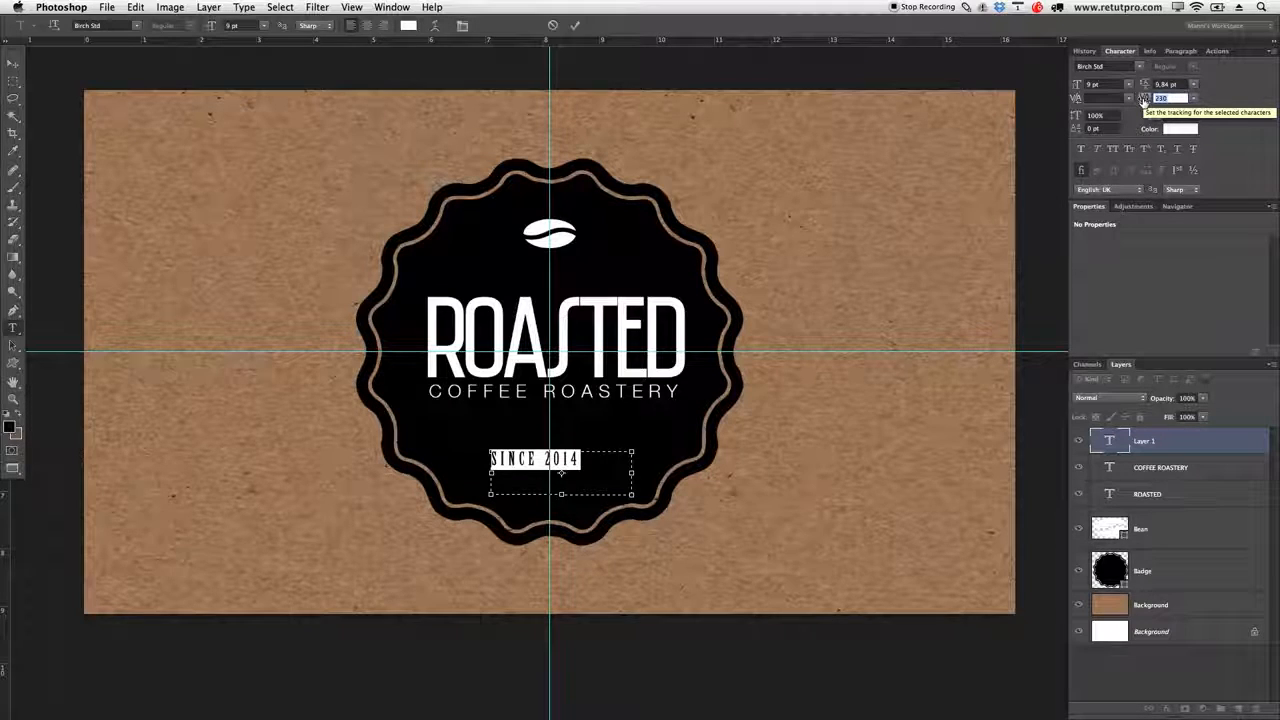
{"action": "left_click_drag", "start_coordinate": [1143, 100], "coordinate": [1147, 100]}
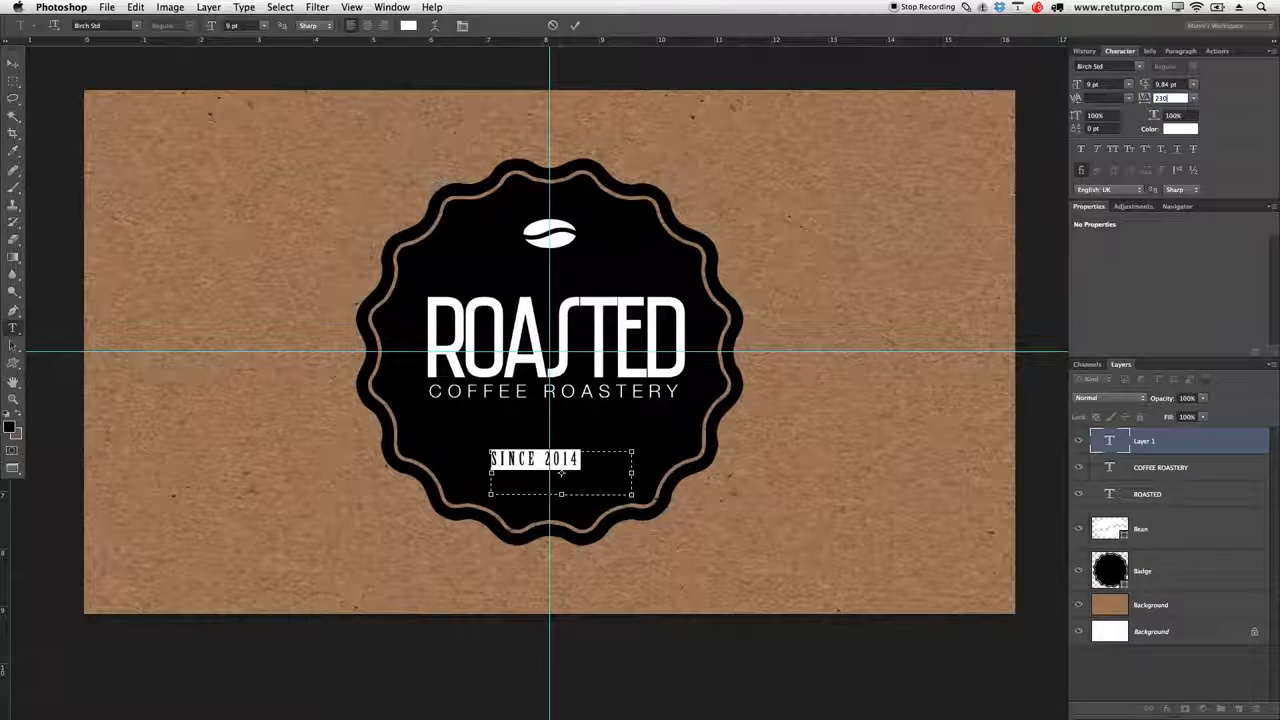
{"action": "left_click", "coordinate": [574, 27]}
- Move "SINCE 2014" down and right, centring it on the vertical guide
{"action": "key", "text": "v"}
{"action": "left_click_drag", "start_coordinate": [582, 471], "coordinate": [596, 480]}
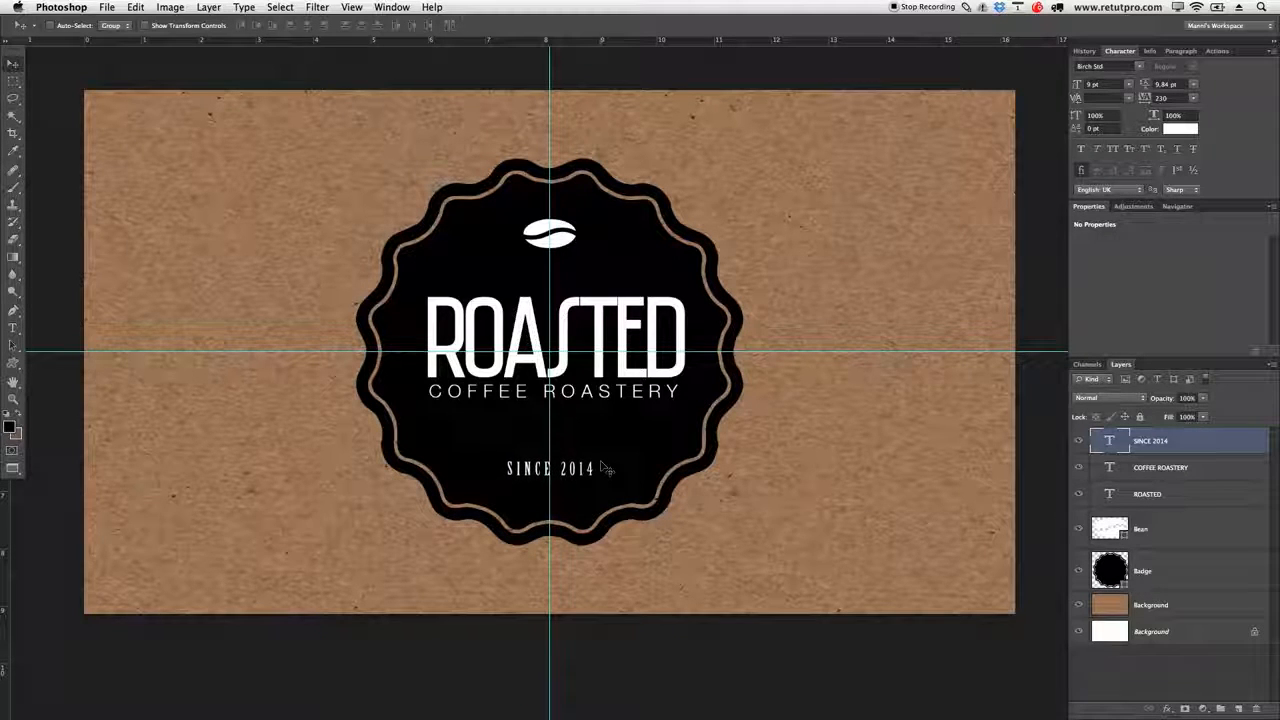
{"action": "key", "text": "Left"}
{"action": "key", "text": "Left"}
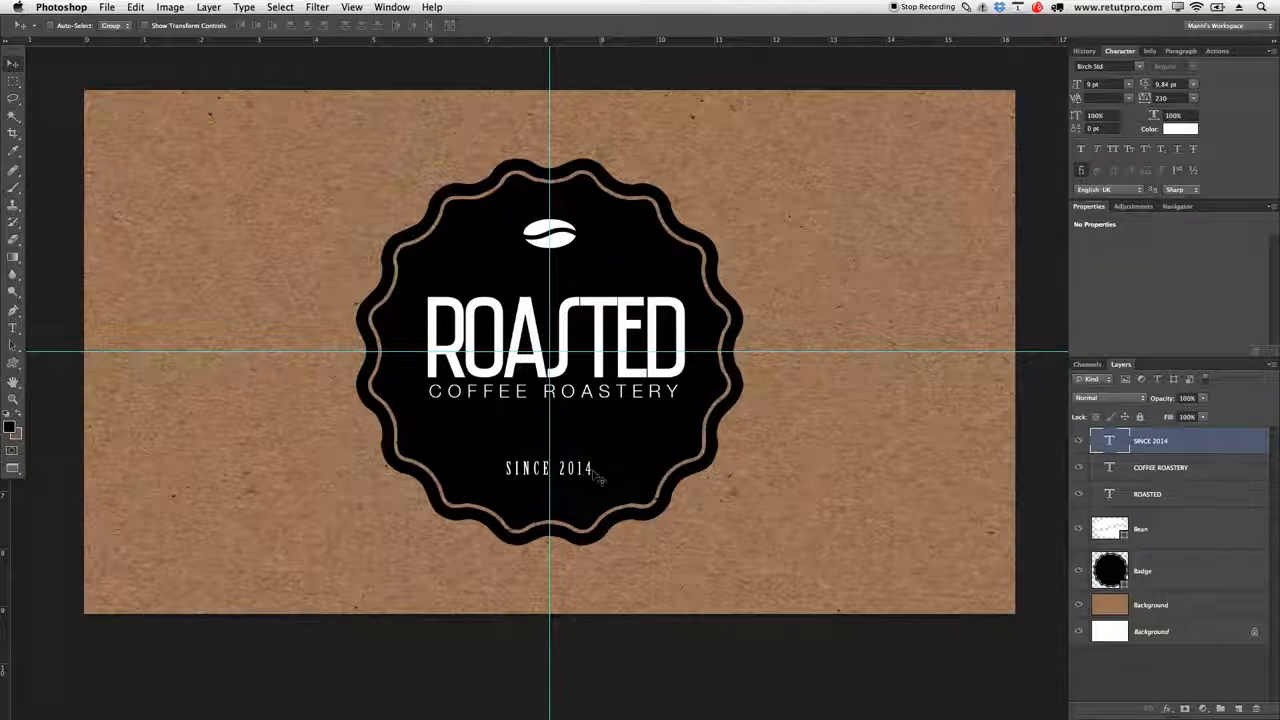
- Add a new layer above the "SINCE 2014" text and name it "Line"
{"action": "key", "text": "z"}
{"action": "left_click_drag", "start_coordinate": [566, 437], "coordinate": [608, 422]}
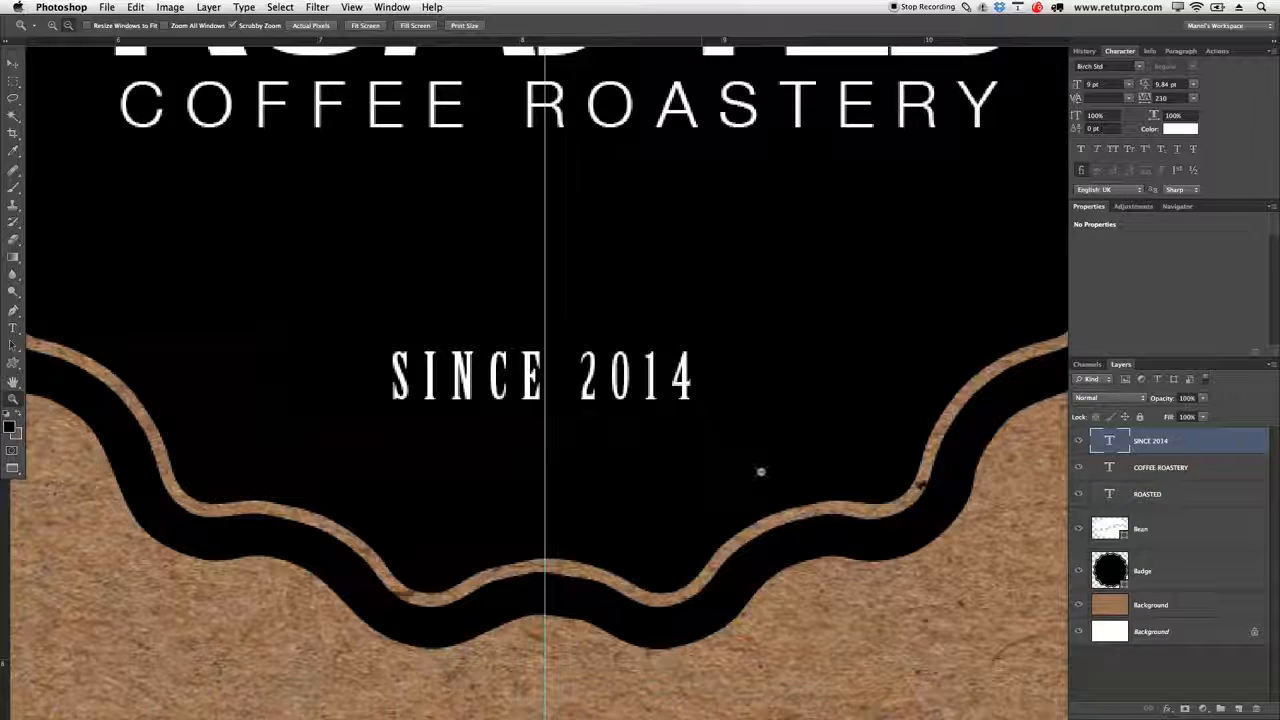
{"action": "left_click", "coordinate": [1238, 706]}
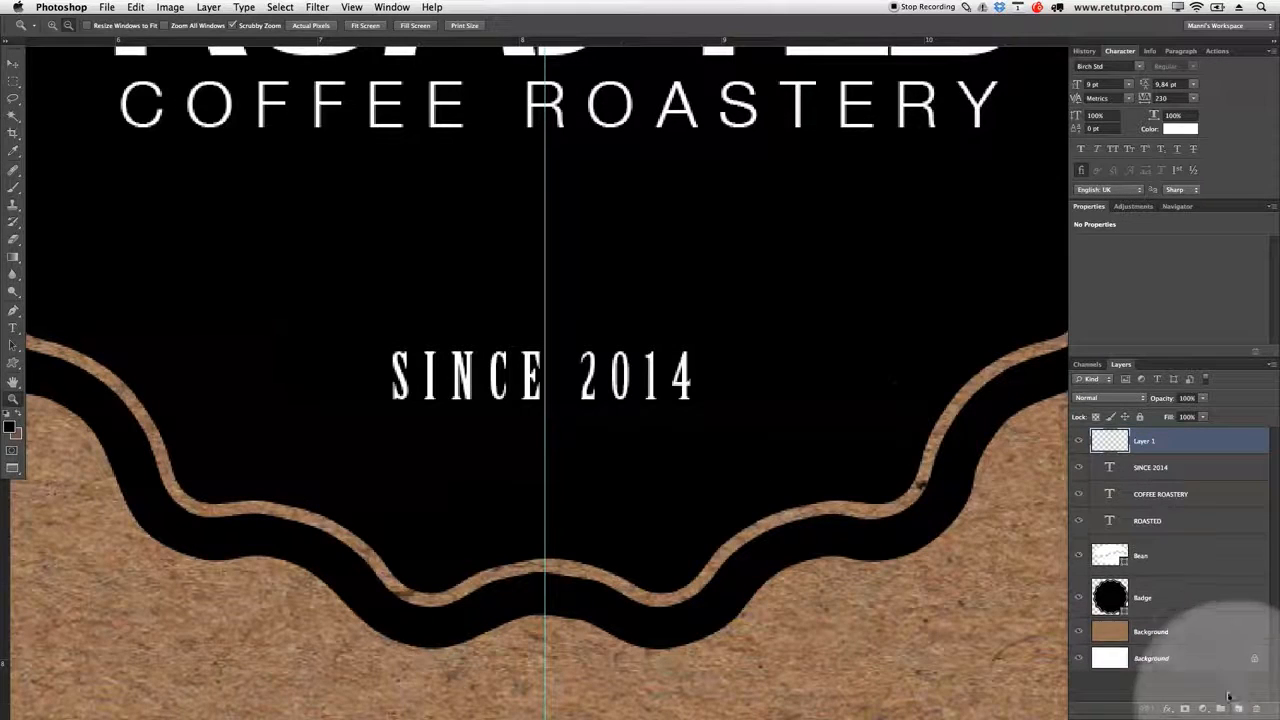
{"action": "type", "text": "Line"}
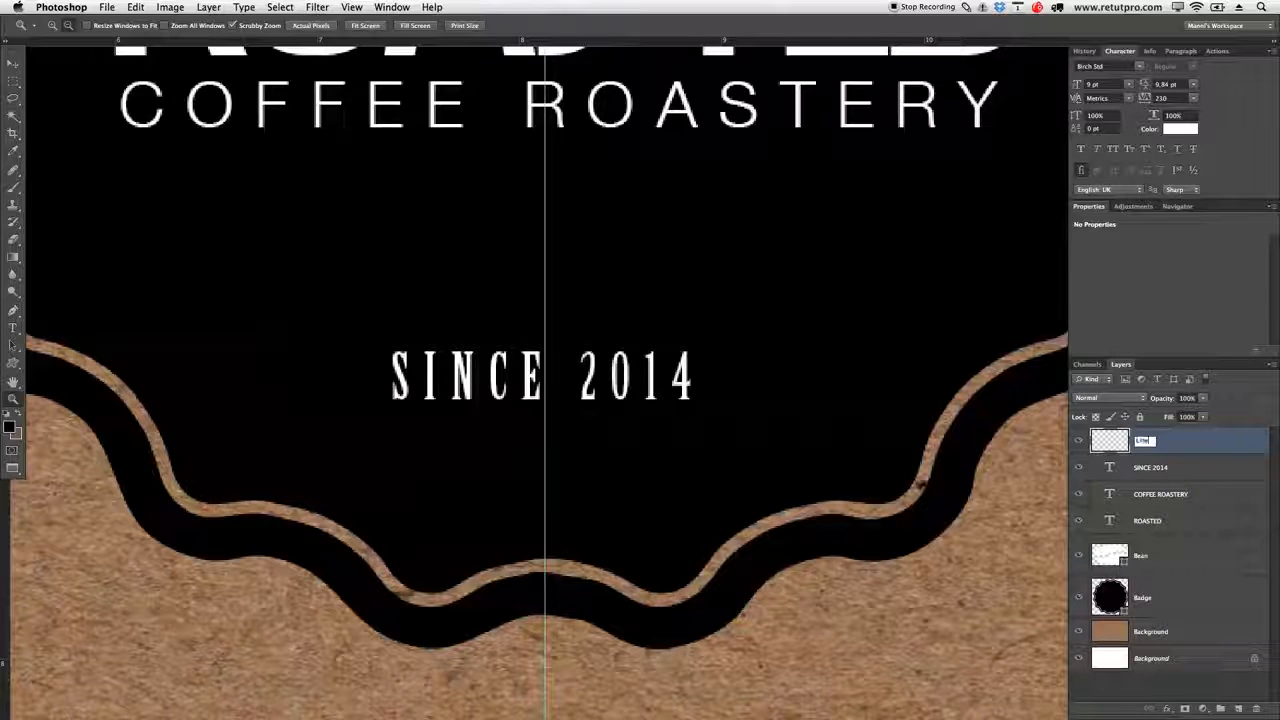
{"action": "key", "text": "Return"}
- Place two vertical guides, one just outside each end of the "SINCE 2014" text
{"action": "key", "text": "m"}
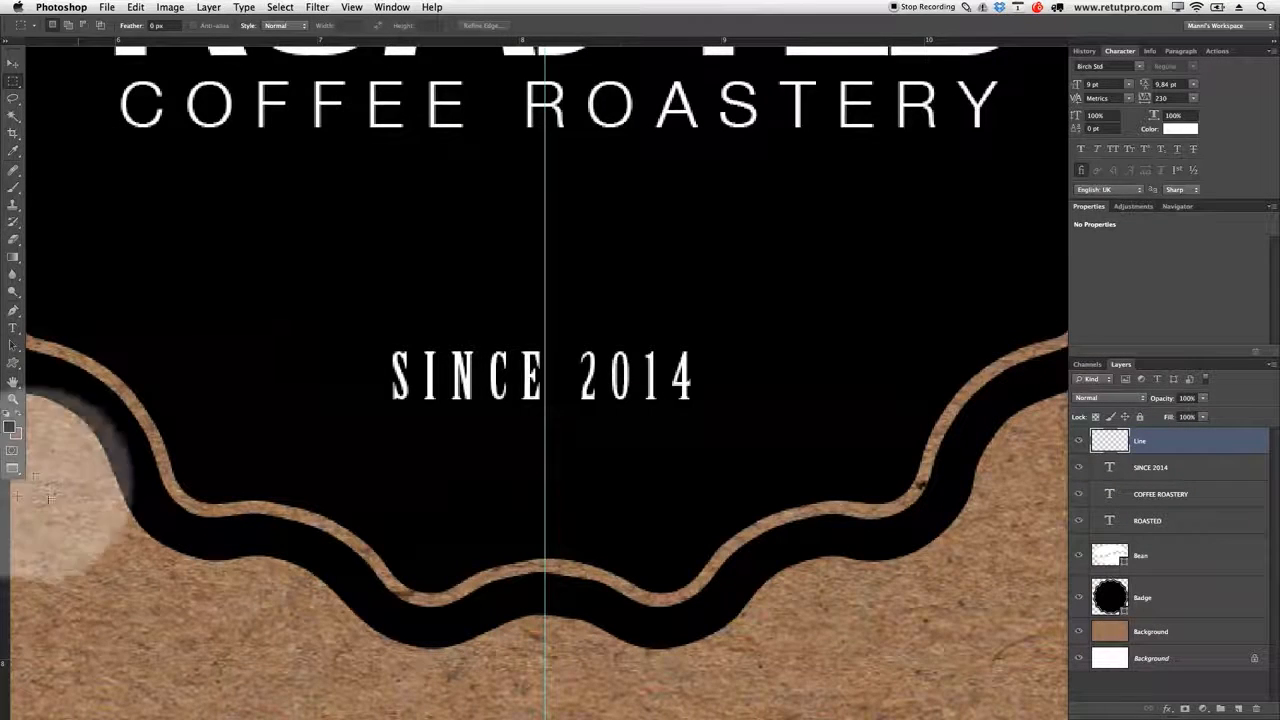
{"action": "left_click_drag", "start_coordinate": [15, 497], "coordinate": [384, 467]}
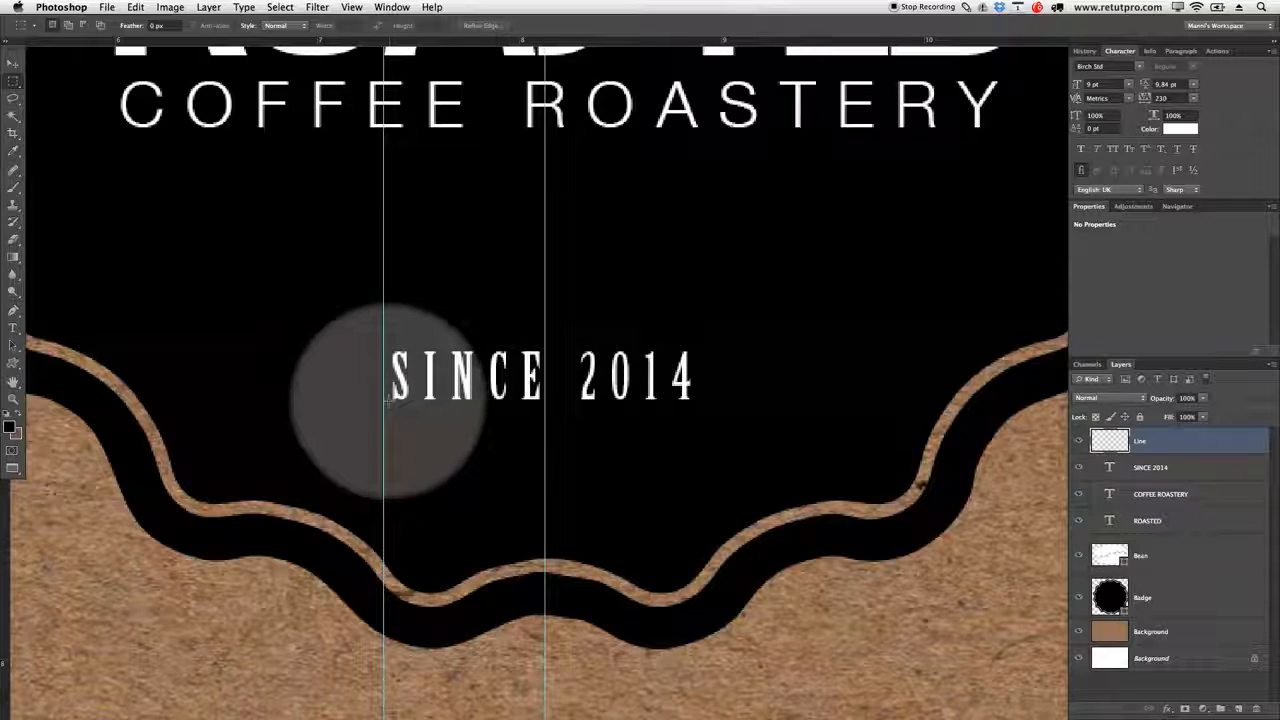
{"action": "left_click_drag", "start_coordinate": [5, 520], "coordinate": [701, 449]}
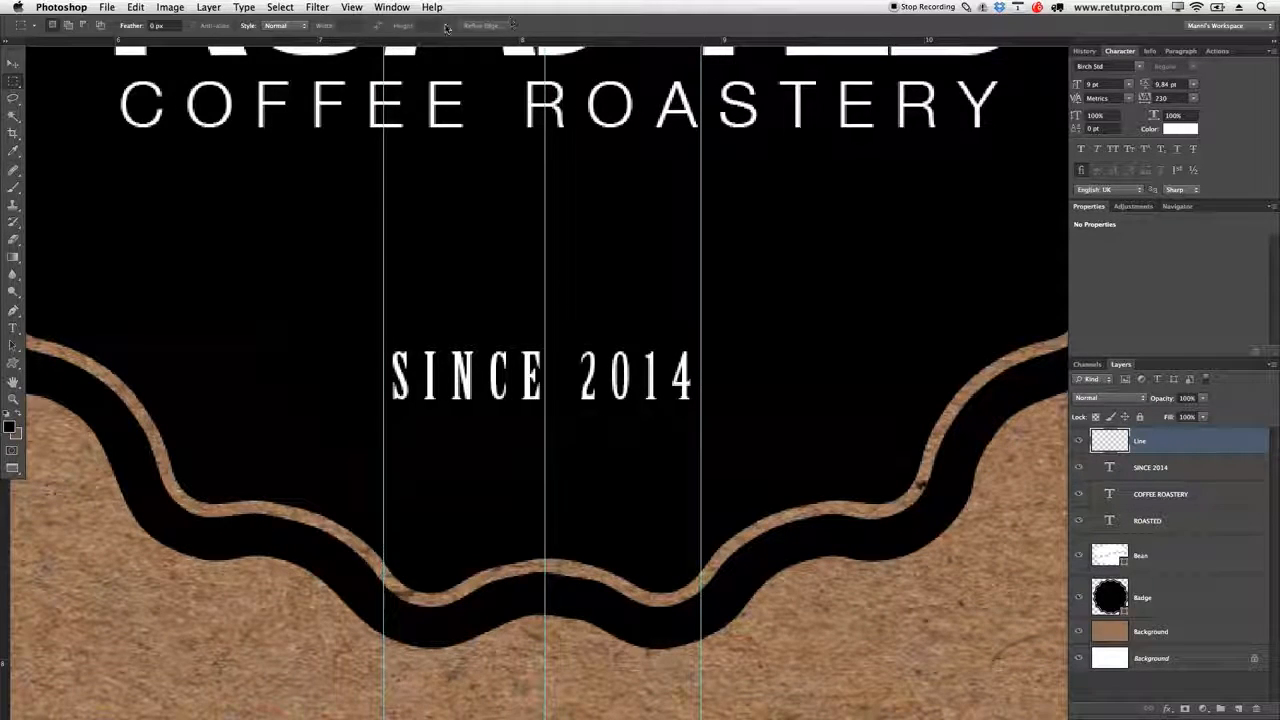
- Fill a thin rectangular selection between the two outer guides above "SINCE 2014" with white, and deselect
{"action": "left_click_drag", "start_coordinate": [383, 297], "coordinate": [699, 304]}
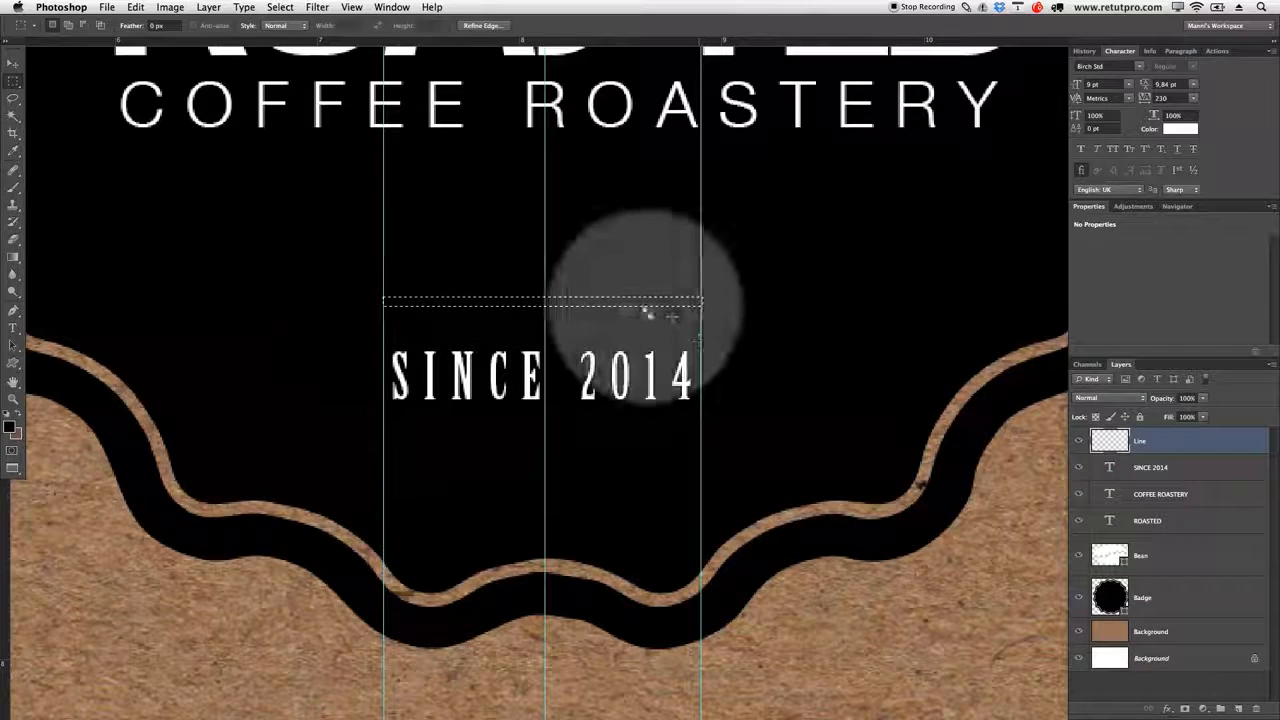
{"action": "right_click", "coordinate": [634, 306]}
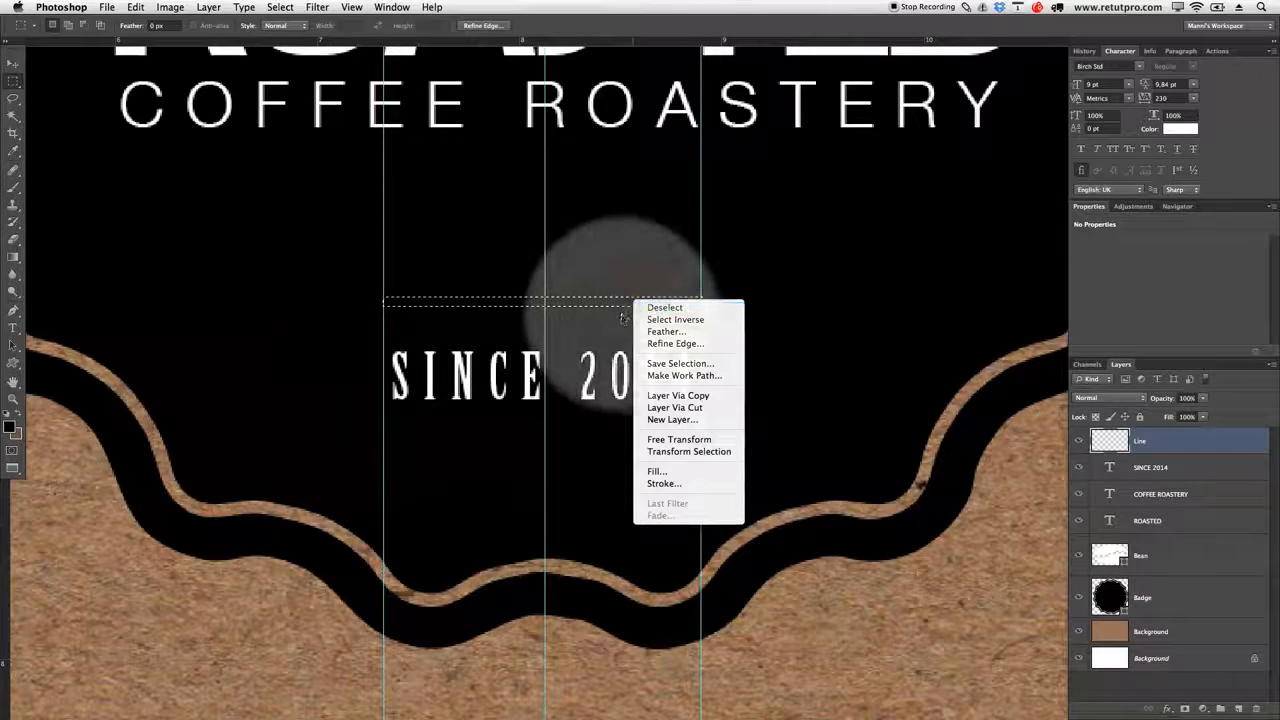
{"action": "right_click", "coordinate": [621, 306]}
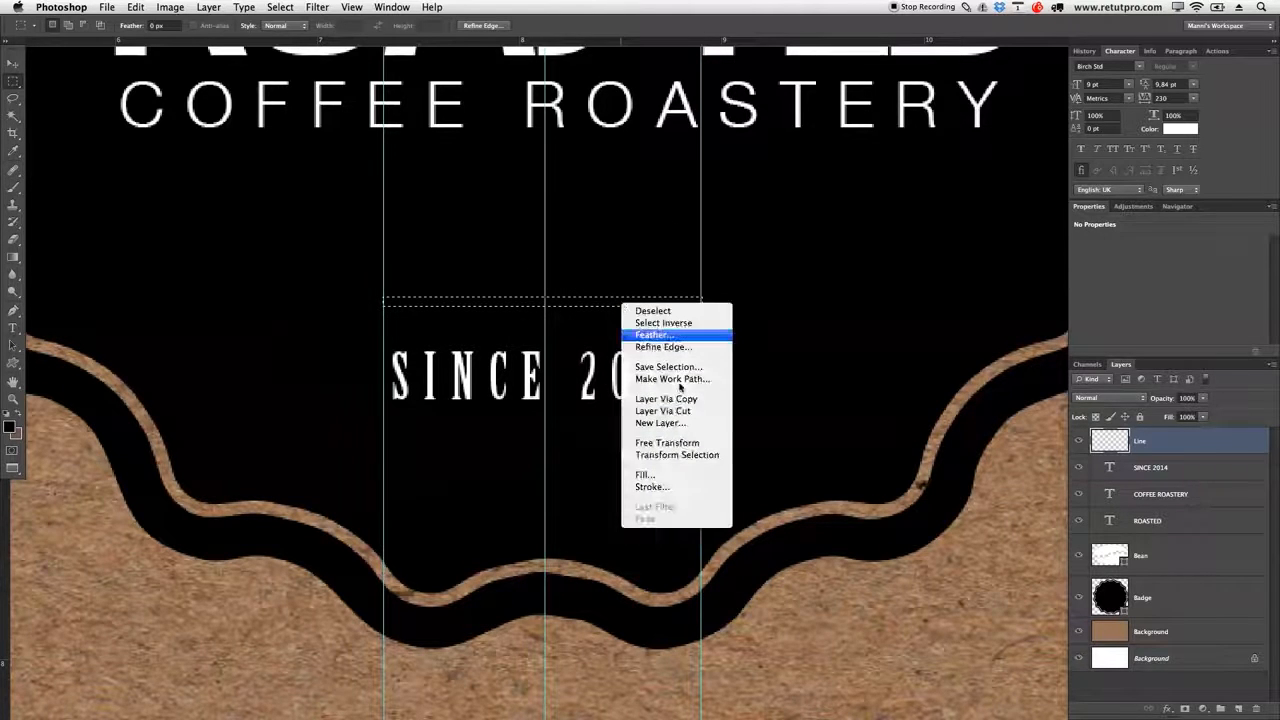
{"action": "left_click", "coordinate": [684, 480]}
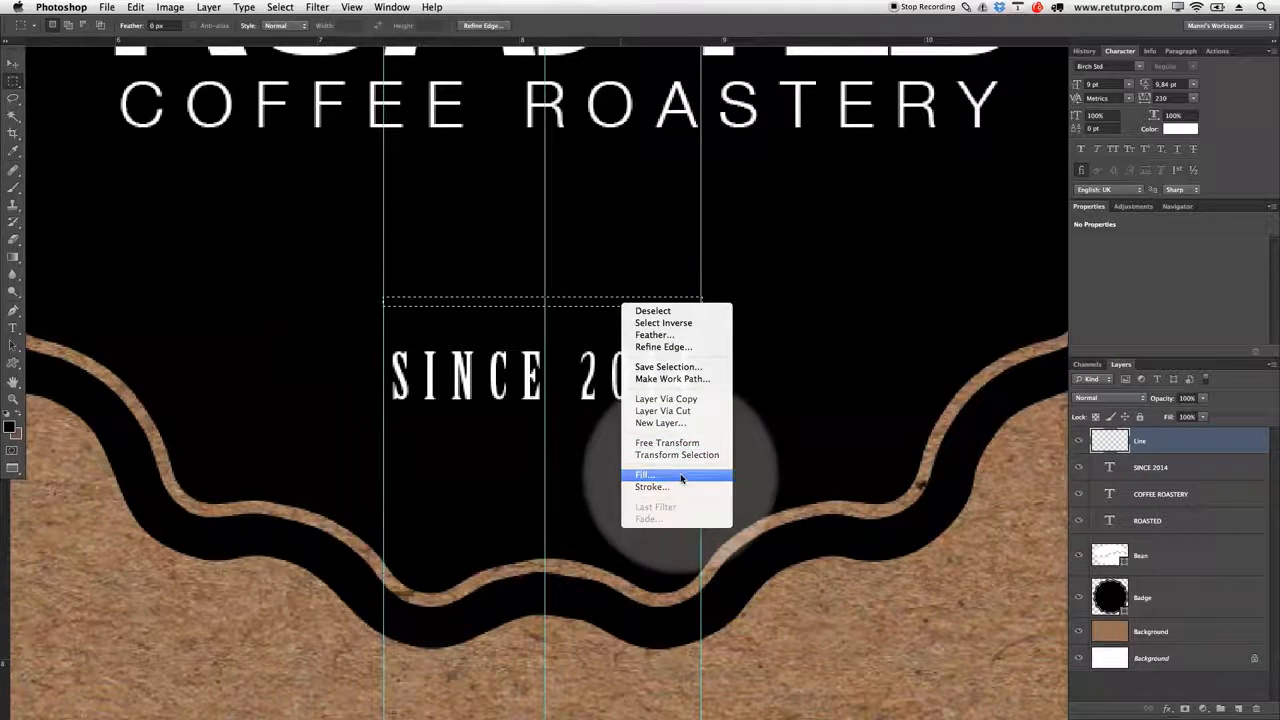
{"action": "left_click", "coordinate": [865, 157]}
{"action": "left_click", "coordinate": [882, 157]}
{"action": "left_click", "coordinate": [1005, 147]}
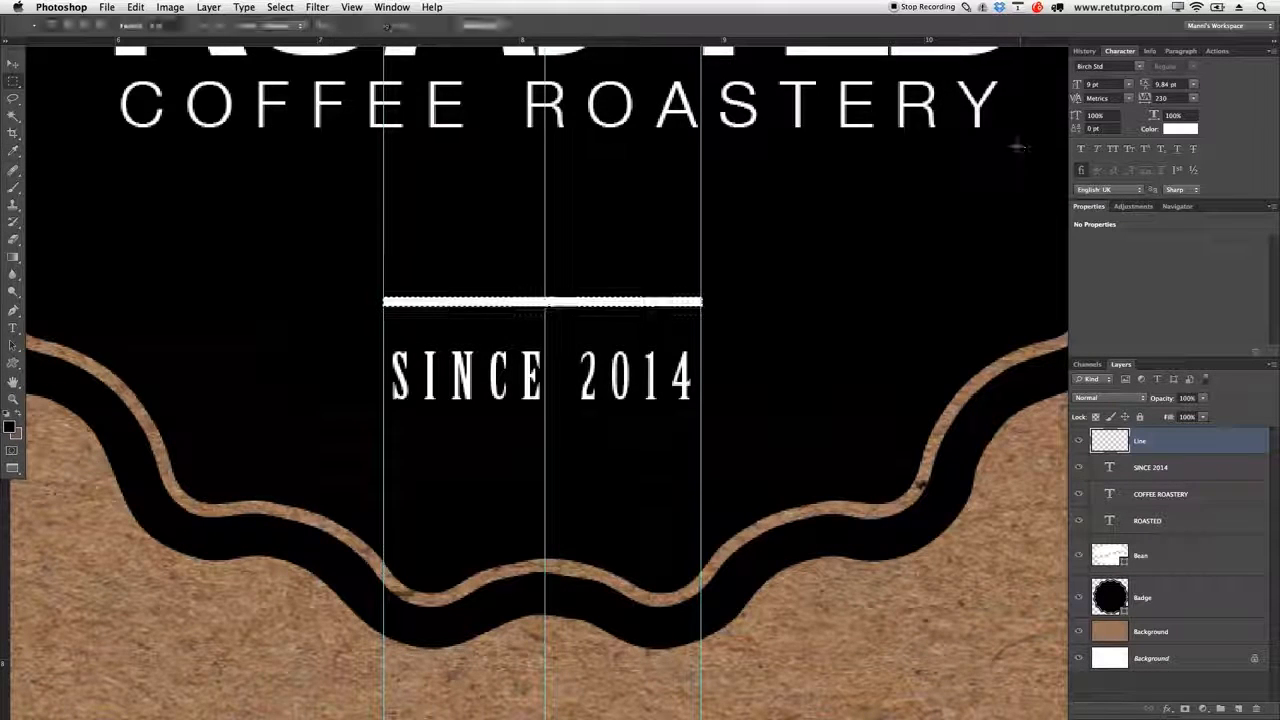
{"action": "key", "text": "z"}
{"action": "key", "text": "super+d"}
- Thin the white line above "SINCE 2014" by selecting and deleting a strip along its upper edge
{"action": "left_click", "coordinate": [790, 310], "text": "alt"}
{"action": "left_click_drag", "start_coordinate": [744, 331], "coordinate": [694, 369]}
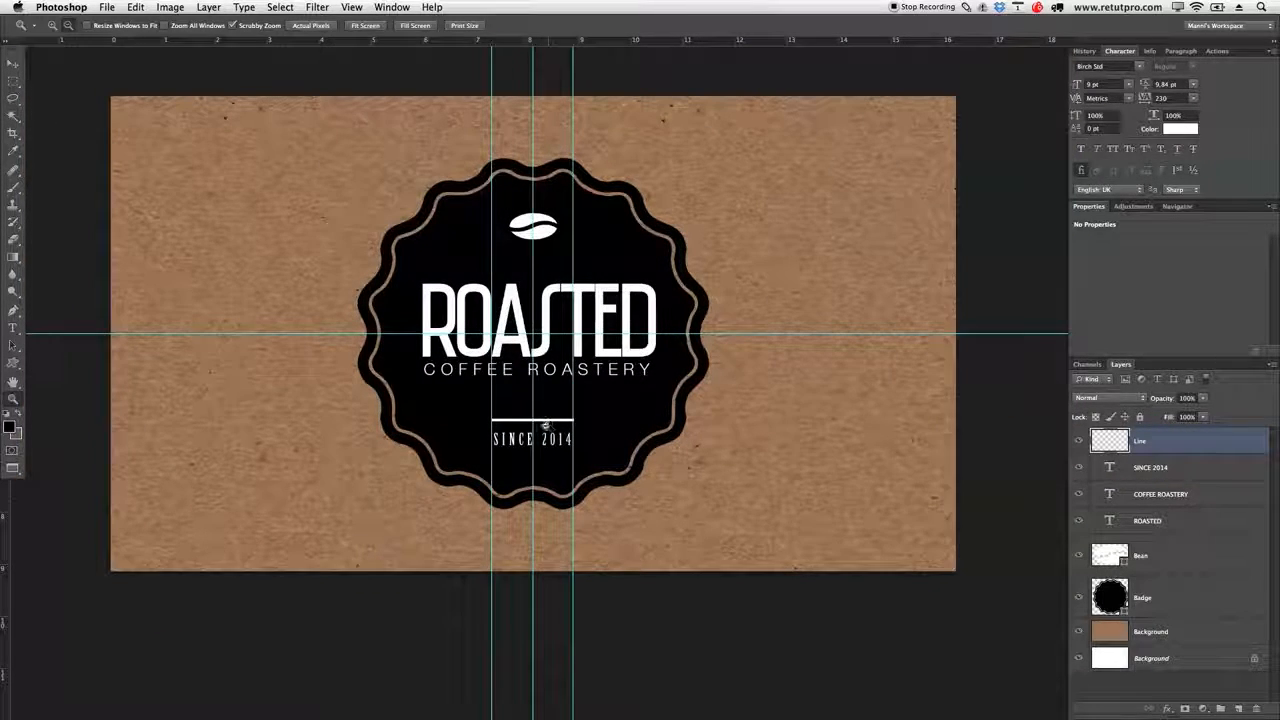
{"action": "left_click_drag", "start_coordinate": [552, 419], "coordinate": [641, 407]}
{"action": "scroll", "coordinate": [641, 407], "scroll_direction": "down", "scroll_amount": 5}
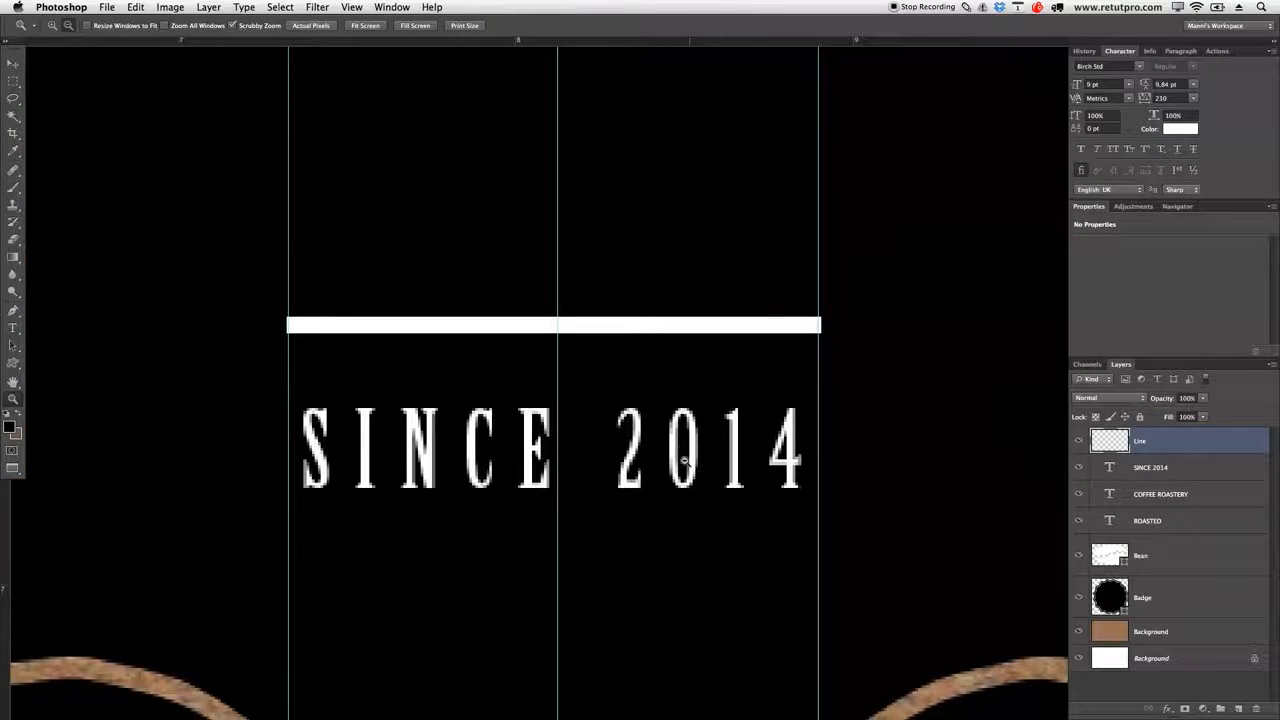
{"action": "key", "text": "m"}
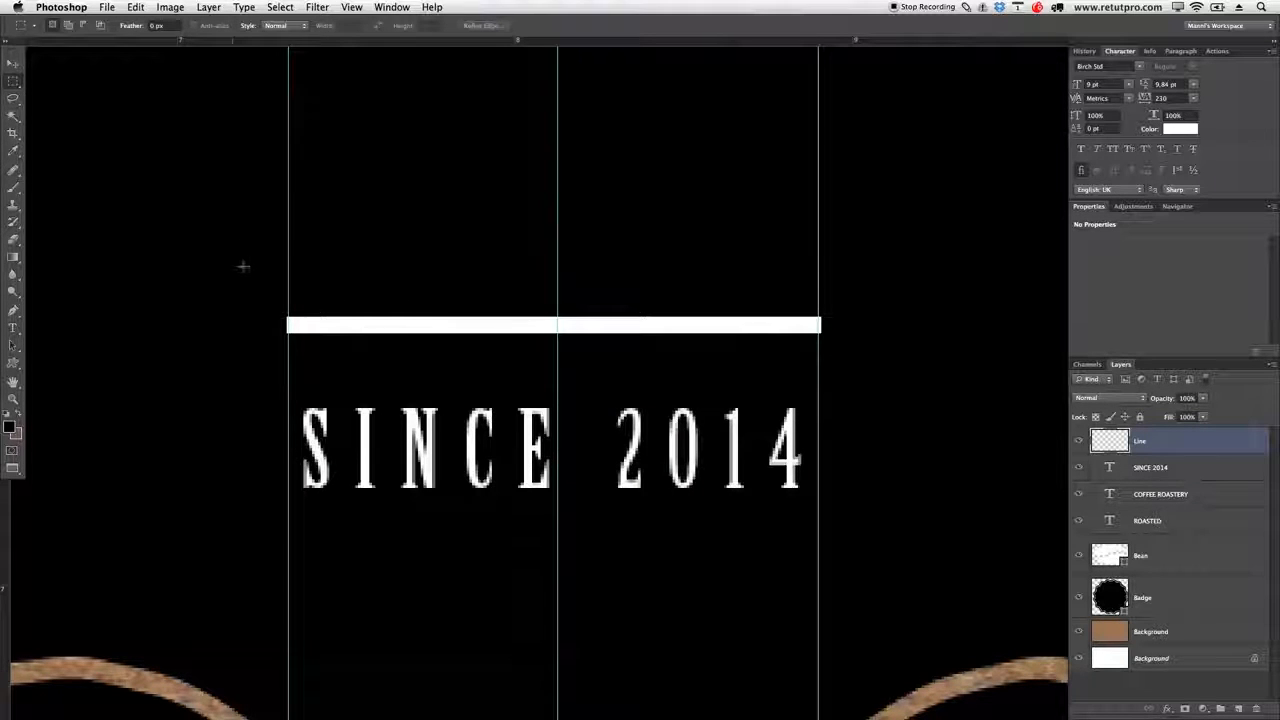
{"action": "left_click_drag", "start_coordinate": [713, 281], "coordinate": [852, 321]}
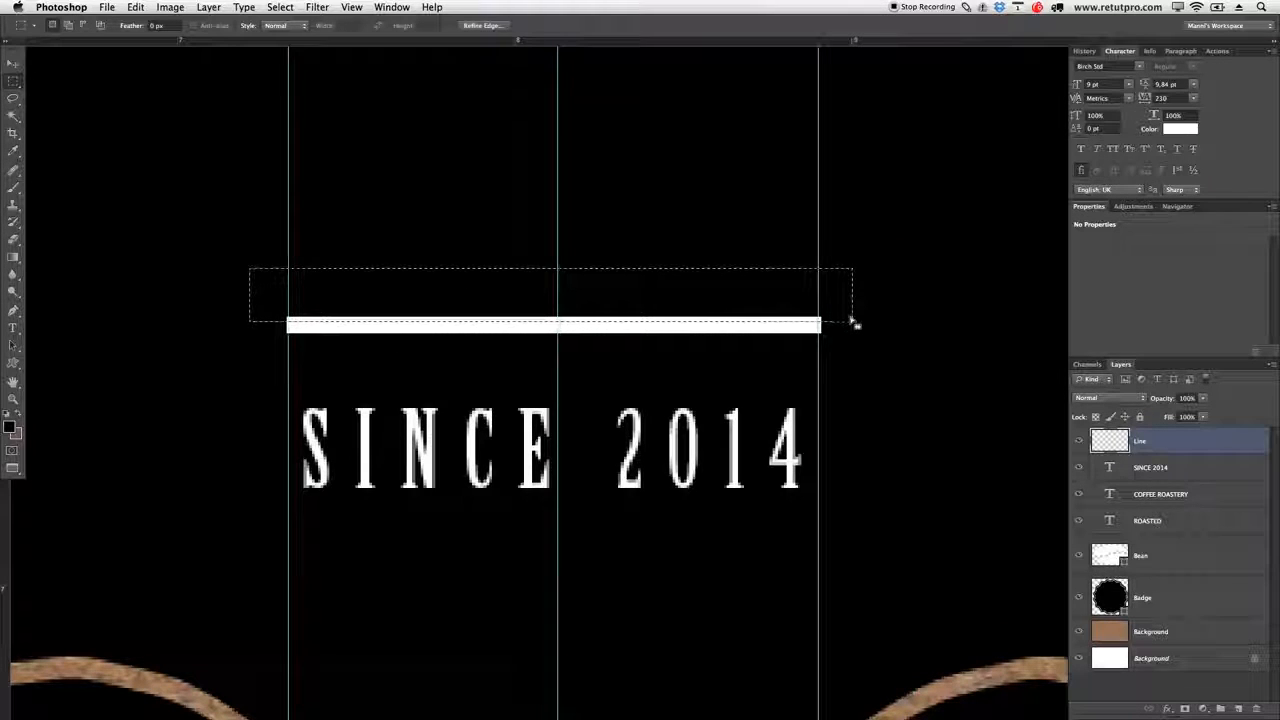
{"action": "key", "text": "Delete"}
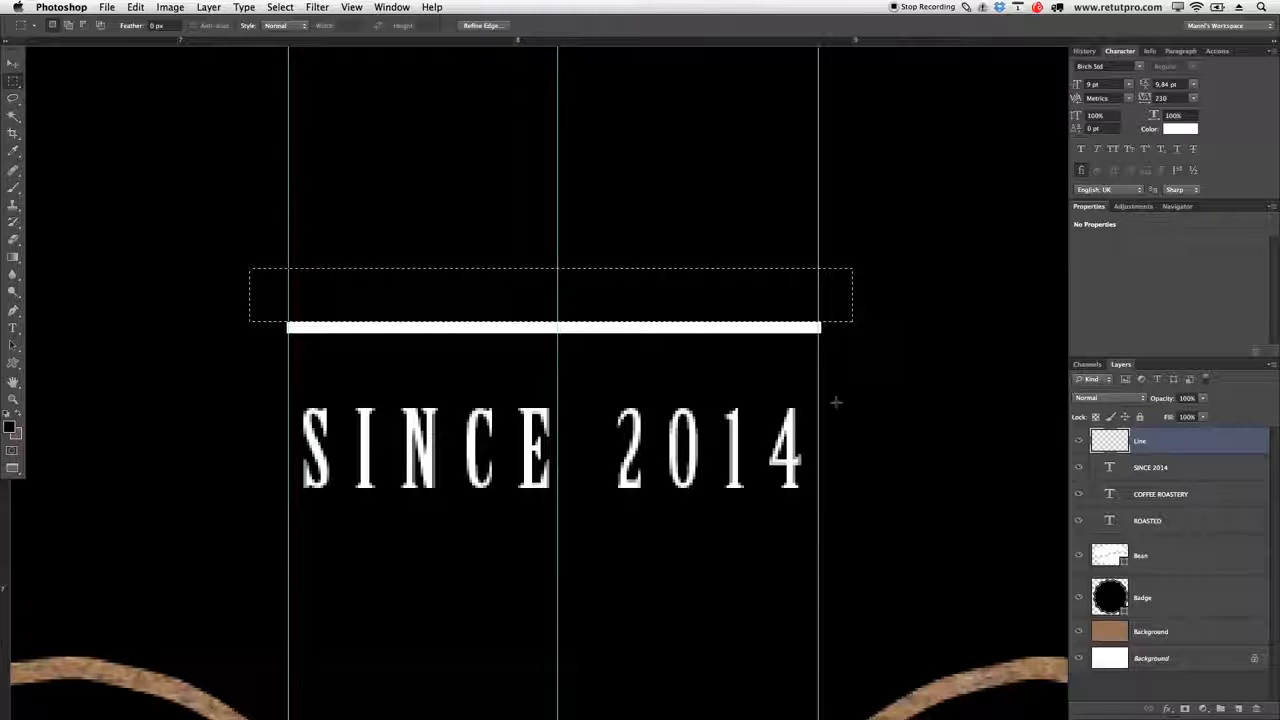
{"action": "key", "text": "z"}
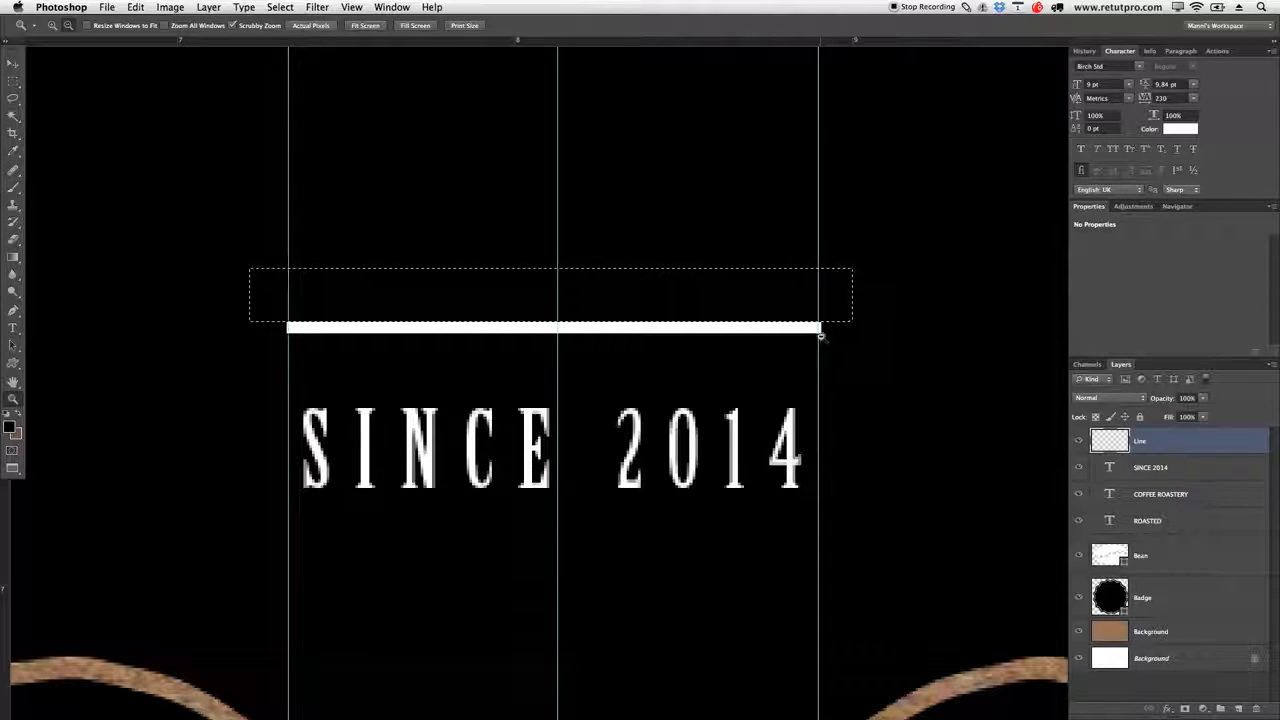
- Deselect the strip above the white line and clear all guides from the document
{"action": "key", "text": "super+d"}
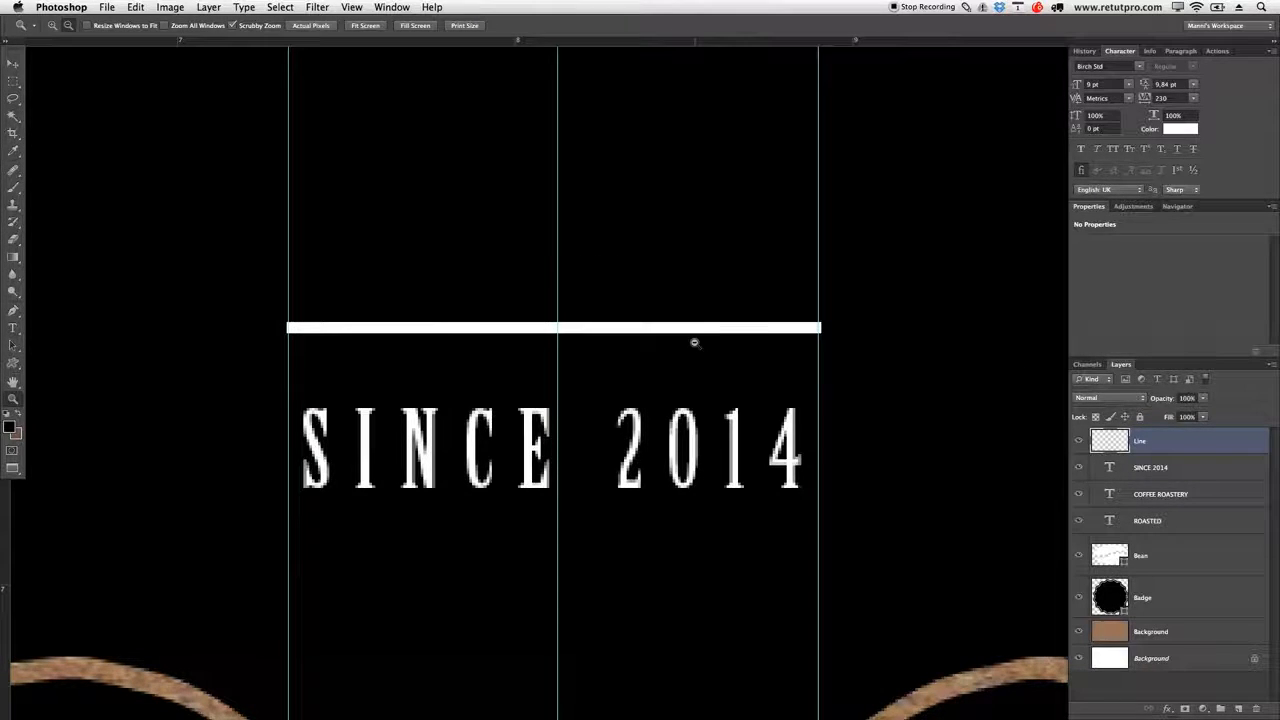
{"action": "key", "text": "super+0"}
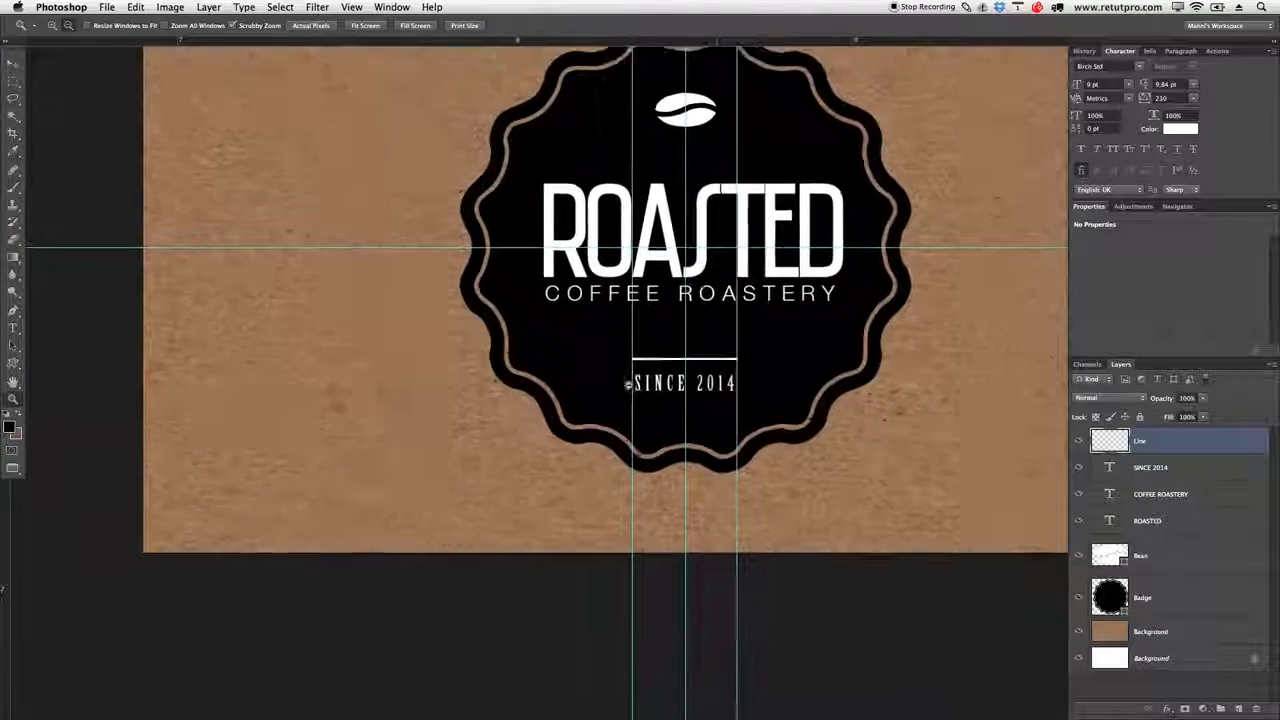
{"action": "left_click_drag", "start_coordinate": [768, 348], "coordinate": [718, 412]}
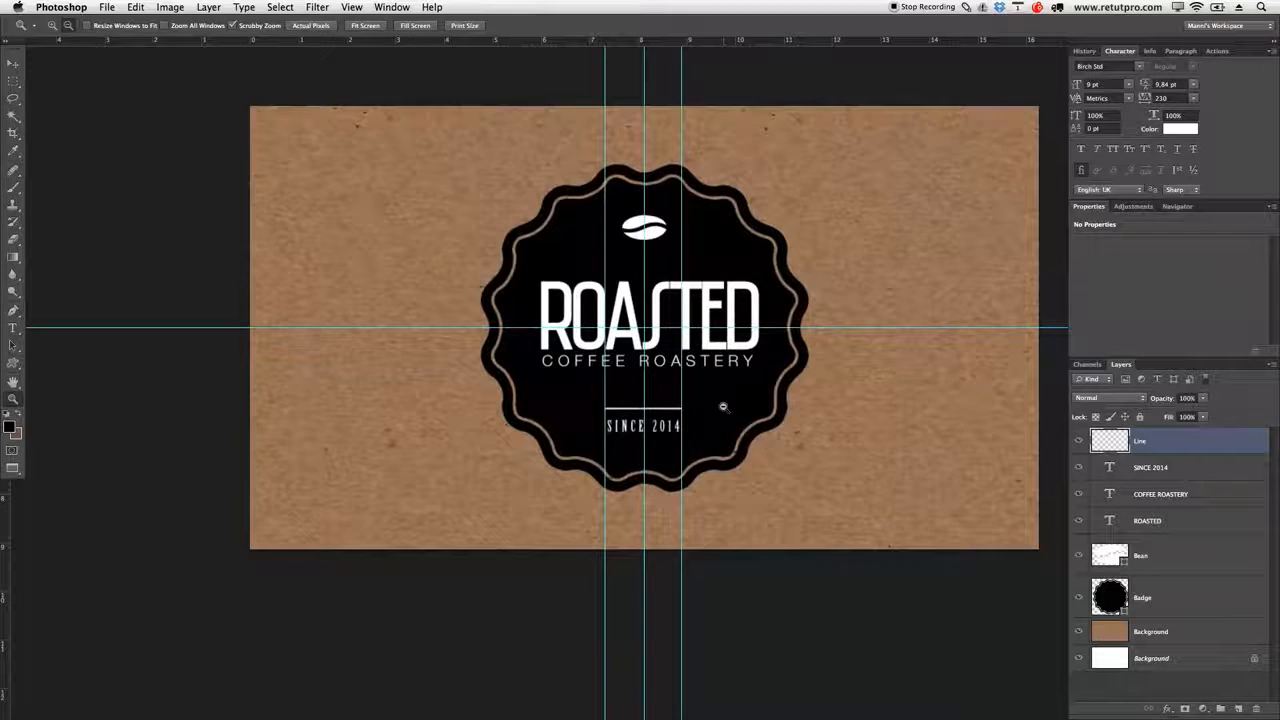
{"action": "left_click", "coordinate": [353, 7]}
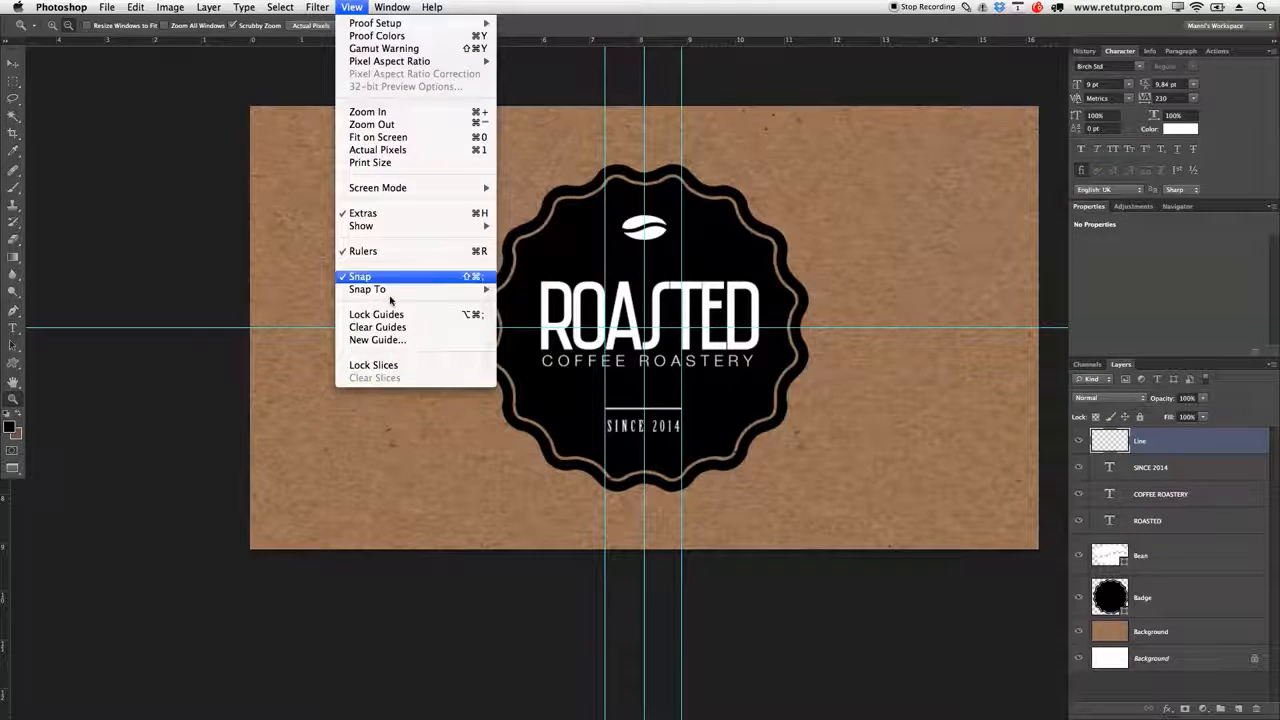
{"action": "left_click", "coordinate": [390, 328]}
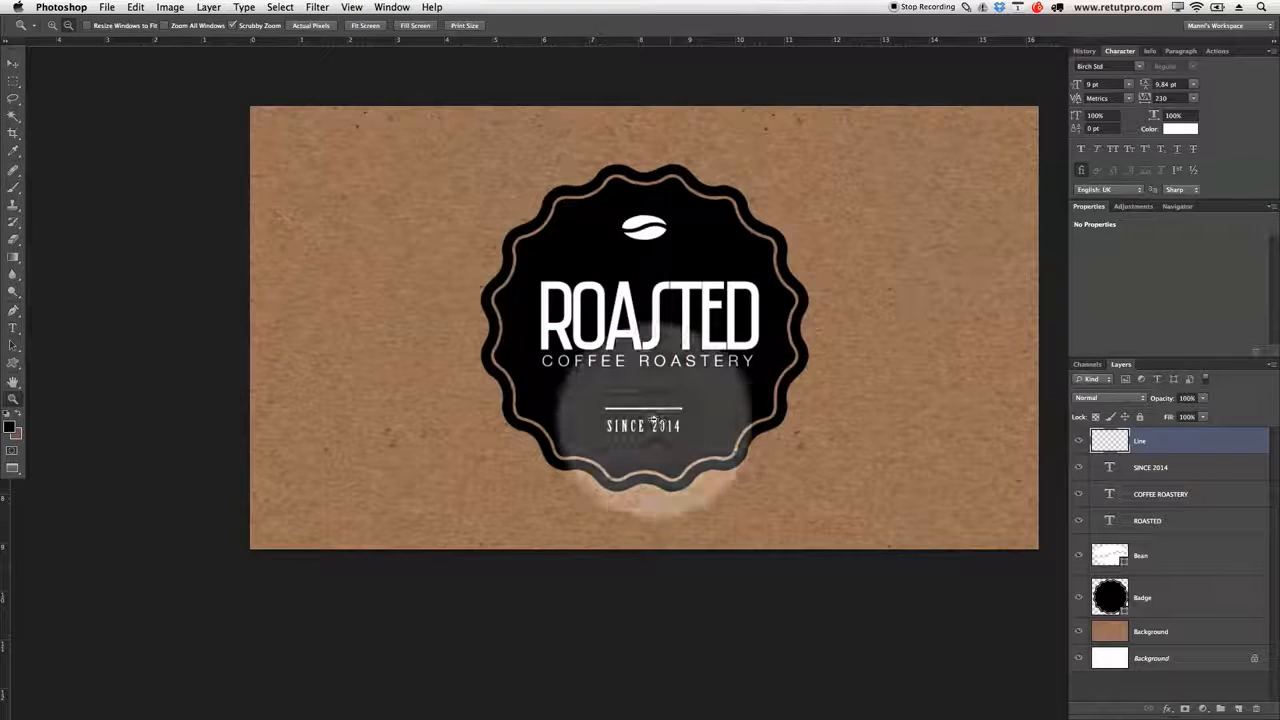
- Trim another strip off the upper edge of the white line above "SINCE 2014" to make it thinner
{"action": "left_click_drag", "start_coordinate": [672, 426], "coordinate": [766, 432]}
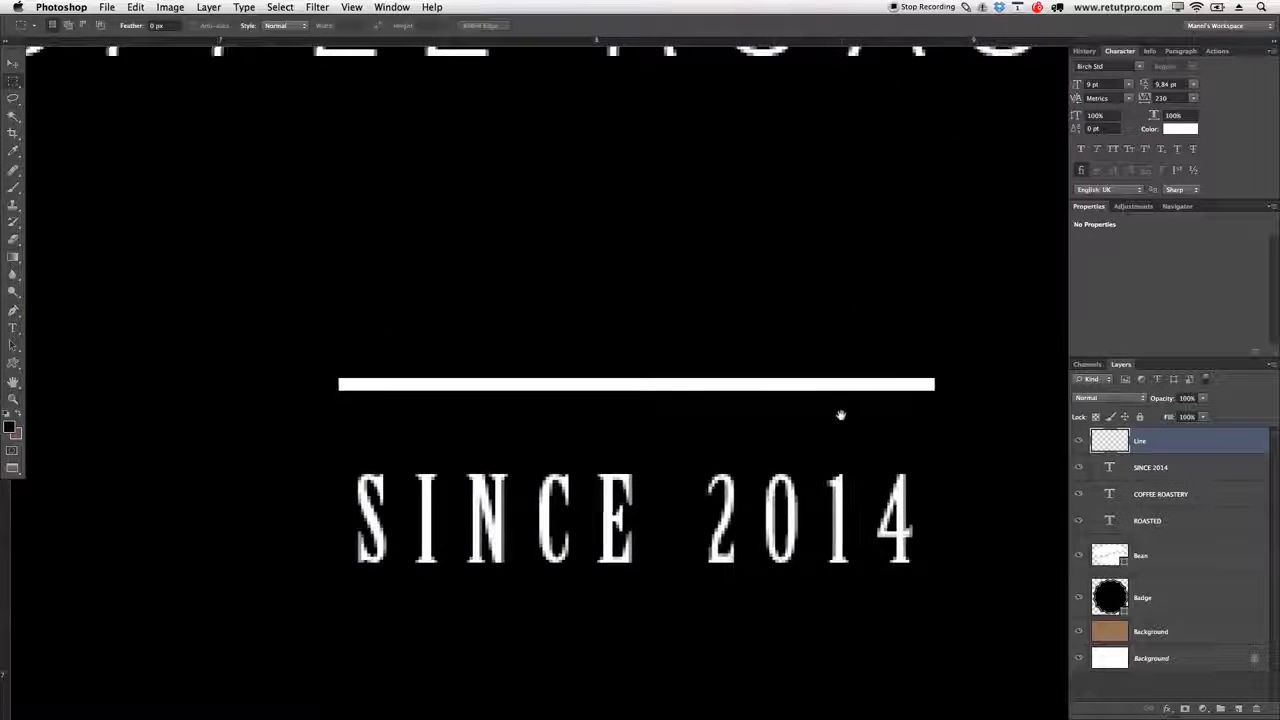
{"action": "scroll", "coordinate": [800, 412], "scroll_direction": "right", "scroll_amount": 3}
{"action": "left_click_drag", "start_coordinate": [205, 320], "coordinate": [948, 375]}
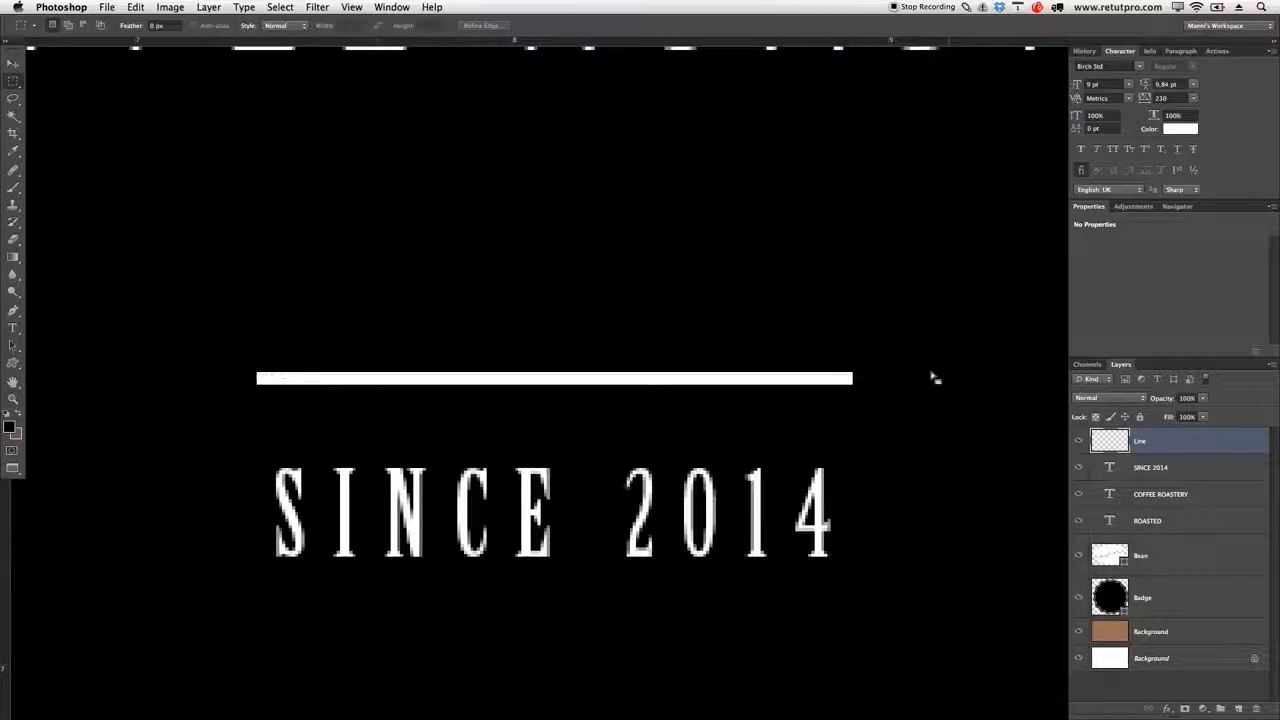
{"action": "left_click", "coordinate": [850, 380]}
{"action": "key", "text": "z"}
{"action": "left_click_drag", "start_coordinate": [817, 366], "coordinate": [672, 414]}
{"action": "left_click", "coordinate": [742, 389]}
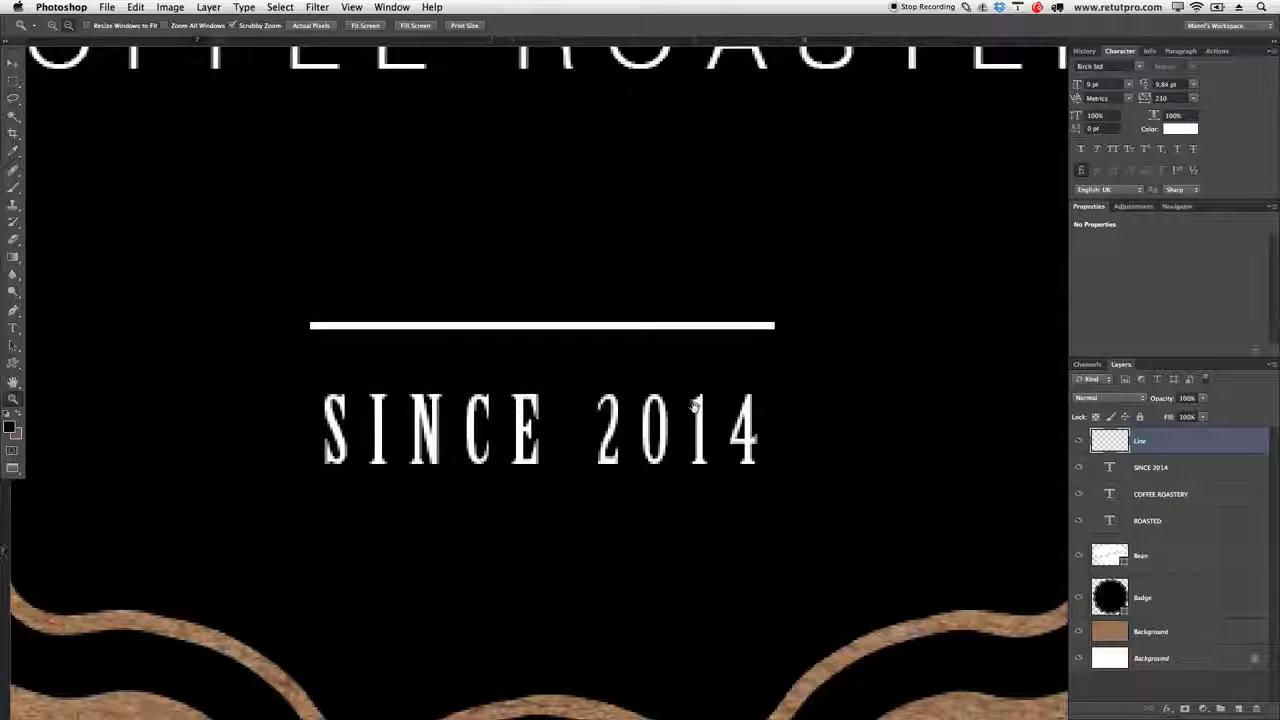
- Duplicate the "Line" layer and move the copy below the "SINCE 2014" text
{"action": "key", "text": "ctrl+j"}
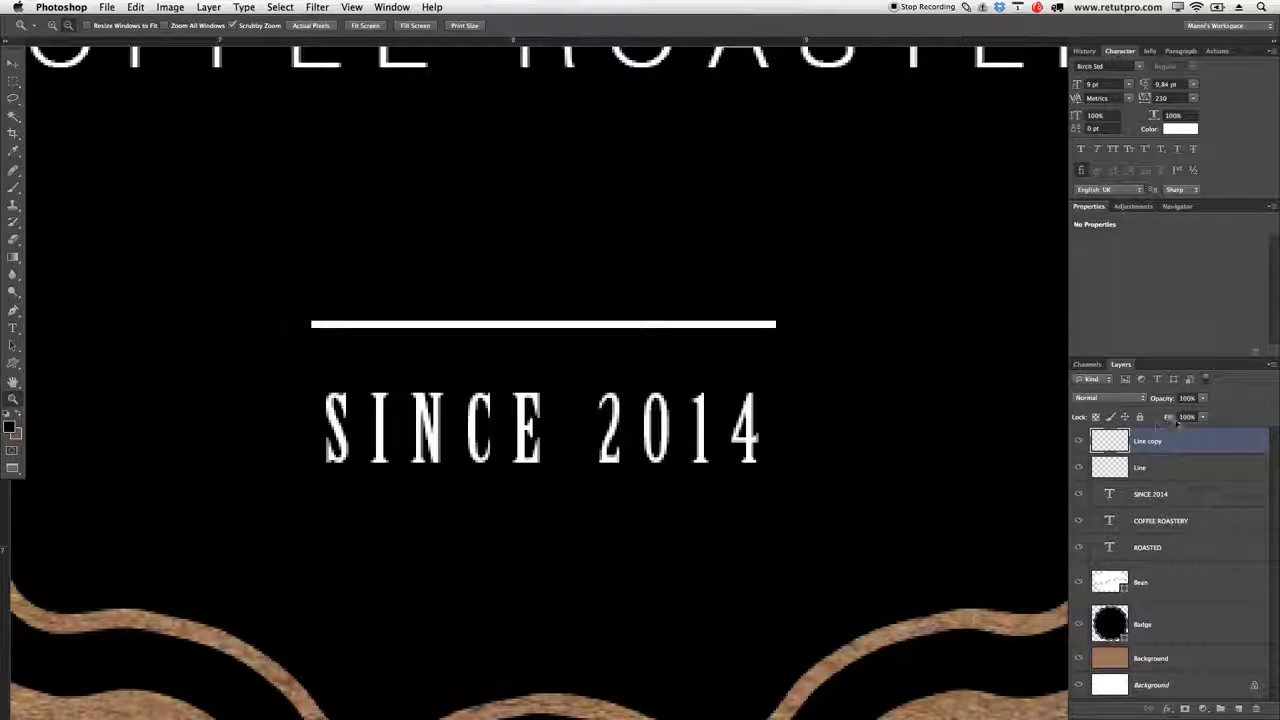
{"action": "key", "text": "v"}
{"action": "left_click_drag", "start_coordinate": [518, 344], "coordinate": [516, 555]}
- Place a vertical guide at the upper line's starting edge and align the lower line's matching end to it
{"action": "left_click_drag", "start_coordinate": [4, 545], "coordinate": [316, 490]}
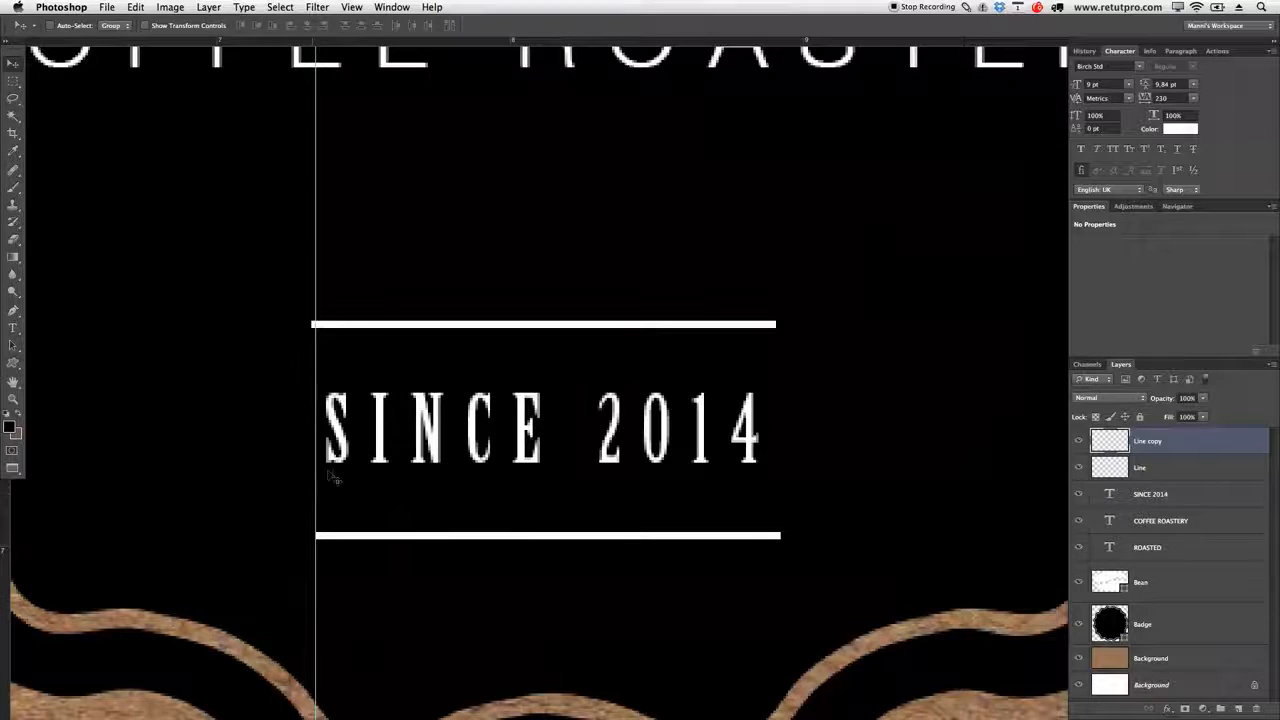
{"action": "key", "text": "z"}
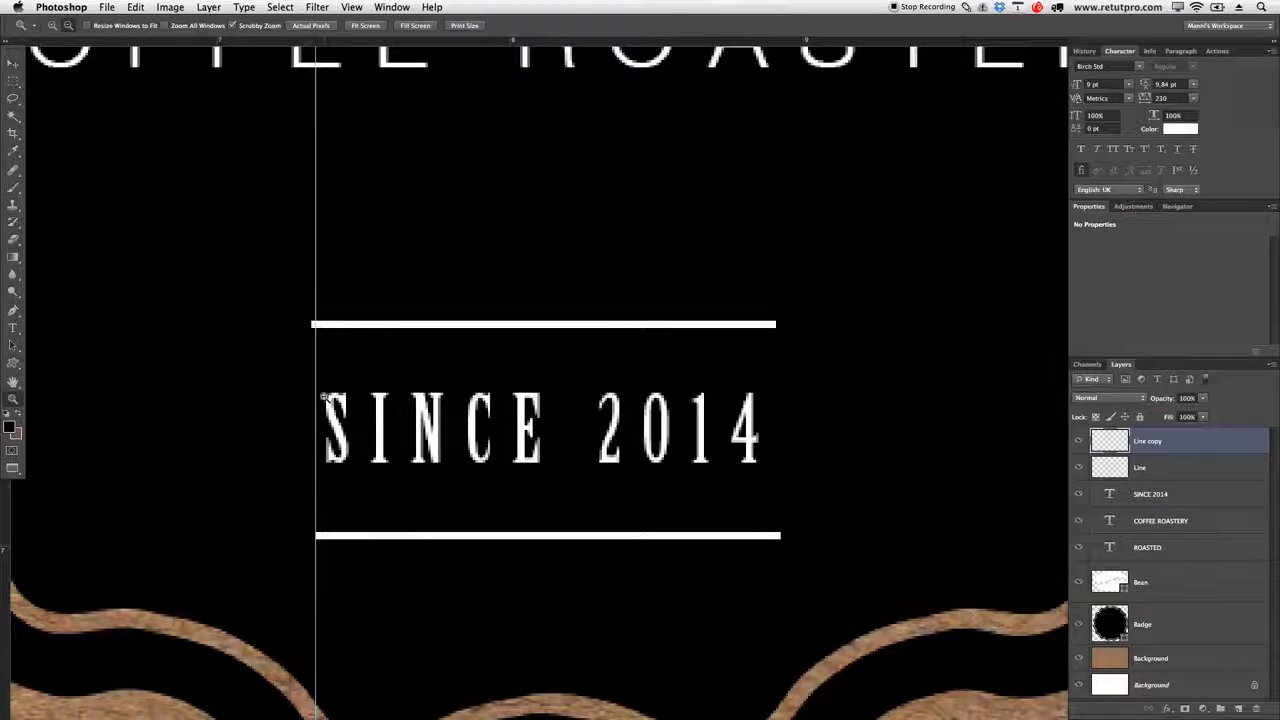
{"action": "mouse_move", "coordinate": [339, 537]}
{"action": "left_mouse_down"}
{"action": "mouse_move", "coordinate": [346, 351]}
{"action": "mouse_move", "coordinate": [371, 357]}
{"action": "mouse_move", "coordinate": [337, 357]}
{"action": "mouse_move", "coordinate": [300, 331]}
{"action": "mouse_move", "coordinate": [297, 308]}
{"action": "left_mouse_up"}
{"action": "key", "text": "b"}
{"action": "key", "text": "v"}
{"action": "left_click_drag", "start_coordinate": [356, 392], "coordinate": [368, 336]}
{"action": "left_click_drag", "start_coordinate": [351, 660], "coordinate": [341, 660]}
{"action": "key", "text": "z"}
{"action": "left_click_drag", "start_coordinate": [412, 450], "coordinate": [397, 444]}
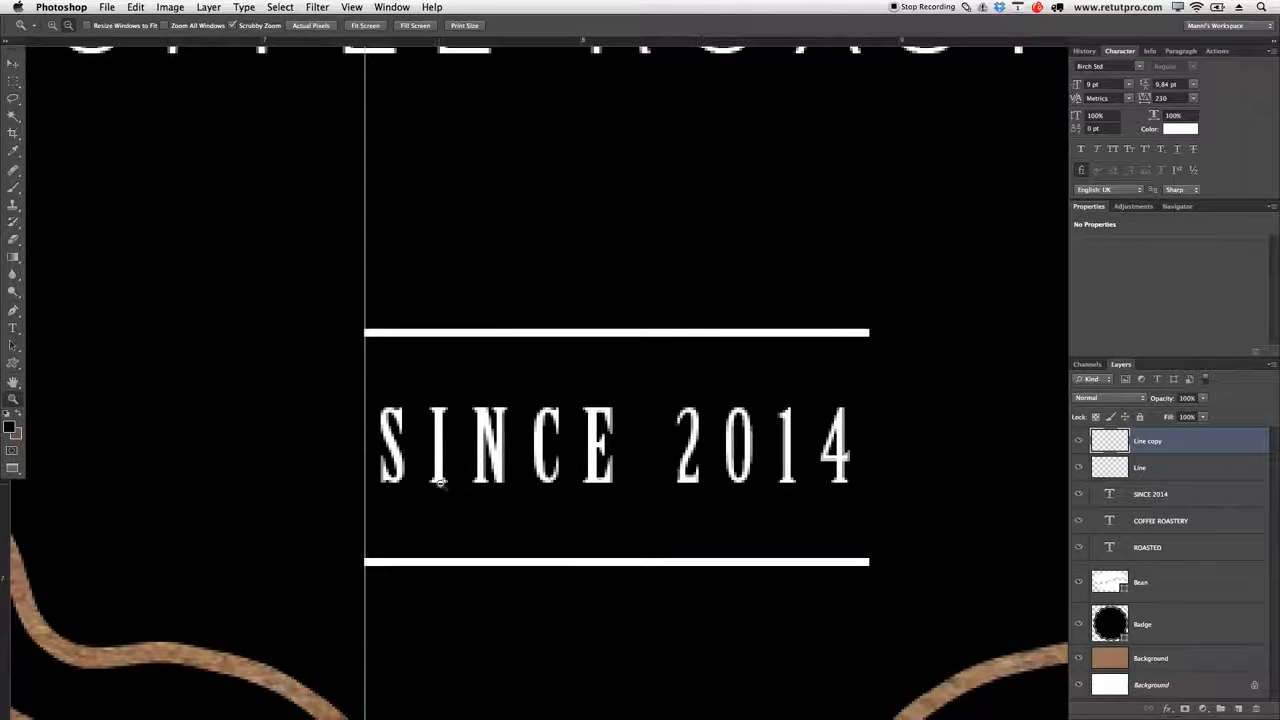
- Nudge the lower line up five times, closer to the "SINCE 2014" text
{"action": "key", "text": "v"}
{"action": "key", "text": "Up"}
{"action": "key", "text": "Up"}
{"action": "key", "text": "Up"}
{"action": "key", "text": "Up"}
{"action": "key", "text": "Up"}
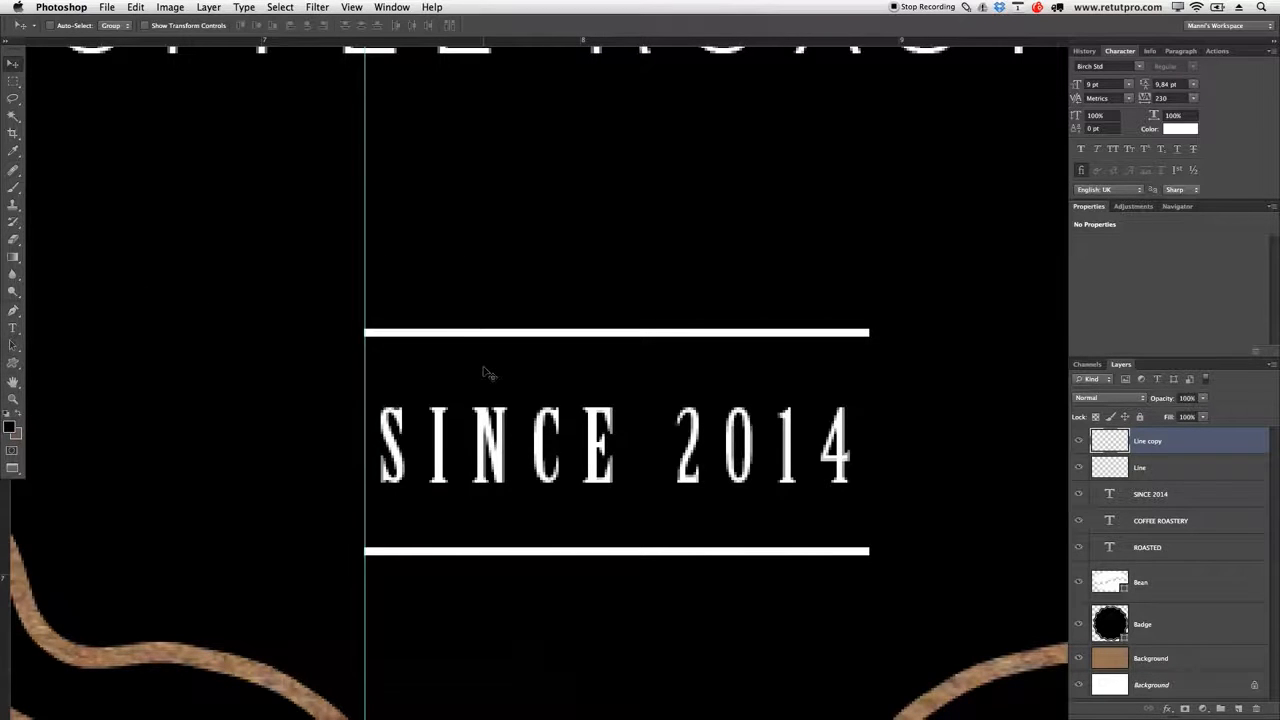
- Remove the remaining vertical guide from the badge
{"action": "key", "text": "z"}
{"action": "left_click_drag", "start_coordinate": [520, 439], "coordinate": [430, 452]}
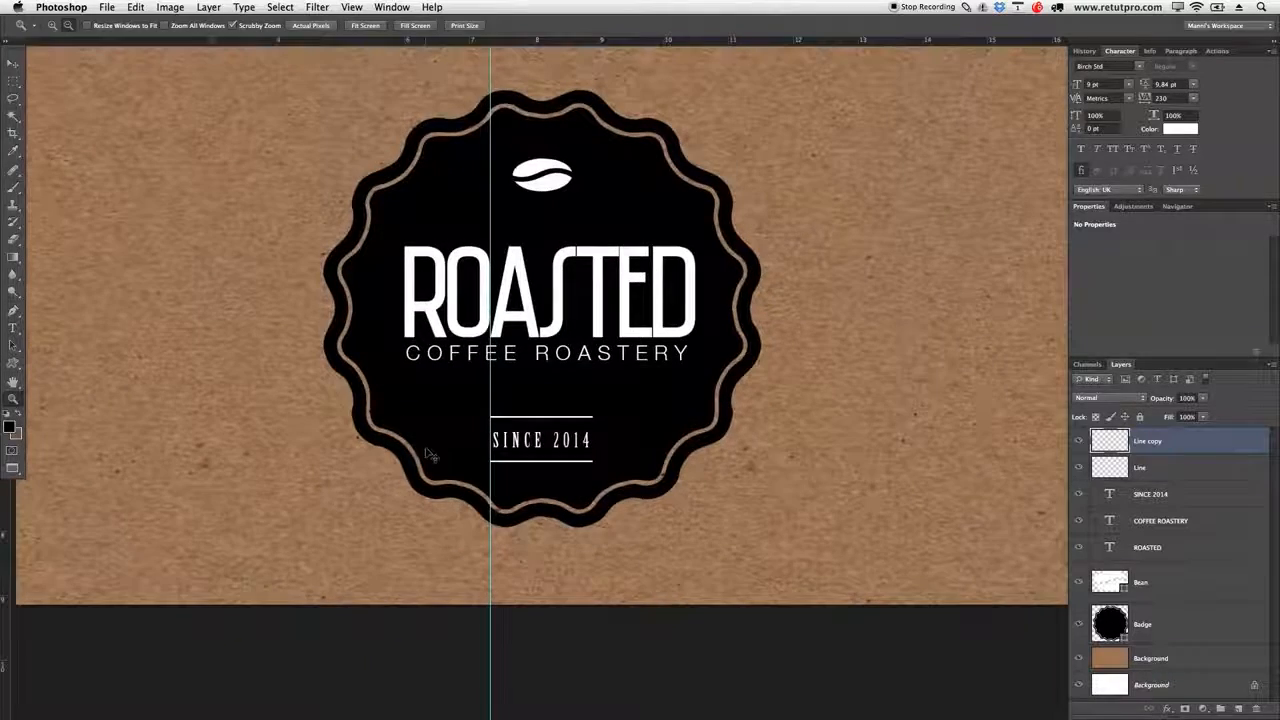
{"action": "key", "text": "v"}
{"action": "key", "text": "ctrl+semicolon"}
{"action": "left_click_drag", "start_coordinate": [518, 212], "coordinate": [563, 270]}
{"action": "key", "text": "z"}
{"action": "left_click_drag", "start_coordinate": [632, 348], "coordinate": [611, 330]}
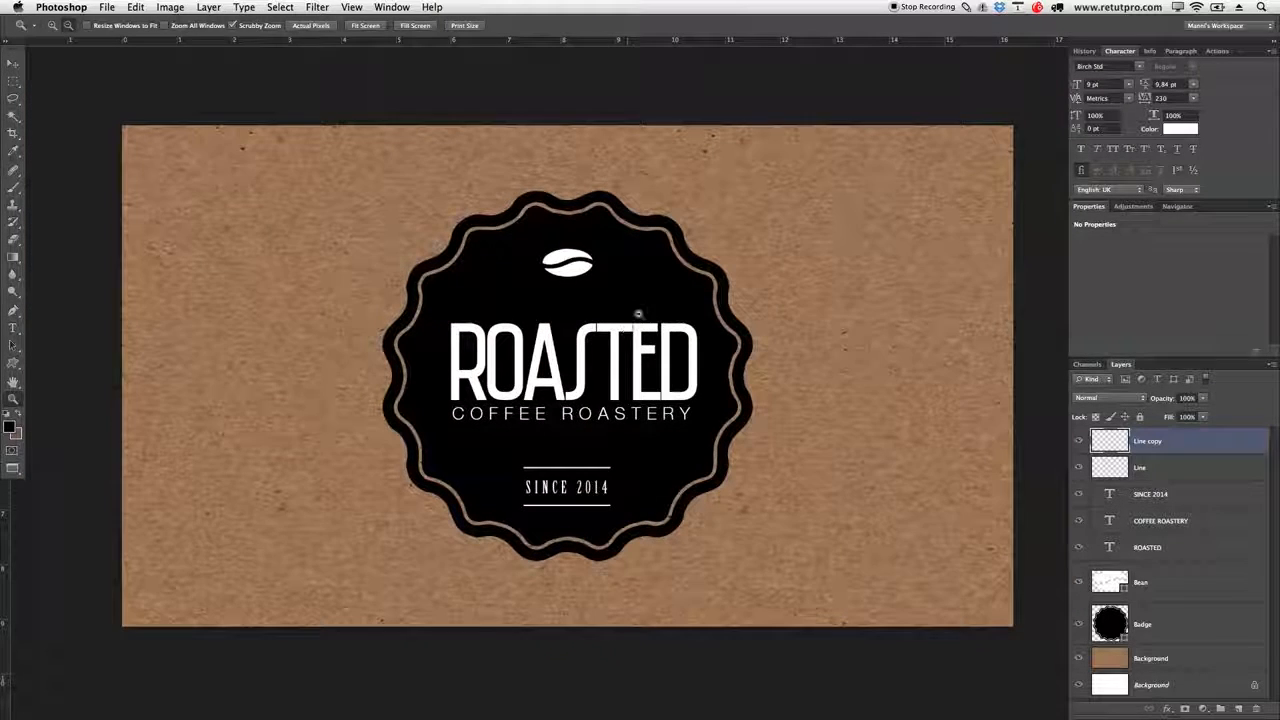
- Delete the "Bean" layer and choose the last coffee-bean design in the custom shape library
{"action": "left_click", "coordinate": [1182, 584]}
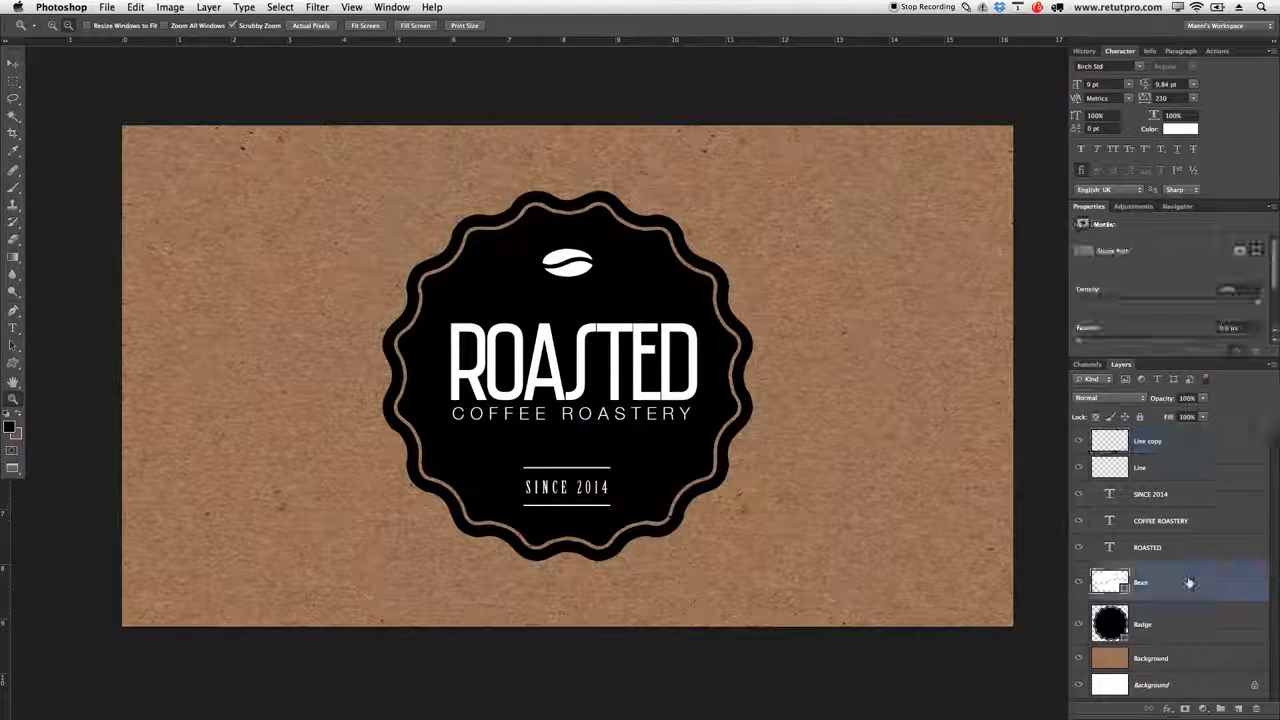
{"action": "key", "text": "BackSpace"}
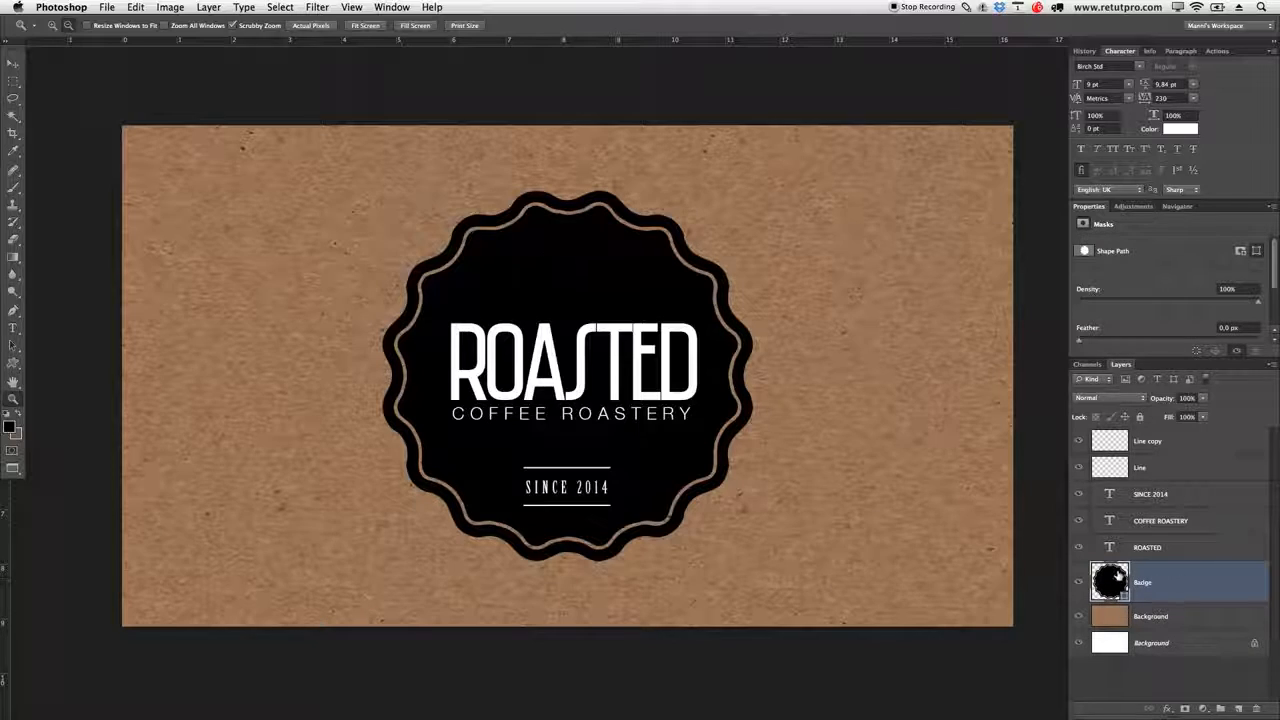
{"action": "key", "text": "u"}
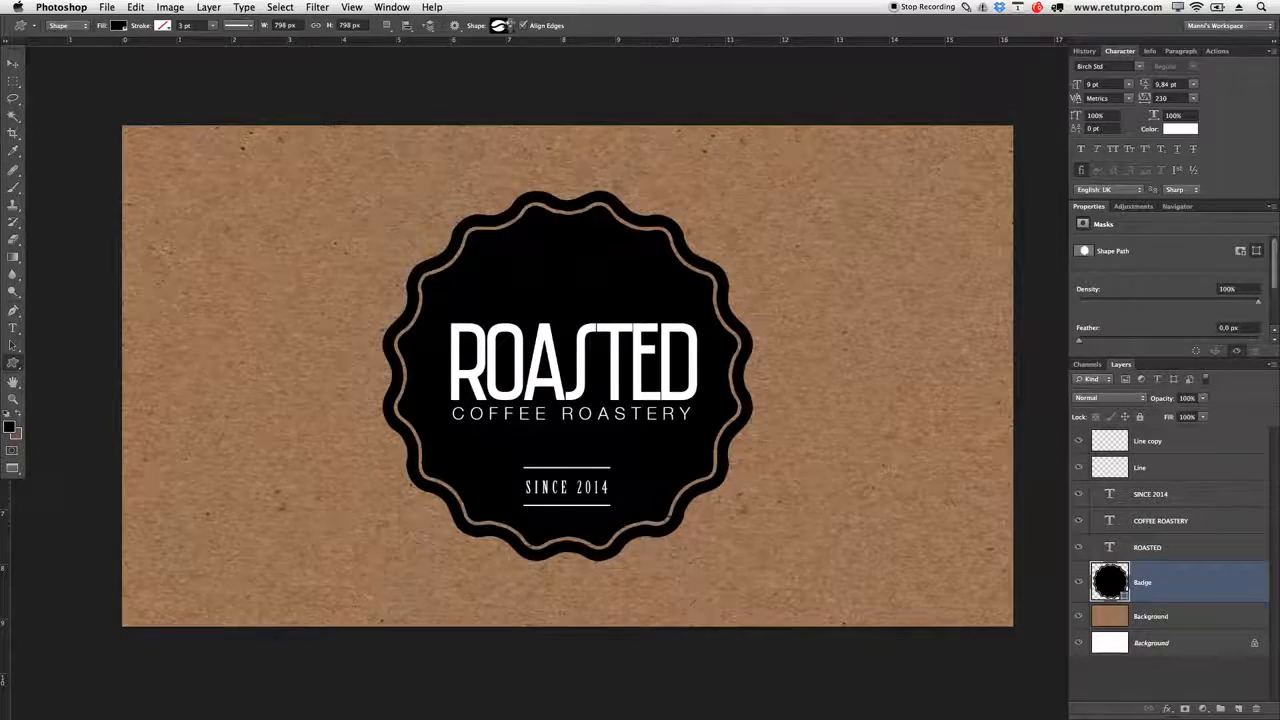
{"action": "left_click", "coordinate": [508, 25]}
{"action": "left_click", "coordinate": [722, 590]}
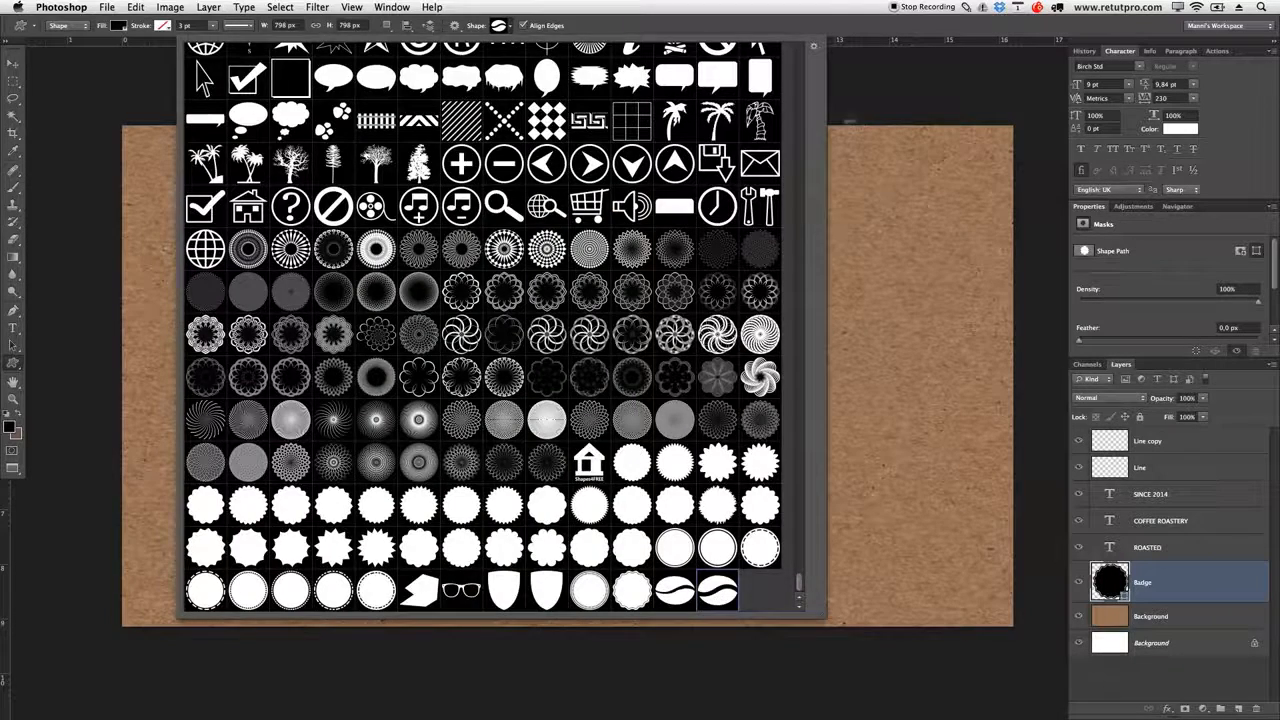
{"action": "left_click", "coordinate": [852, 123]}
{"action": "left_click_drag", "start_coordinate": [548, 258], "coordinate": [601, 295]}
{"action": "key", "text": "Escape"}
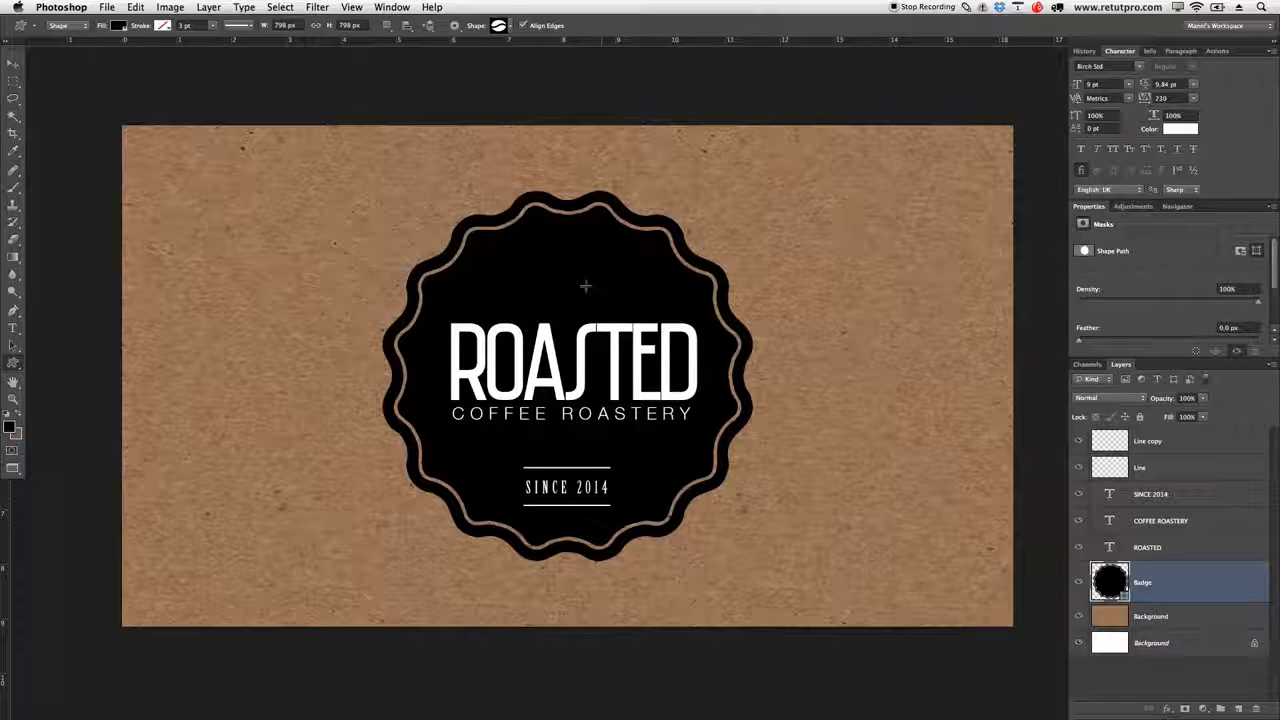
{"action": "left_click", "coordinate": [118, 25]}
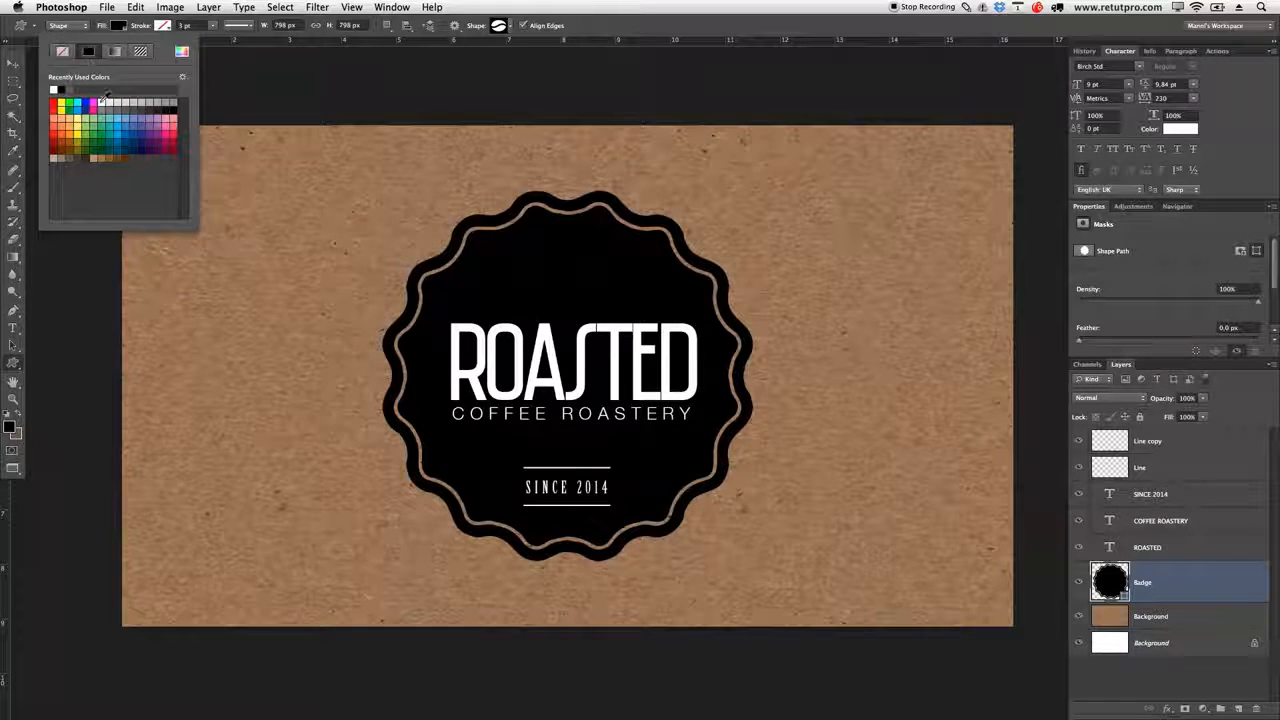
{"action": "left_click", "coordinate": [102, 101]}
{"action": "key", "text": "Return"}
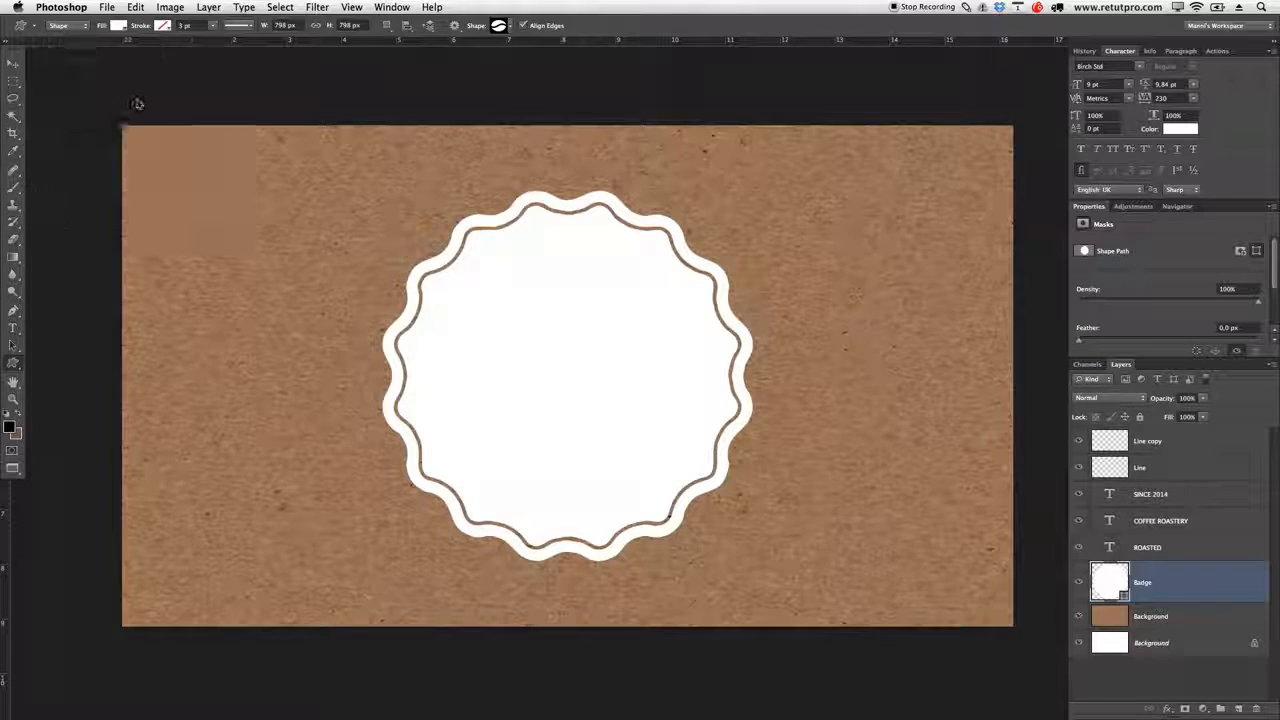
{"action": "key", "text": "super+z"}
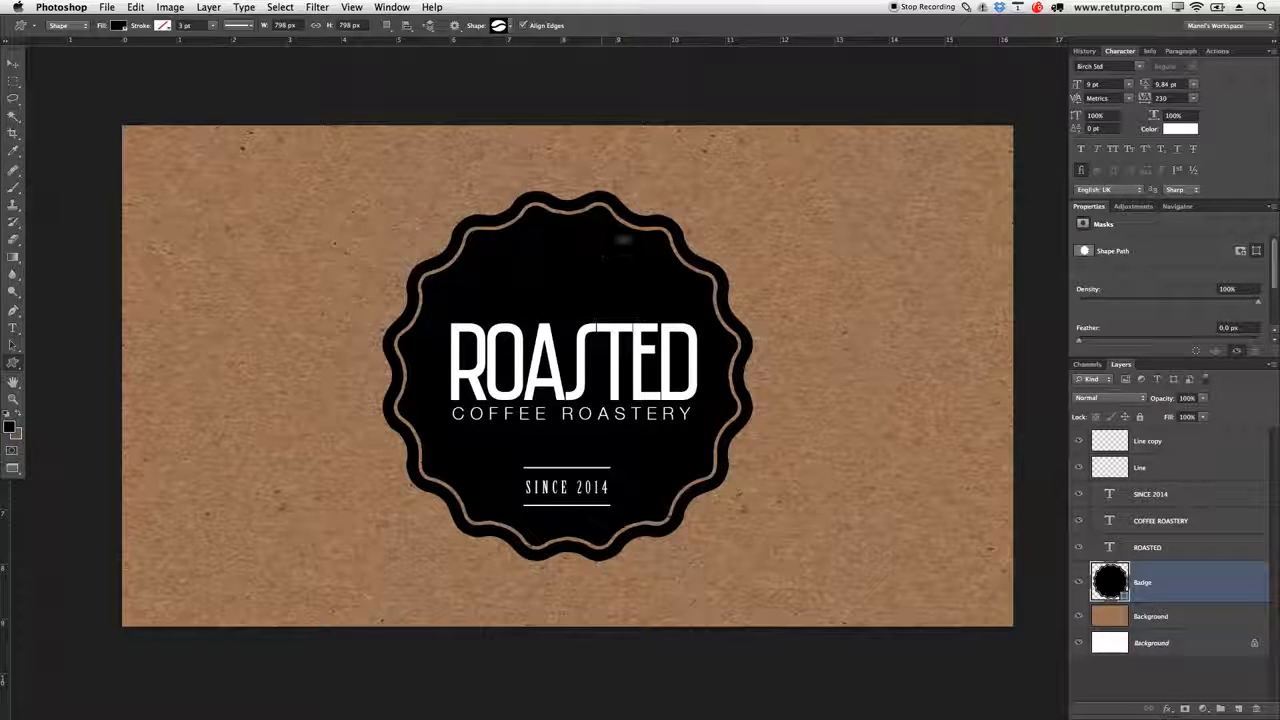
{"action": "left_click", "coordinate": [1083, 52]}
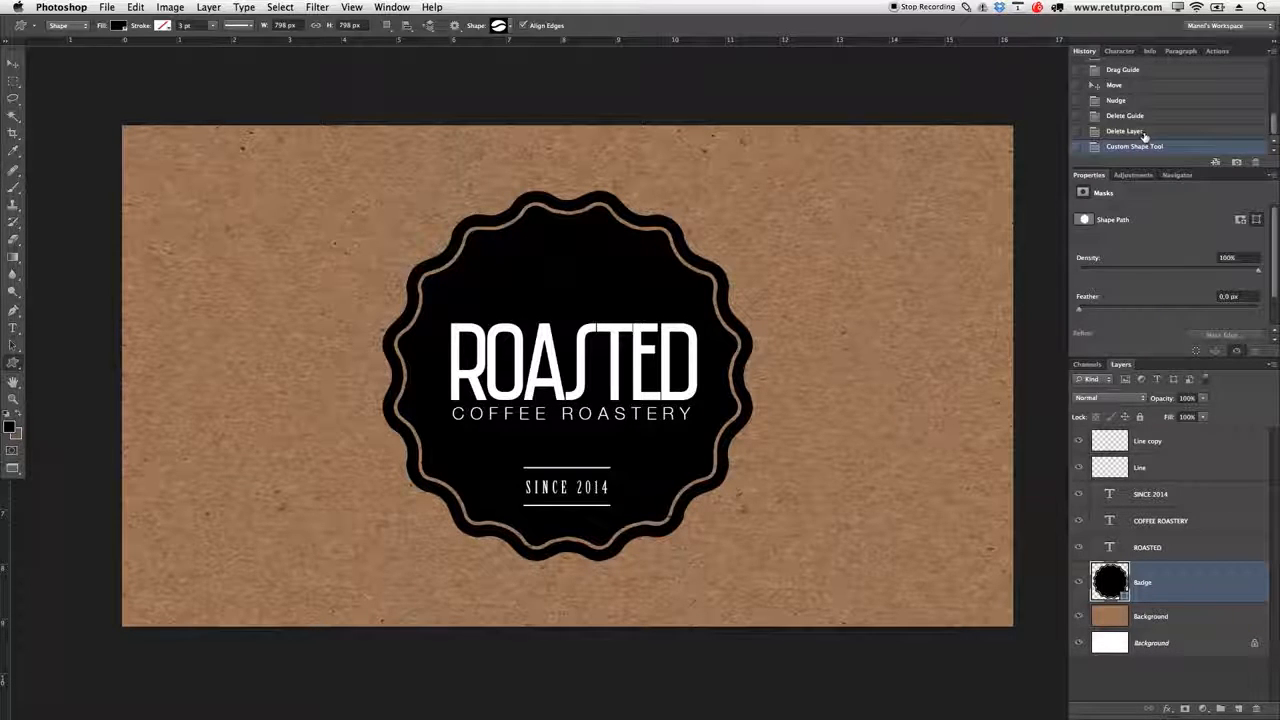
- Add a layer above "Badge", draw a white coffee bean about 116 by 88 px on it, and position it centrally above "ROASTED"
{"action": "left_click", "coordinate": [1238, 706]}
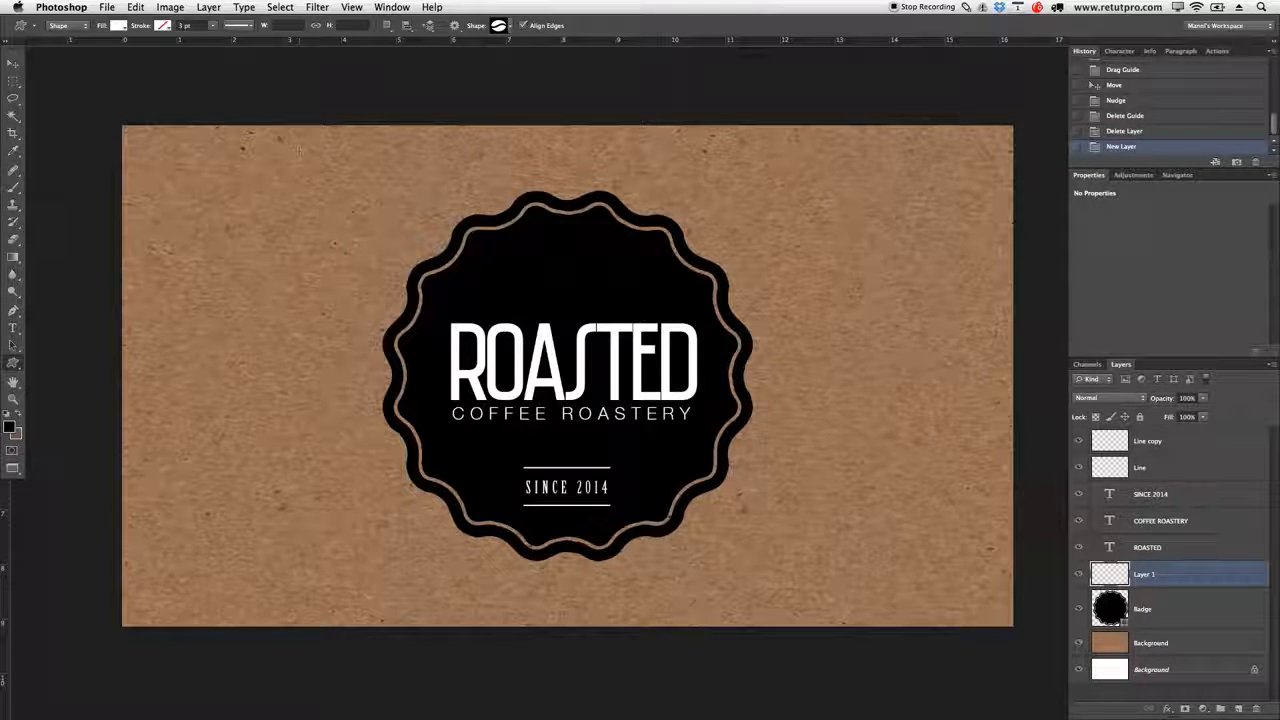
{"action": "left_click_drag", "start_coordinate": [538, 241], "coordinate": [609, 279]}
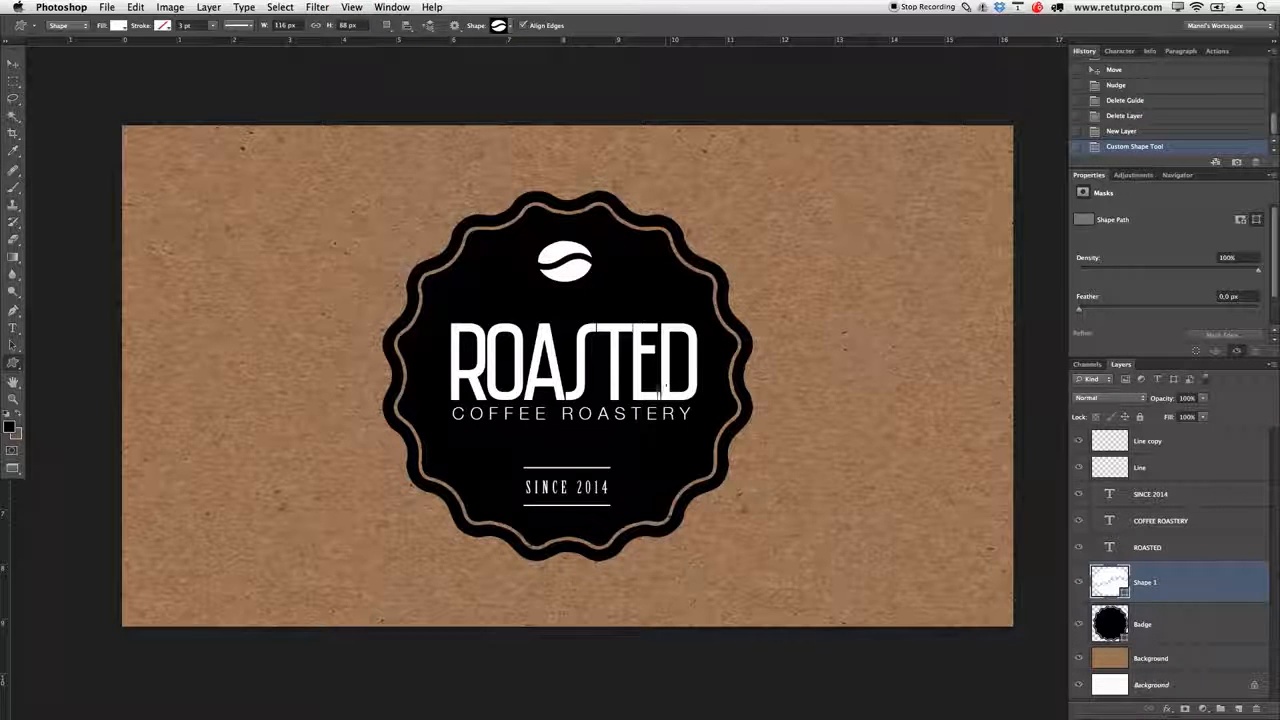
{"action": "key", "text": "v"}
{"action": "left_click_drag", "start_coordinate": [589, 301], "coordinate": [593, 296]}
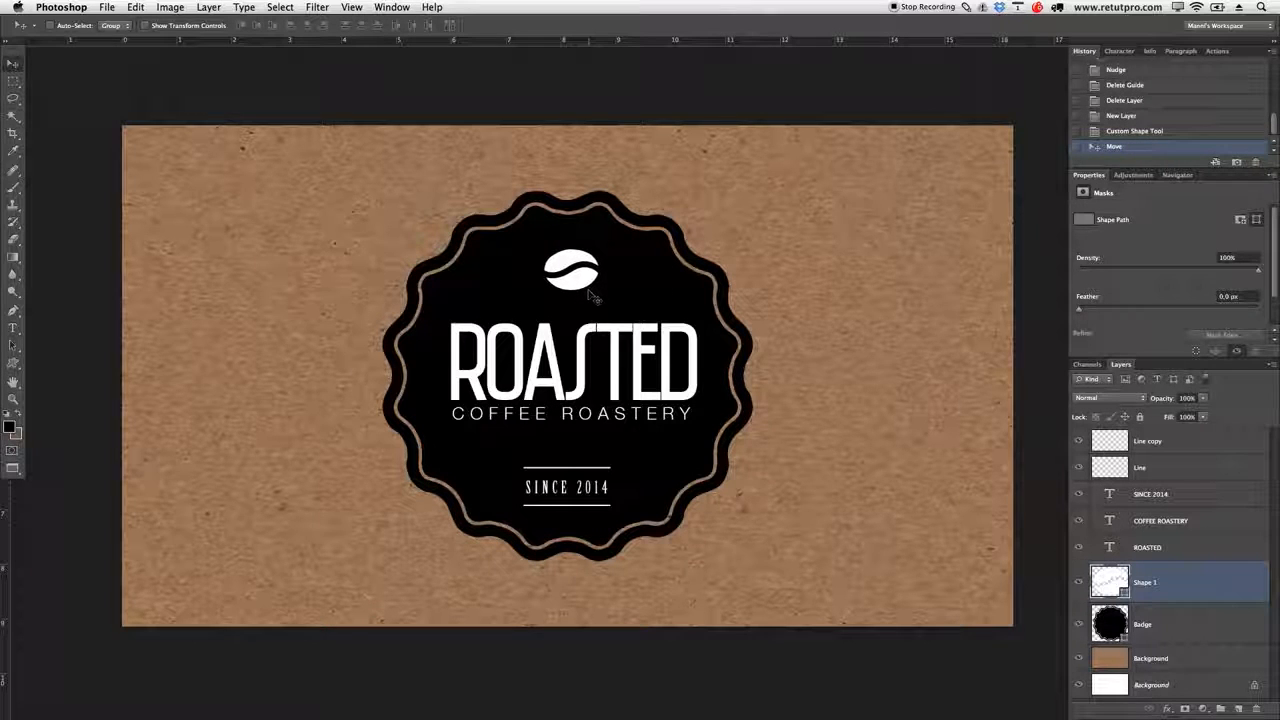
{"action": "scroll", "coordinate": [624, 327], "scroll_direction": "down", "scroll_amount": 1}
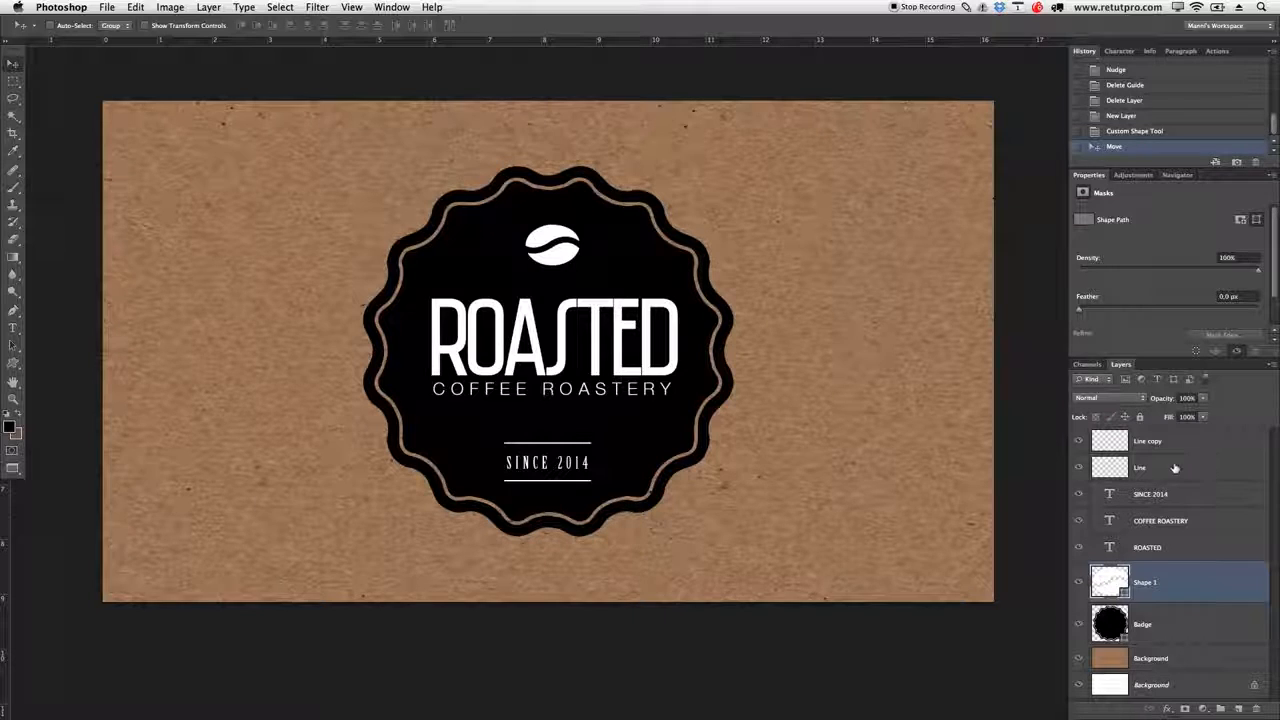
- Select all layers from "Badge" up to "Line copy" and group them
{"action": "left_click", "coordinate": [1192, 626]}
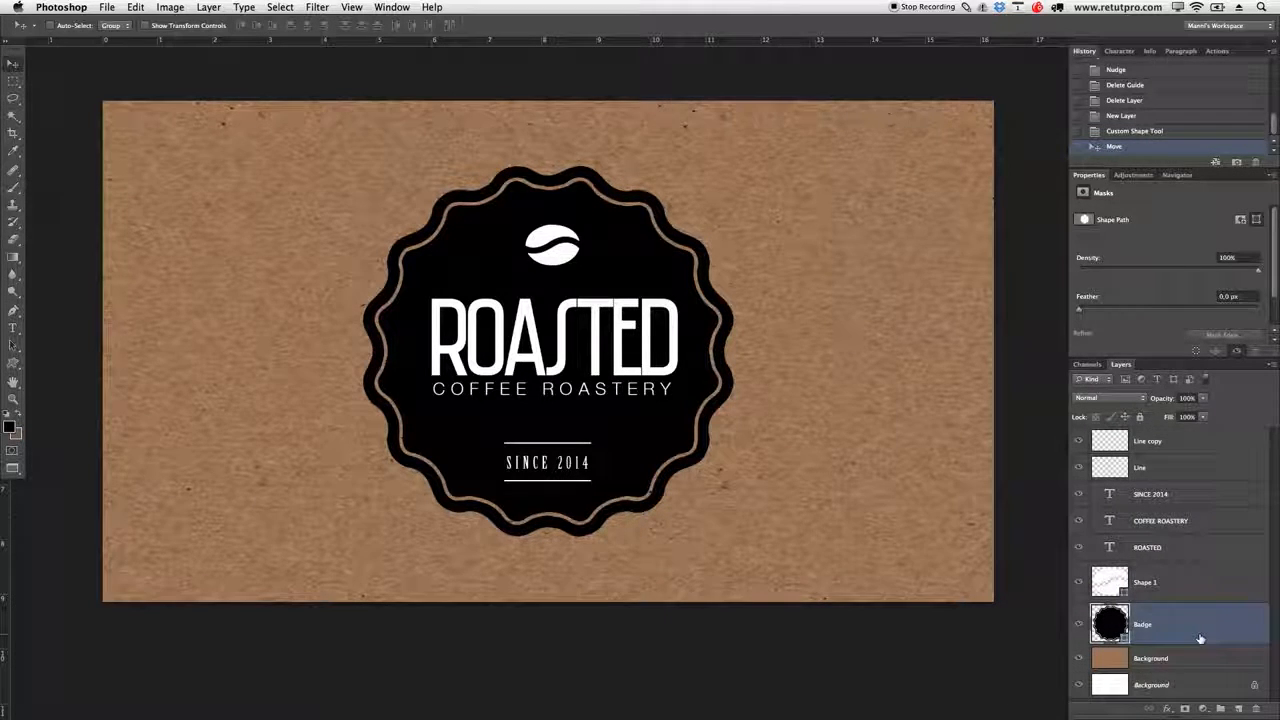
{"action": "left_click", "coordinate": [1198, 668]}
{"action": "left_click", "coordinate": [1186, 626]}
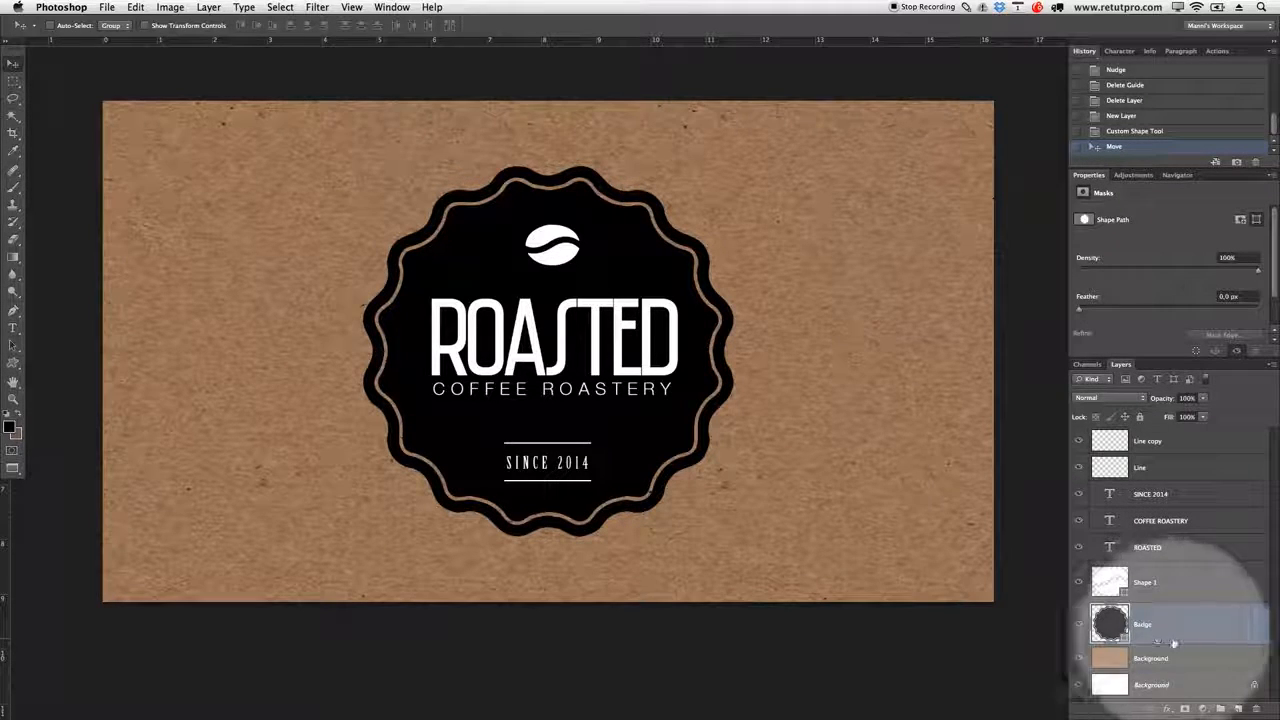
{"action": "left_click", "coordinate": [1153, 627]}
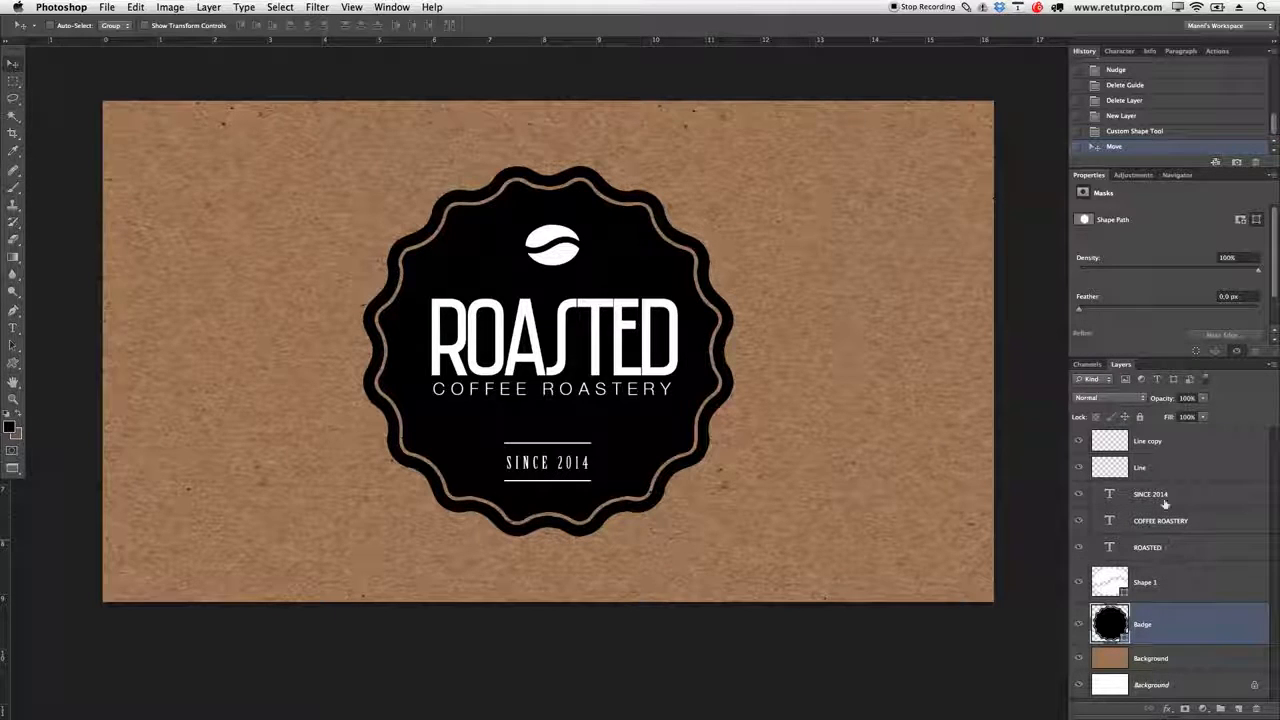
{"action": "left_click", "coordinate": [1191, 443], "text": "shift"}
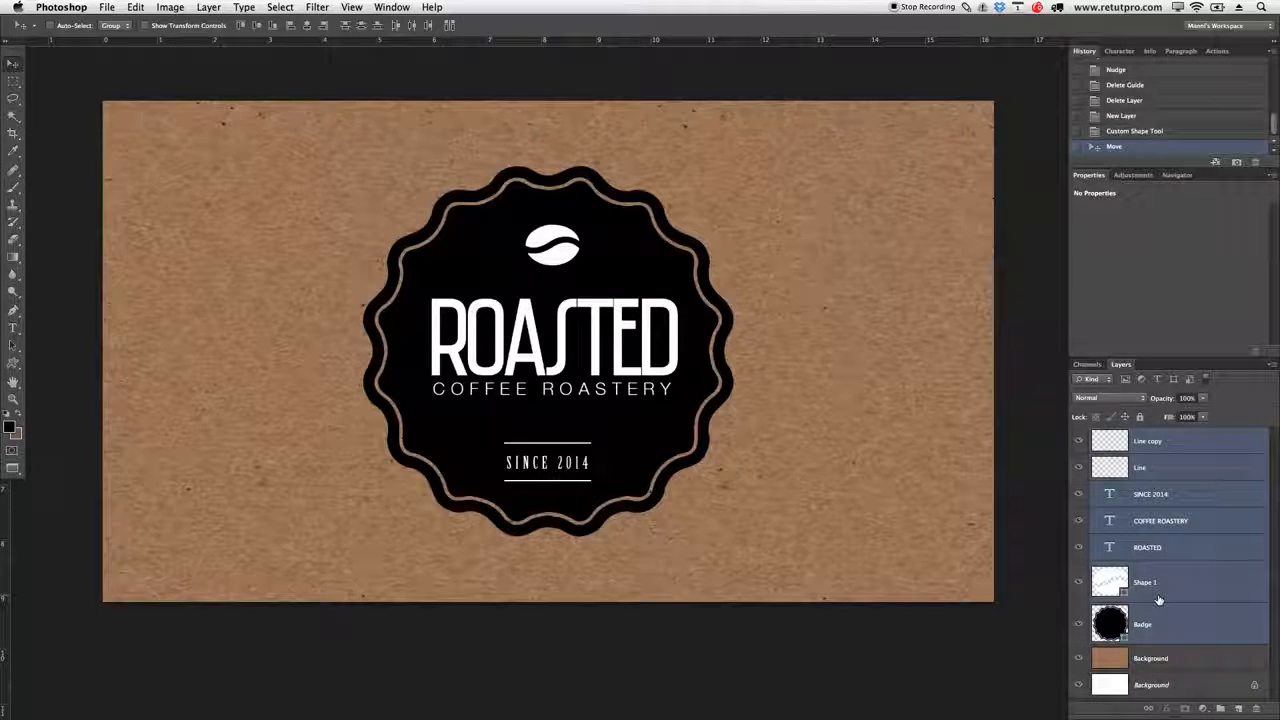
{"action": "key", "text": "super+g"}
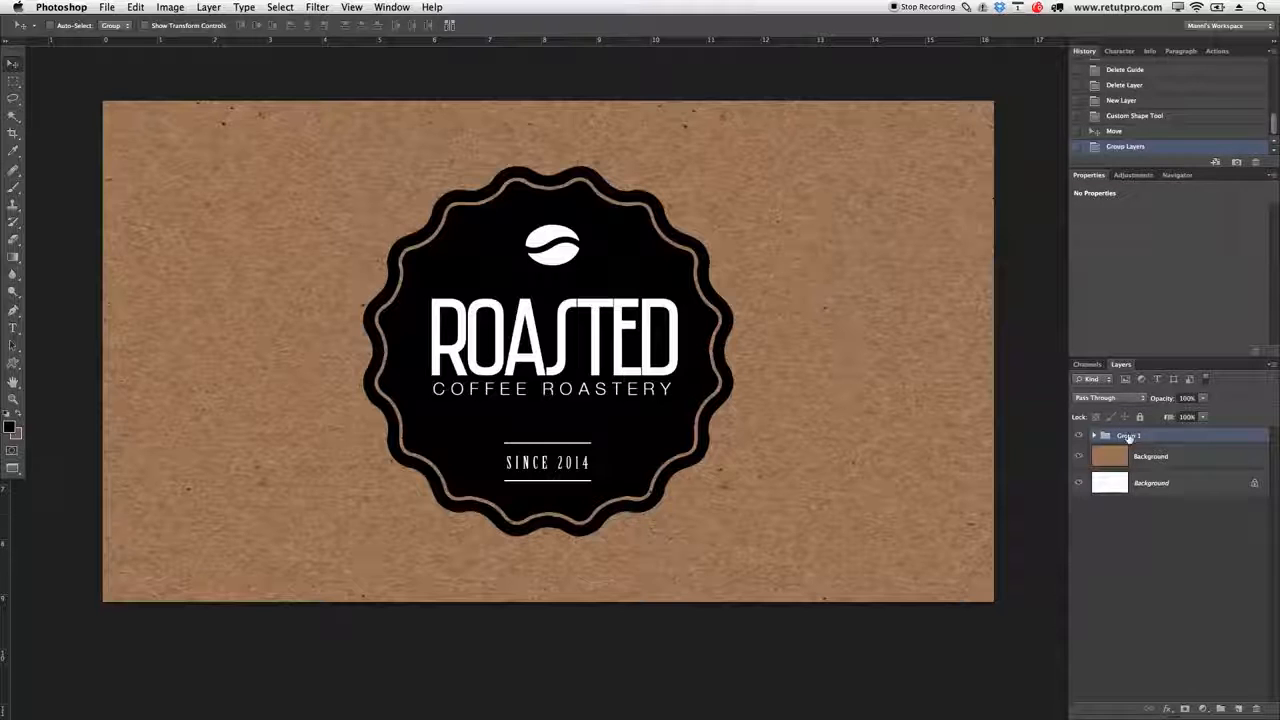
- Rename the new group as "Badge 1" and hide the brown cardboard Background layer
{"action": "key", "text": "BackSpace"}
{"action": "type", "text": "Badge 1"}
{"action": "key", "text": "Return"}
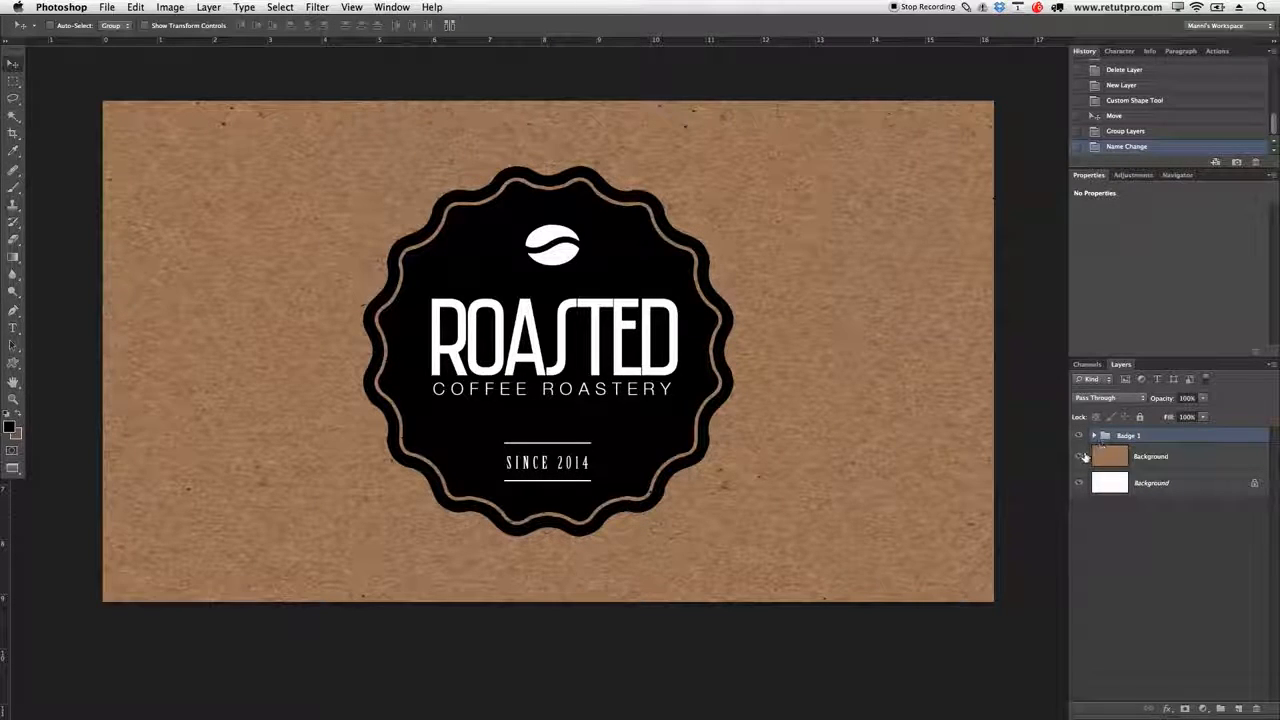
{"action": "left_click", "coordinate": [1079, 457]}
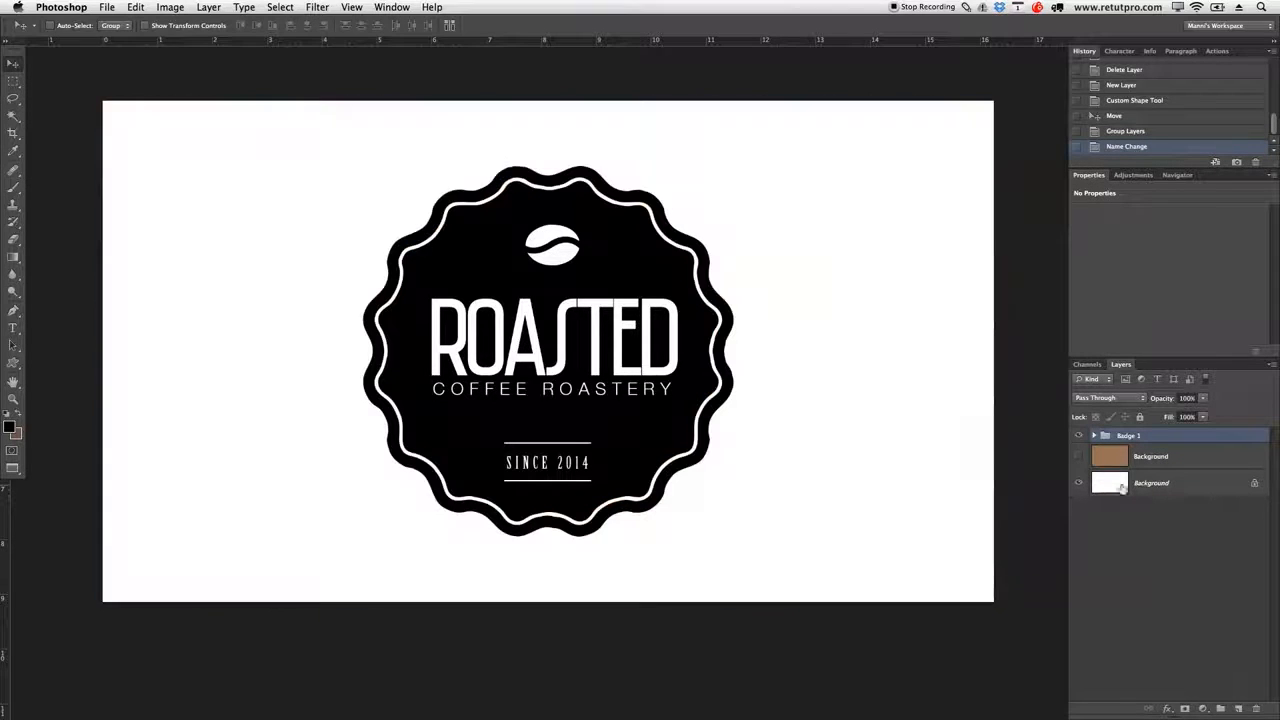
- Stamp the badge alone, without the white Background, onto a new layer and show it over the cardboard with the "Badge 1" group hidden
{"action": "left_click", "coordinate": [1079, 483]}
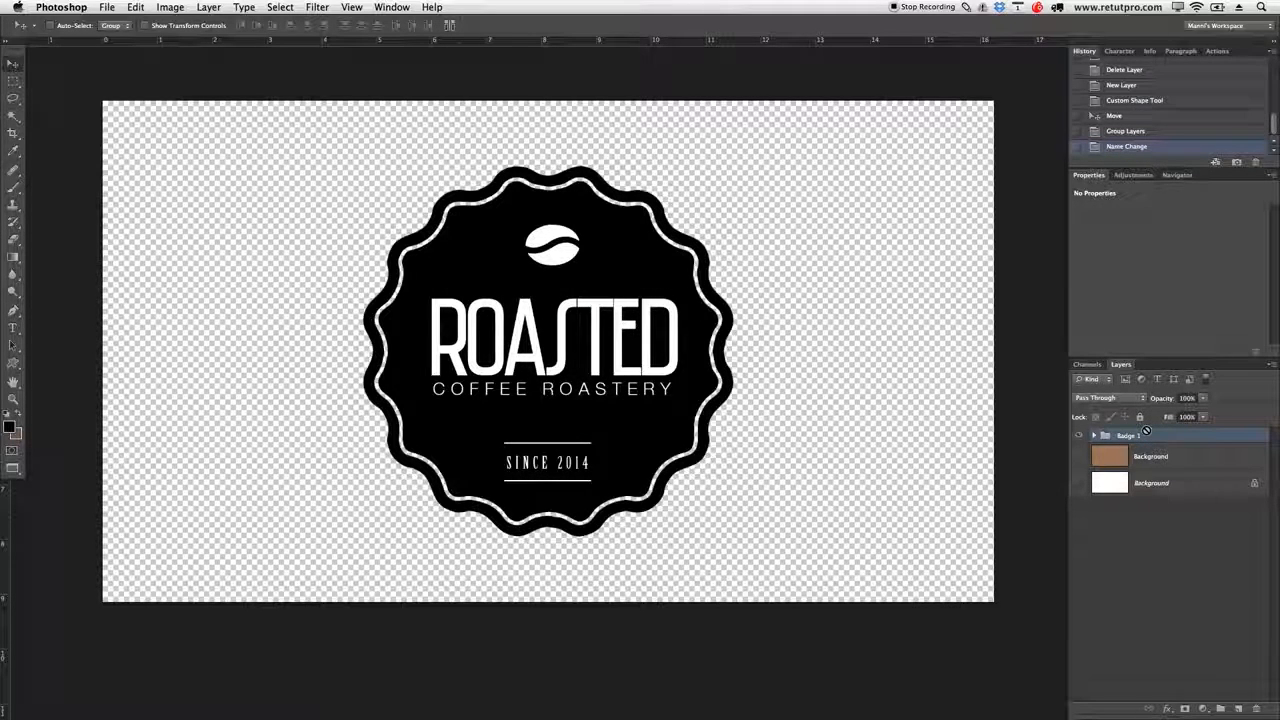
{"action": "key", "text": "super+alt+shift+e"}
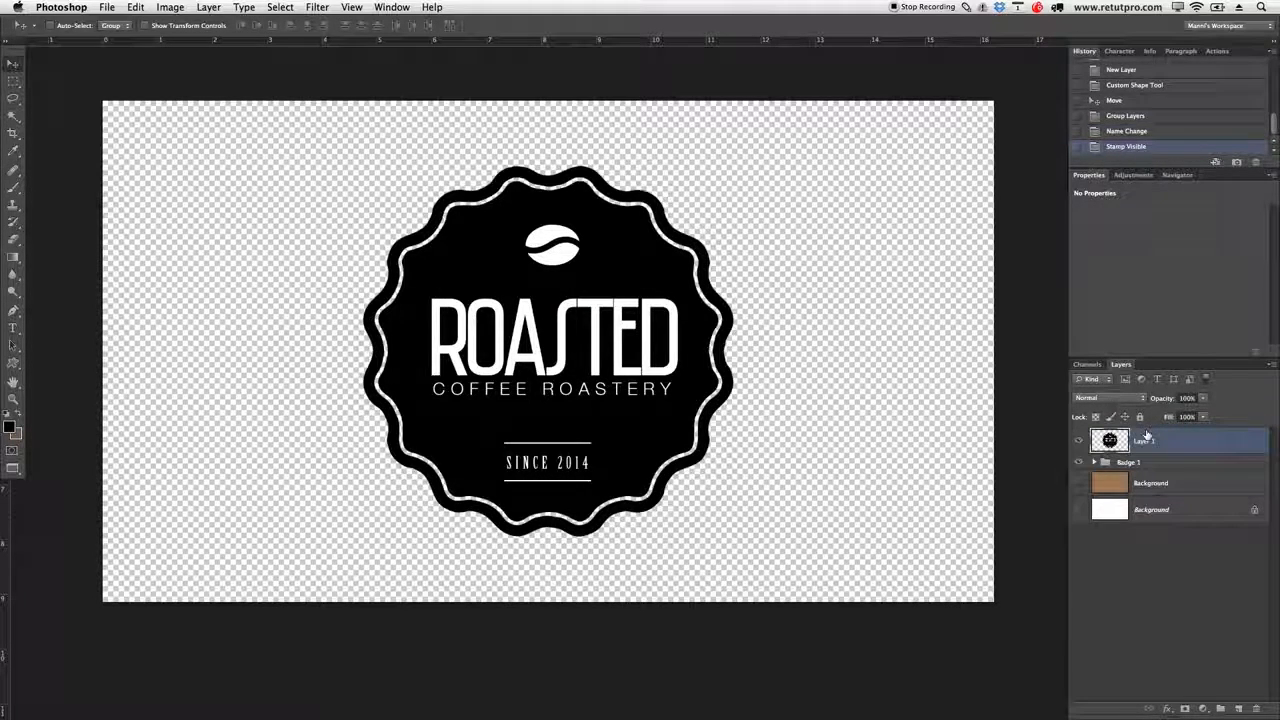
{"action": "left_click", "coordinate": [1152, 443]}
{"action": "left_click", "coordinate": [1079, 462]}
{"action": "left_click", "coordinate": [1079, 484]}
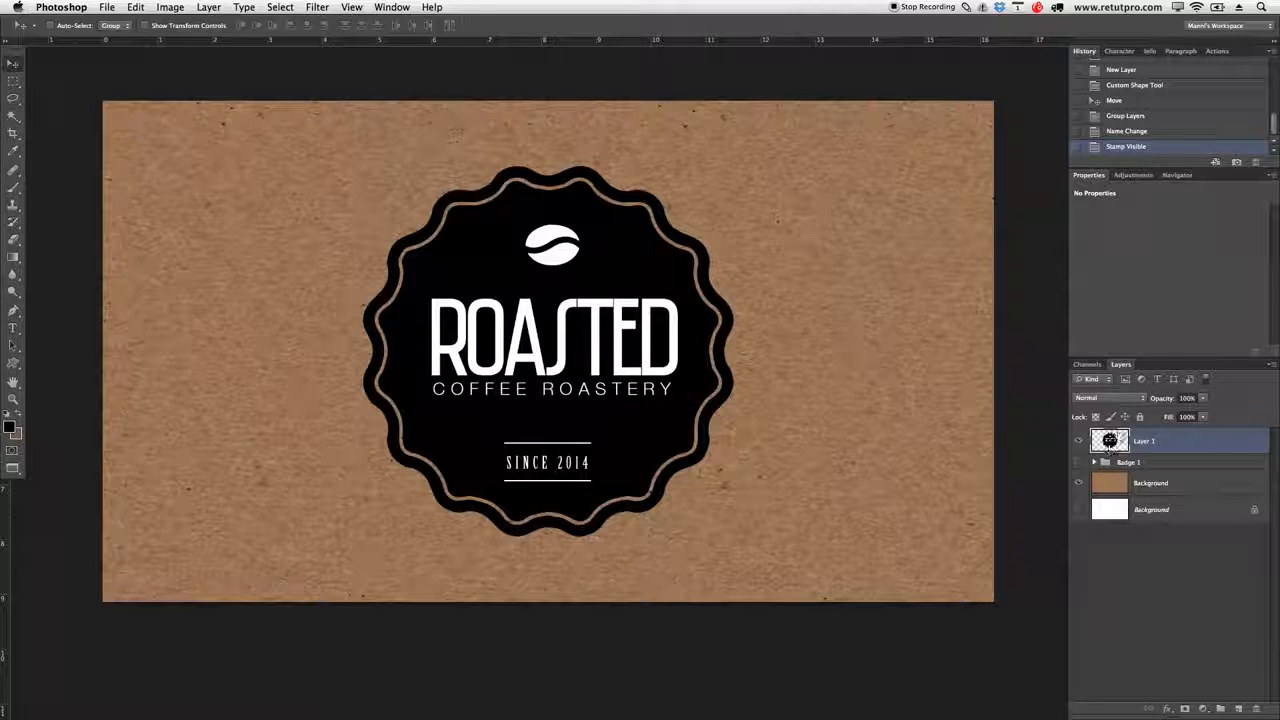
- Compare the canvas with the stamped badge layer hidden and shown, and try inverting that layer's colours
{"action": "left_click", "coordinate": [1079, 441]}
{"action": "left_click", "coordinate": [1079, 441]}
{"action": "left_click", "coordinate": [1079, 441]}
{"action": "left_click", "coordinate": [1079, 441]}
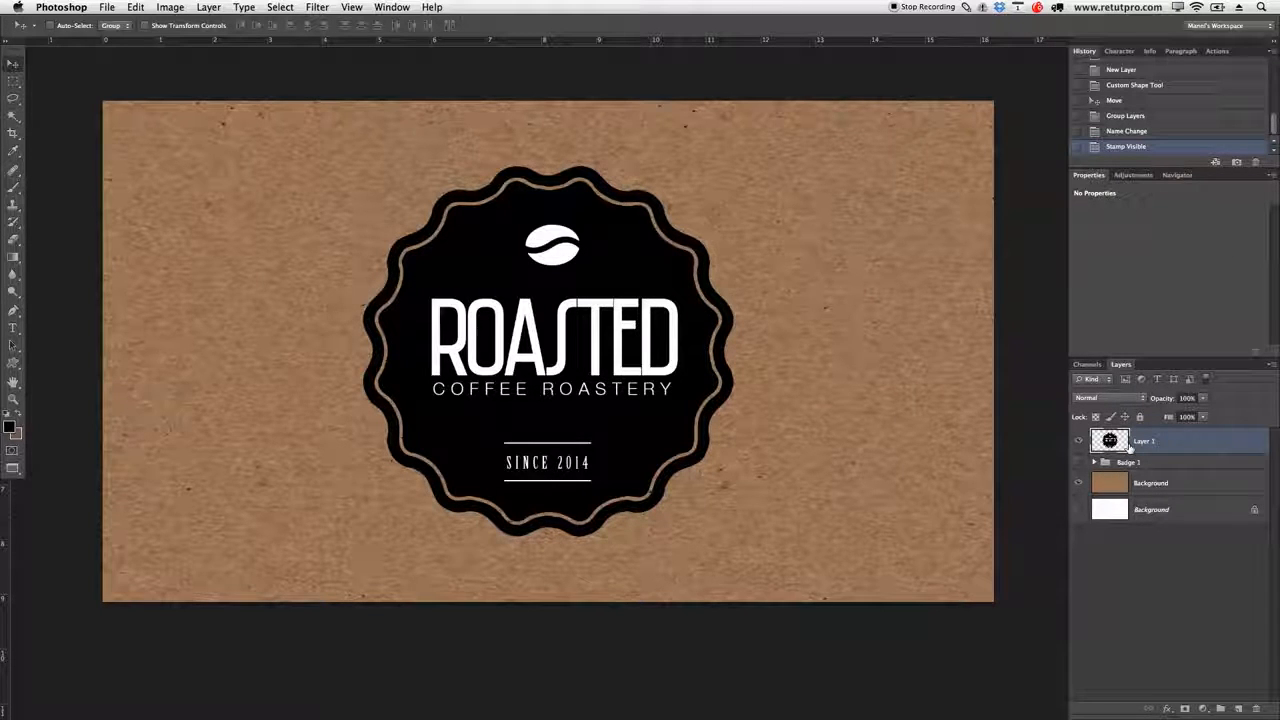
{"action": "key", "text": "ctrl+i"}
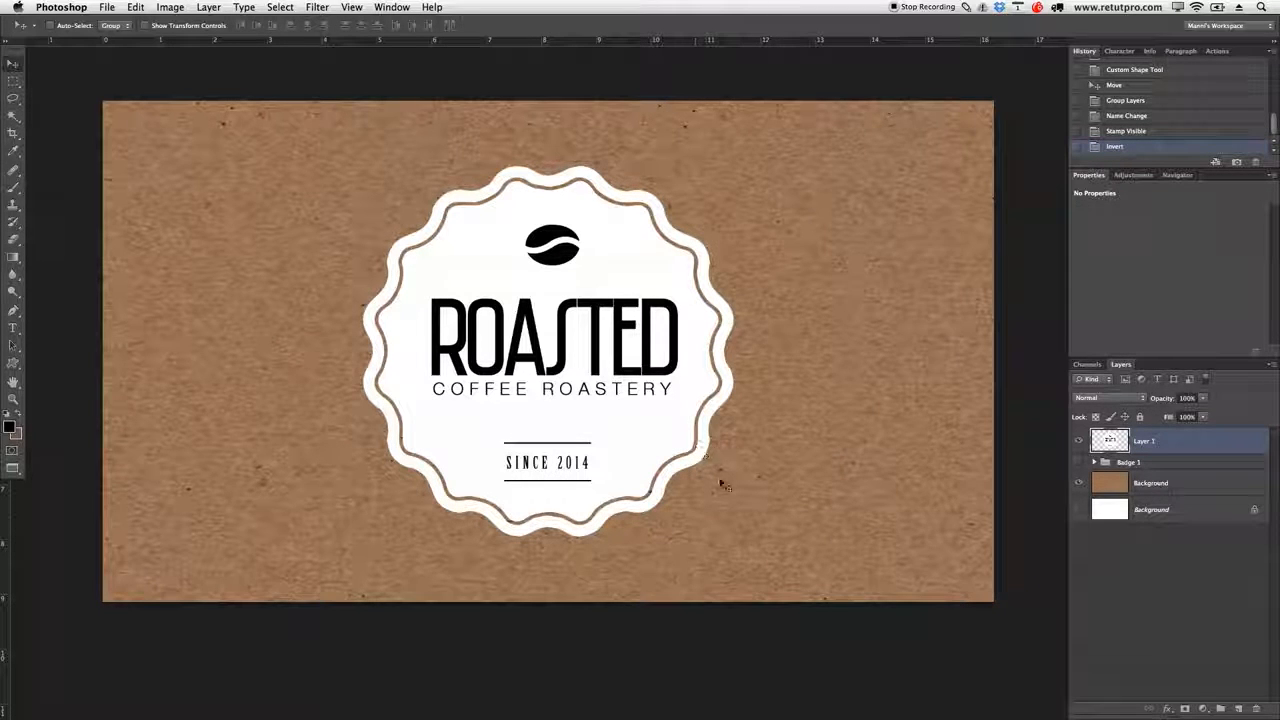
{"action": "key", "text": "cmd+z"}
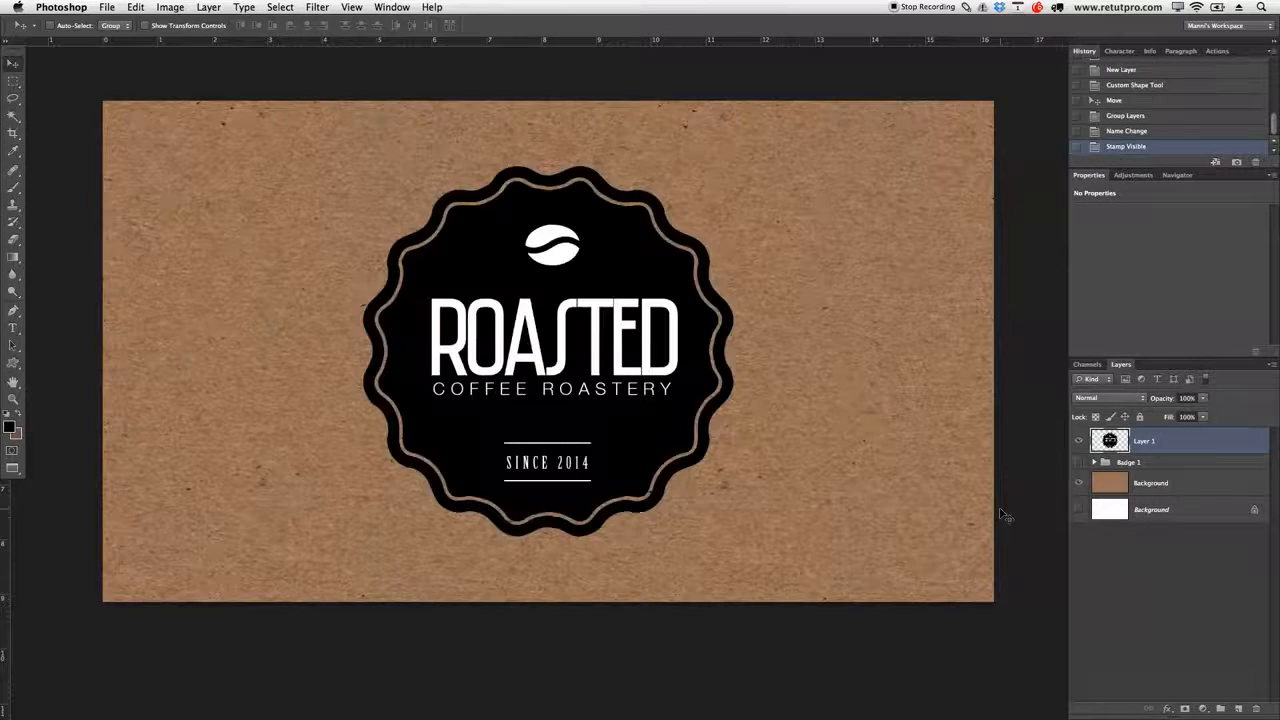
- Make the white parts of "Layer 1" transparent with Blend If, splitting This Layer's white slider to 146 / 255
{"action": "double_click", "coordinate": [1196, 443]}
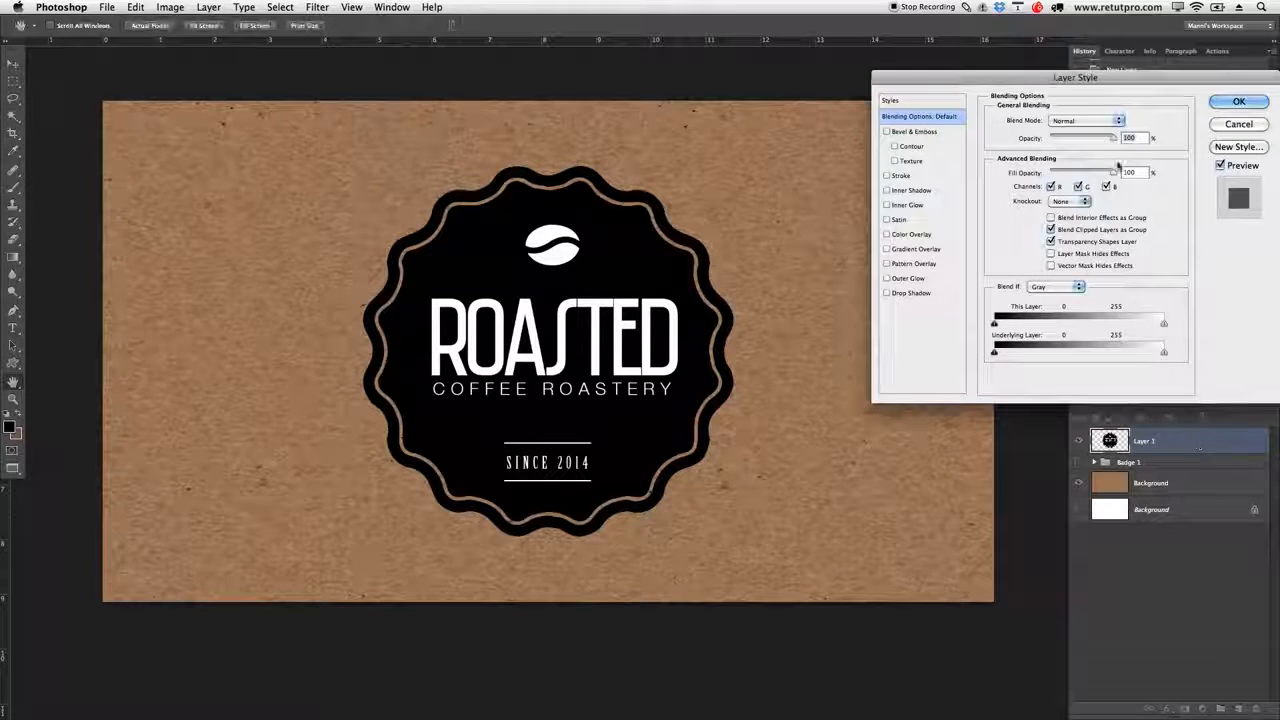
{"action": "left_click_drag", "start_coordinate": [1108, 78], "coordinate": [1068, 23]}
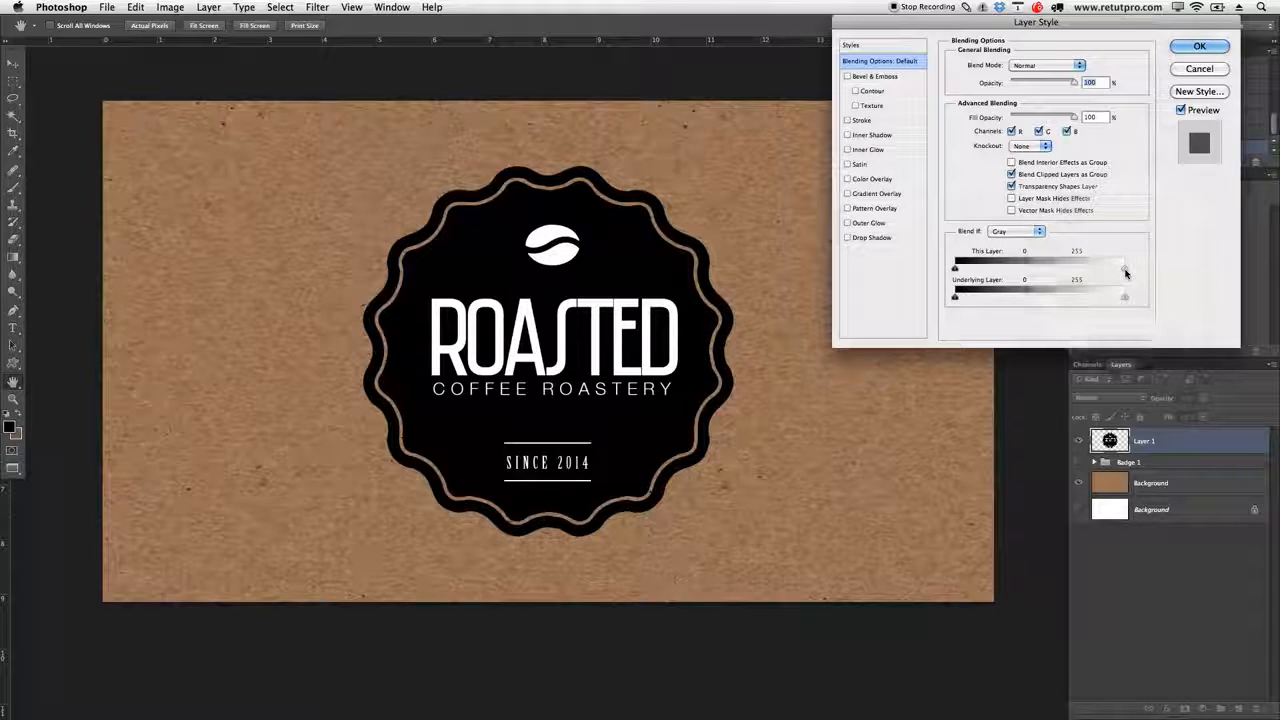
{"action": "mouse_move", "coordinate": [1124, 272]}
{"action": "left_mouse_down"}
{"action": "mouse_move", "coordinate": [1037, 278]}
{"action": "mouse_move", "coordinate": [1123, 268]}
{"action": "left_mouse_up"}
{"action": "left_click_drag", "start_coordinate": [1078, 274], "coordinate": [1052, 276]}
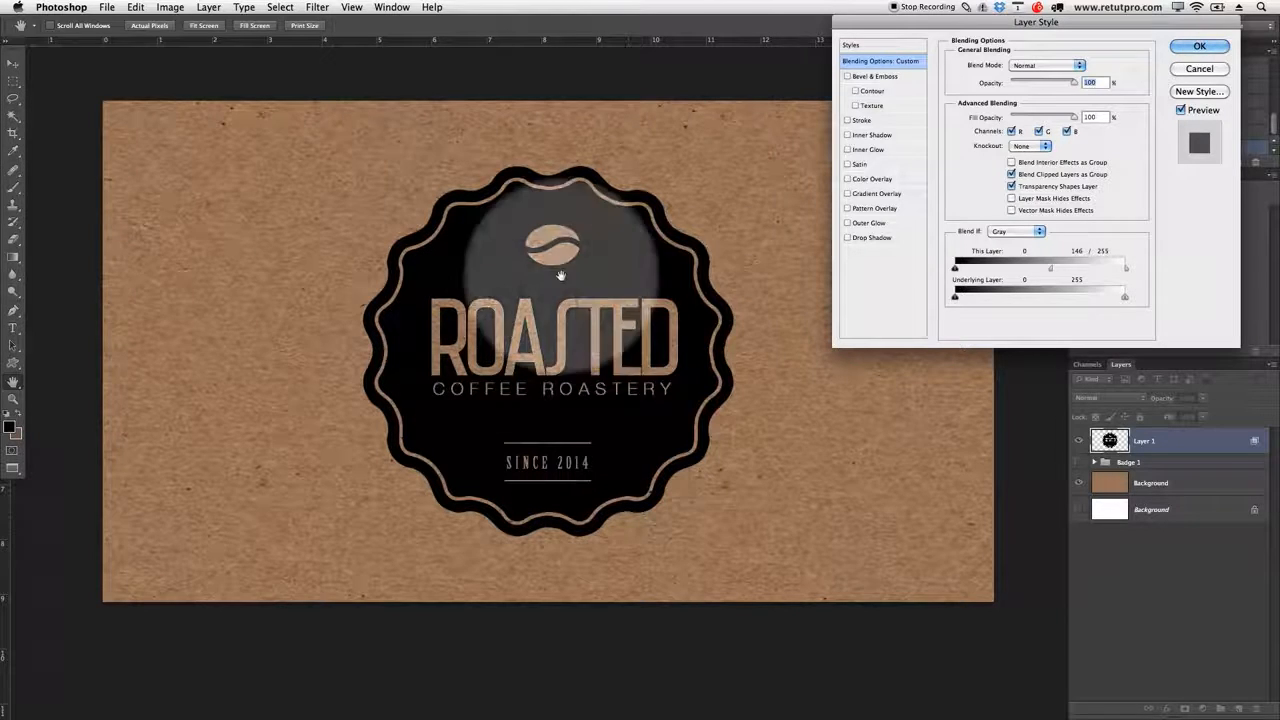
{"action": "left_click", "coordinate": [1199, 47]}
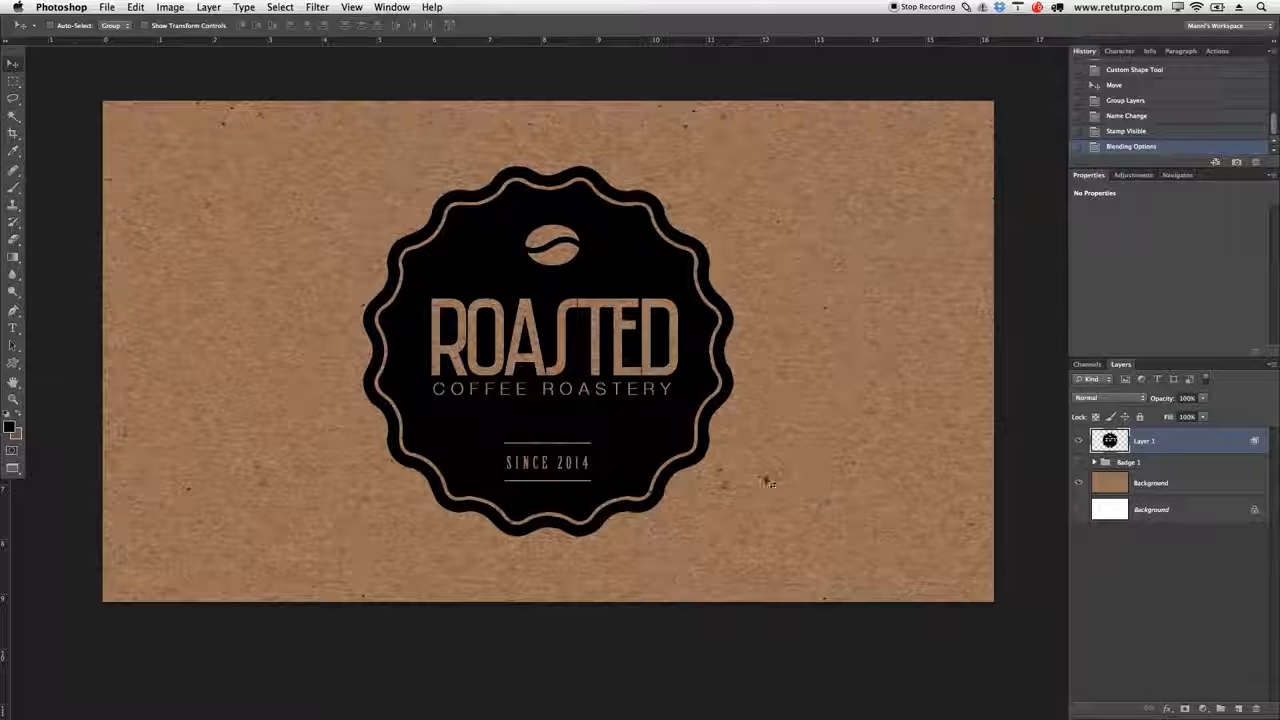
- Duplicate "Layer 1", invert the copy's colours, and hide the original "Layer 1"
{"action": "key", "text": "z"}
{"action": "left_click_drag", "start_coordinate": [661, 388], "coordinate": [630, 390]}
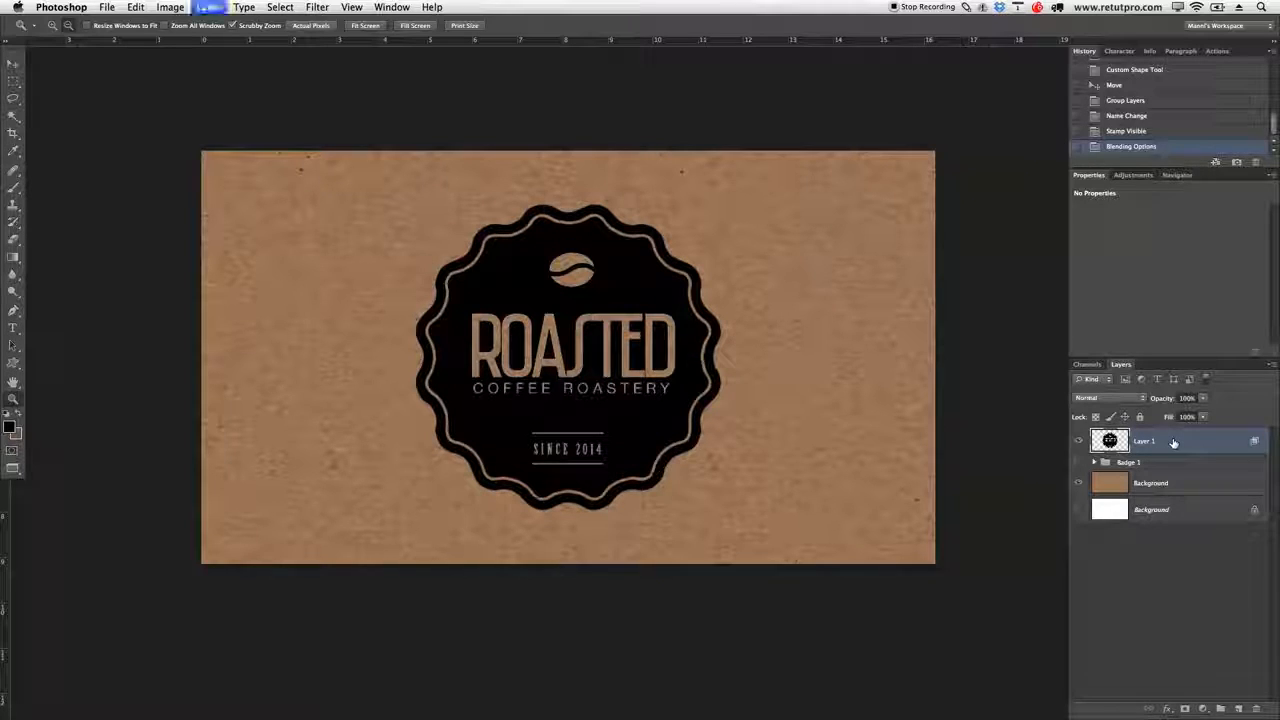
{"action": "key", "text": "ctrl+j"}
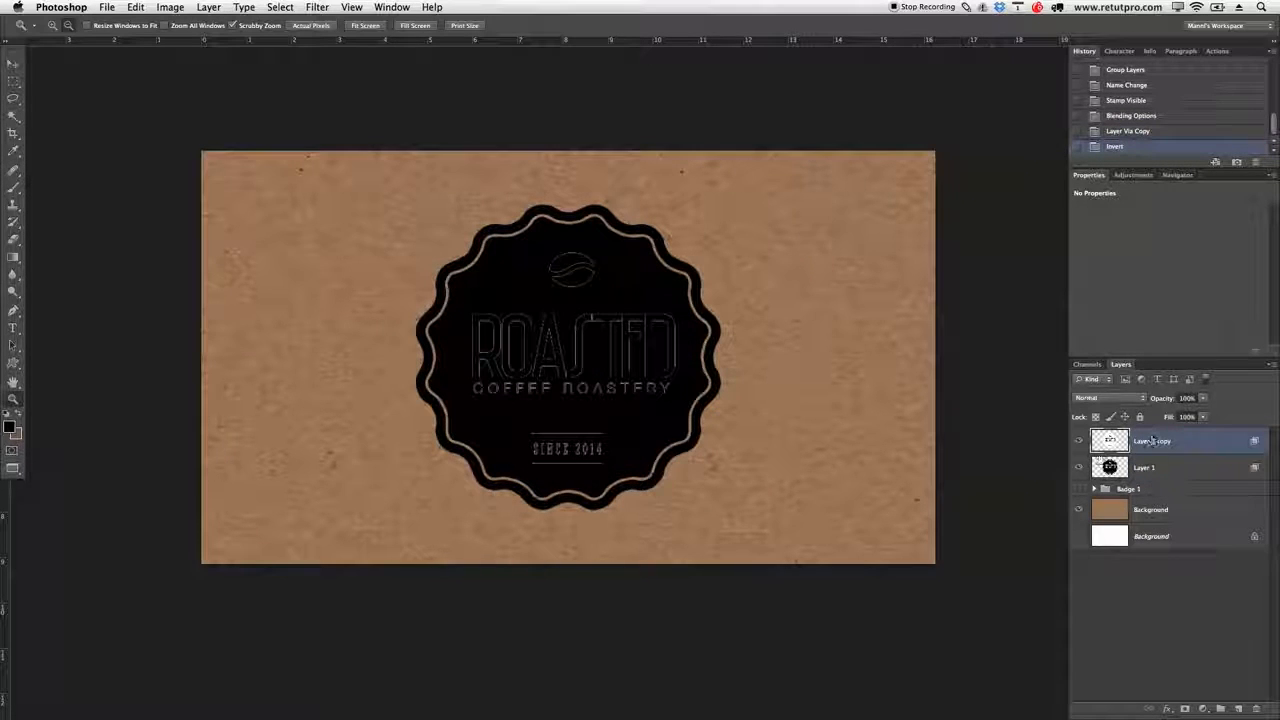
{"action": "left_click", "coordinate": [1078, 467]}
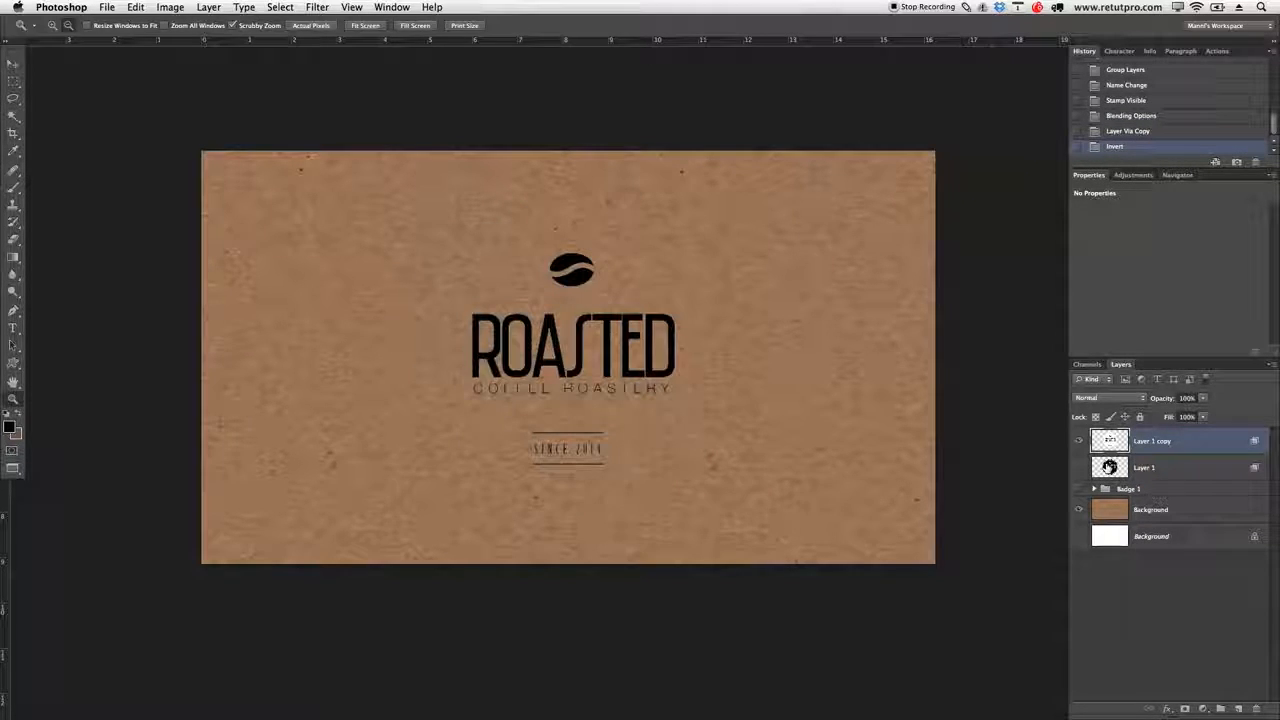
- Reset This Layer's white Blend If slider to 255 on "Layer 1 copy" and split the black slider to make the black parts transparent
{"action": "double_click", "coordinate": [1192, 444]}
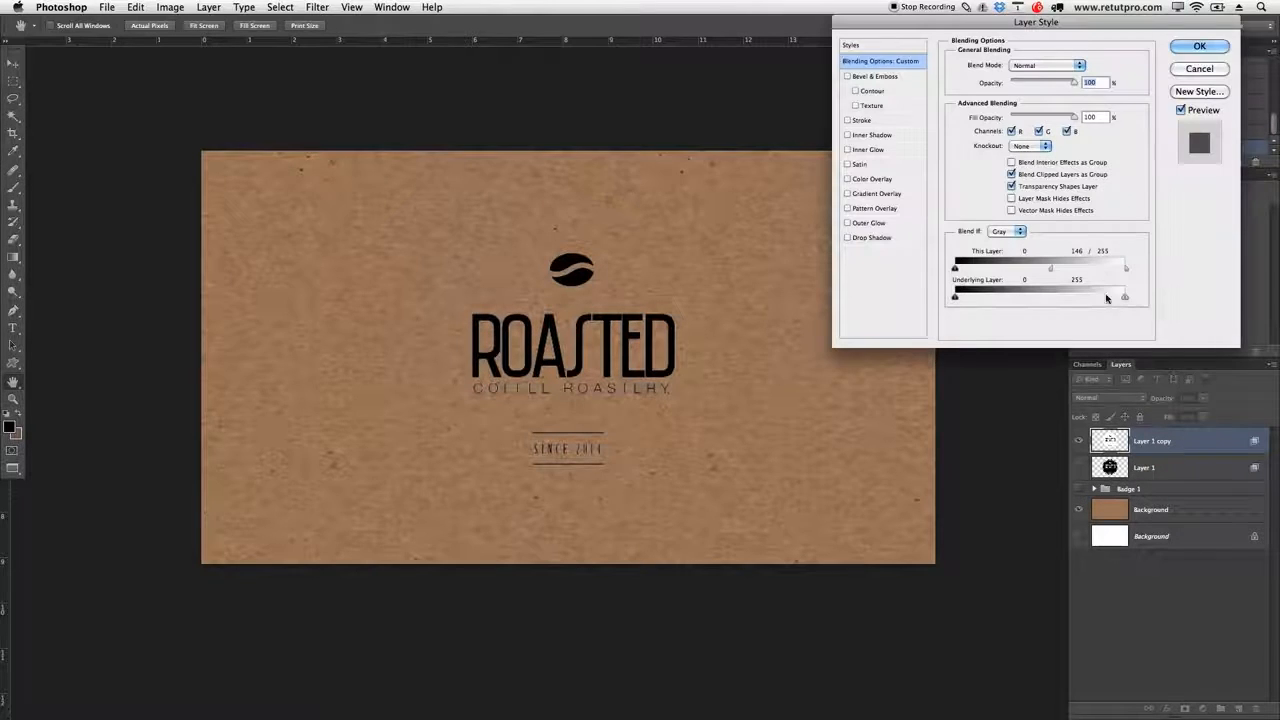
{"action": "left_click_drag", "start_coordinate": [1051, 270], "coordinate": [1122, 271]}
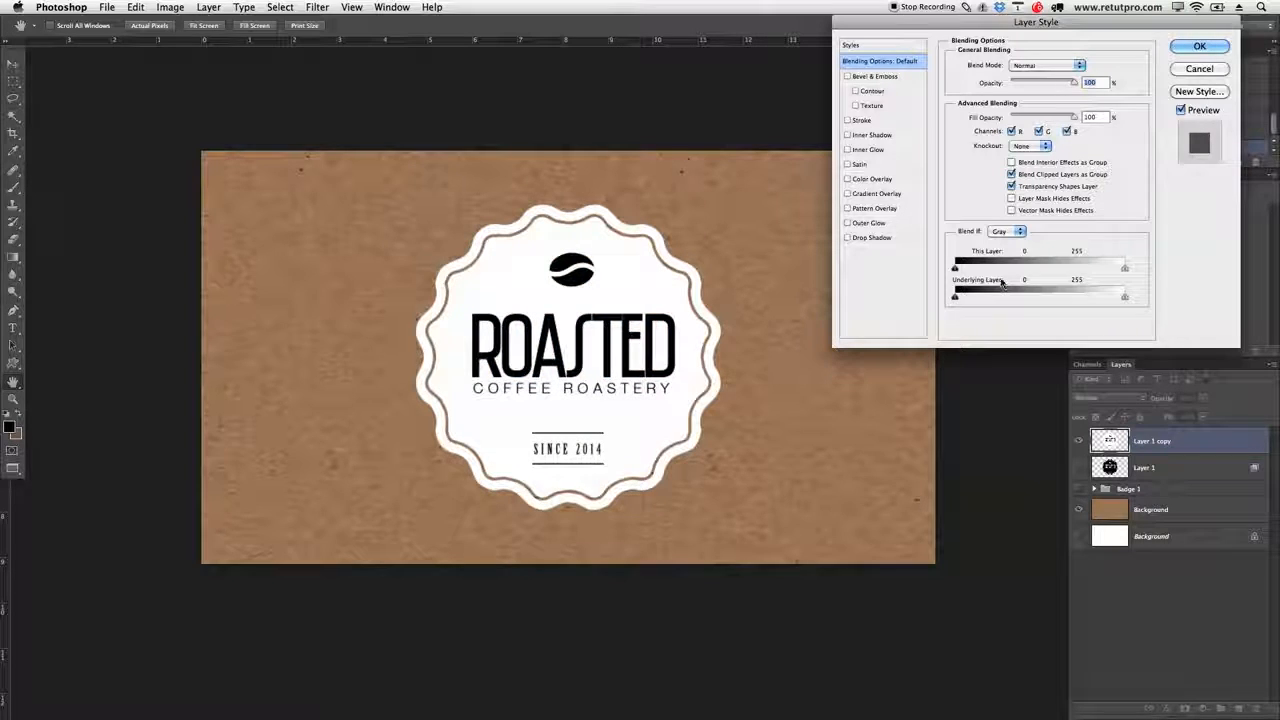
{"action": "key", "text": "alt"}
{"action": "left_click_drag", "start_coordinate": [955, 270], "coordinate": [1063, 265]}
{"action": "left_click", "coordinate": [1199, 46]}
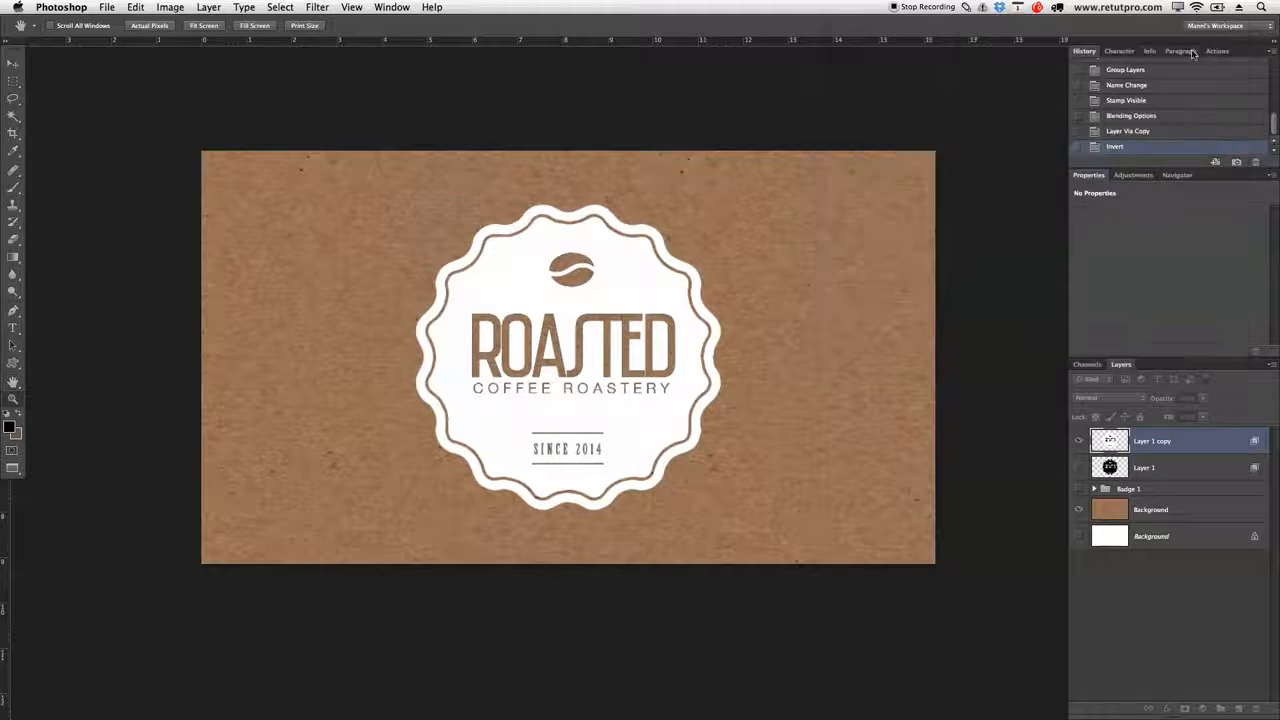
- Compare the white and black badge versions, leaving "Layer 1" shown and "Layer 1 copy" hidden
{"action": "left_click", "coordinate": [1079, 441]}
{"action": "left_click", "coordinate": [1079, 466]}
{"action": "left_click", "coordinate": [1079, 441]}
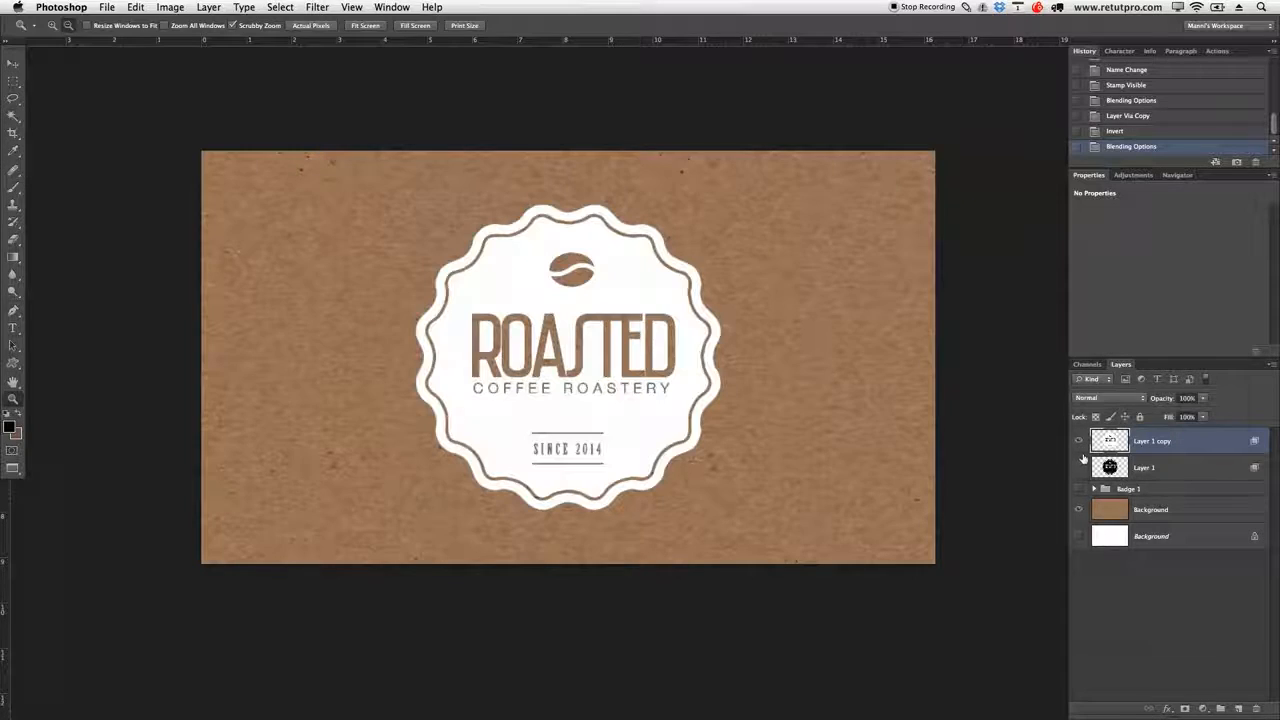
{"action": "left_click", "coordinate": [1079, 441]}
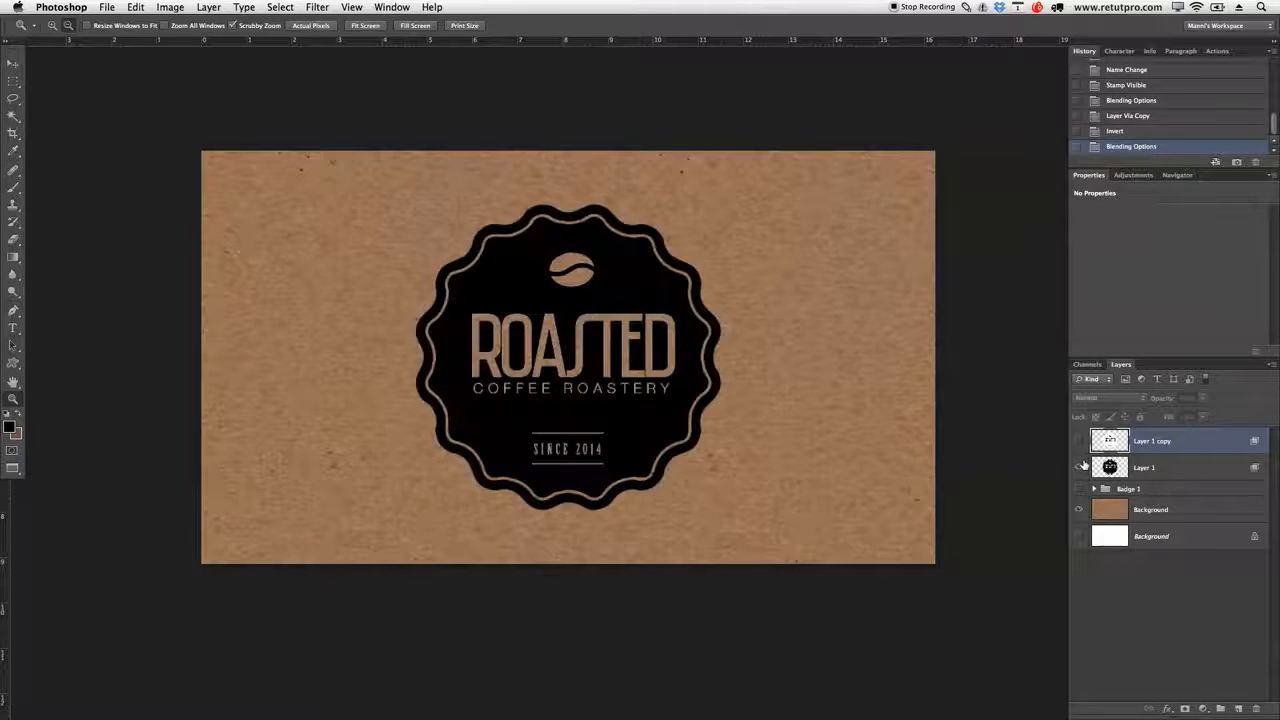